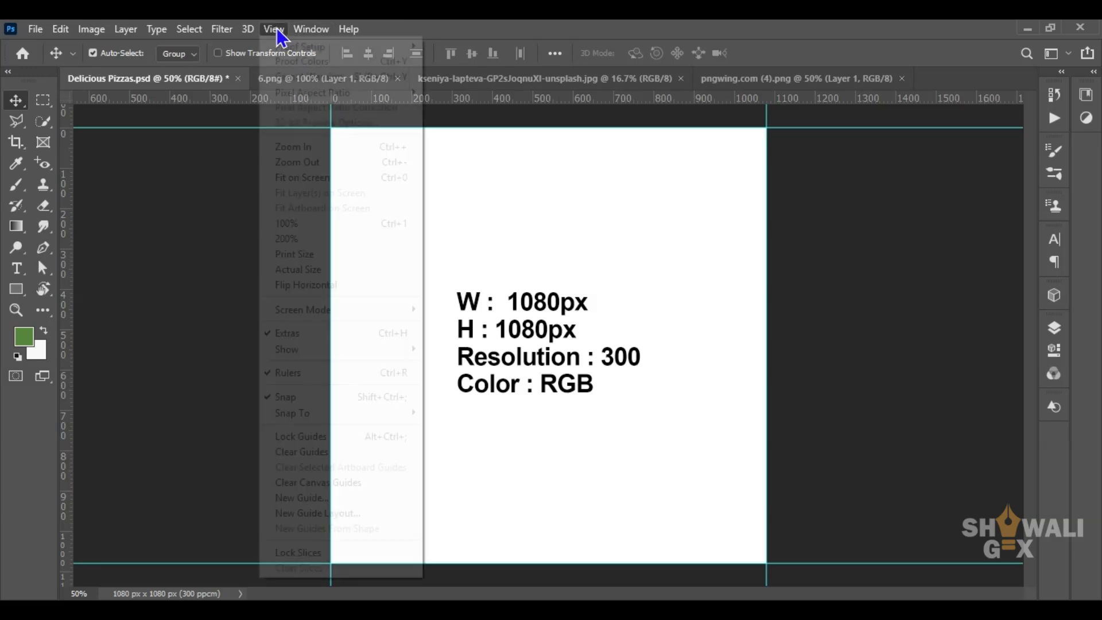
# - Add a margin guide 50 px below the canvas's top edge using a new guide layout
pyautogui.click(307, 508)
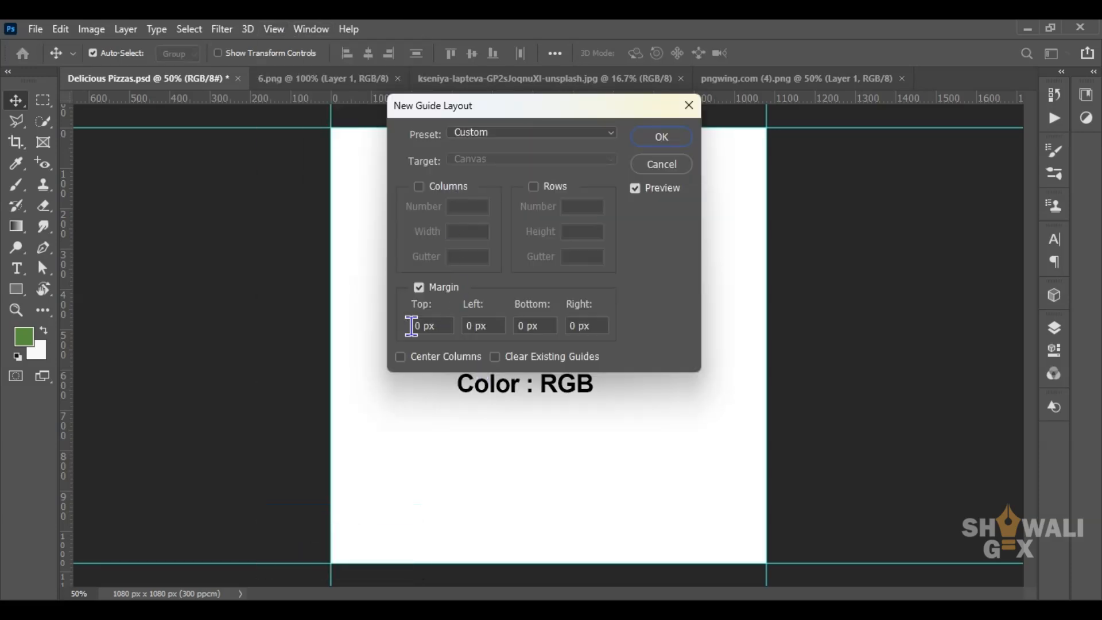
pyautogui.doubleClick(416, 326)
pyautogui.write('50')
pyautogui.press('Return')
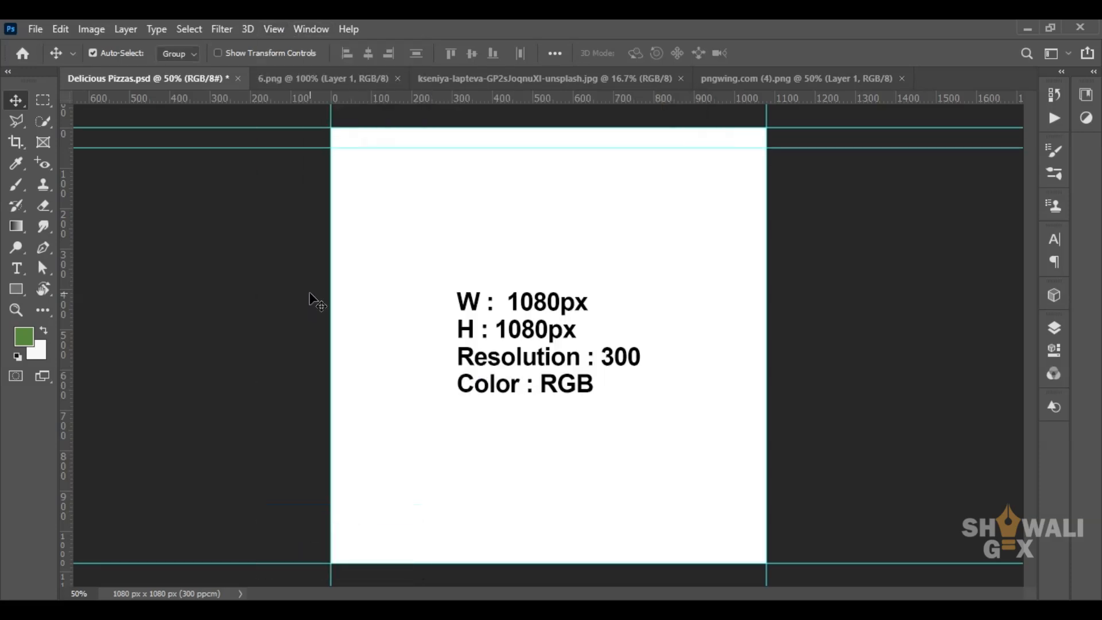
# - Add 50 px margin guides on the canvas's left, bottom and right sides as well using another guide layout
pyautogui.click(280, 30)
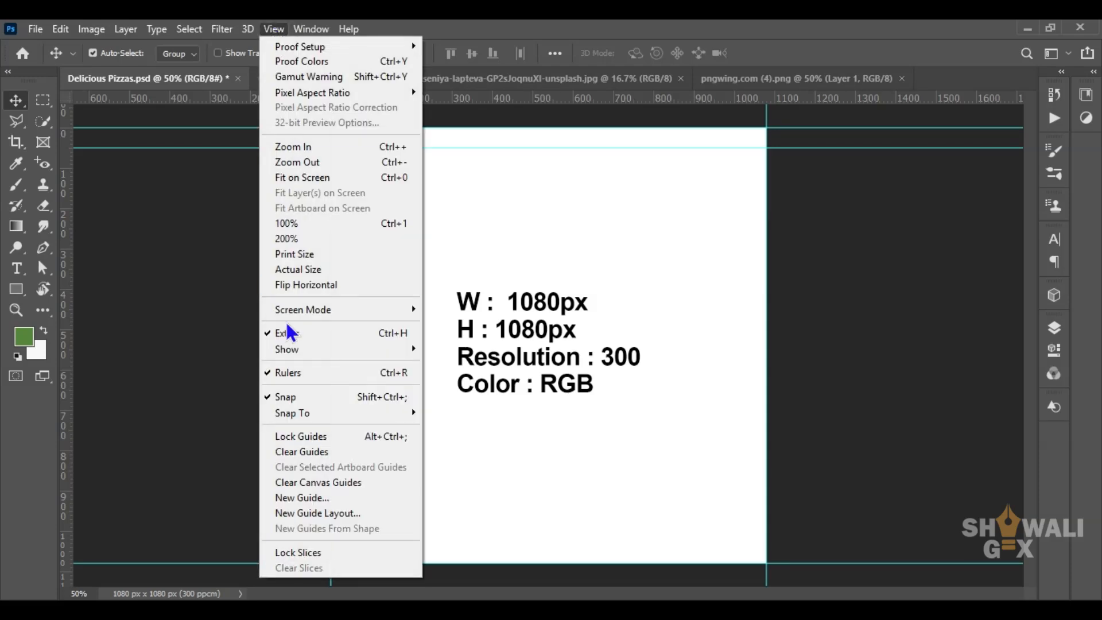
pyautogui.click(302, 515)
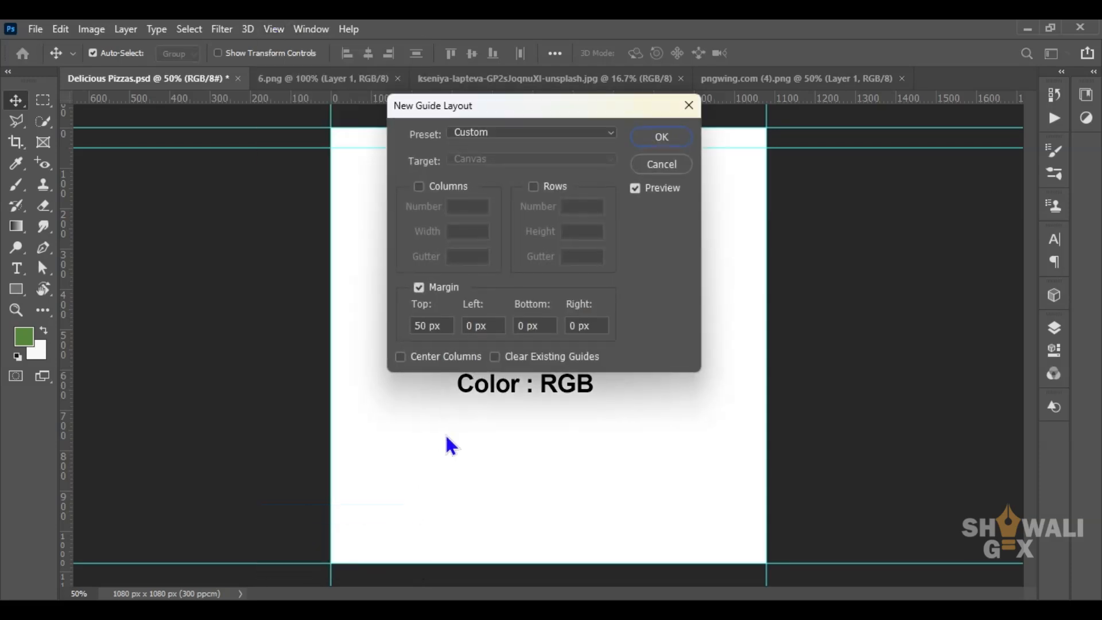
pyautogui.click(470, 325)
pyautogui.write('50')
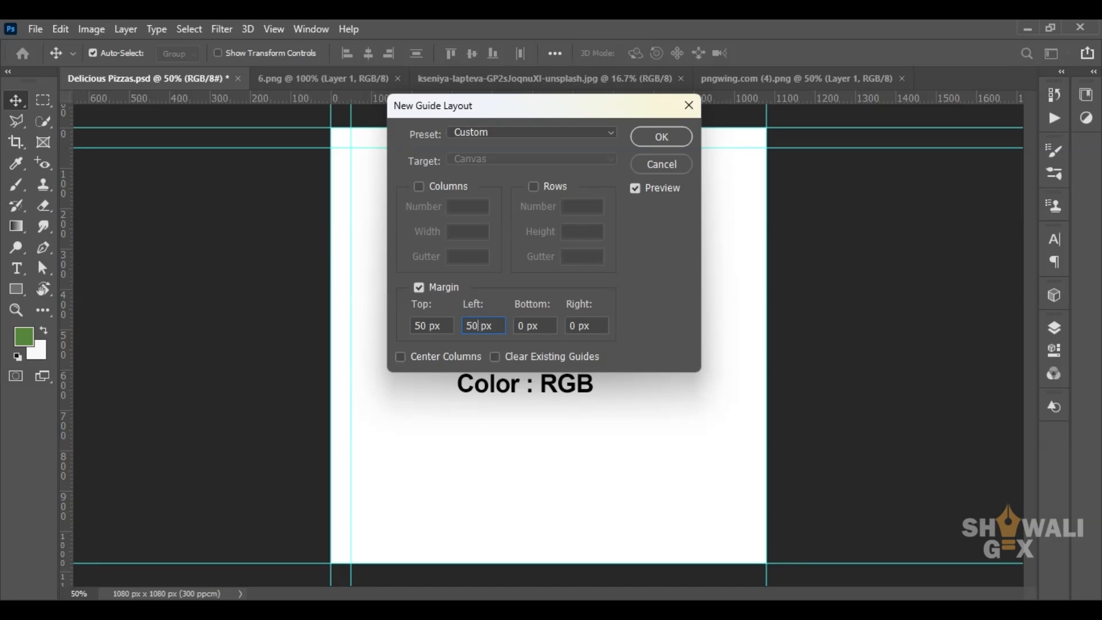
pyautogui.click(523, 325)
pyautogui.write('50')
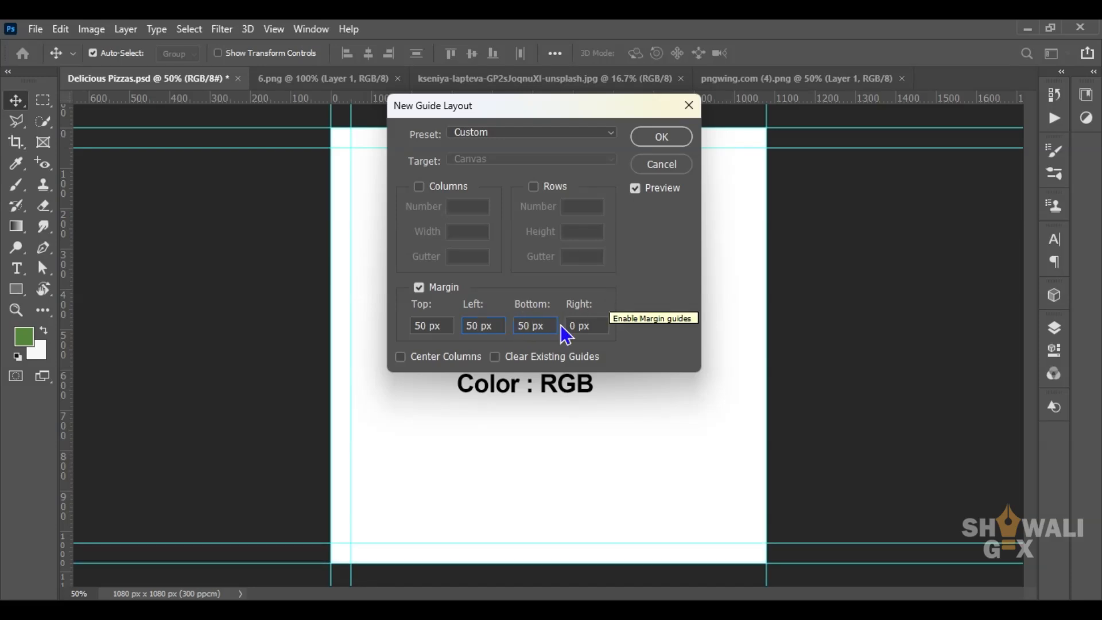
pyautogui.click(577, 325)
pyautogui.write('5')
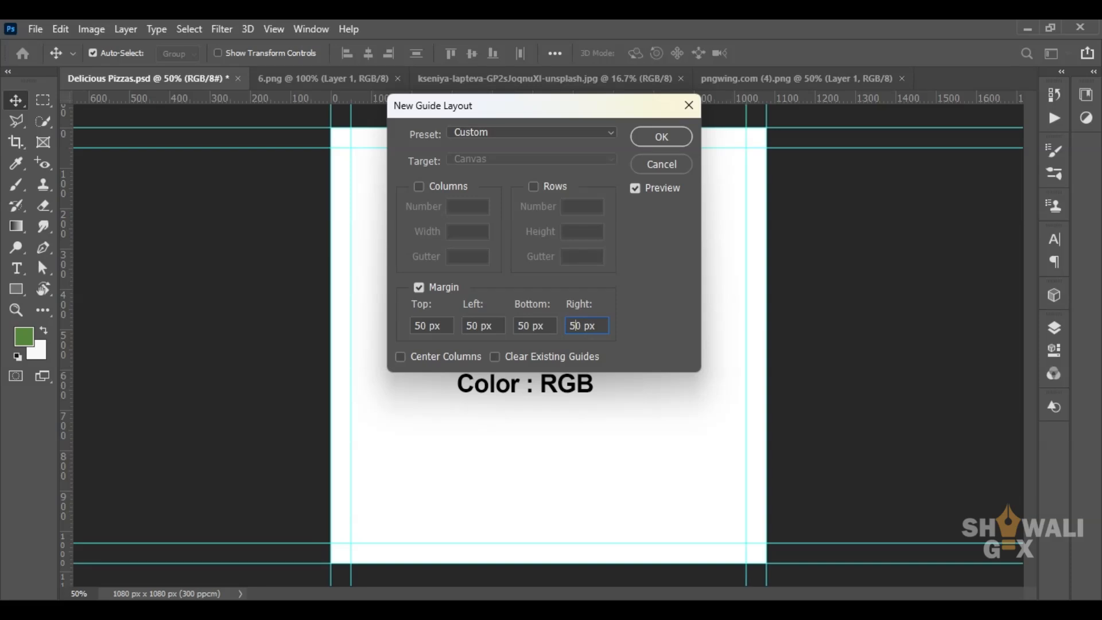
pyautogui.click(660, 137)
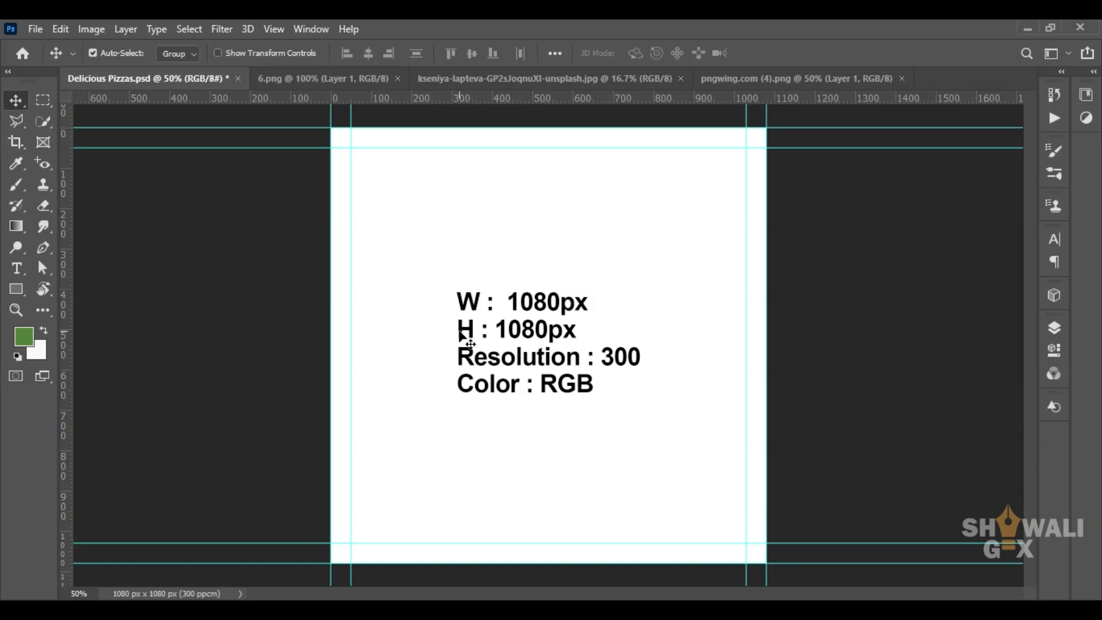
# - Delete the canvas specification text and bring in the red texture from kseniya-lapteva-GP2sJoqnuXI-unsplash.jpg, covering the whole canvas
pyautogui.click(474, 307)
pyautogui.press('Delete')
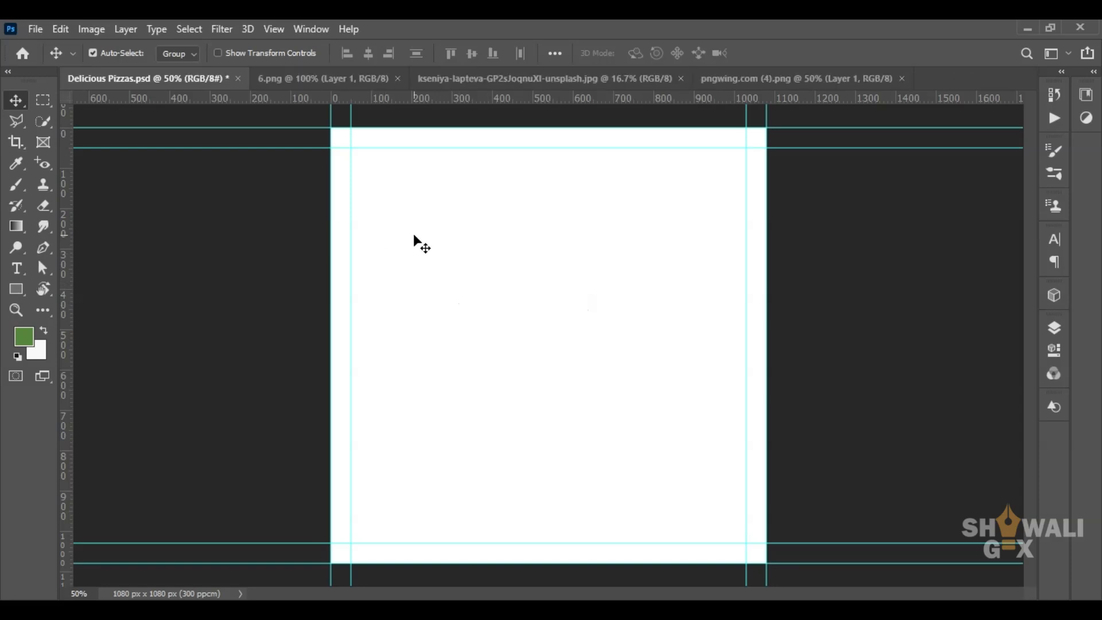
pyautogui.click(548, 82)
pyautogui.moveTo(511, 333); pyautogui.dragTo(595, 408)
pyautogui.press('Return')
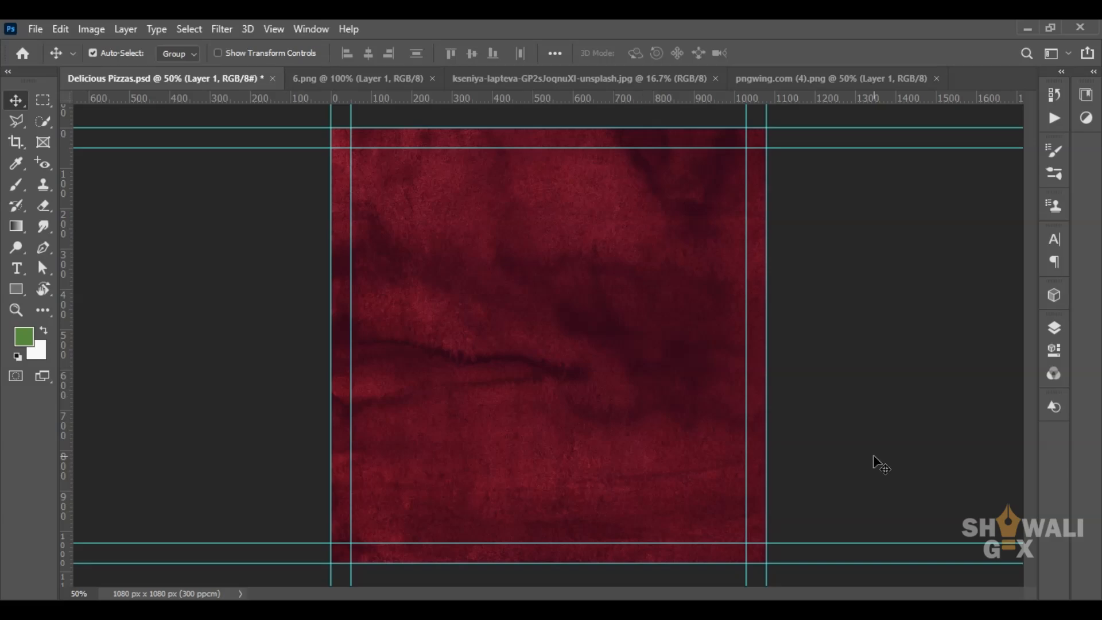
# - Add a Levels adjustment clipped to the texture layer with input levels 3, 0.76 and 167 and output white 228
pyautogui.click(1054, 331)
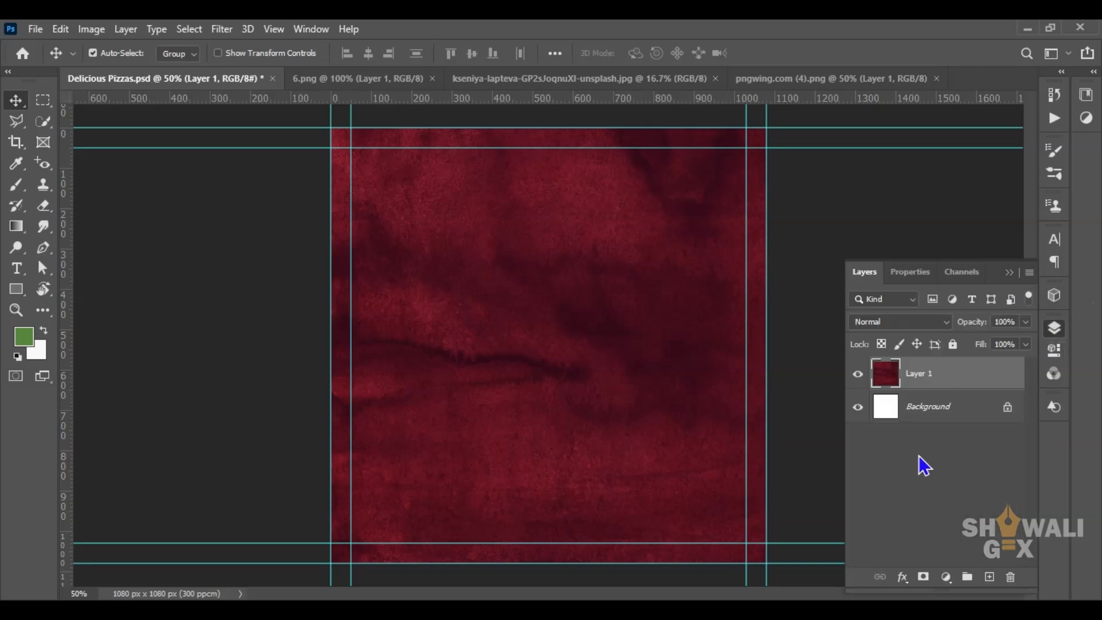
pyautogui.click(946, 577)
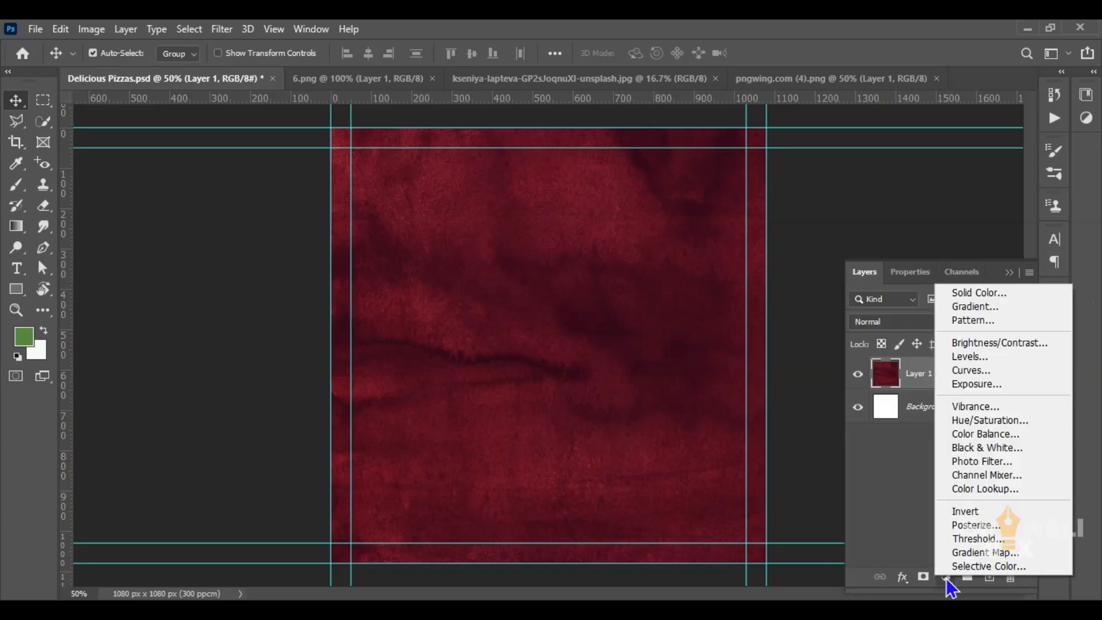
pyautogui.click(989, 360)
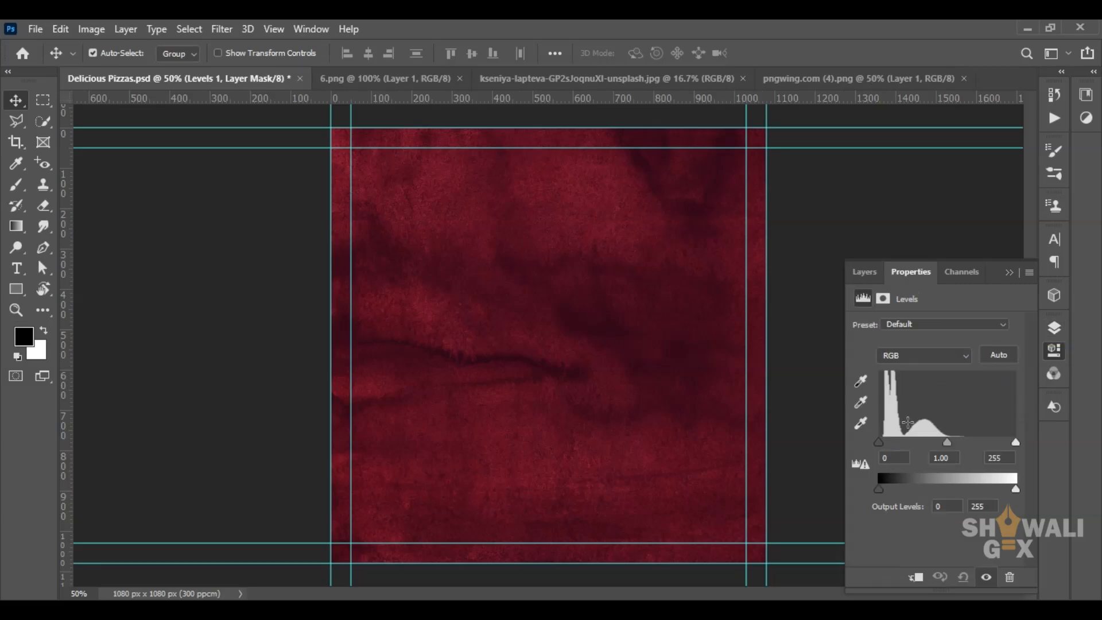
pyautogui.click(916, 579)
pyautogui.moveTo(1015, 442); pyautogui.dragTo(945, 443)
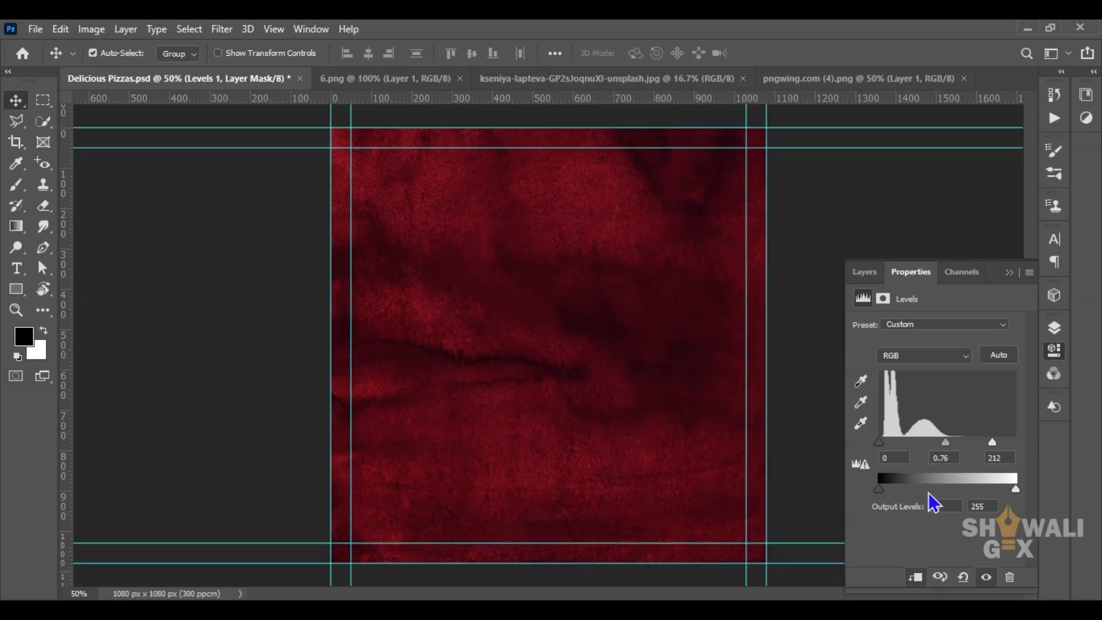
pyautogui.moveTo(878, 489)
pyautogui.mouseDown()
pyautogui.moveTo(893, 492)
pyautogui.moveTo(878, 490)
pyautogui.mouseUp()
pyautogui.moveTo(1011, 490); pyautogui.dragTo(1001, 492)
pyautogui.moveTo(879, 442)
pyautogui.mouseDown()
pyautogui.moveTo(901, 448)
pyautogui.moveTo(880, 442)
pyautogui.mouseUp()
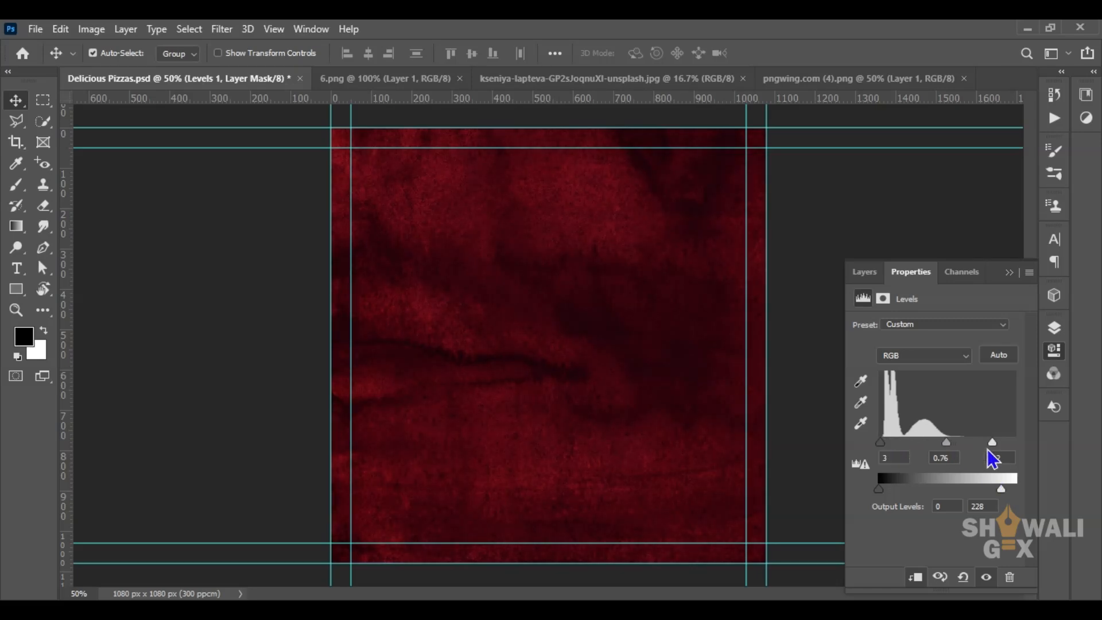
pyautogui.moveTo(991, 443); pyautogui.dragTo(969, 444)
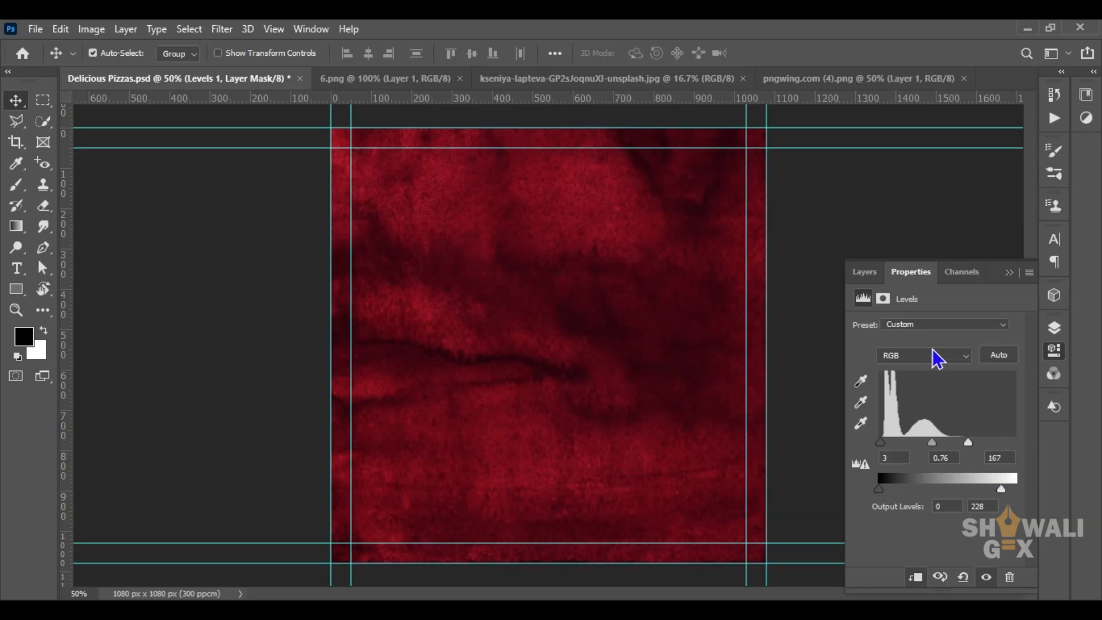
pyautogui.click(1009, 273)
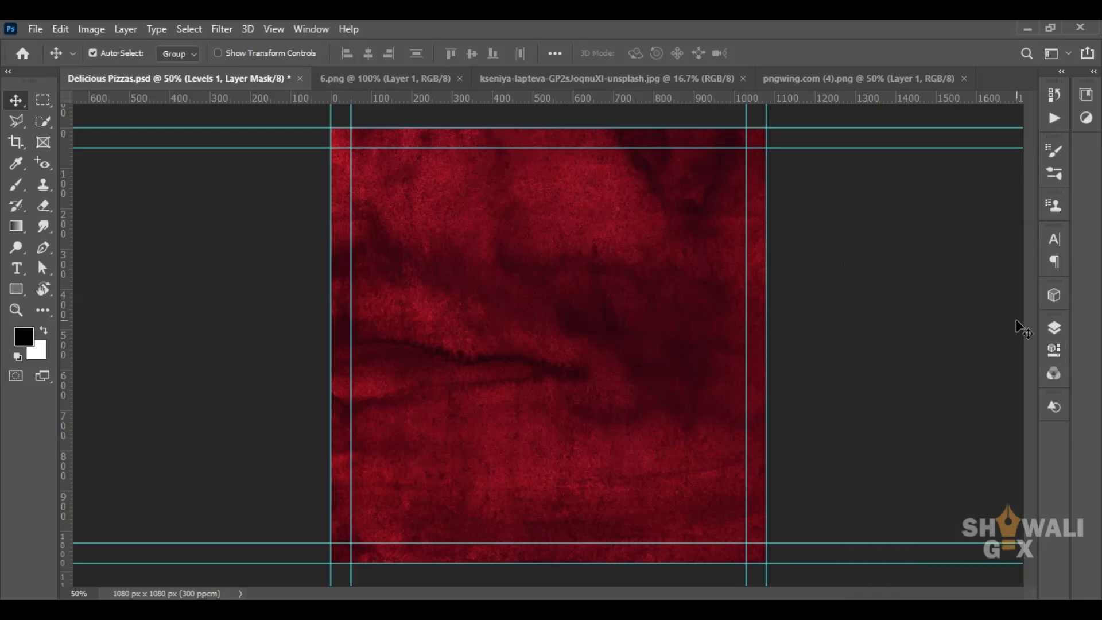
# - Add a Hue/Saturation adjustment above Levels with hue -2, saturation -8 and lightness -32
pyautogui.click(1059, 330)
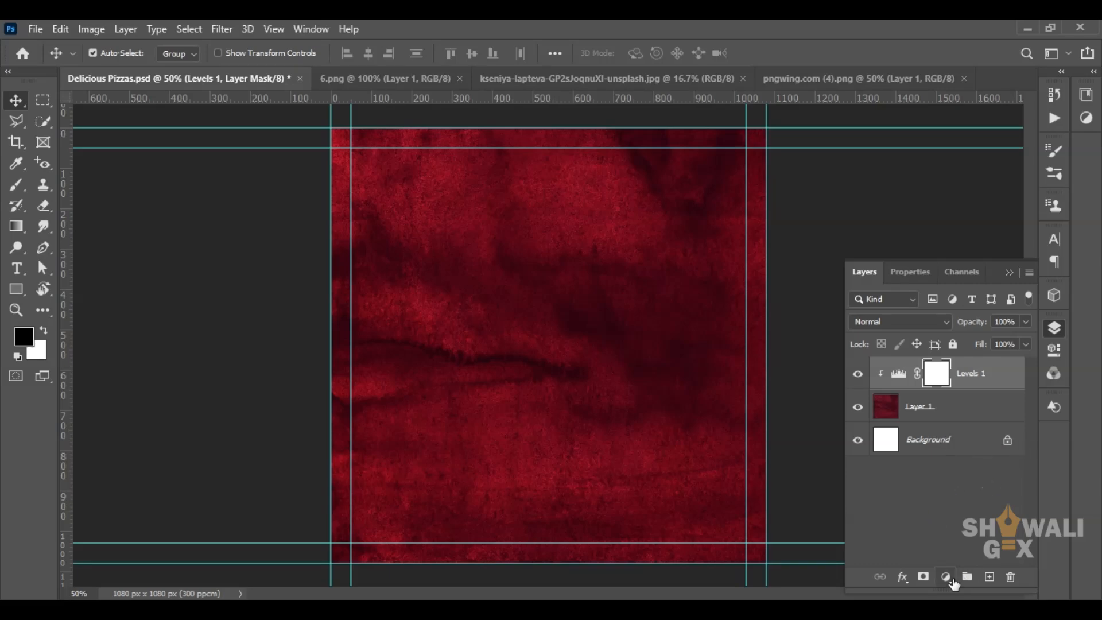
pyautogui.click(948, 577)
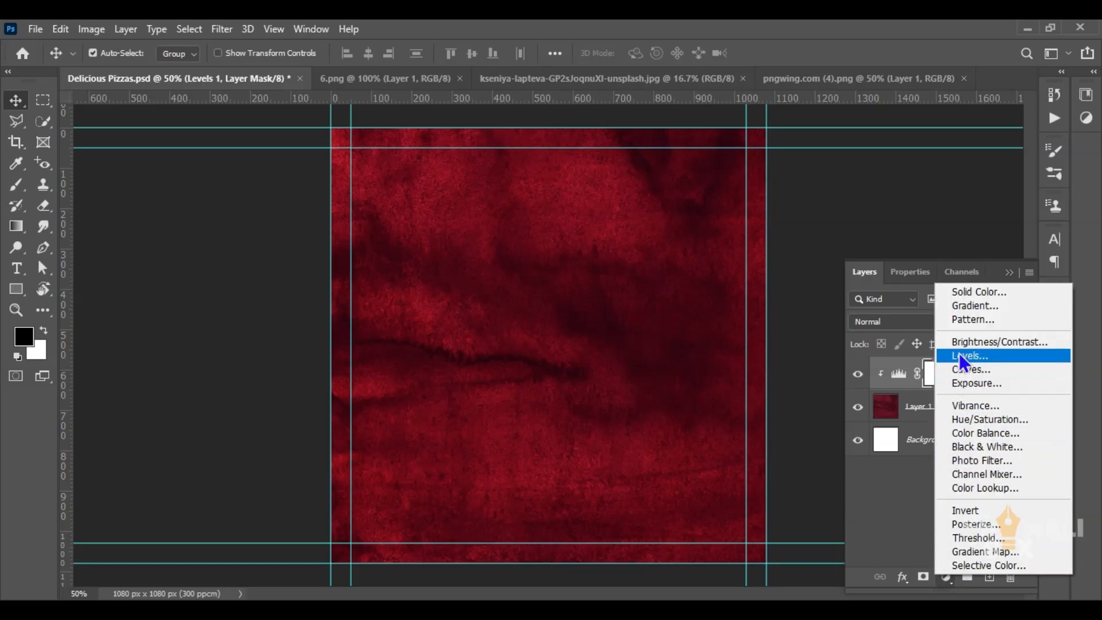
pyautogui.click(970, 418)
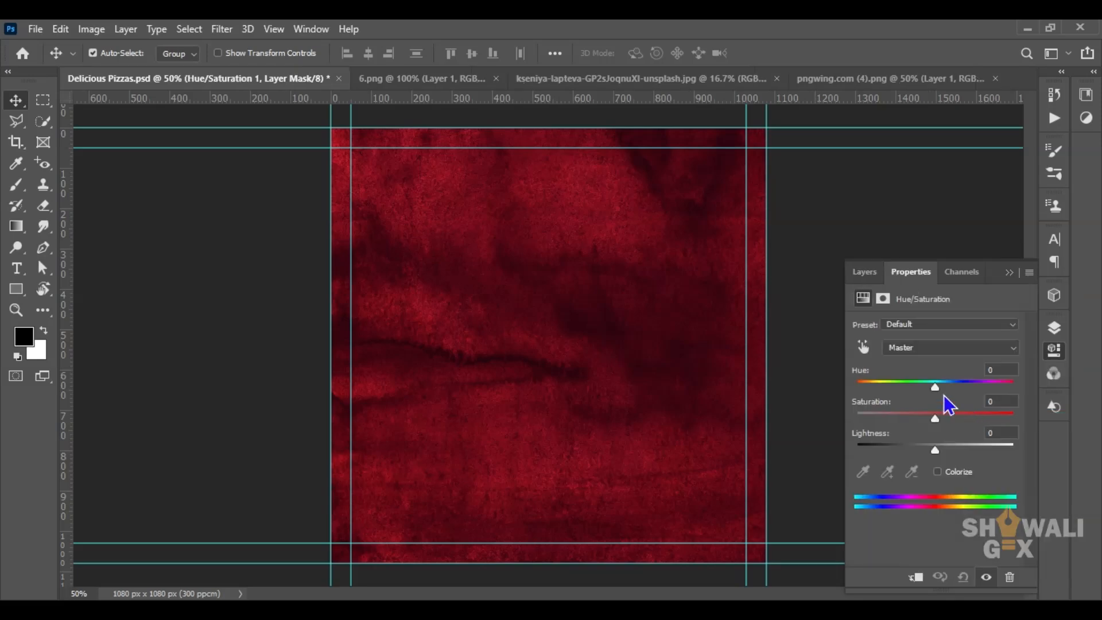
pyautogui.moveTo(935, 388); pyautogui.dragTo(910, 451)
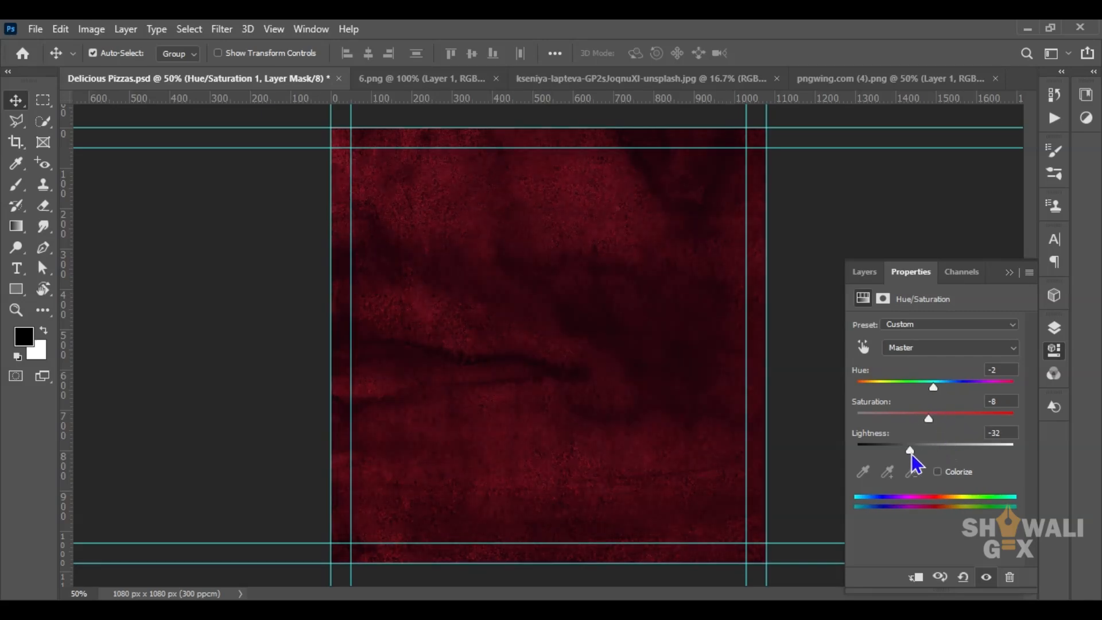
pyautogui.click(1009, 273)
pyautogui.click(900, 291)
# - Try a lower opacity on the texture layer and restore it to 100%
pyautogui.click(563, 353)
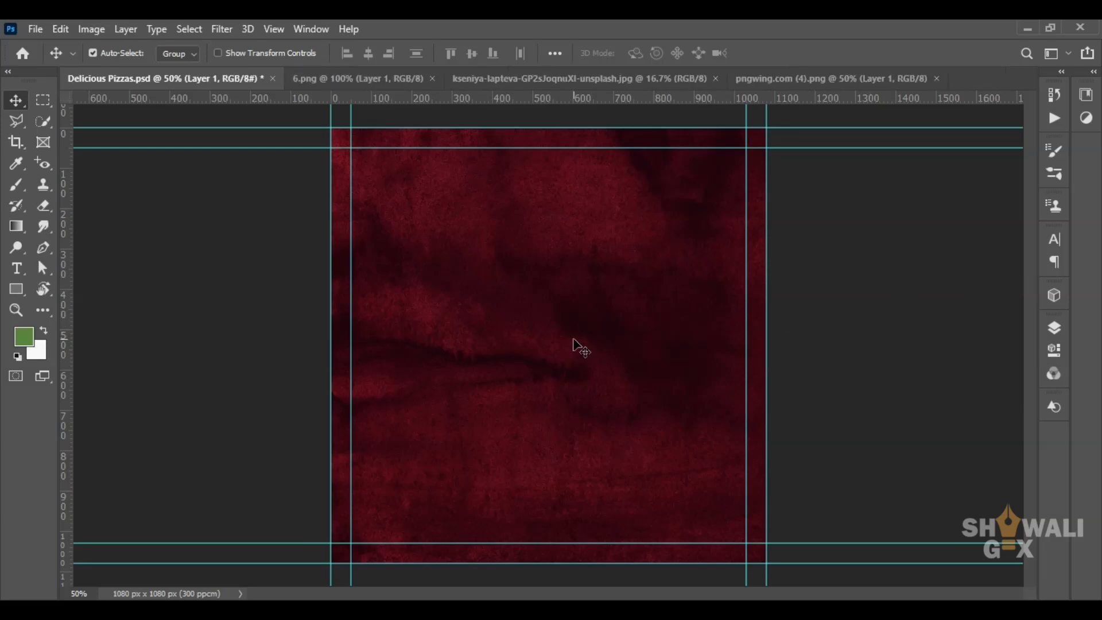
pyautogui.click(1054, 329)
pyautogui.moveTo(973, 322); pyautogui.dragTo(953, 327)
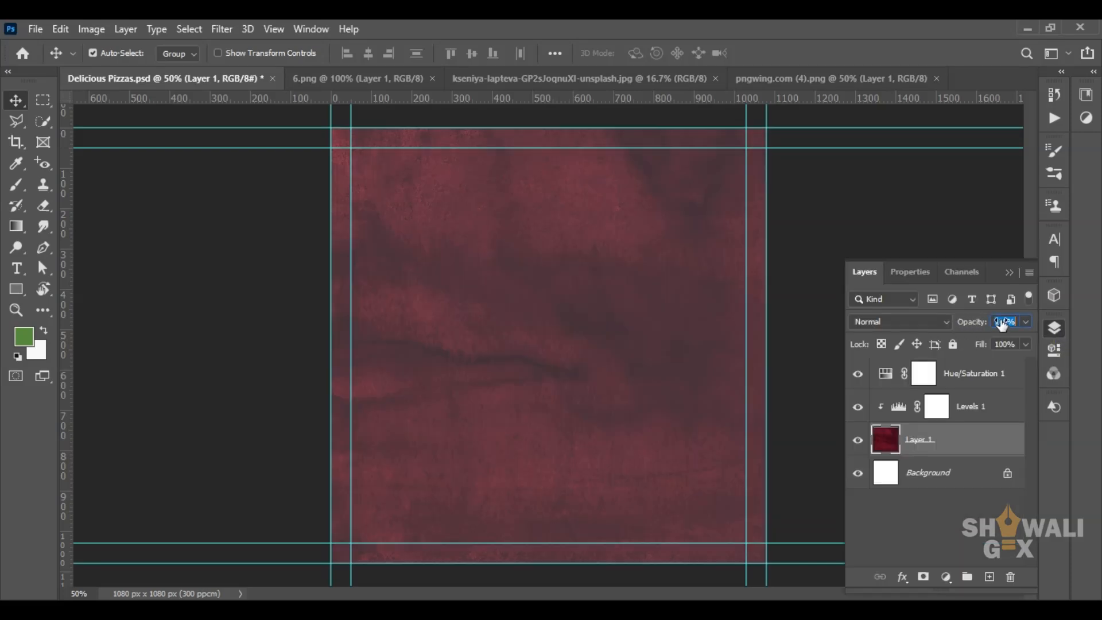
pyautogui.write('100')
pyautogui.press('Return')
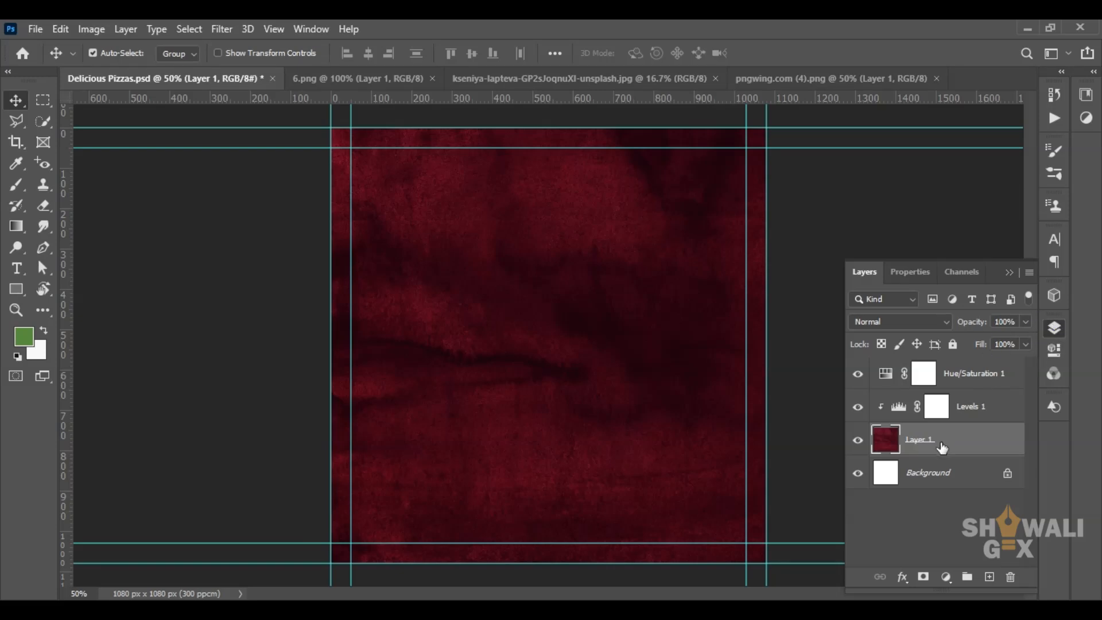
# - Group the texture layer with its Levels and Hue/Saturation adjustments and name the group Bg
pyautogui.keyDown('shift'); pyautogui.click(963, 382); pyautogui.keyUp('shift')
pyautogui.hotkey('ctrl', 'g')
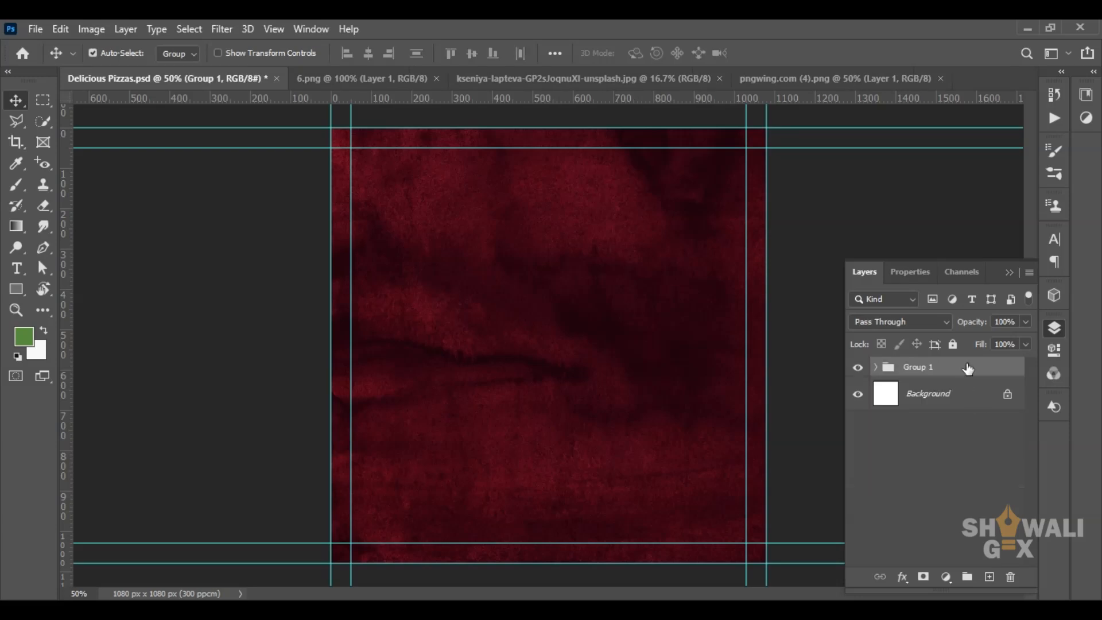
pyautogui.doubleClick(914, 370)
pyautogui.write('Bg')
pyautogui.click(955, 472)
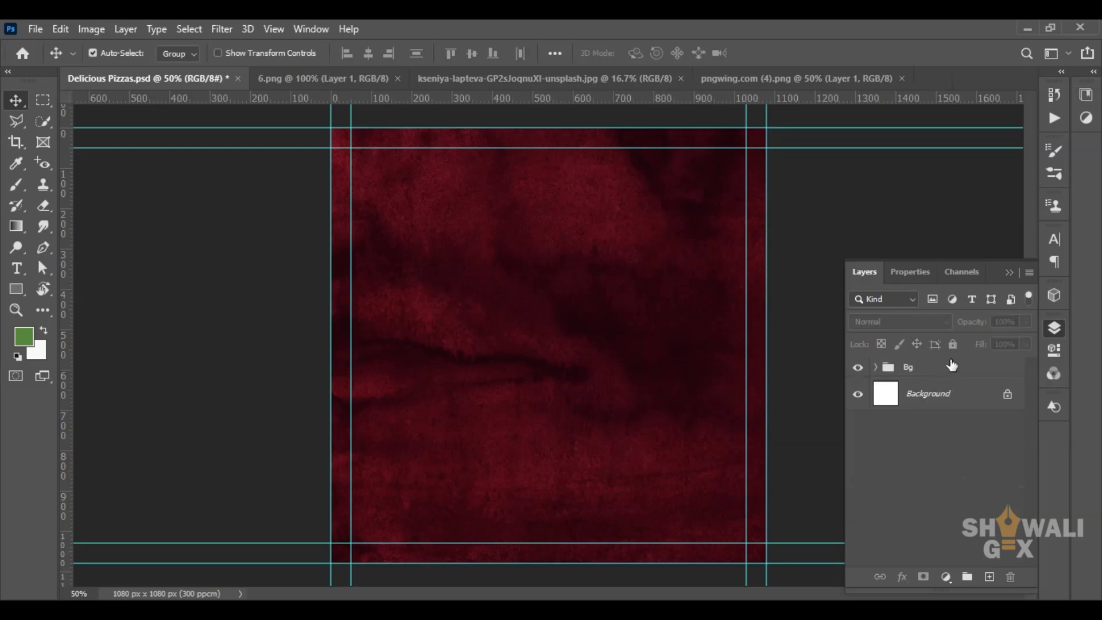
# - Create a new empty layer above the Bg group and make it the active layer
pyautogui.click(952, 366)
pyautogui.click(989, 576)
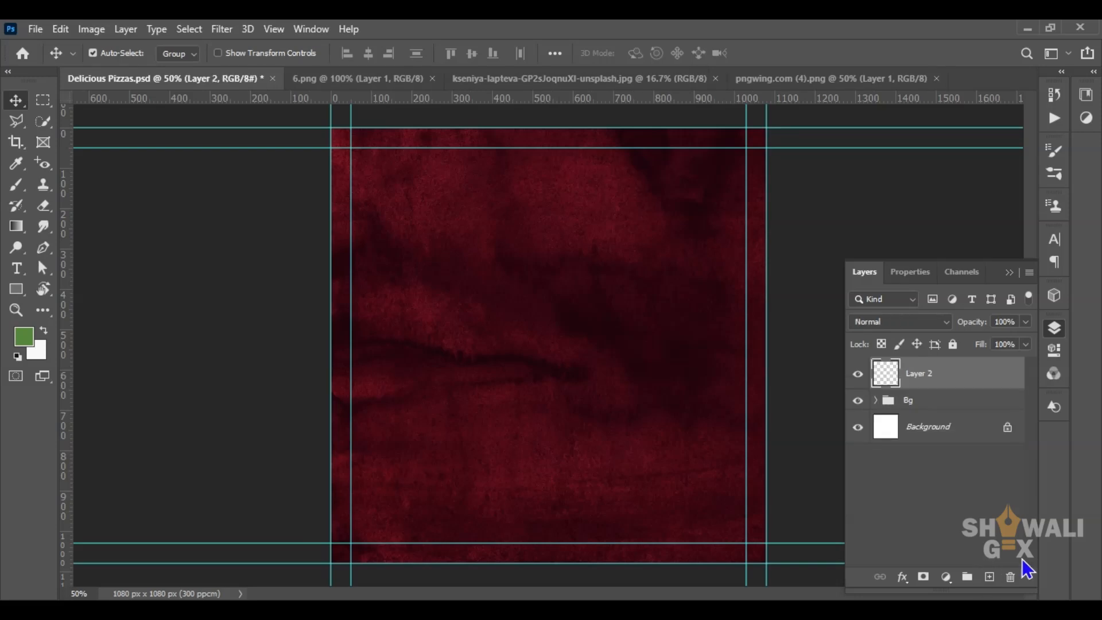
pyautogui.click(542, 335)
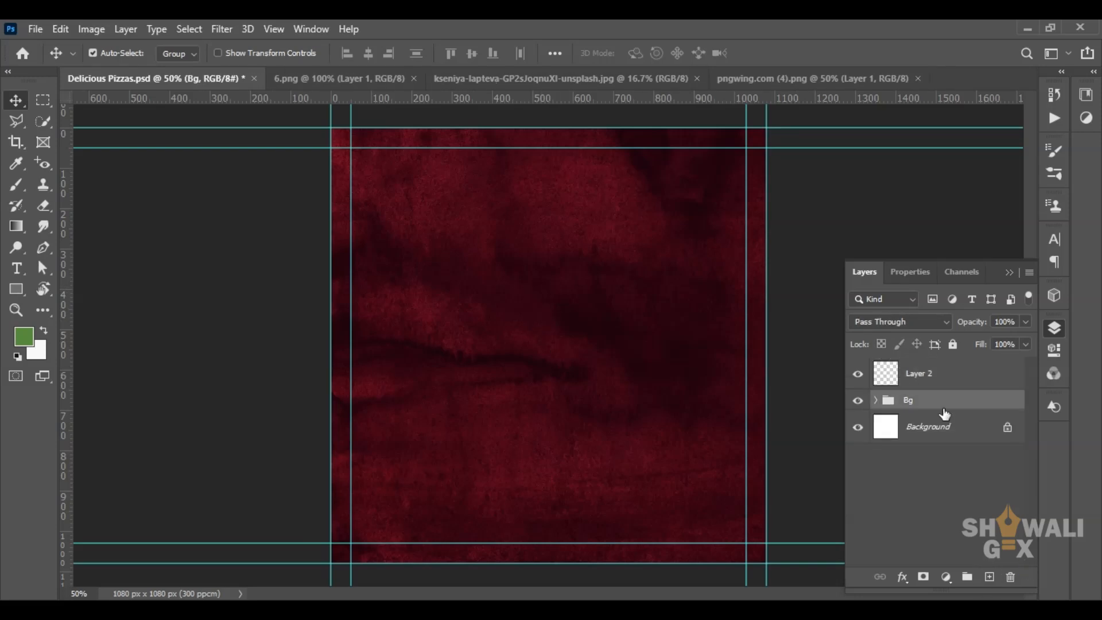
pyautogui.click(916, 379)
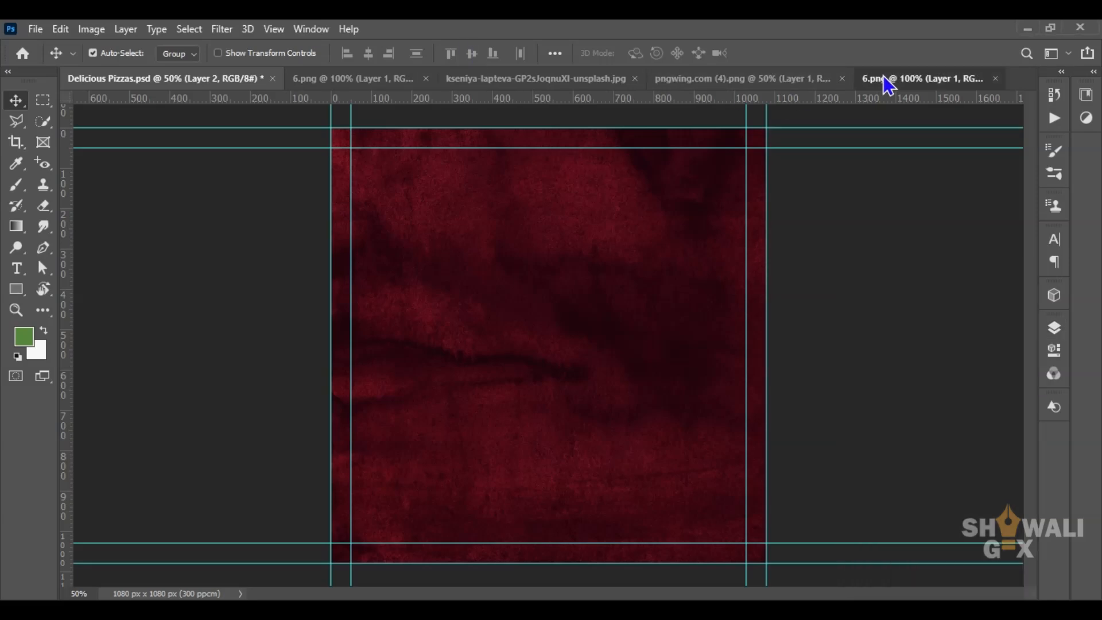
# - Copy the yellow Kitchen logo from 6.png into the Delicious Pizzas design, scaled to about 26% and placed inside the top-right margin corner
pyautogui.click(890, 79)
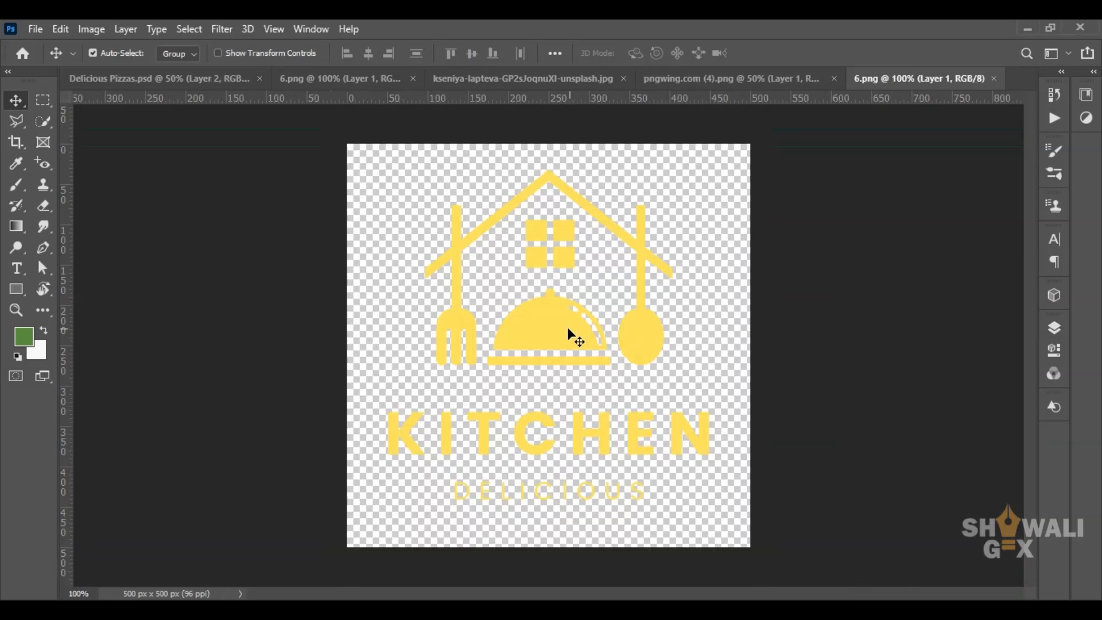
pyautogui.moveTo(566, 327)
pyautogui.mouseDown()
pyautogui.moveTo(138, 83)
pyautogui.moveTo(487, 315)
pyautogui.moveTo(556, 309)
pyautogui.mouseUp()
pyautogui.hotkey('ctrl', 't')
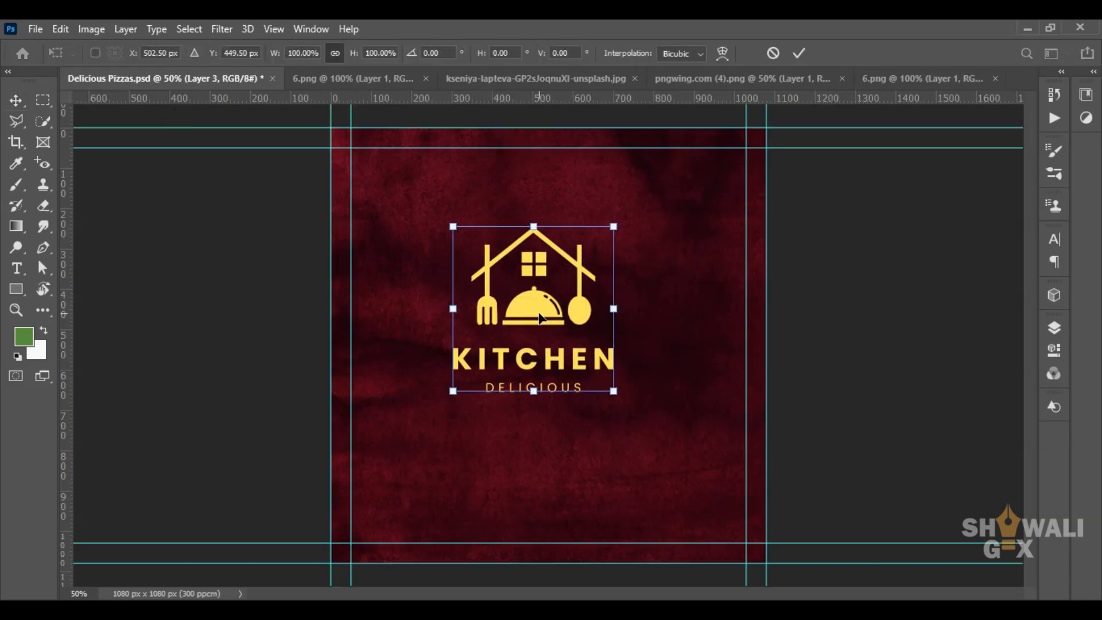
pyautogui.moveTo(452, 391); pyautogui.dragTo(725, 183)
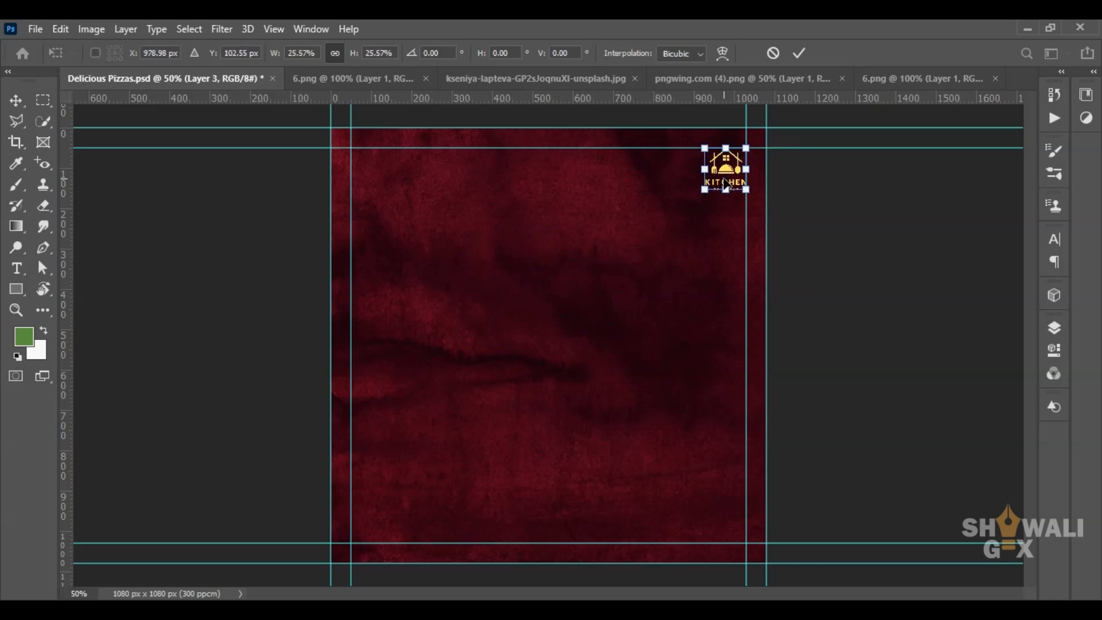
pyautogui.press('Return')
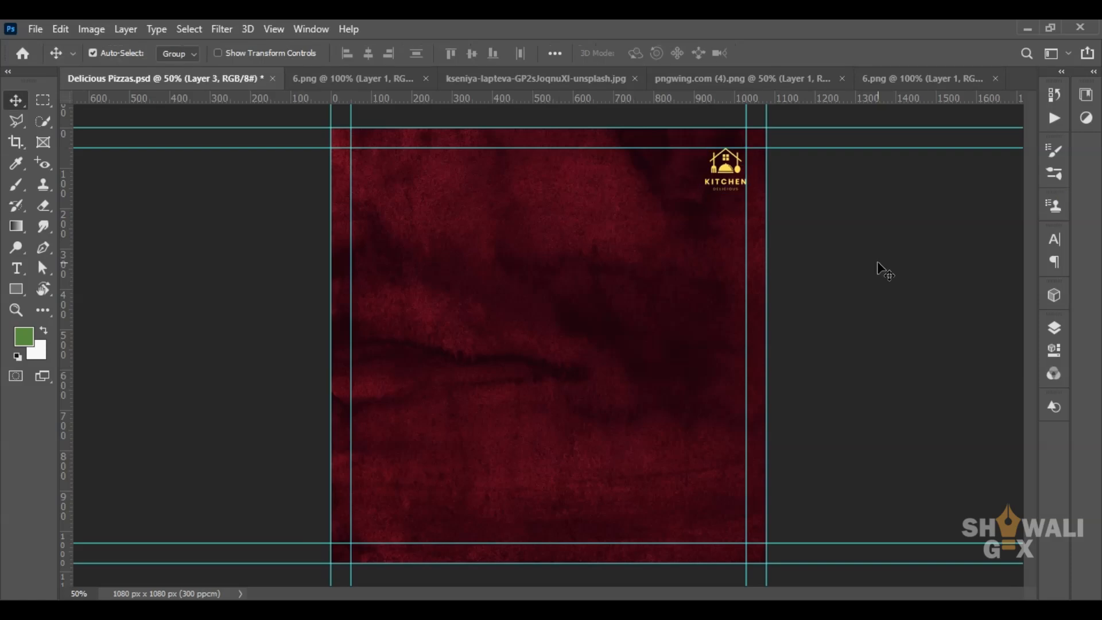
# - Put the Kitchen logo layer into its own group, name the group Logo and collapse it
pyautogui.click(705, 236)
pyautogui.press('F7')
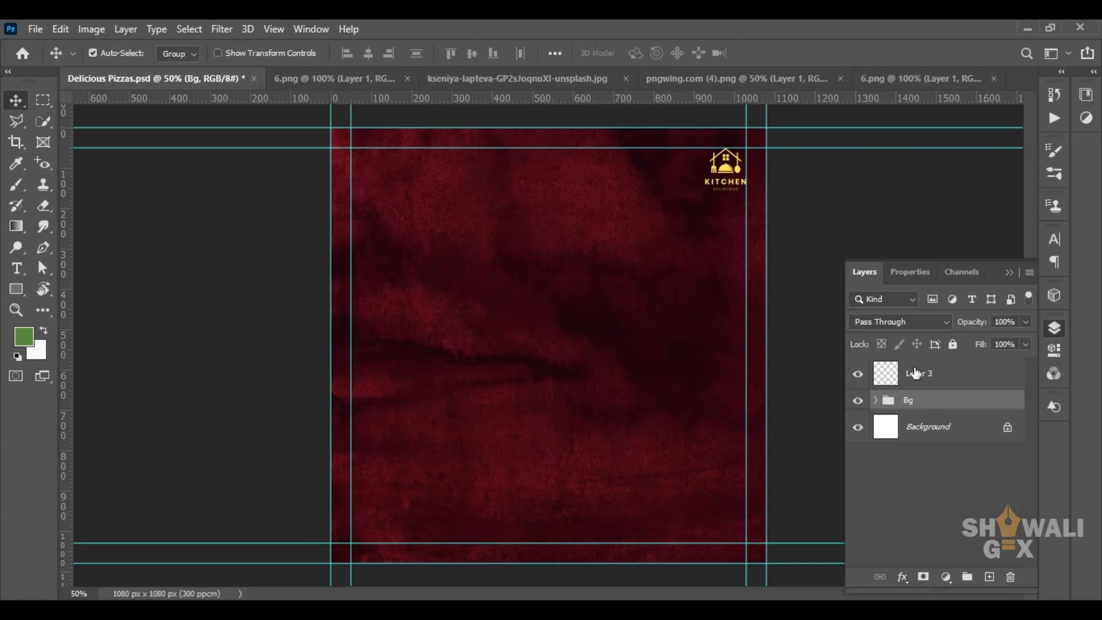
pyautogui.click(915, 372)
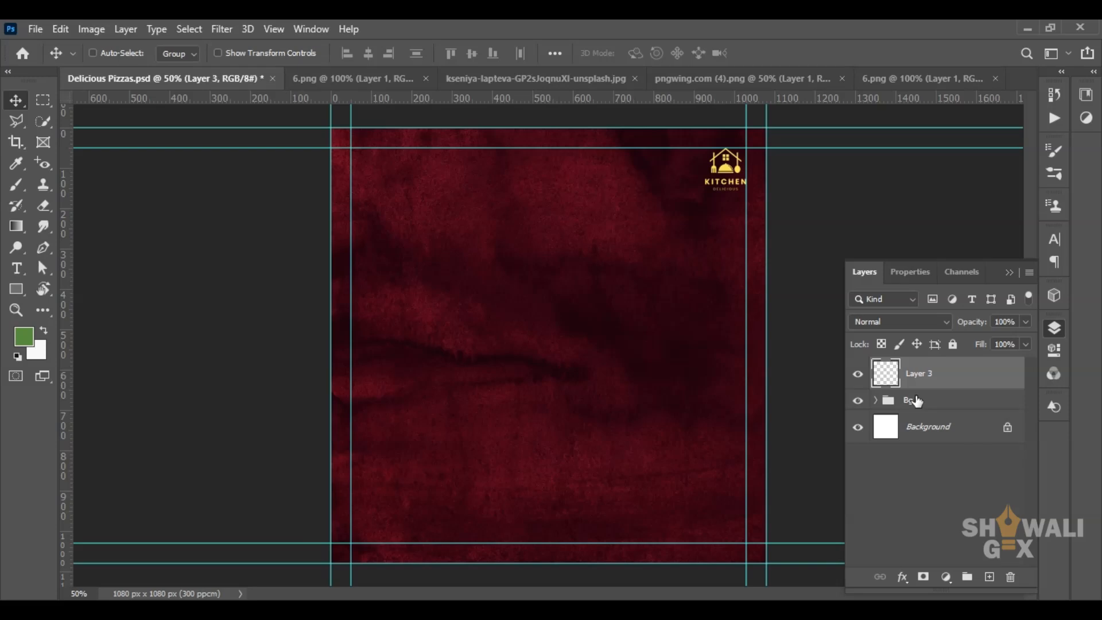
pyautogui.hotkey('ctrl', 'g')
pyautogui.doubleClick(916, 366)
pyautogui.write('Log')
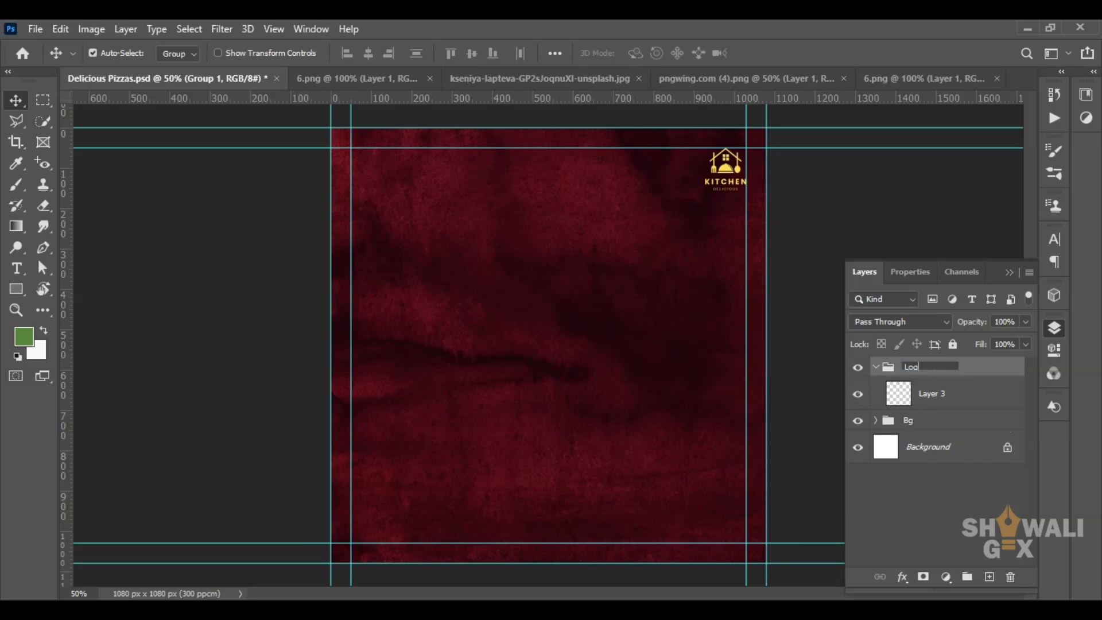
pyautogui.write('o')
pyautogui.press('Return')
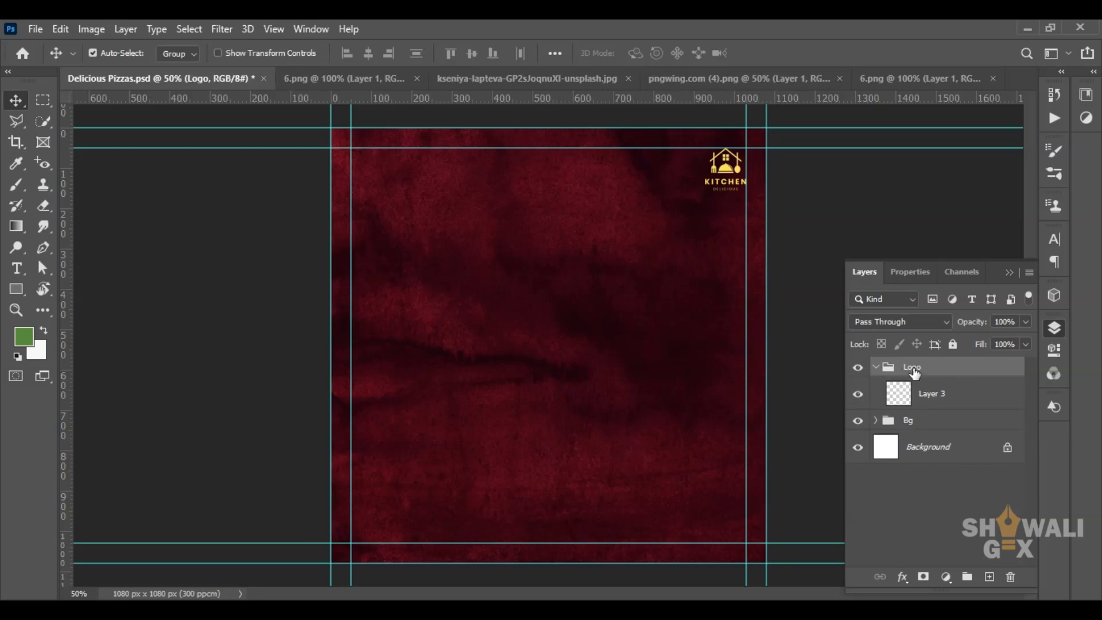
pyautogui.click(876, 368)
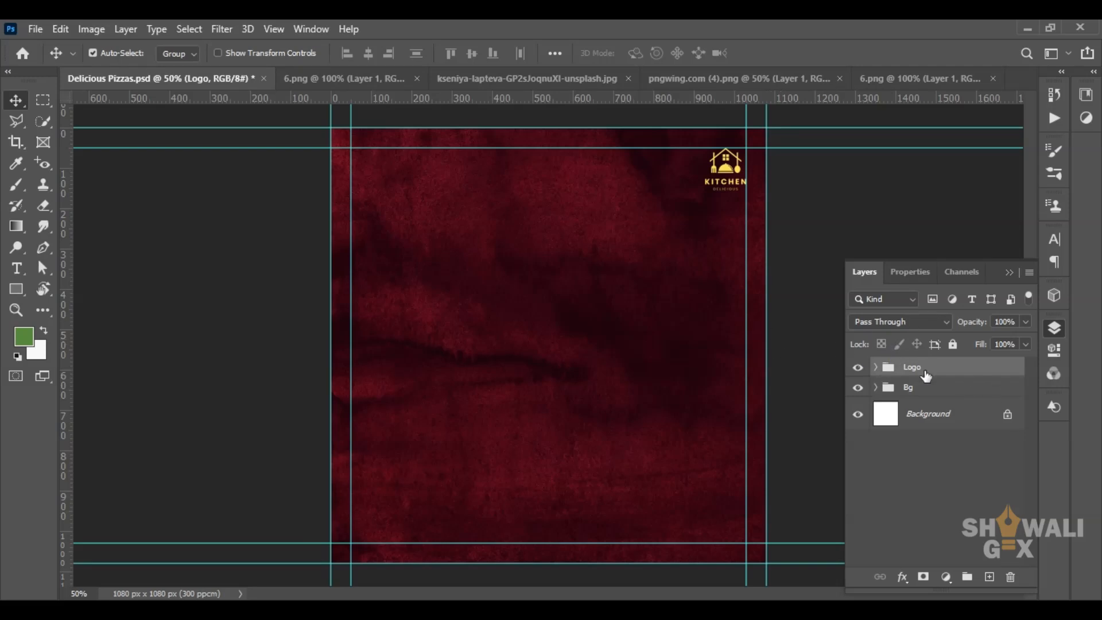
# - On a new layer, draw a rounded rectangle about 300 x 78 px near the design's bottom-left margin and set its corner radii to 35 px
pyautogui.click(988, 577)
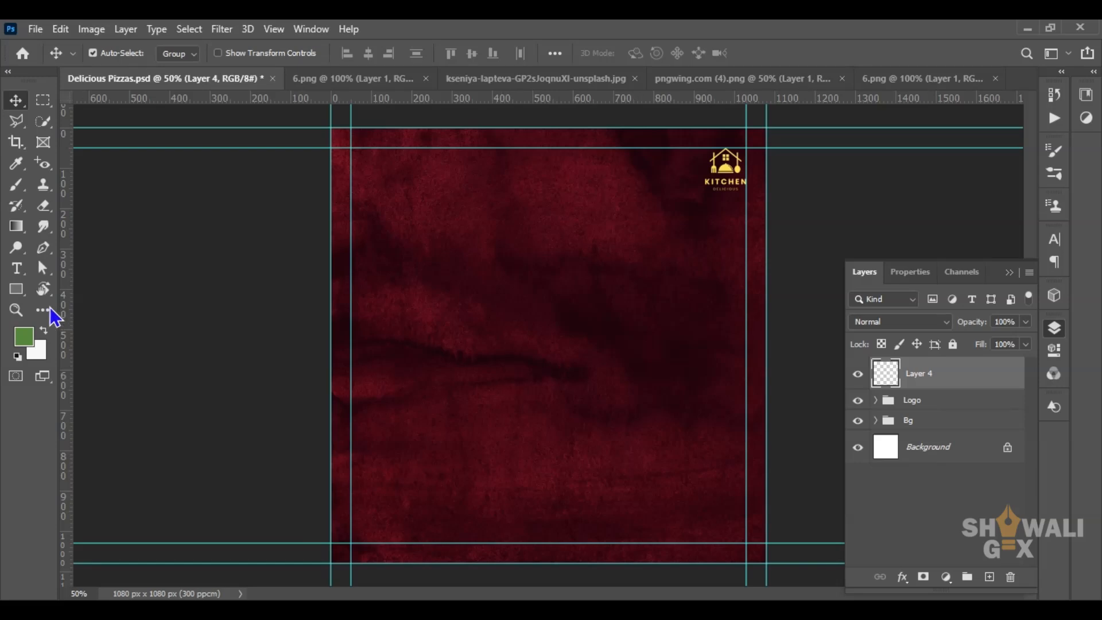
pyautogui.rightClick(18, 291)
pyautogui.click(82, 307)
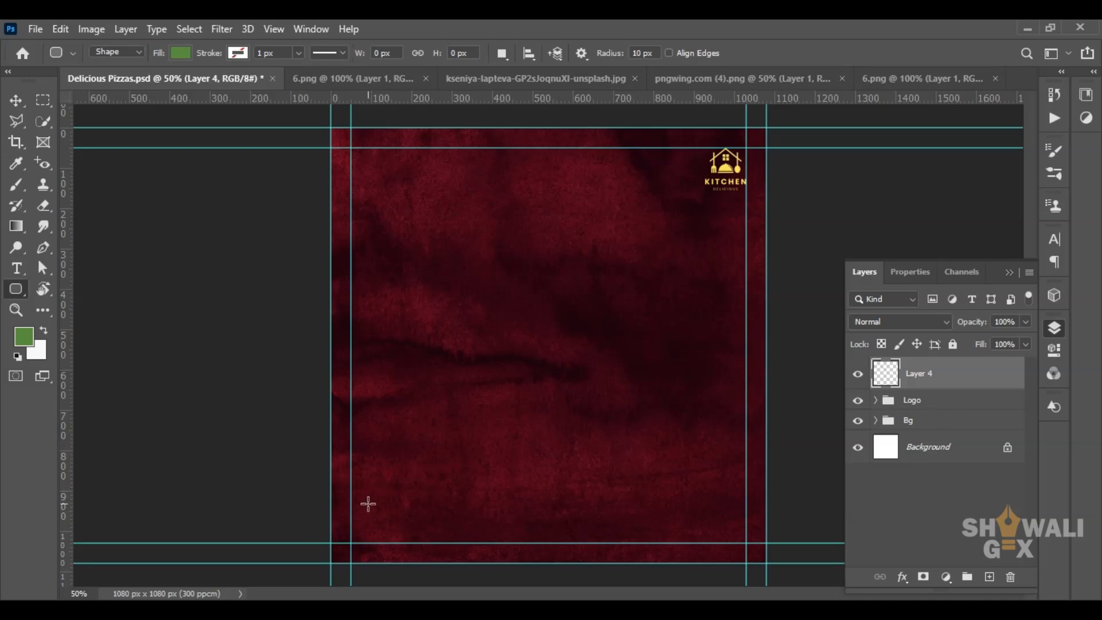
pyautogui.moveTo(366, 513); pyautogui.dragTo(483, 540)
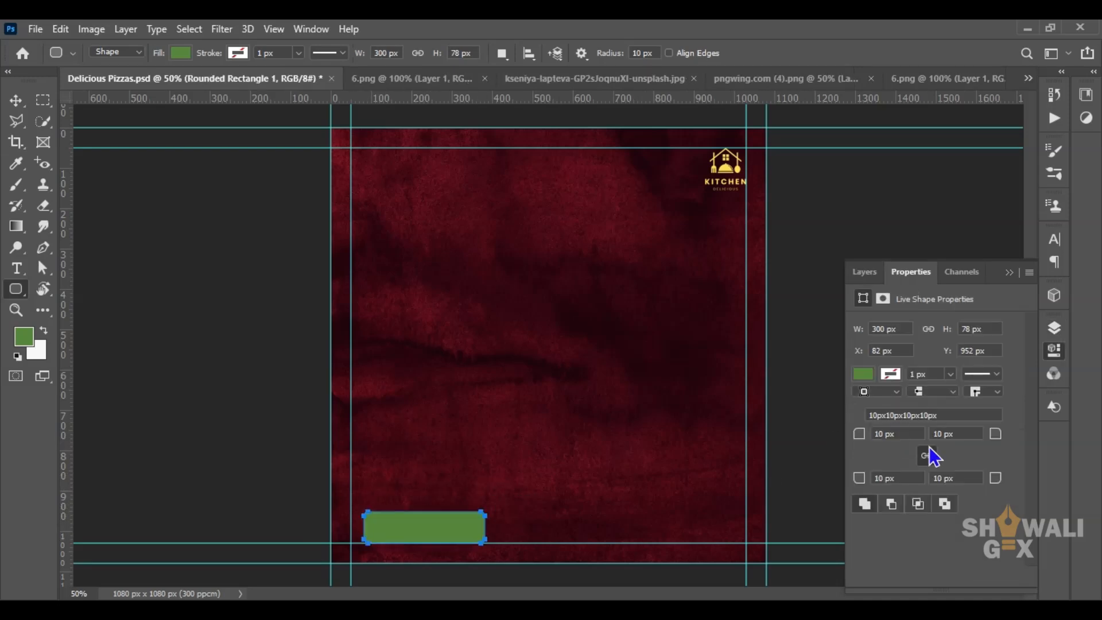
pyautogui.doubleClick(883, 433)
pyautogui.write('35')
pyautogui.press('Return')
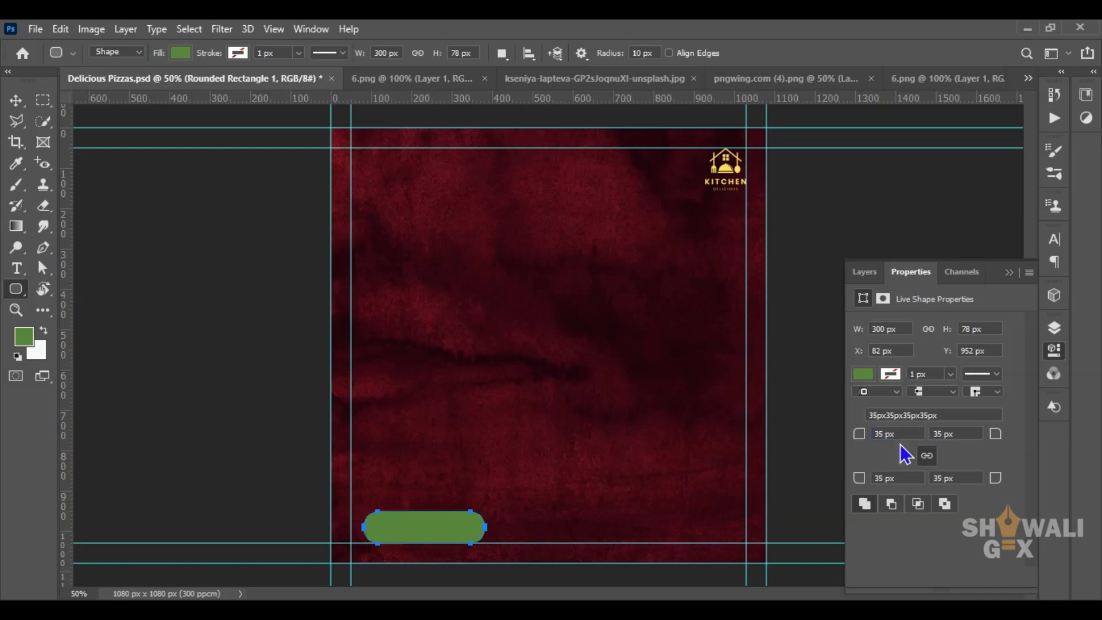
# - Change the rounded rectangle's fill from green to white
pyautogui.moveTo(843, 431); pyautogui.dragTo(843, 432)
pyautogui.click(863, 373)
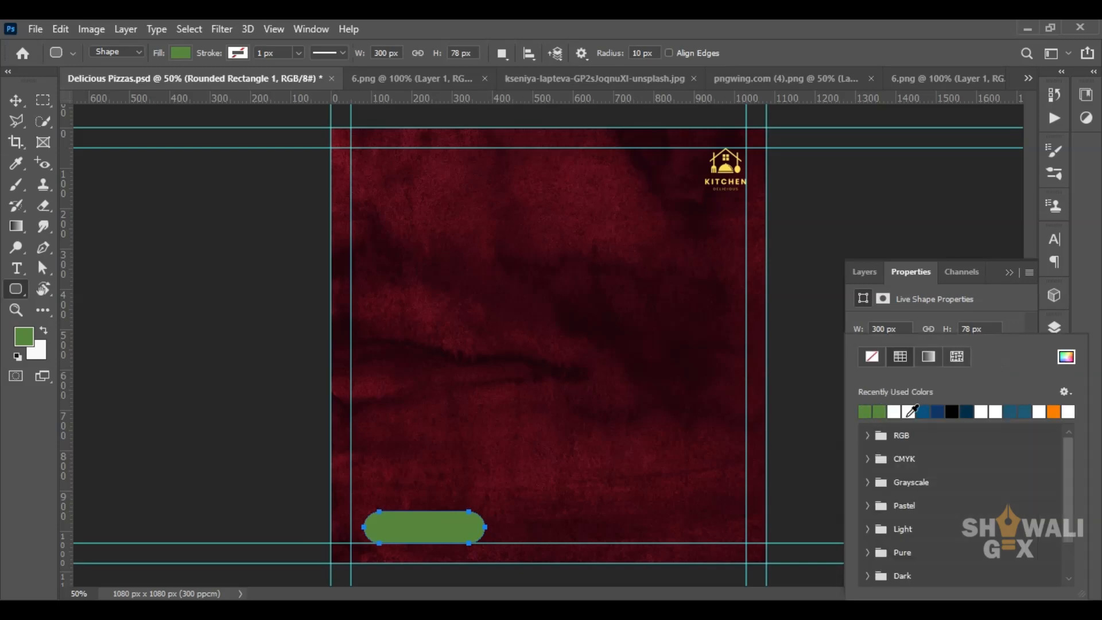
pyautogui.click(907, 412)
pyautogui.click(1008, 274)
pyautogui.click(1009, 274)
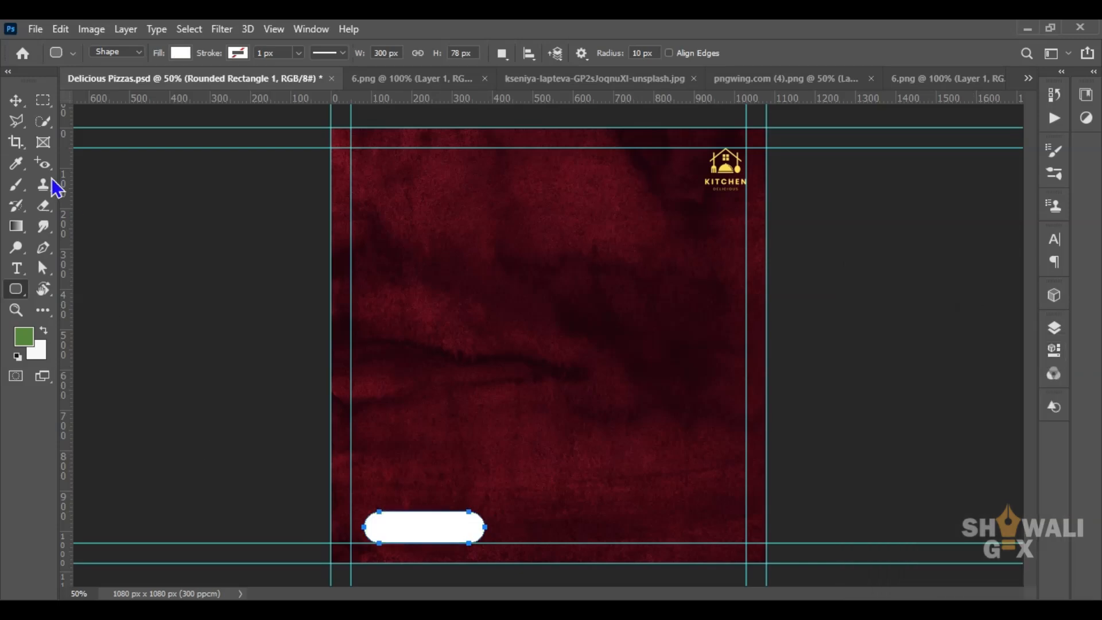
# - Align the white rounded rectangle to the bottom-left margin guides and widen it to about 350 px
pyautogui.click(16, 103)
pyautogui.moveTo(425, 529); pyautogui.dragTo(411, 529)
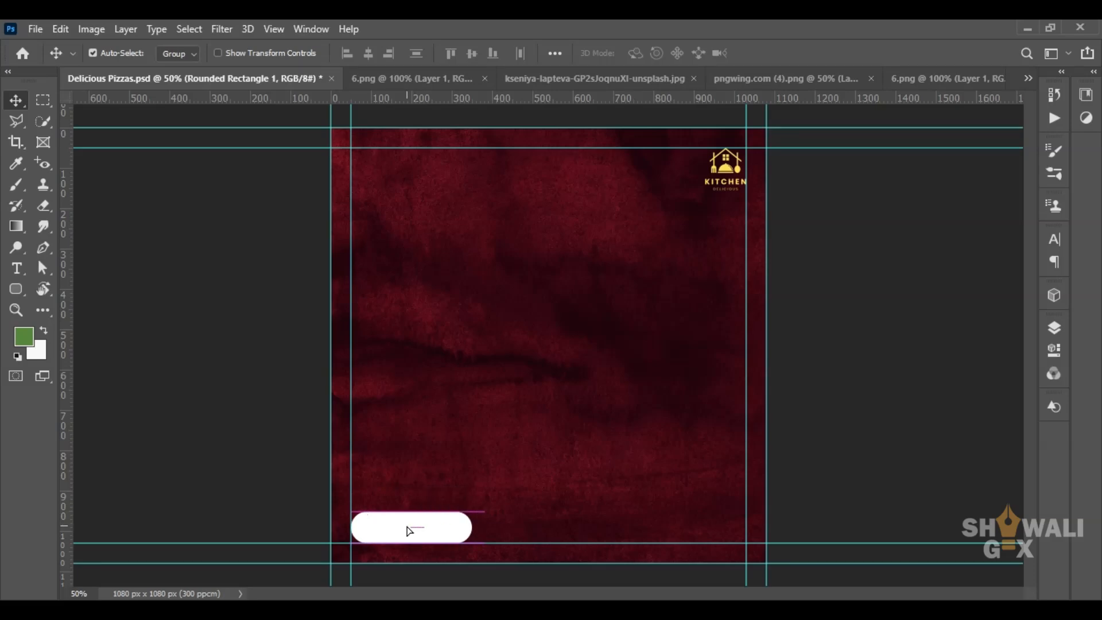
pyautogui.hotkey('ctrl', 't')
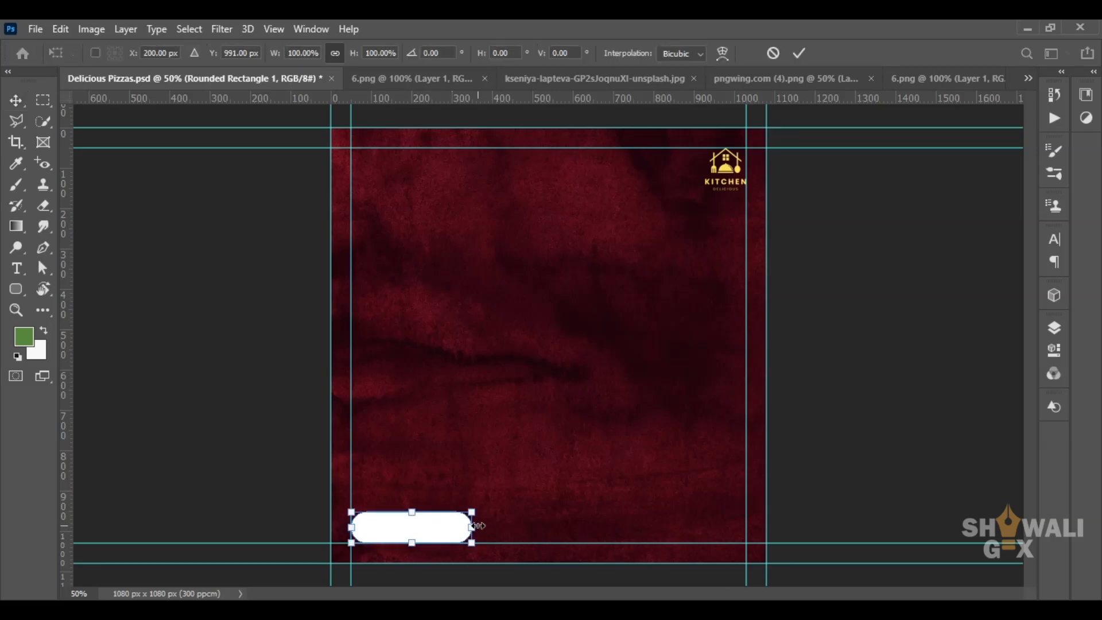
pyautogui.moveTo(478, 525); pyautogui.dragTo(491, 526)
pyautogui.press('Return')
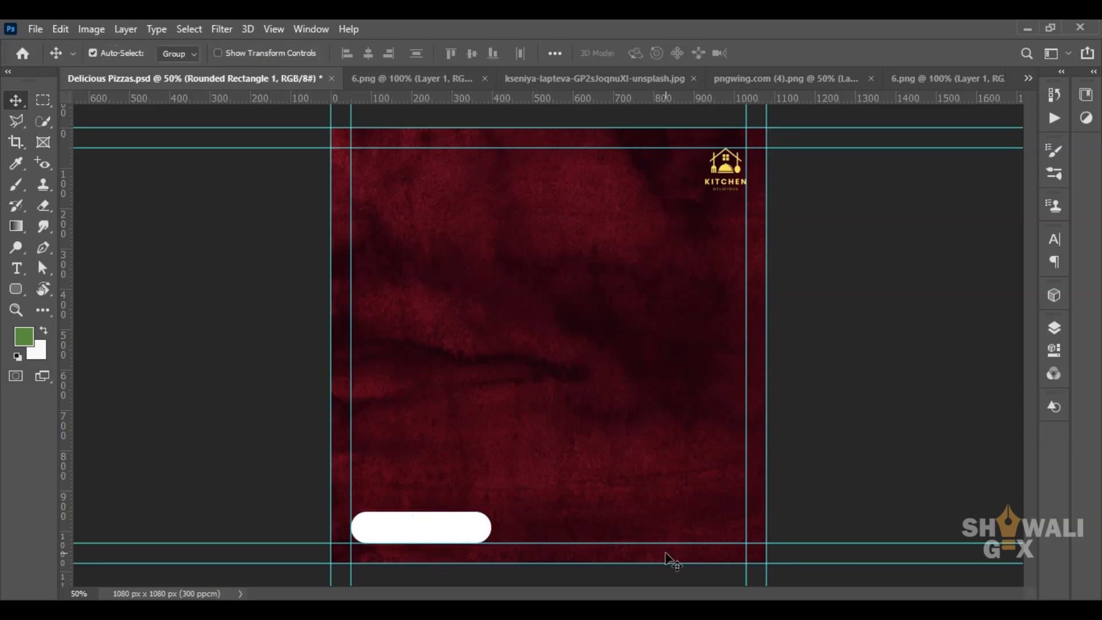
# - Draw an 80 x 80 px circle on the canvas and fill it with a dark red sampled from the background texture
pyautogui.click(15, 288)
pyautogui.click(86, 319)
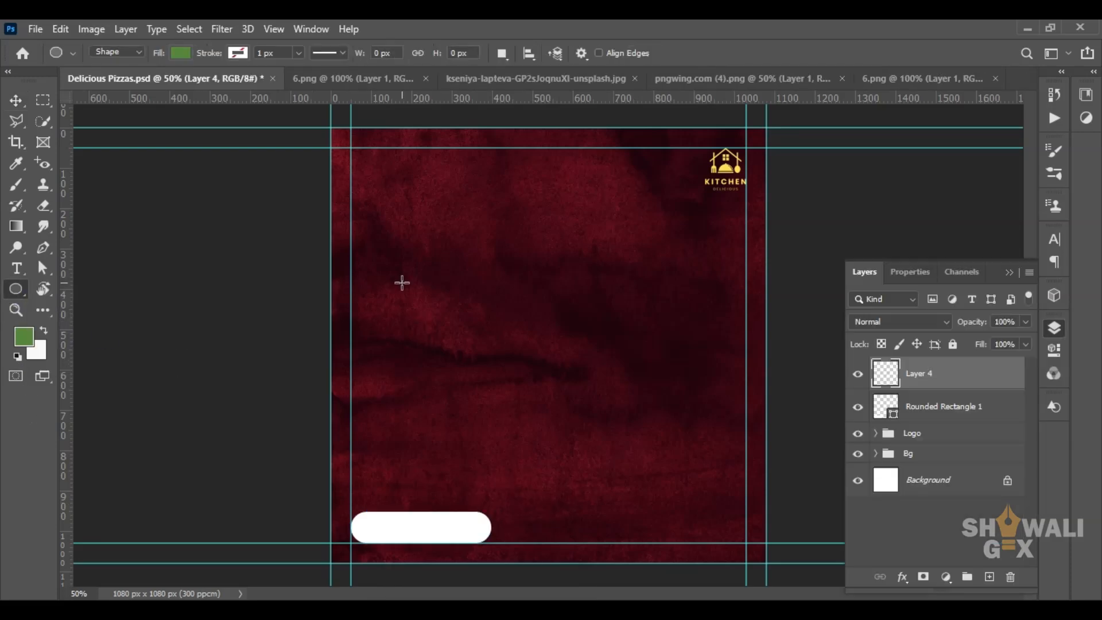
pyautogui.moveTo(402, 282); pyautogui.dragTo(421, 298)
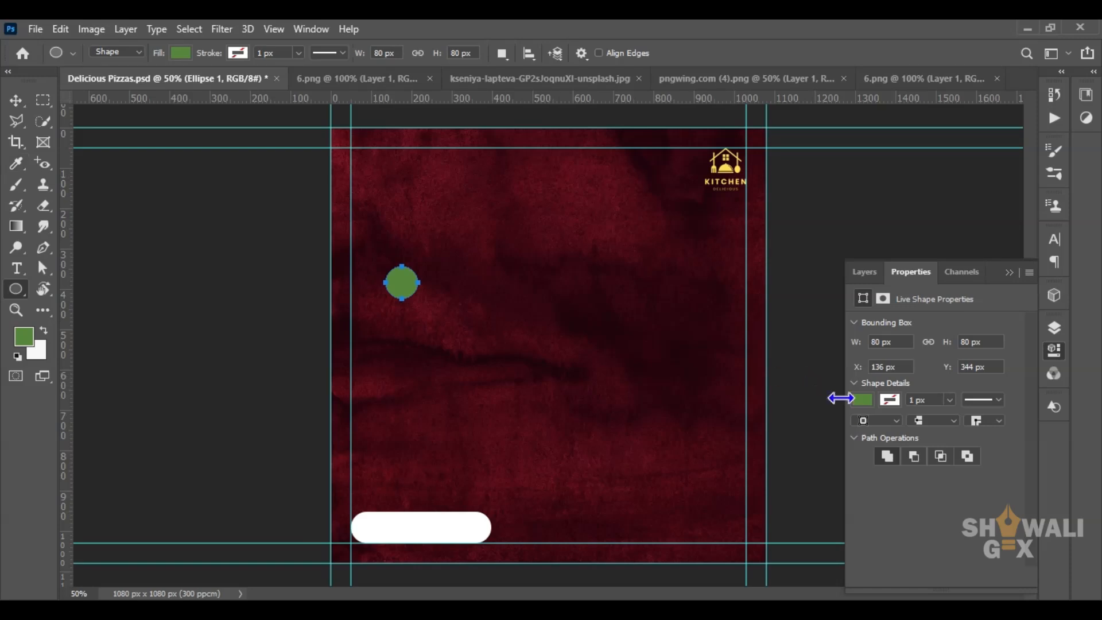
pyautogui.click(862, 400)
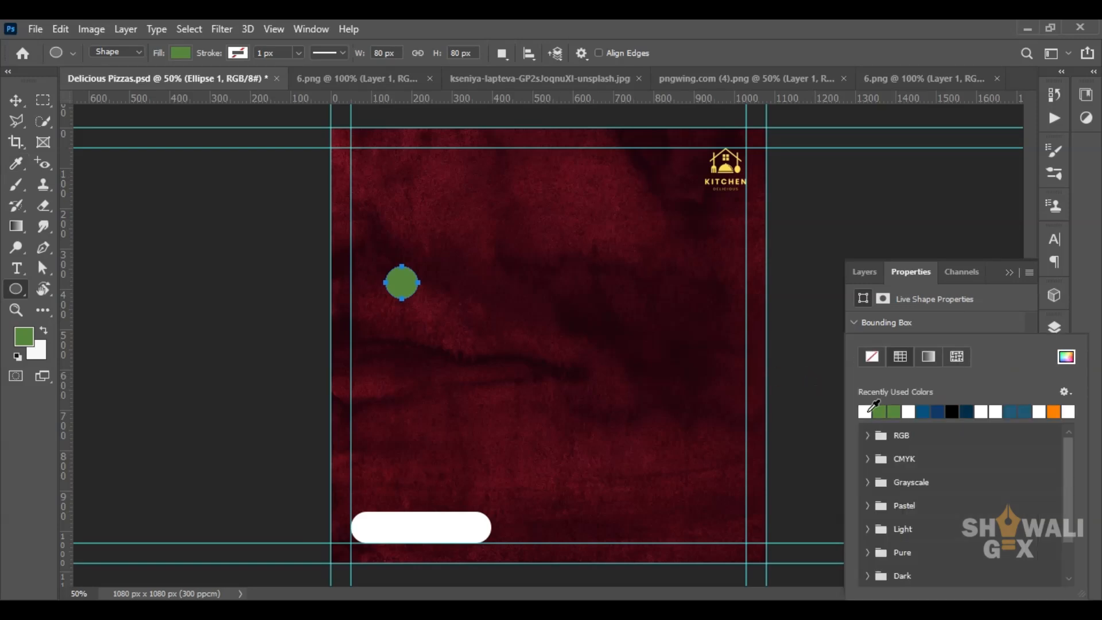
pyautogui.click(1066, 356)
pyautogui.click(505, 454)
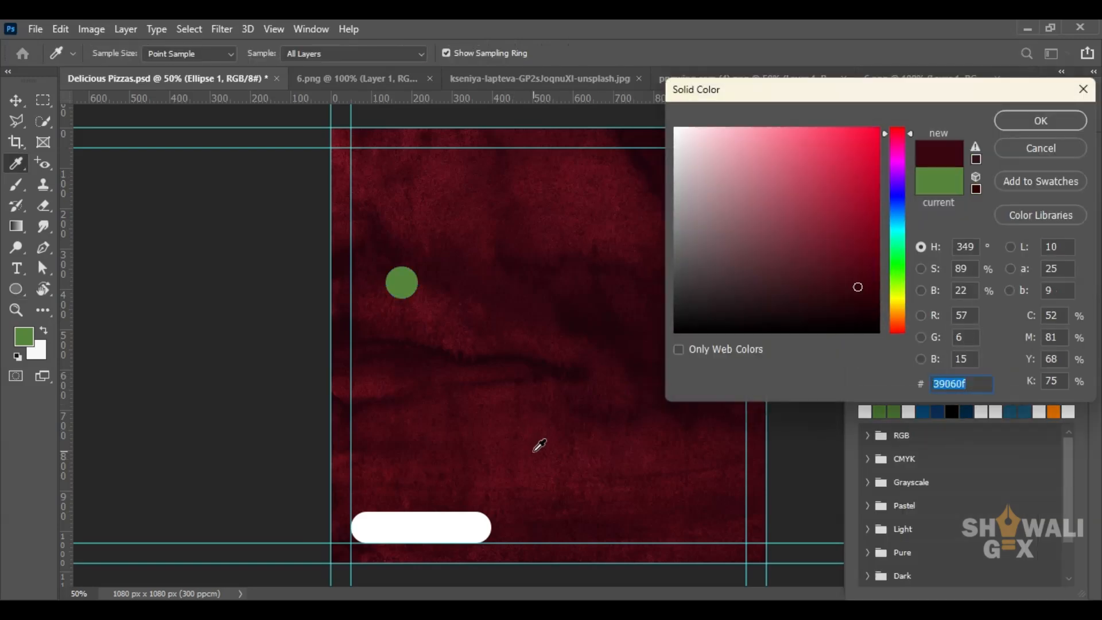
pyautogui.click(1055, 122)
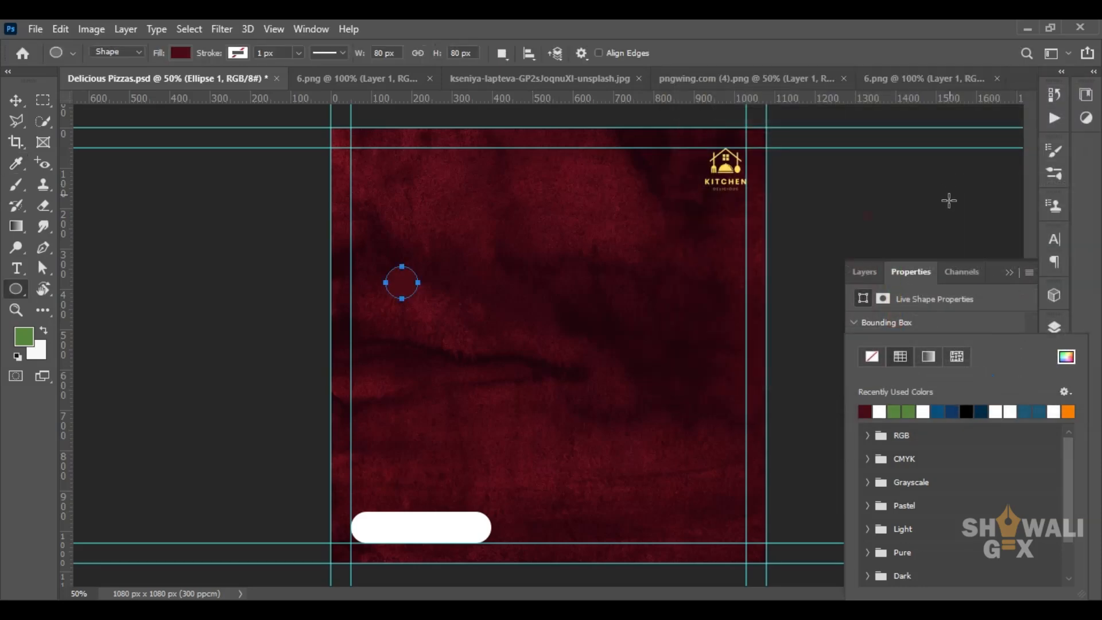
pyautogui.click(1008, 273)
# - Place the dark red circle inside the right end of the white rounded rectangle, scaled to 83.75% and centred vertically
pyautogui.click(15, 101)
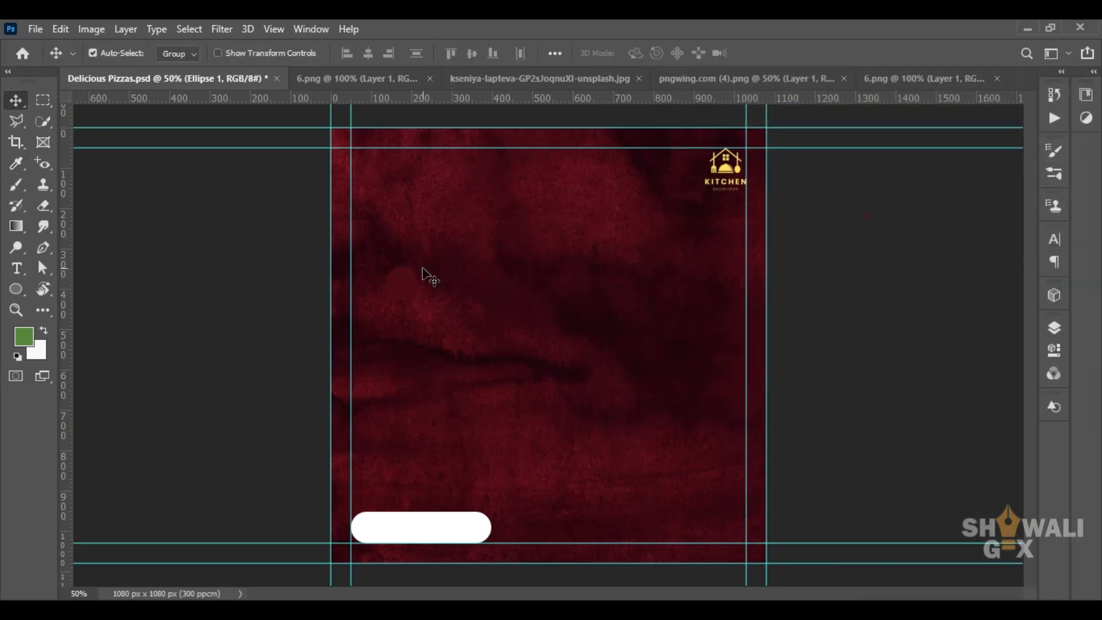
pyautogui.moveTo(403, 282); pyautogui.dragTo(475, 527)
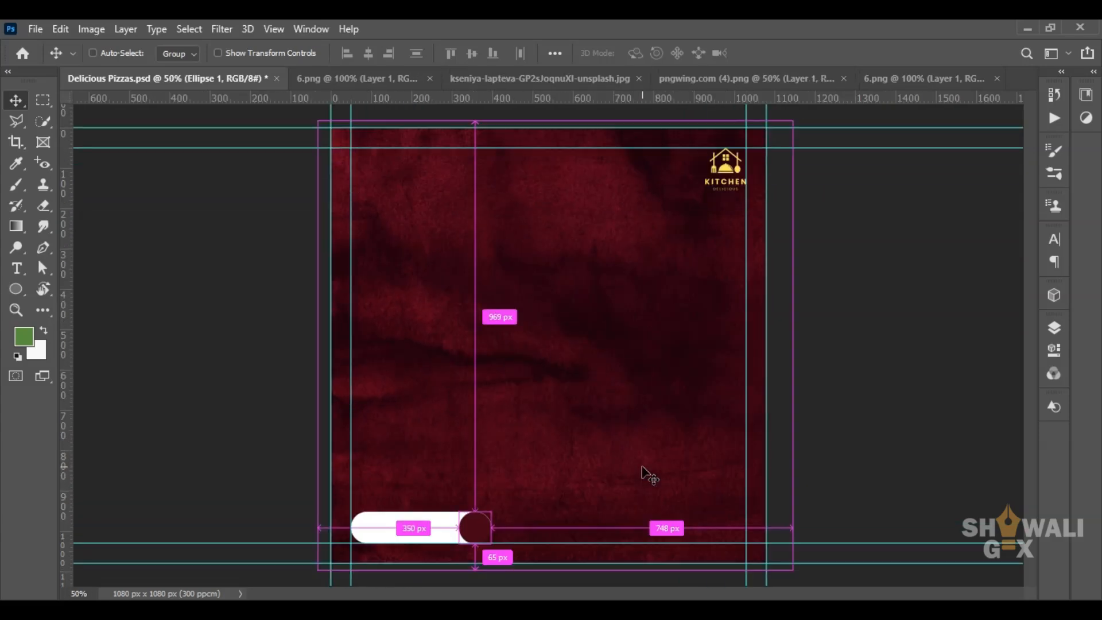
pyautogui.hotkey('ctrl', '+')
pyautogui.scroll(-3, 544, 445)
pyautogui.hotkey('ctrl', '+')
pyautogui.hotkey('ctrl', '+')
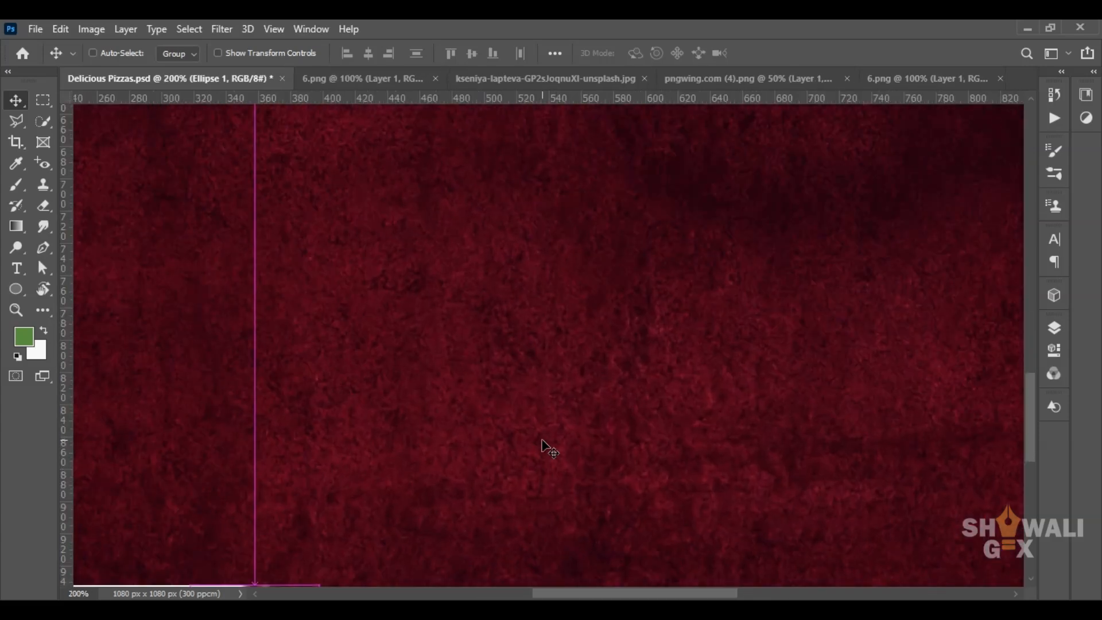
pyautogui.scroll(-5, 544, 437)
pyautogui.moveTo(592, 594); pyautogui.dragTo(507, 596)
pyautogui.hotkey('ctrl', 't')
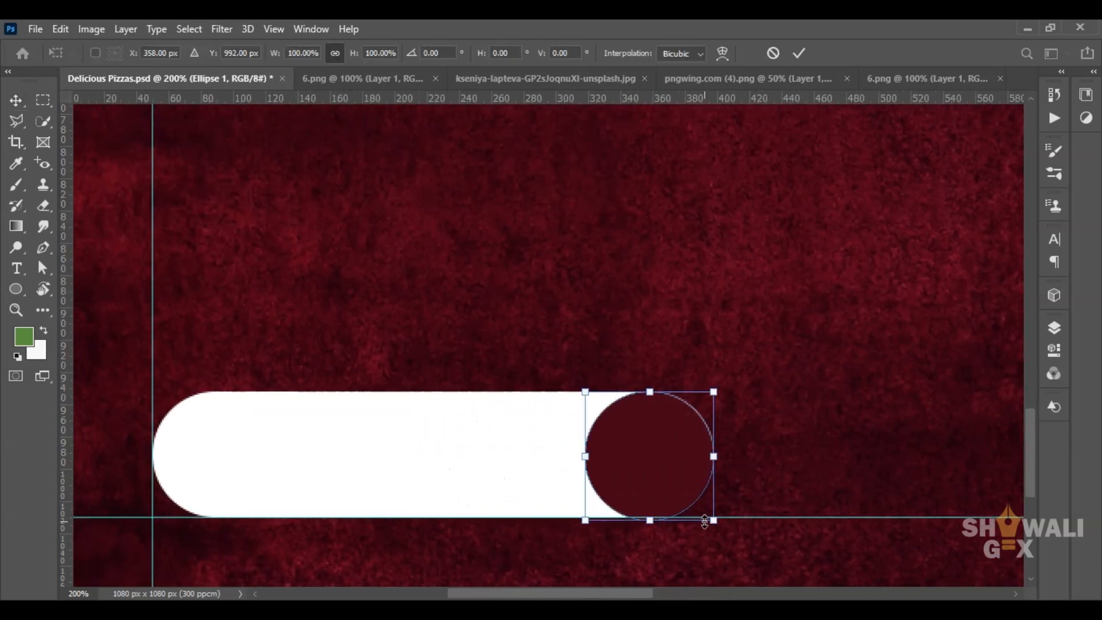
pyautogui.moveTo(714, 520); pyautogui.dragTo(703, 511)
pyautogui.hotkey('ctrl', 'z')
pyautogui.moveTo(652, 453); pyautogui.dragTo(655, 455)
pyautogui.moveTo(707, 513); pyautogui.dragTo(698, 503)
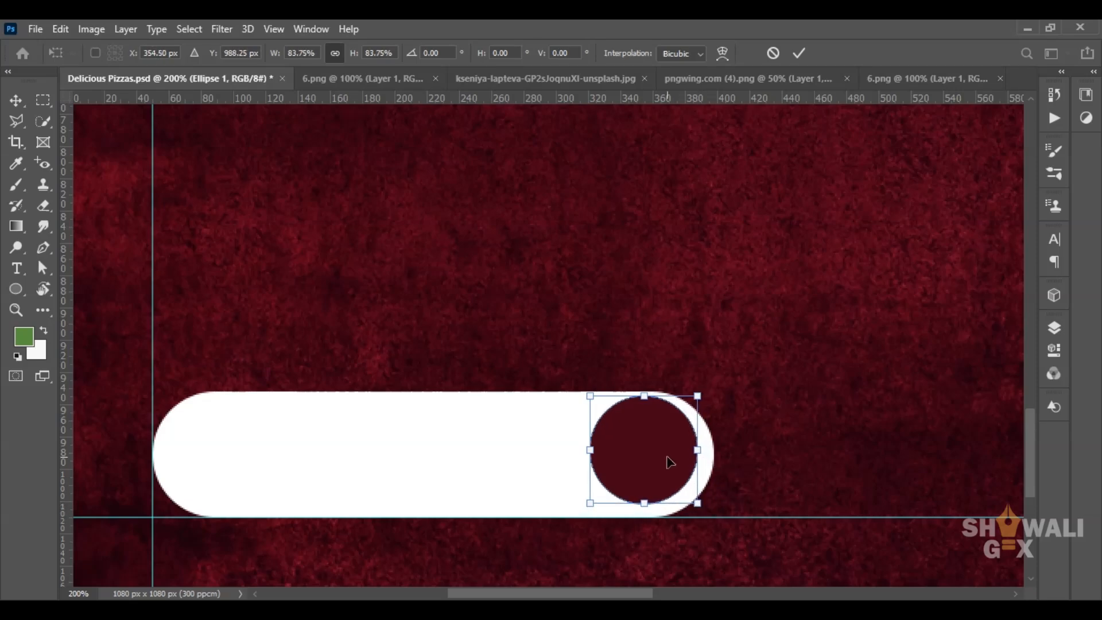
pyautogui.moveTo(669, 462); pyautogui.dragTo(677, 465)
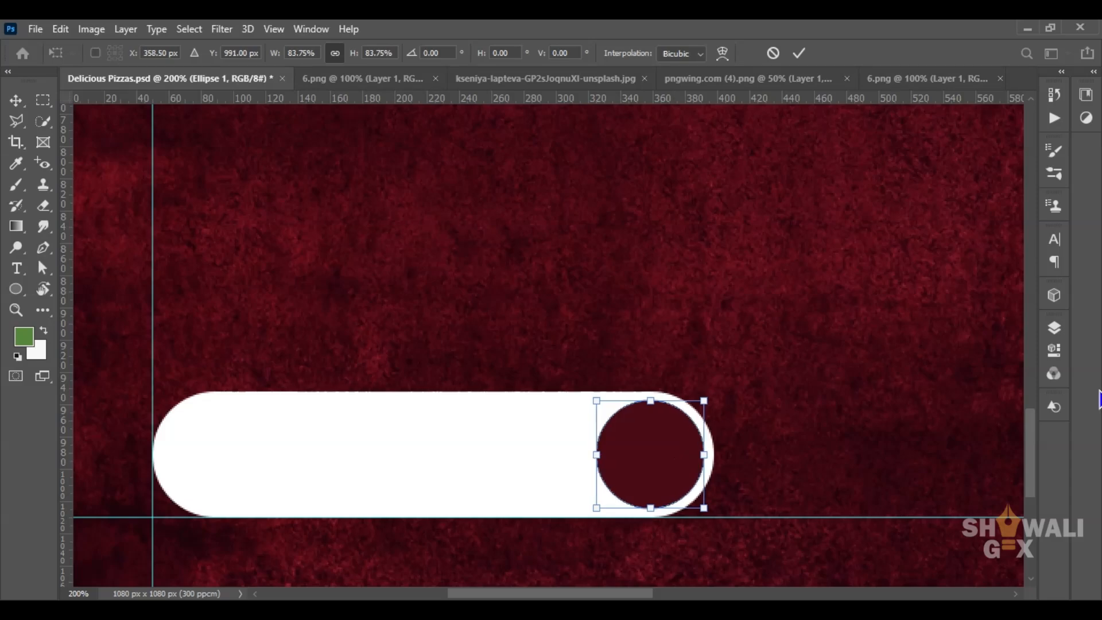
pyautogui.press('Return')
pyautogui.hotkey('ctrl', '-')
pyautogui.hotkey('ctrl', '-')
pyautogui.hotkey('ctrl', '-')
pyautogui.hotkey('ctrl', '-')
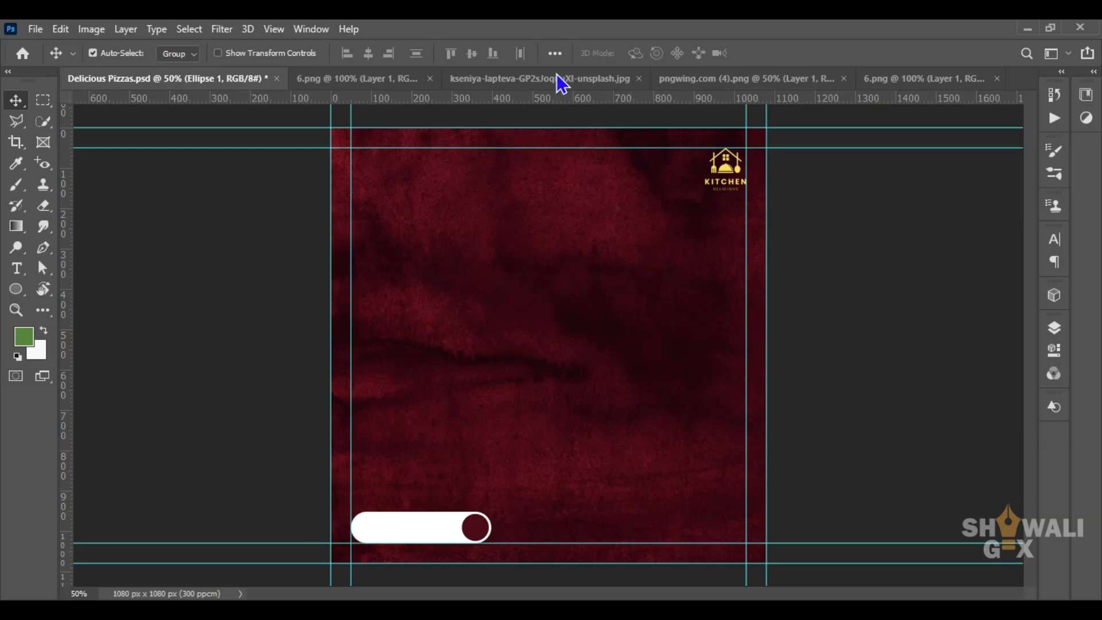
# - Draw a solid right-pointing arrowhead from the arrows-custom-shapes set, about 45 x 42 px, in the empty area above the white rounded rectangle
pyautogui.rightClick(16, 290)
pyautogui.click(80, 364)
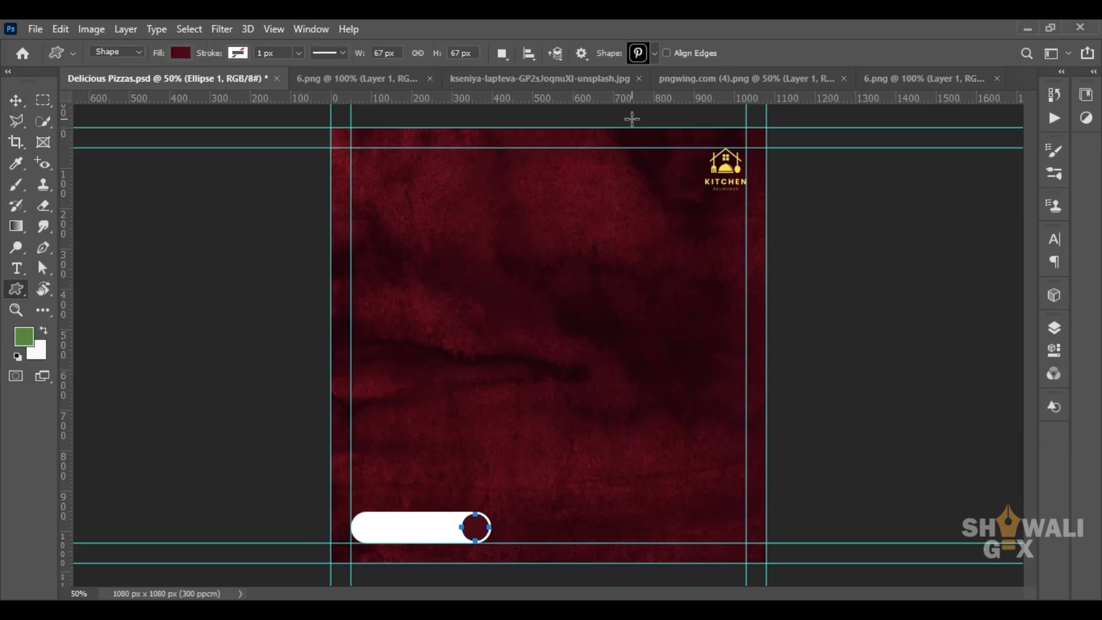
pyautogui.click(656, 53)
pyautogui.scroll(-2, 626, 154)
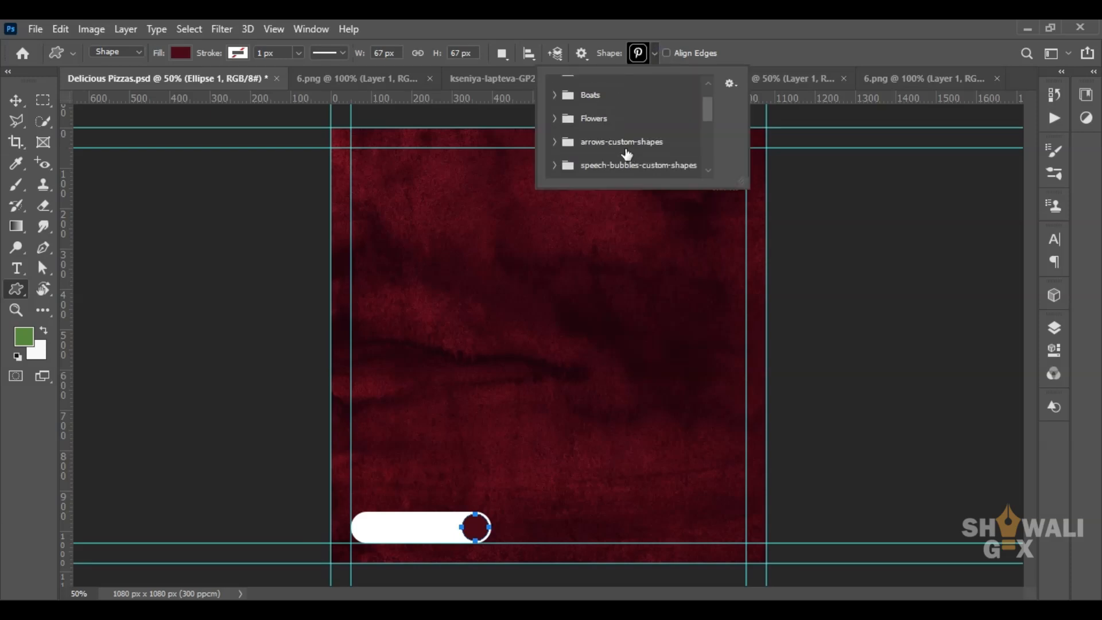
pyautogui.click(554, 143)
pyautogui.scroll(-3, 620, 158)
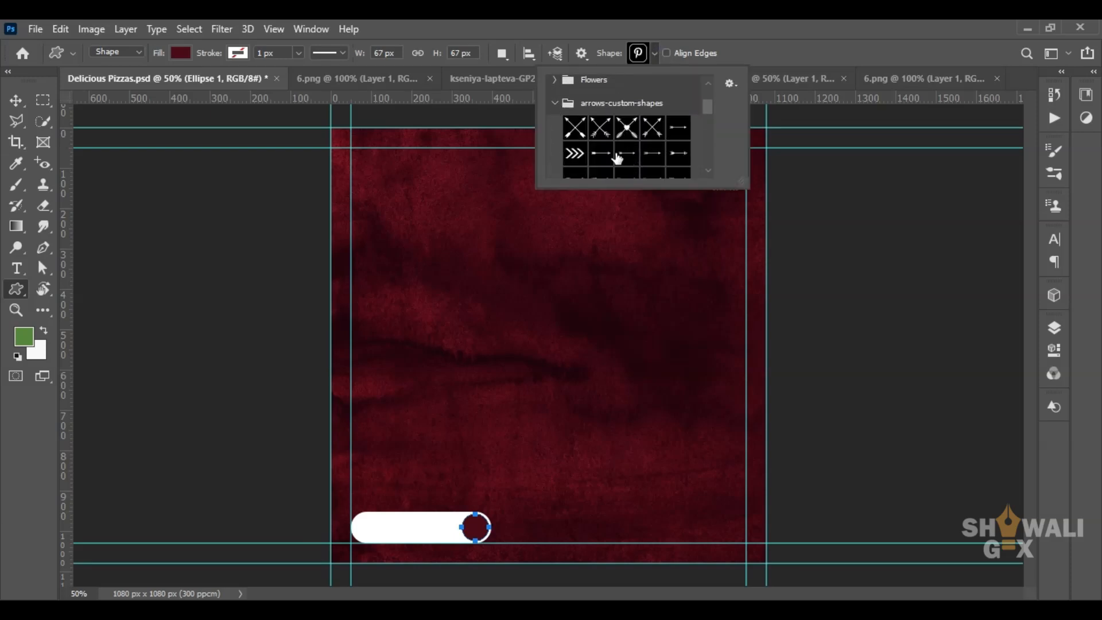
pyautogui.scroll(-1, 600, 159)
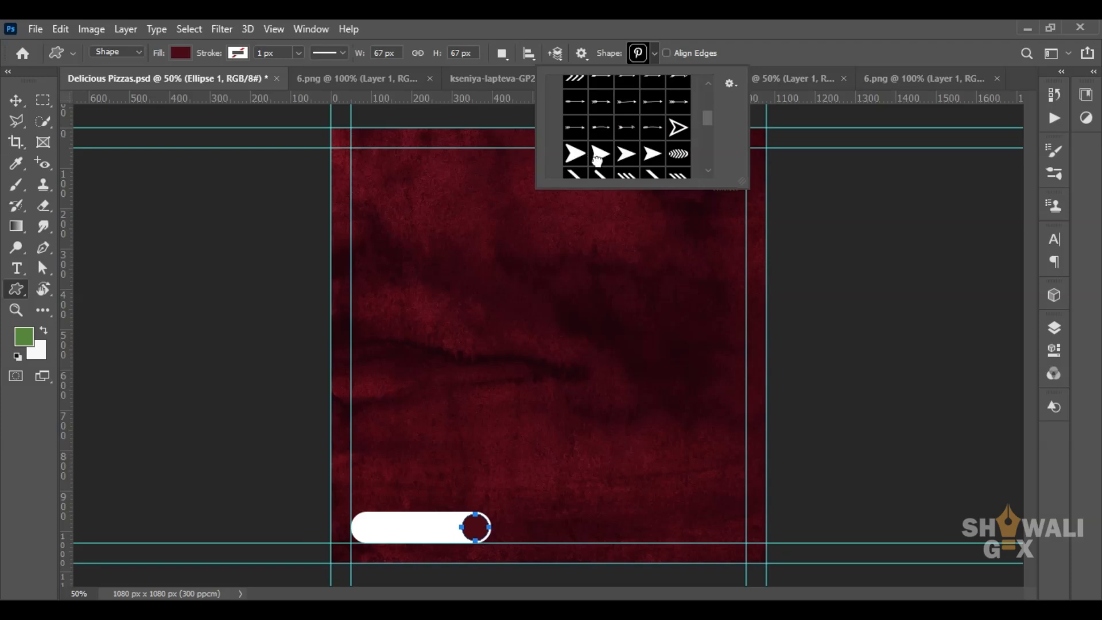
pyautogui.click(597, 160)
pyautogui.moveTo(366, 363); pyautogui.dragTo(389, 381)
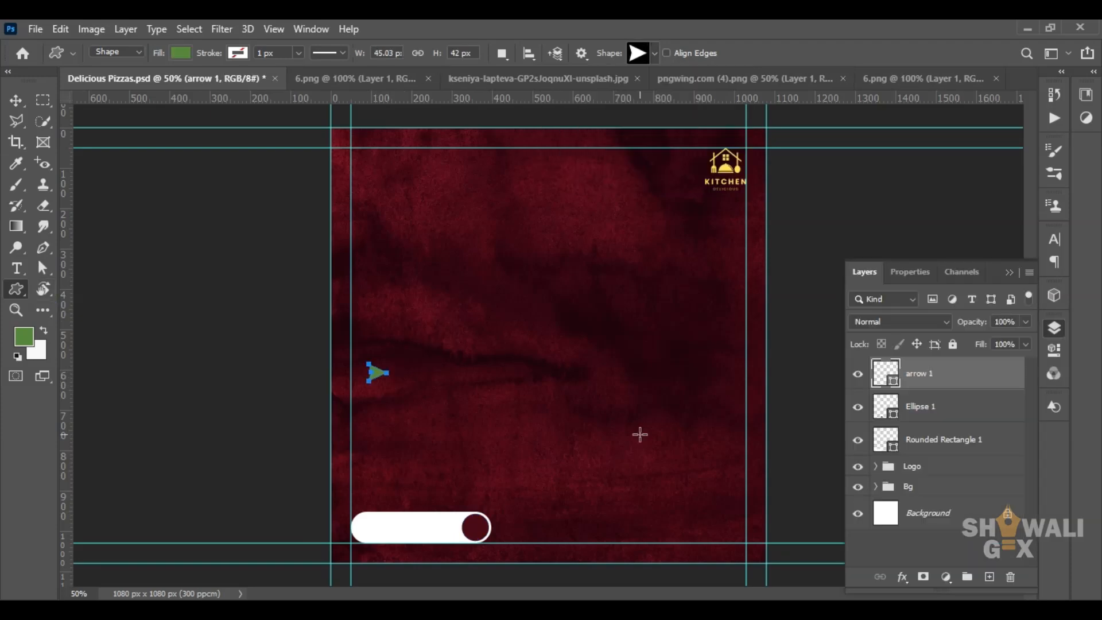
# - Fill the arrow shape with white and move it to the centre of the dark red circle
pyautogui.click(1053, 351)
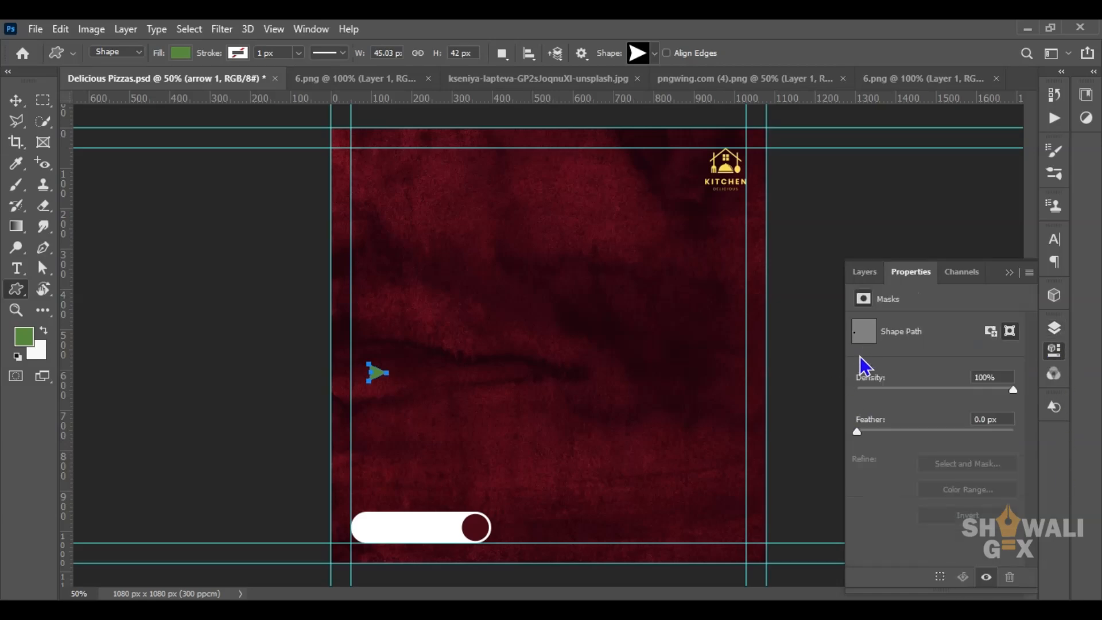
pyautogui.click(1009, 272)
pyautogui.click(181, 53)
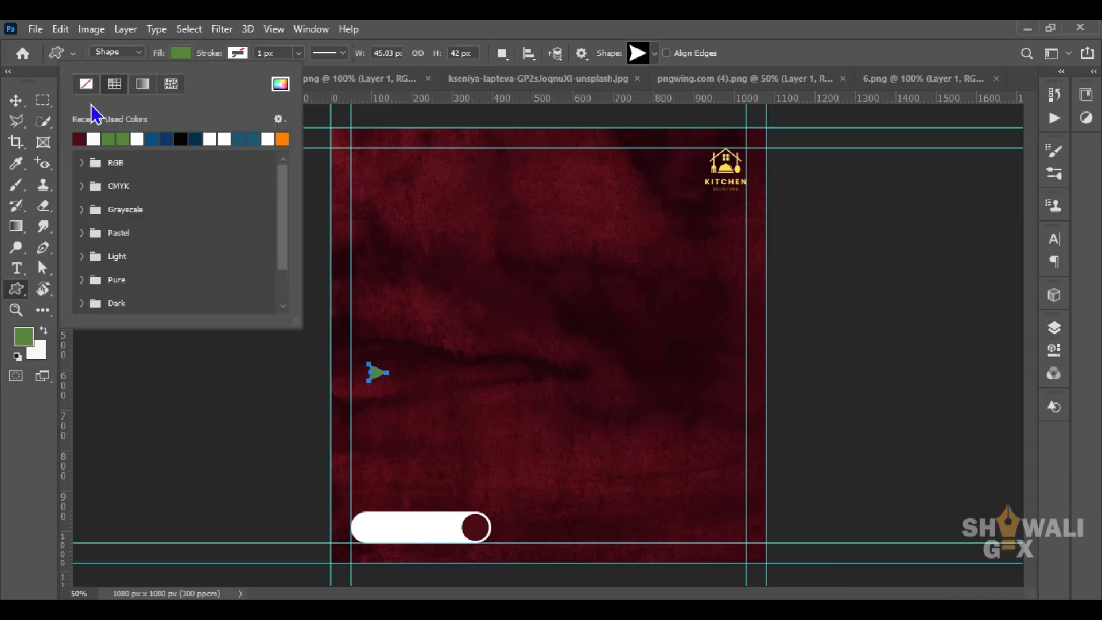
pyautogui.click(94, 139)
pyautogui.click(15, 101)
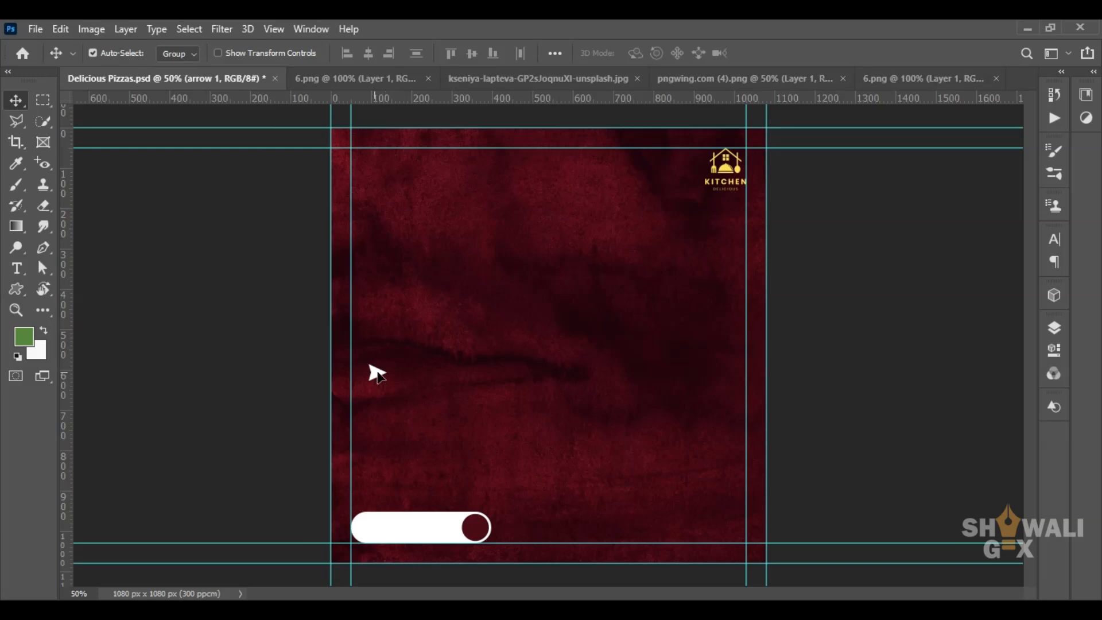
pyautogui.moveTo(376, 378); pyautogui.dragTo(473, 545)
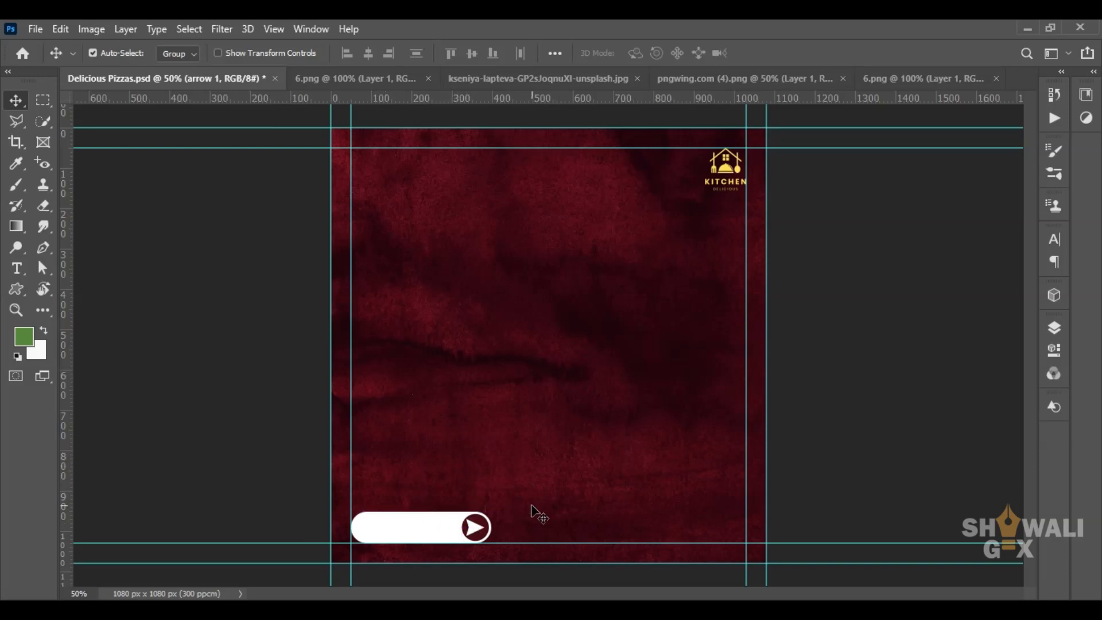
# - Add a text layer reading "ORDER NEW" in the empty area above the white rounded button
pyautogui.click(568, 480)
pyautogui.press('t')
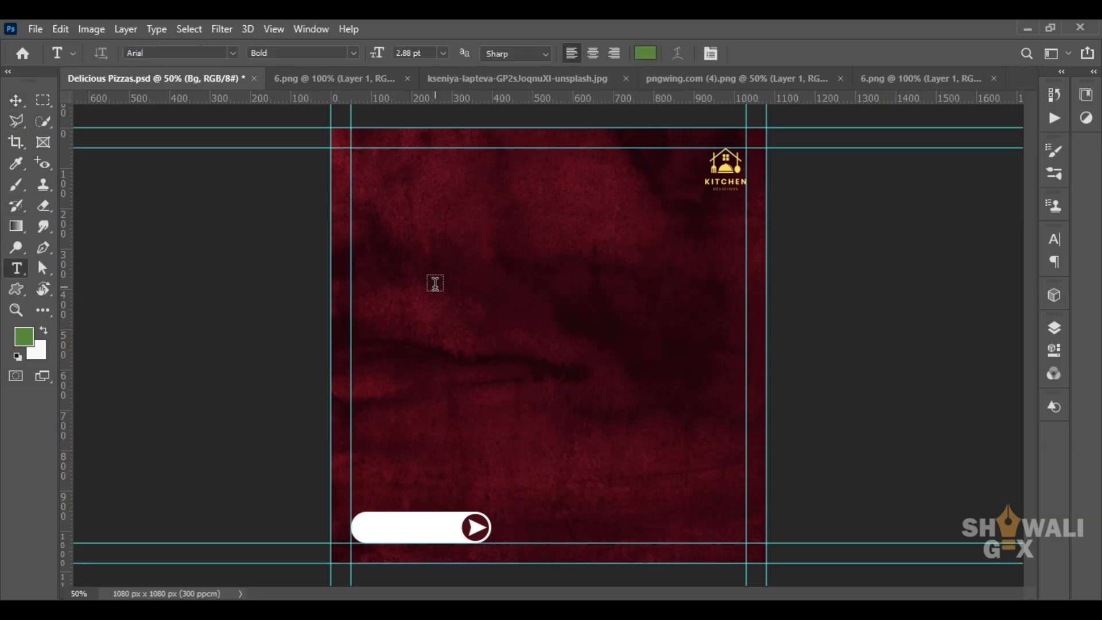
pyautogui.click(430, 416)
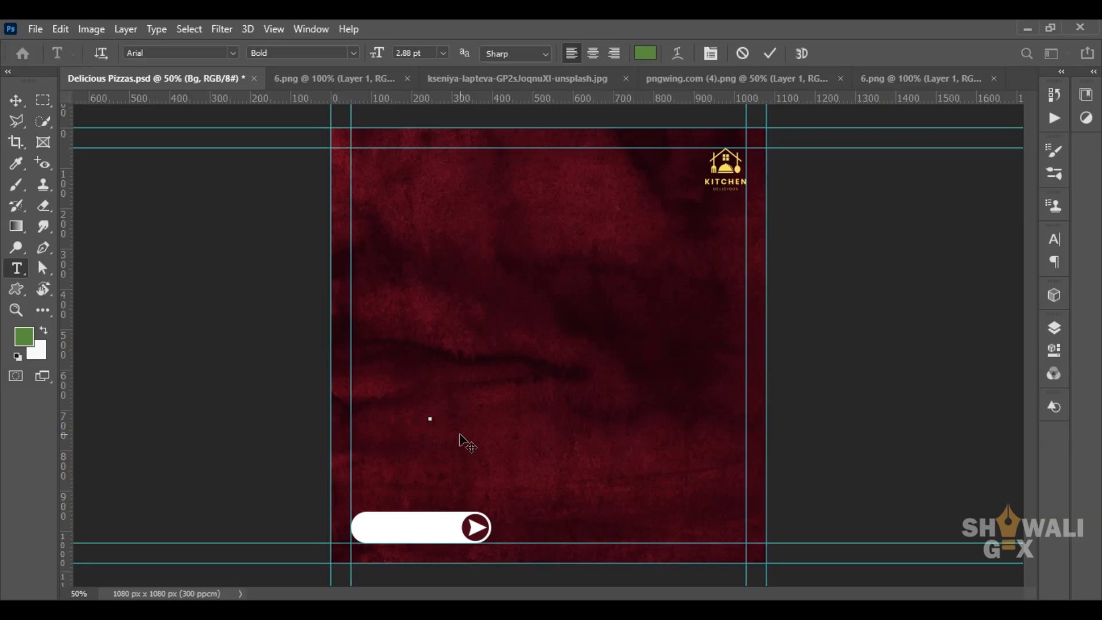
pyautogui.write('ORDER')
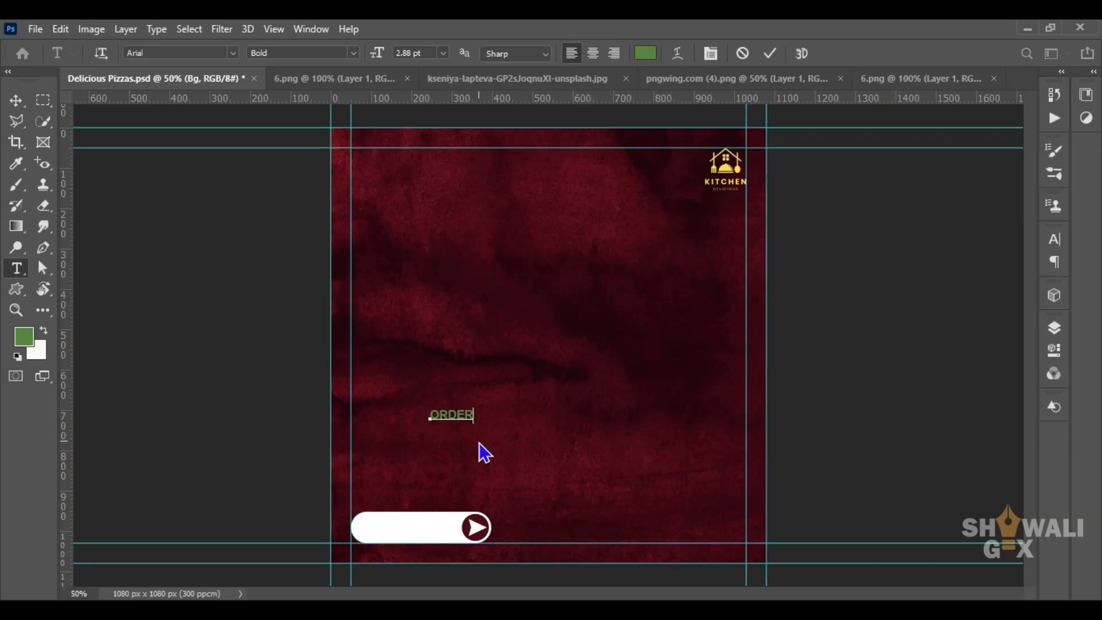
pyautogui.write(' NEW')
pyautogui.click(17, 105)
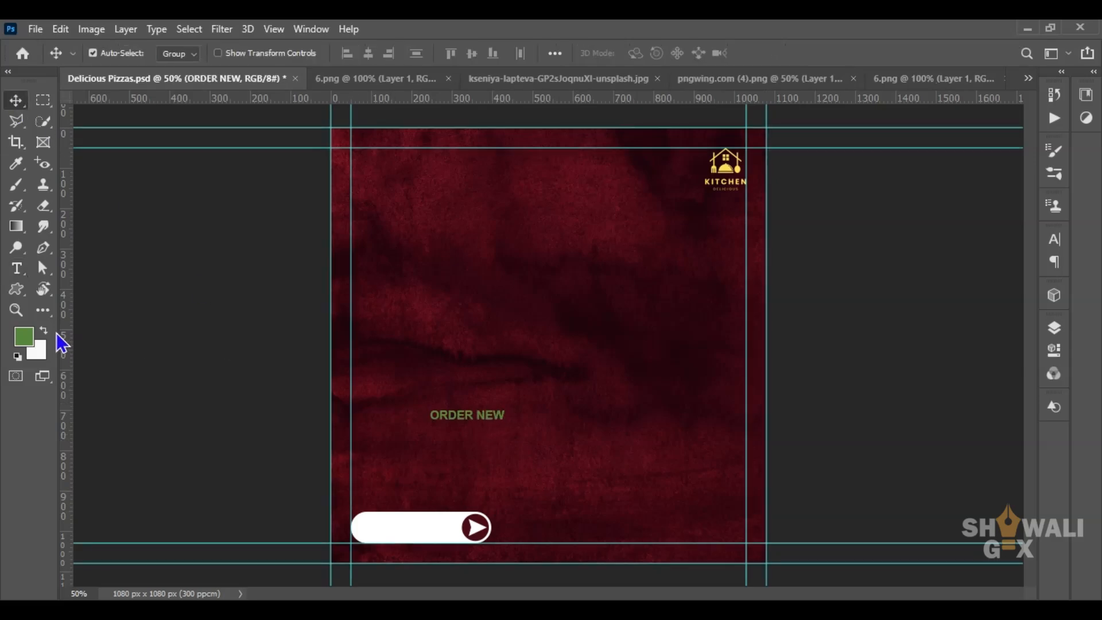
# - Set the colour of the ORDER NEW text to white (ffffff)
pyautogui.click(27, 340)
pyautogui.click(1055, 327)
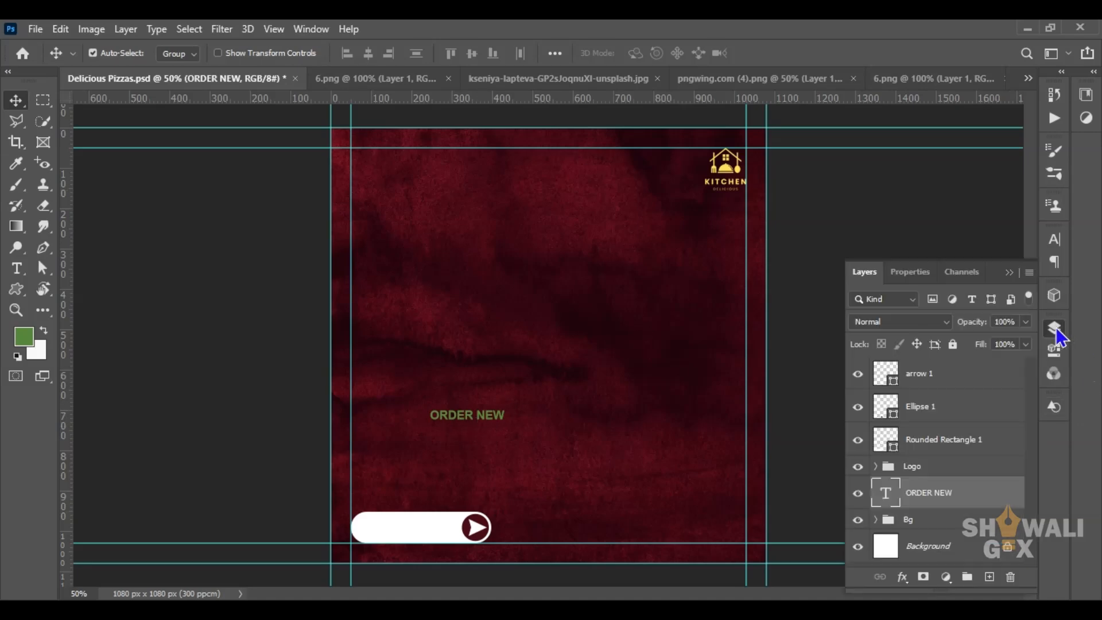
pyautogui.click(1054, 350)
pyautogui.click(983, 520)
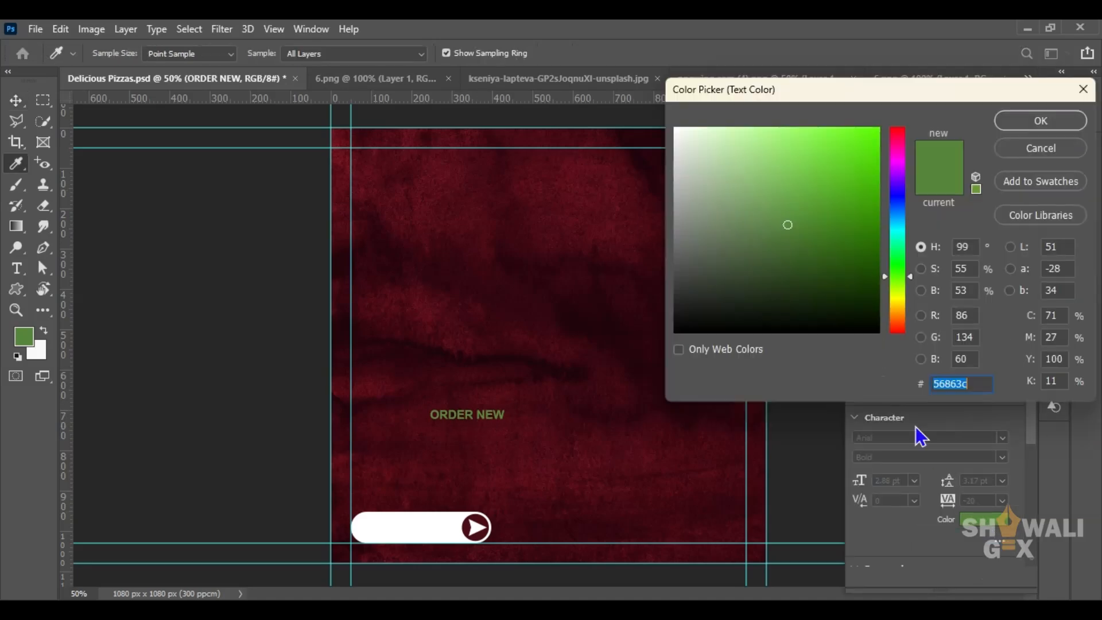
pyautogui.write('ffffff')
pyautogui.click(1025, 124)
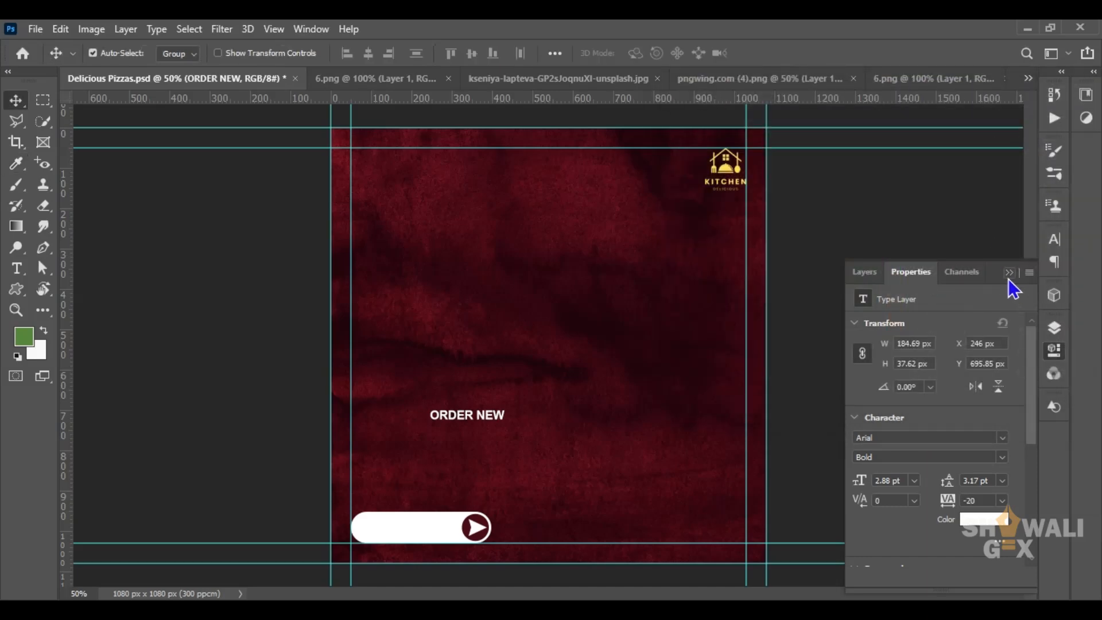
# - Recolour the ORDER NEW text with a dark red sampled from the background texture beside the button
pyautogui.click(983, 520)
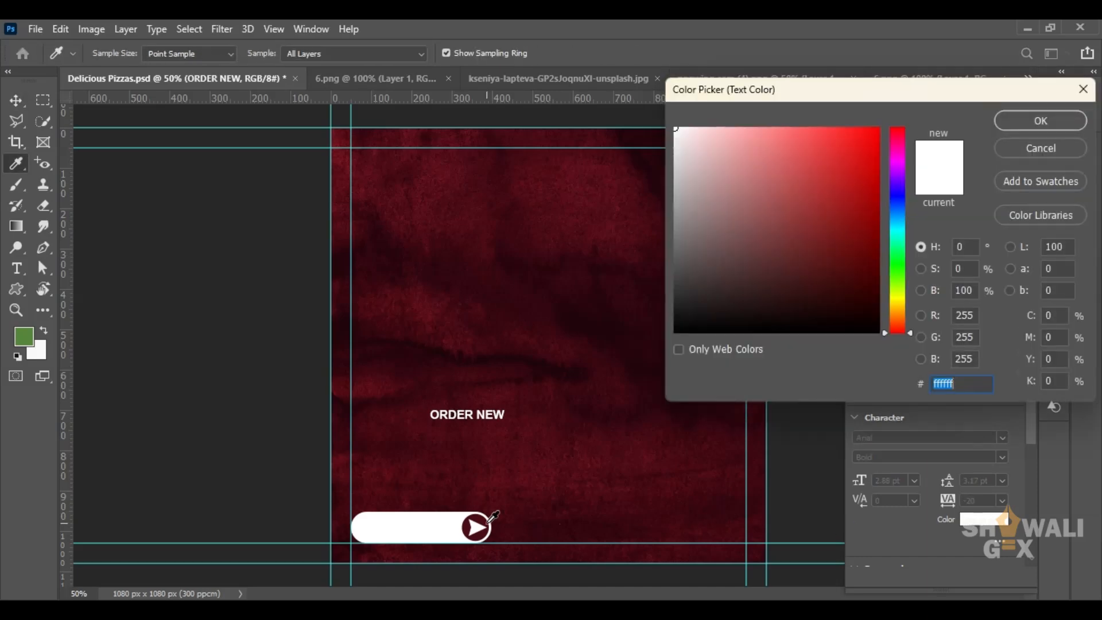
pyautogui.click(502, 522)
pyautogui.click(1040, 121)
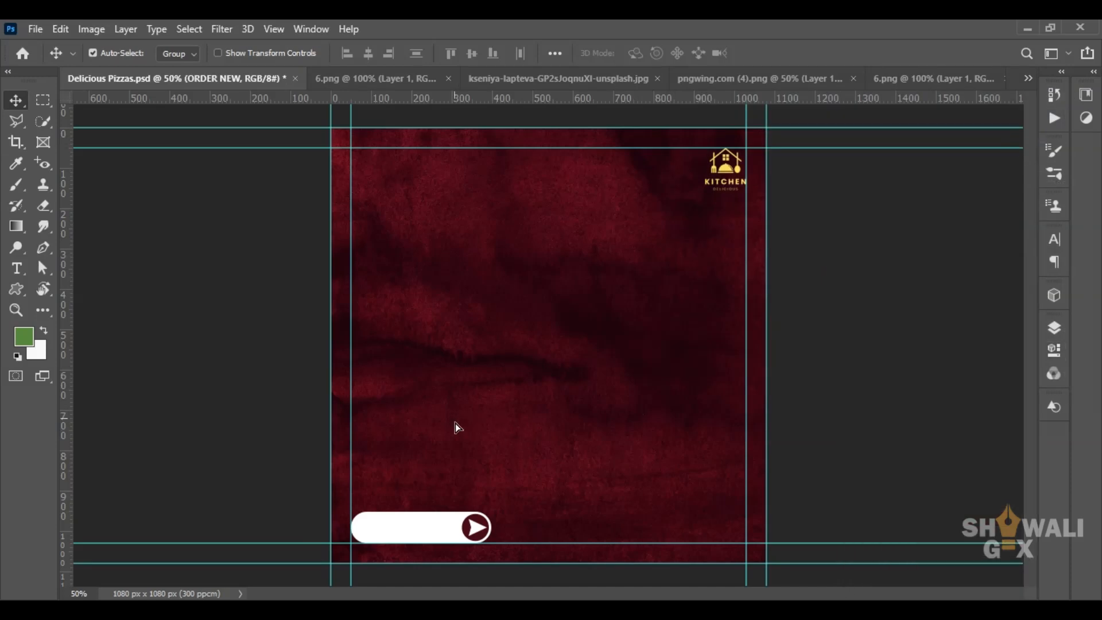
# - Place the ORDER NEW text in front of the white rounded rectangle, beside the arrow circle, scaled to 137.66%
pyautogui.moveTo(454, 419); pyautogui.dragTo(393, 534)
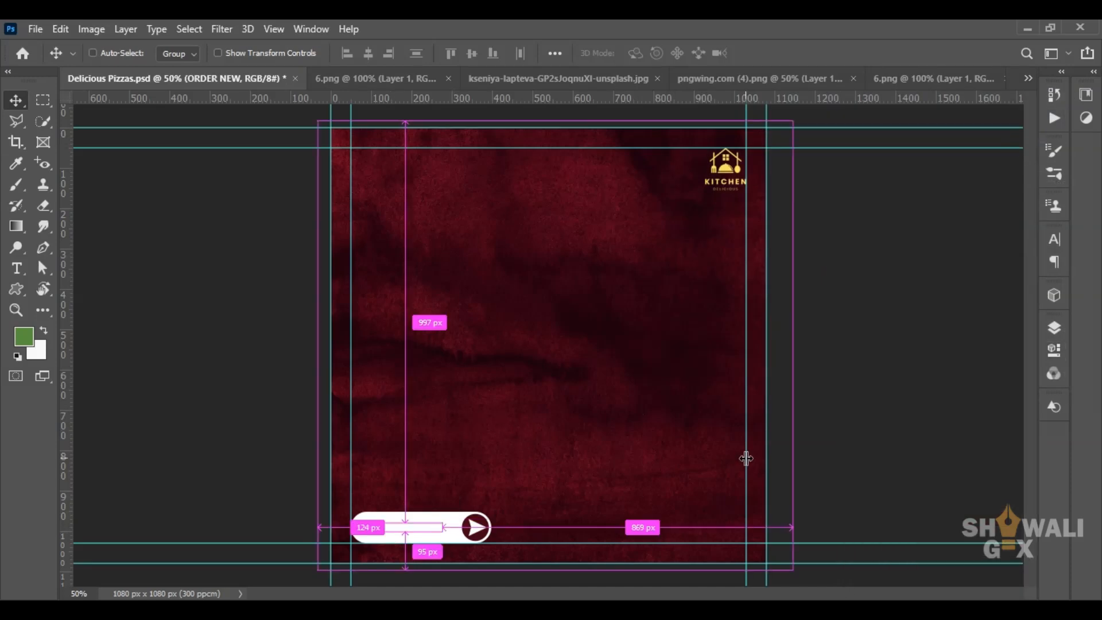
pyautogui.hotkey('ctrl', 'shift', ']')
pyautogui.hotkey('ctrl', 't')
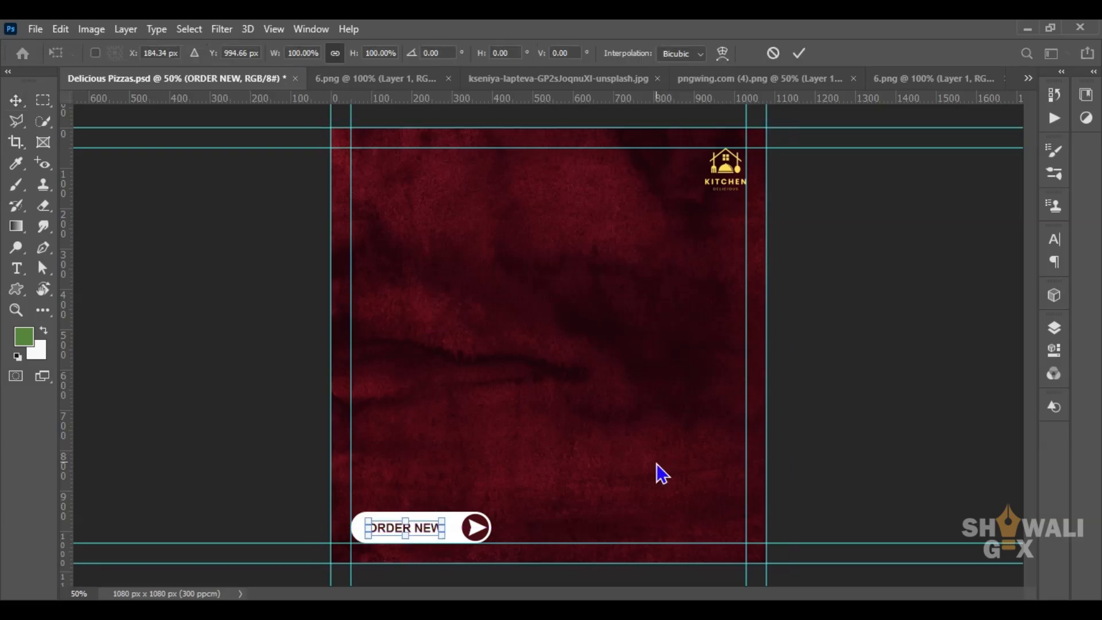
pyautogui.moveTo(445, 516); pyautogui.dragTo(457, 517)
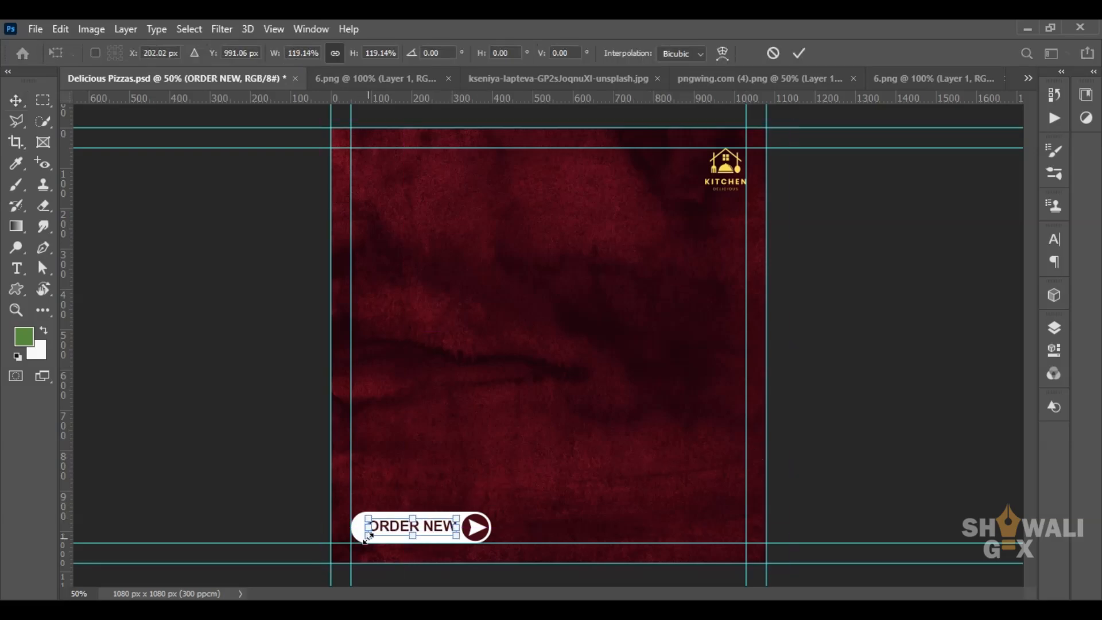
pyautogui.moveTo(367, 538); pyautogui.dragTo(354, 540)
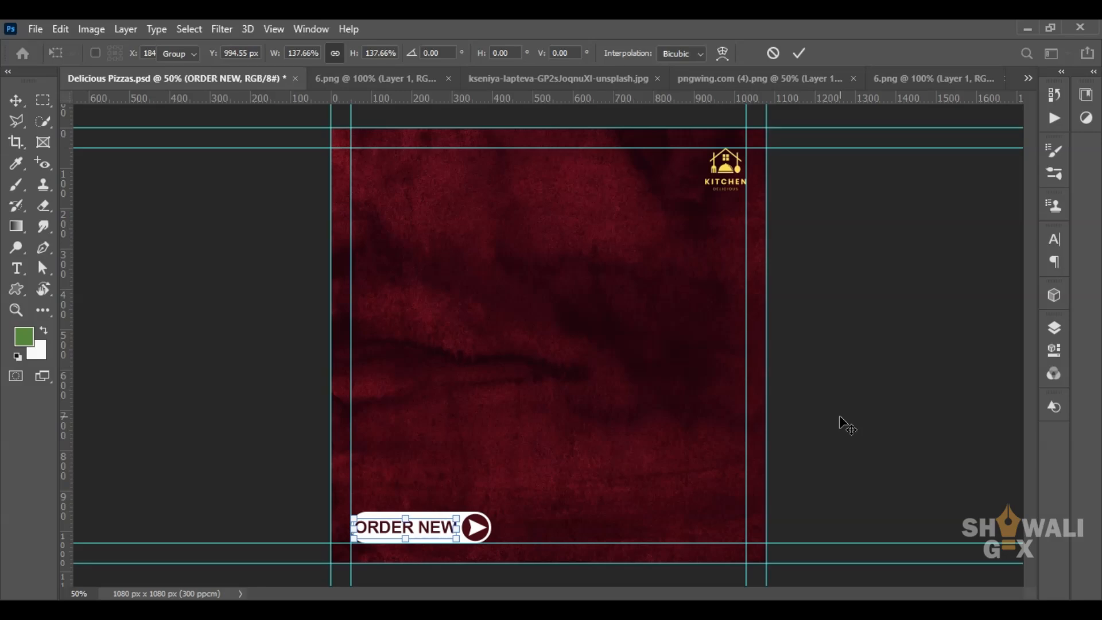
pyautogui.press('Return')
pyautogui.press('Right')
pyautogui.press('Right')
pyautogui.press('Right')
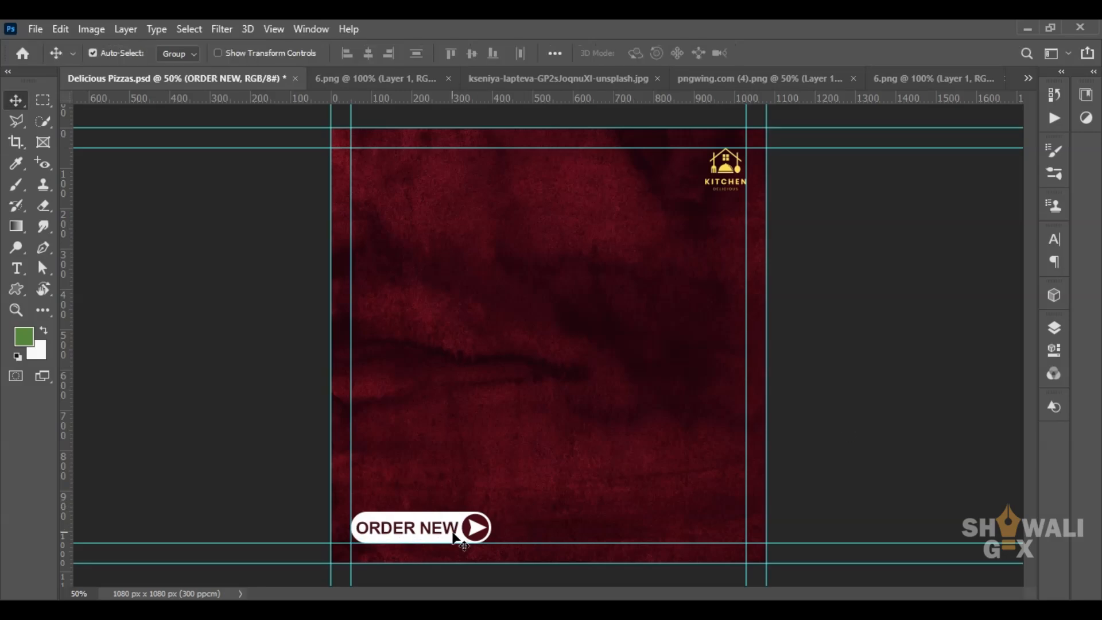
# - Change the font style of the ORDER NEW button text to Regular
pyautogui.click(1054, 350)
pyautogui.click(1001, 458)
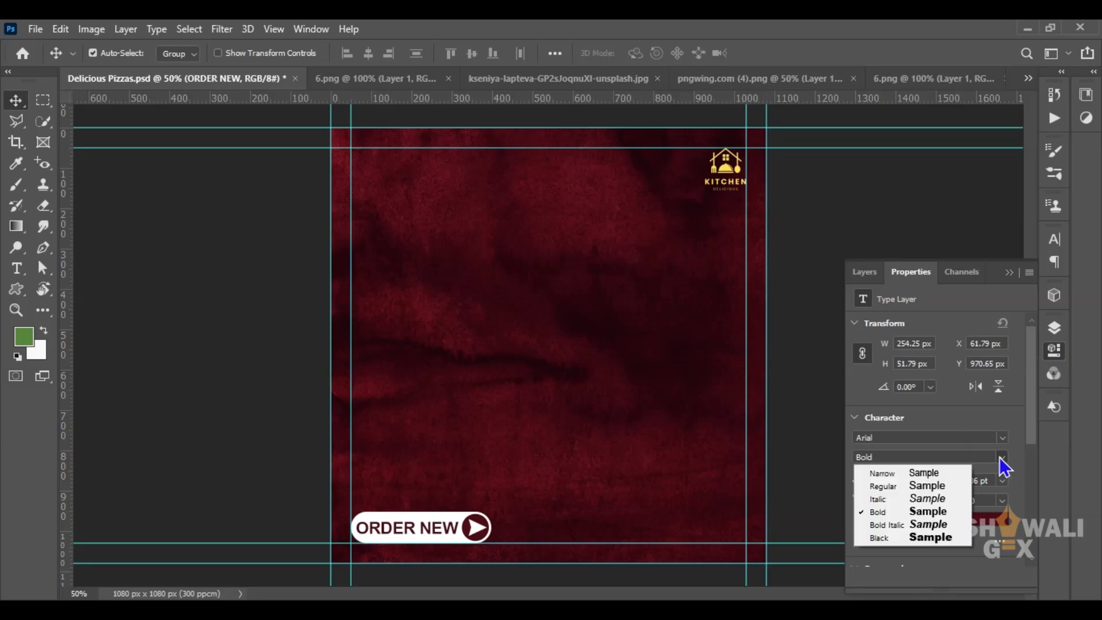
pyautogui.click(930, 486)
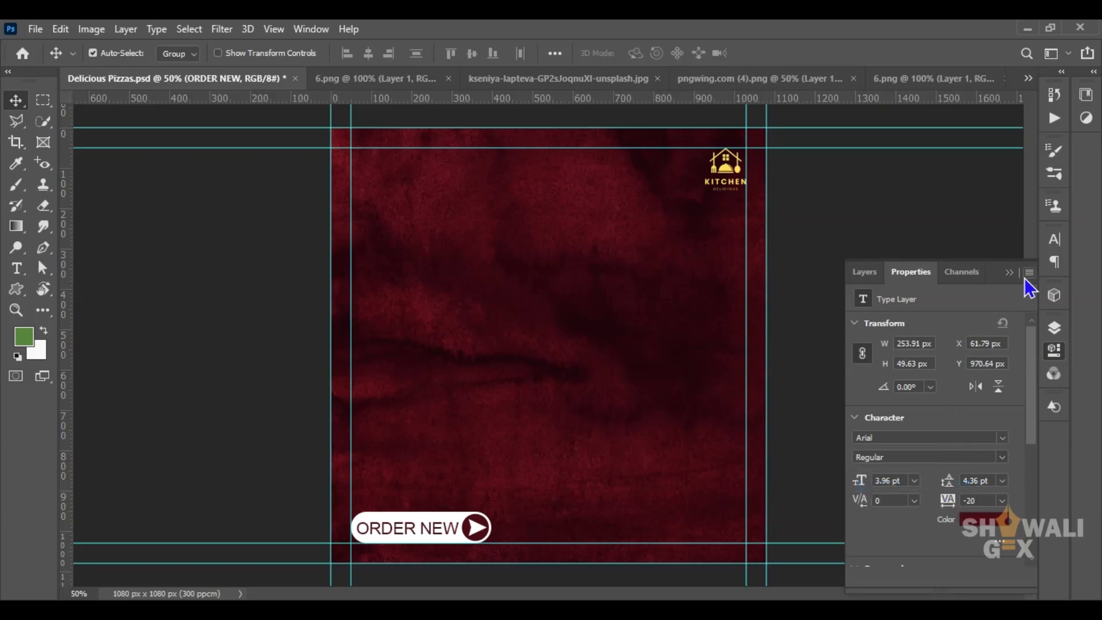
pyautogui.click(937, 348)
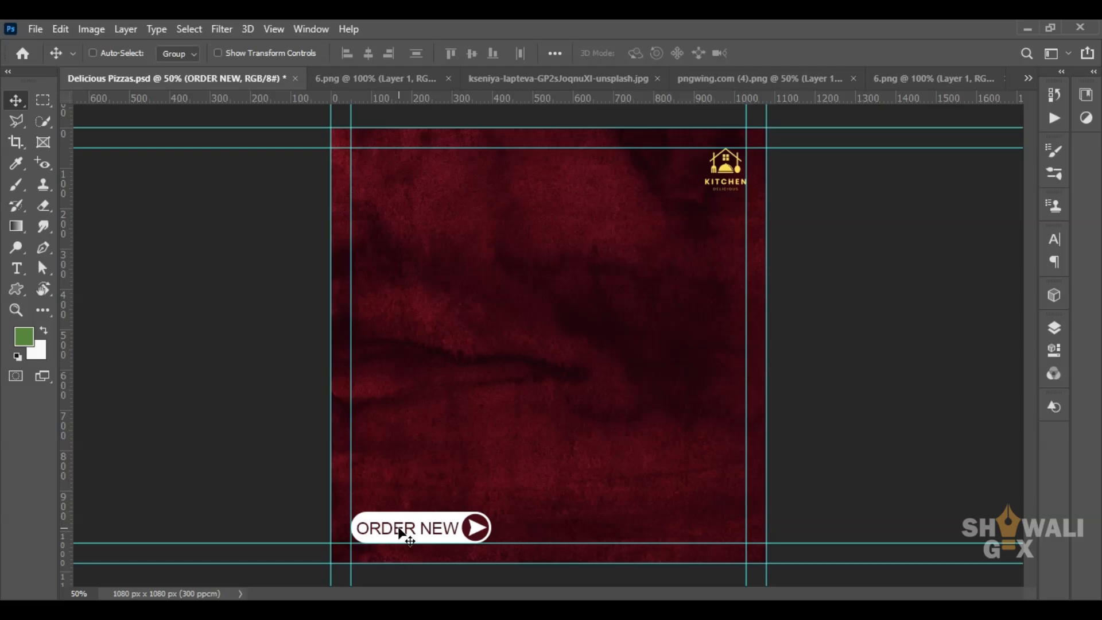
# - Duplicate the ORDER NEW text to the lower-right area of the post and recolour the copy with yellow (ffde59) sampled from the logo
pyautogui.hotkey('ctrl', 'j')
pyautogui.moveTo(401, 530); pyautogui.dragTo(680, 532)
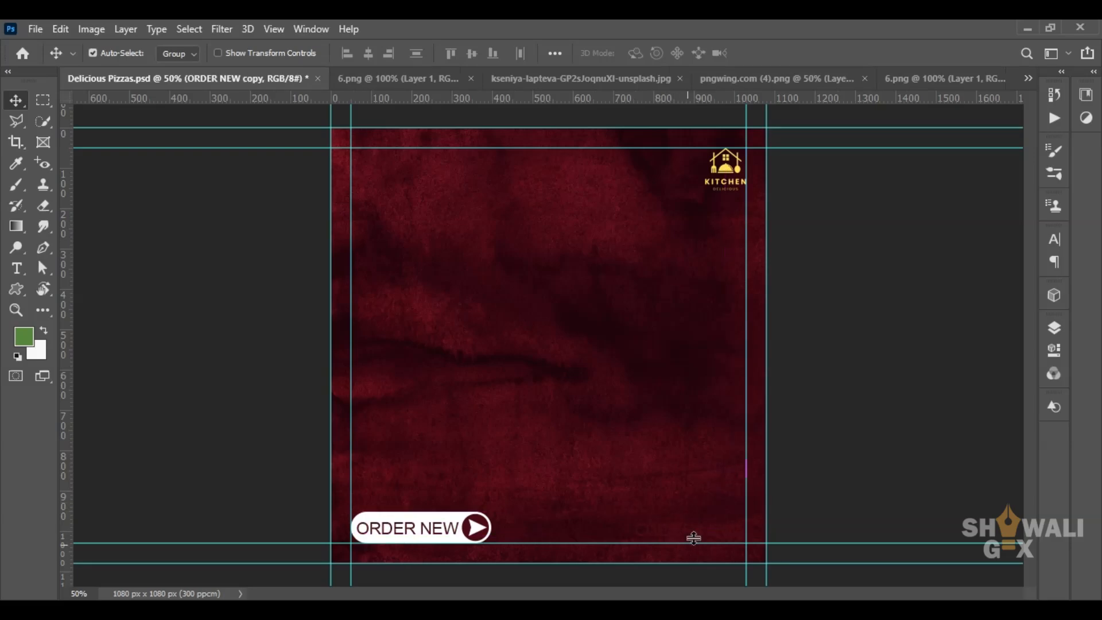
pyautogui.click(1054, 374)
pyautogui.click(983, 519)
pyautogui.moveTo(756, 87); pyautogui.dragTo(841, 141)
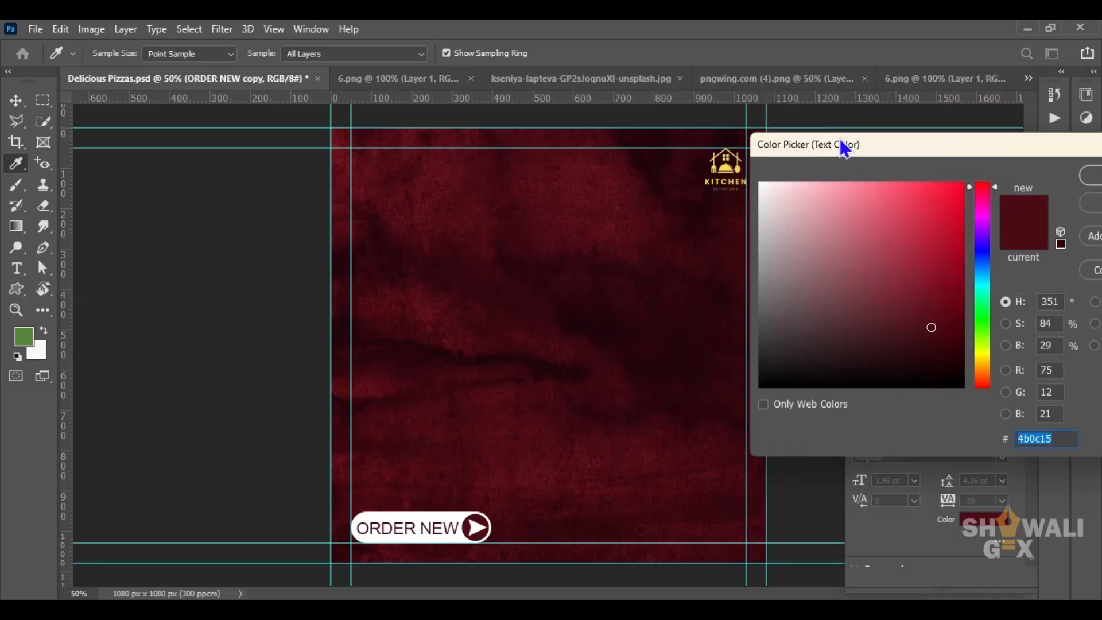
pyautogui.click(728, 163)
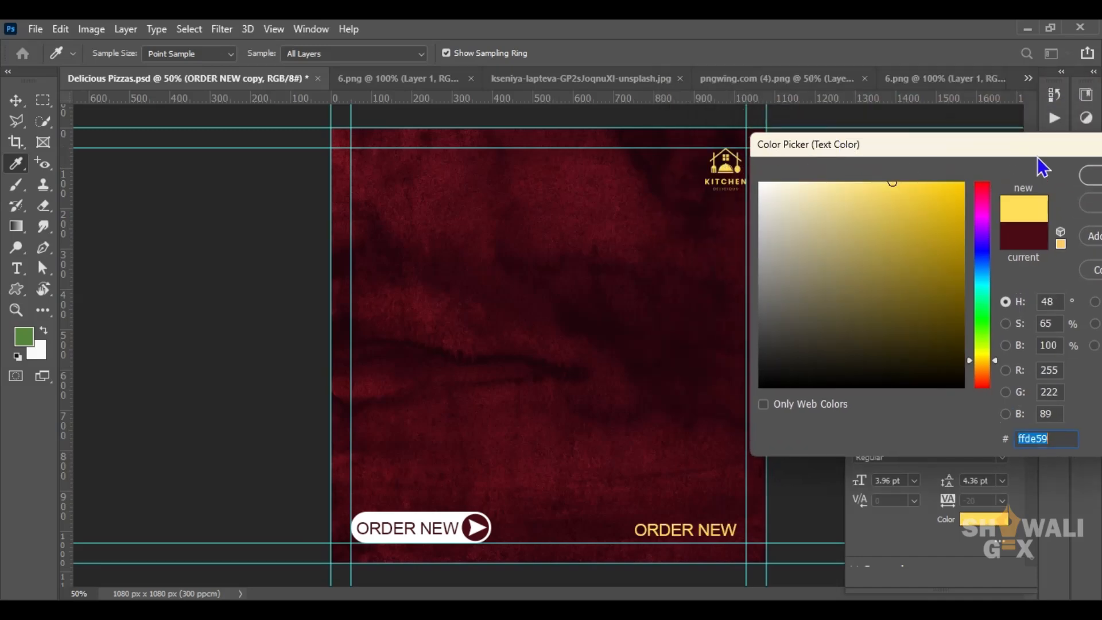
pyautogui.click(1092, 175)
# - Set the font style of the yellow ORDER NEW copy to Bold
pyautogui.click(993, 459)
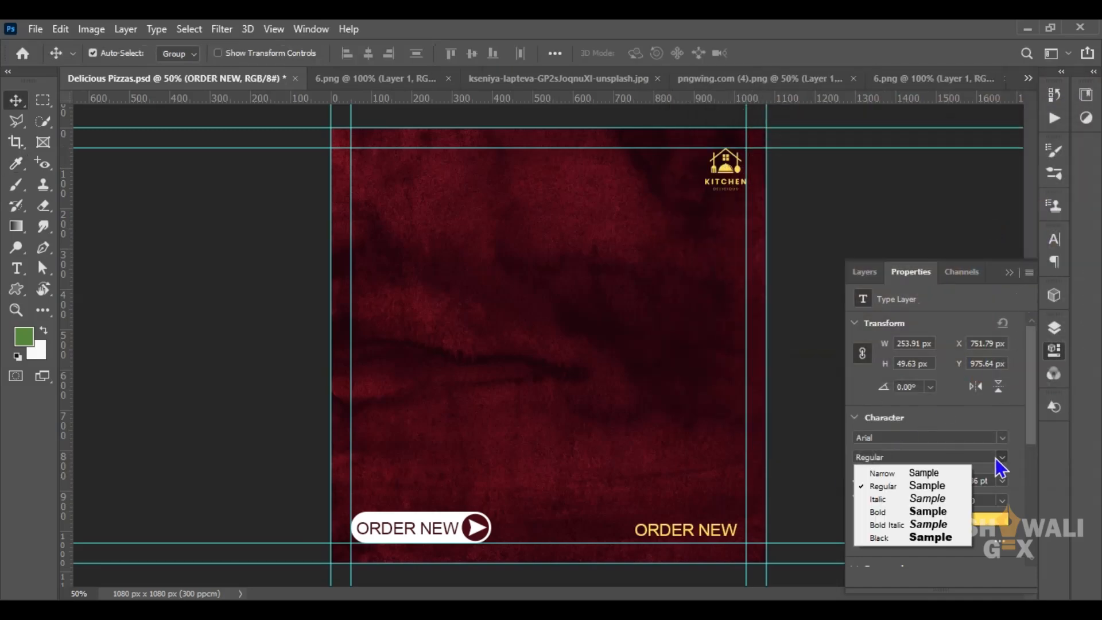
pyautogui.click(925, 511)
pyautogui.click(1009, 271)
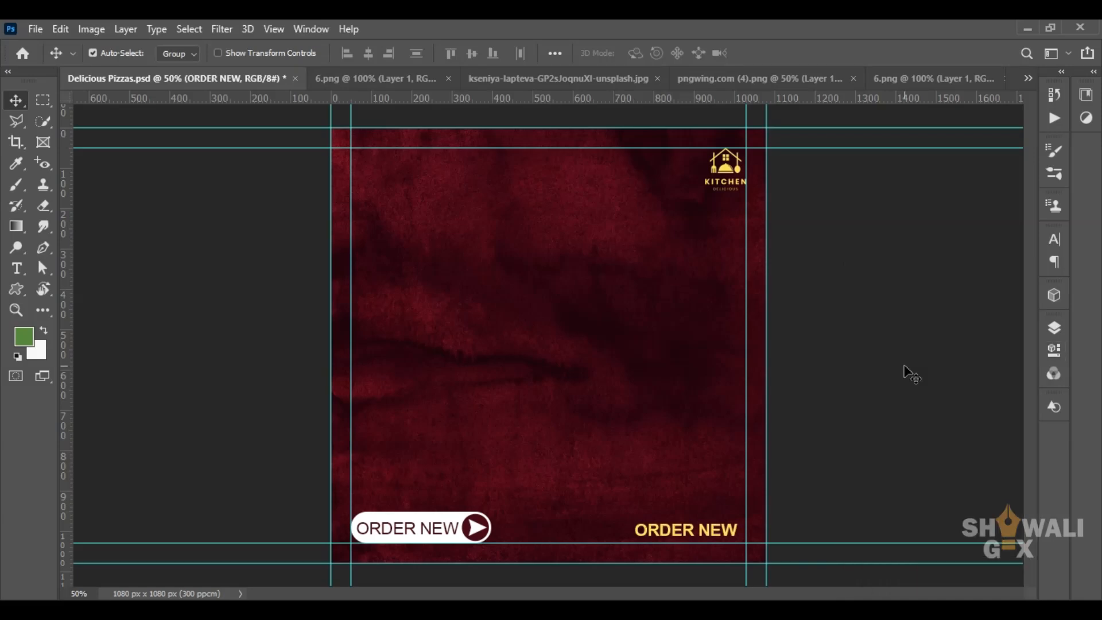
# - Replace the yellow copy's text with the contact phone number and align its right edge to the right margin guide
pyautogui.doubleClick(678, 529)
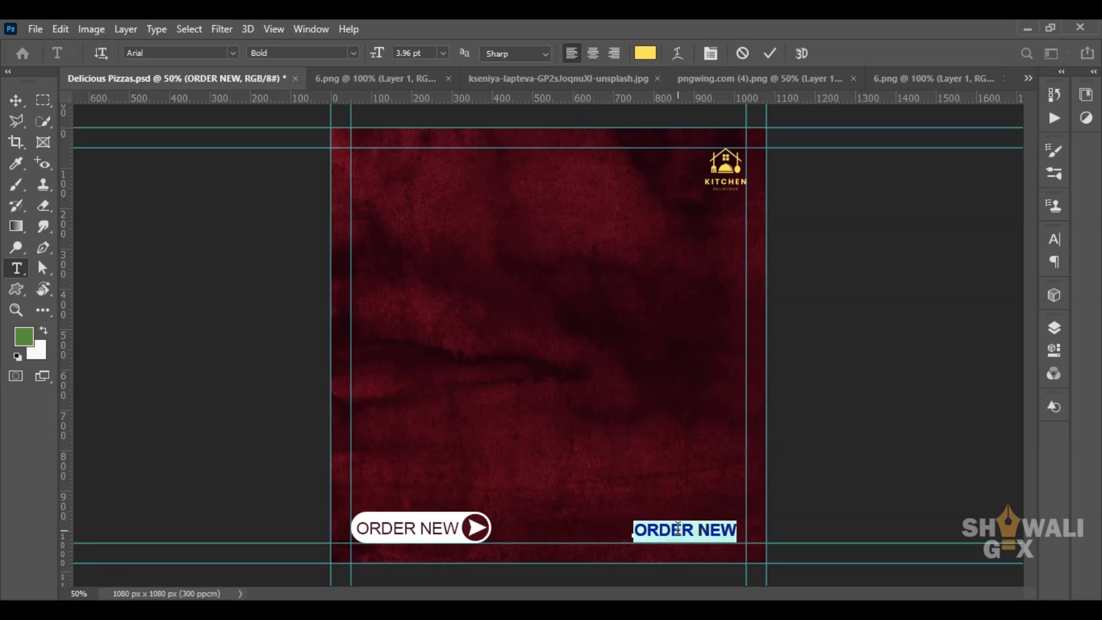
pyautogui.write('+91-123-45')
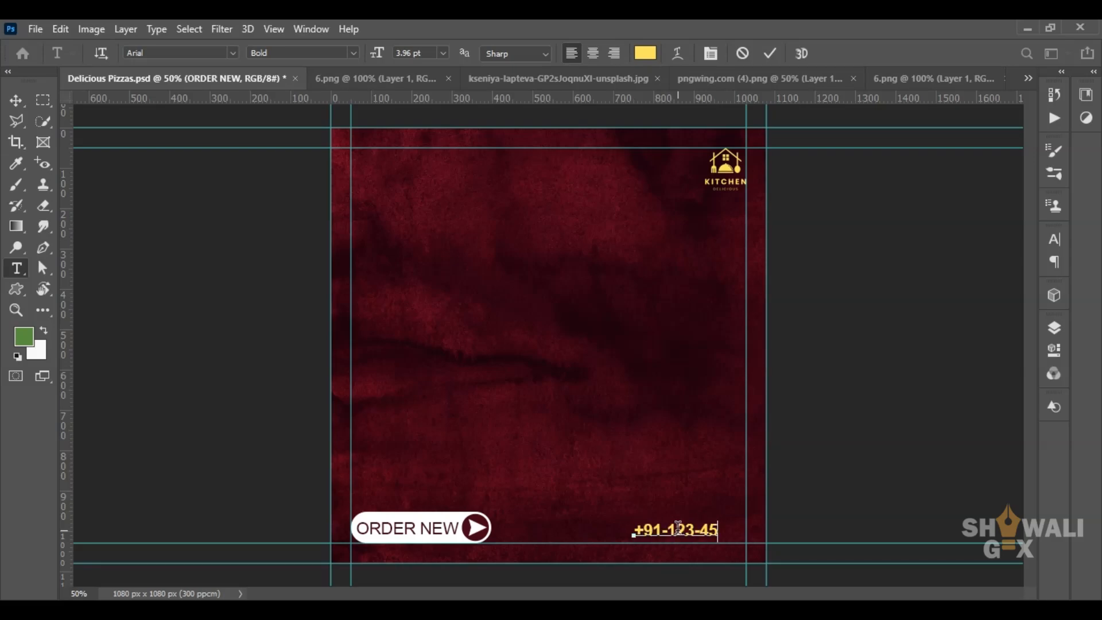
pyautogui.write('6-789')
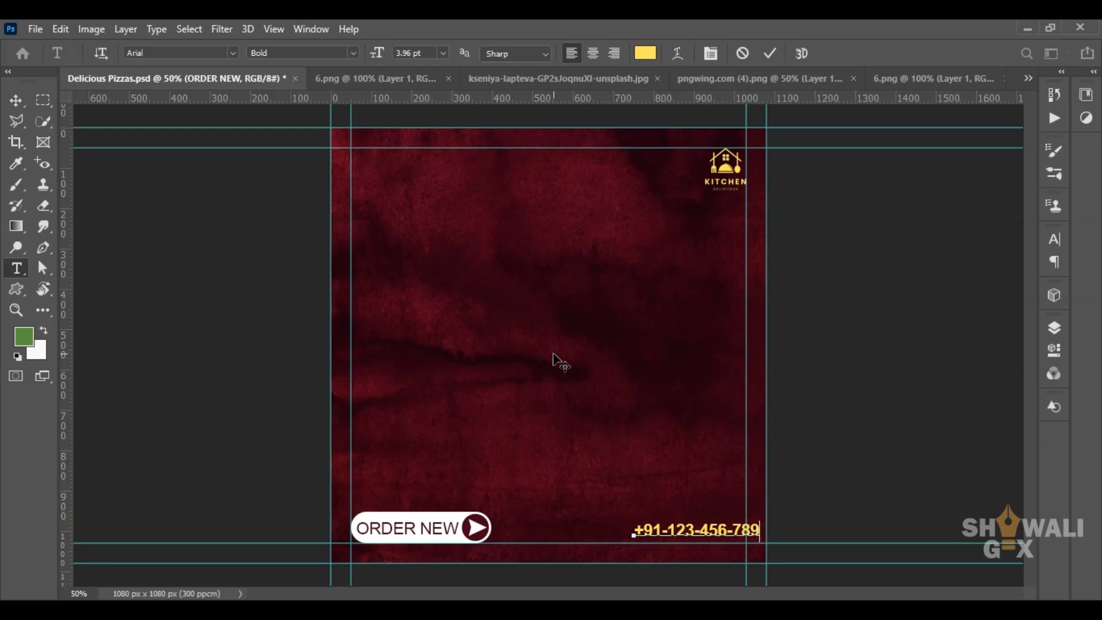
pyautogui.write('0')
pyautogui.click(16, 100)
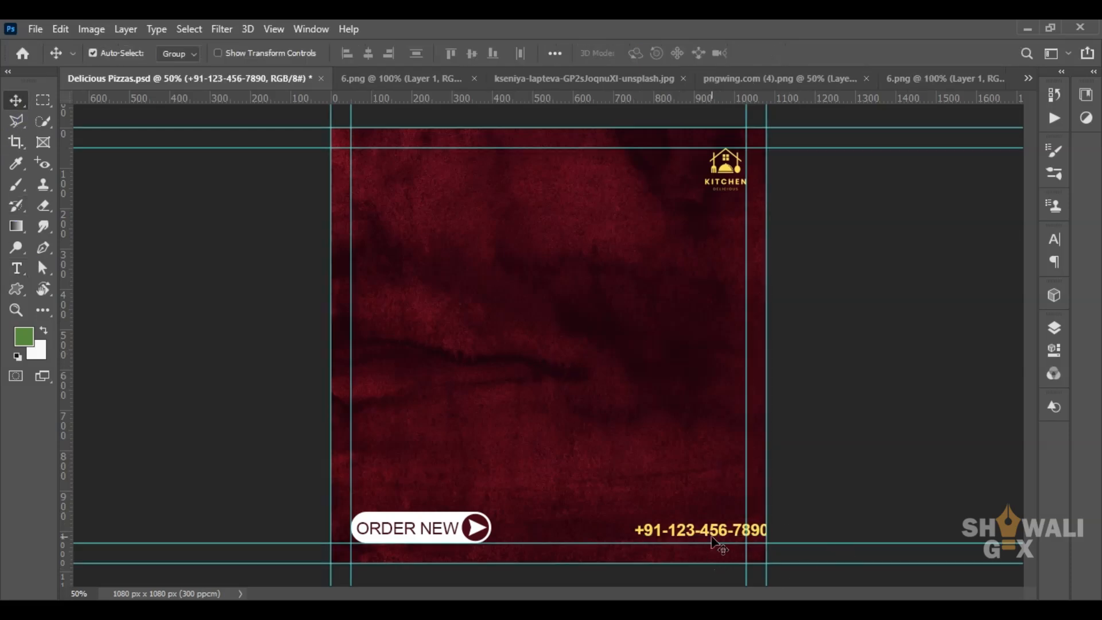
pyautogui.moveTo(707, 531); pyautogui.dragTo(684, 519)
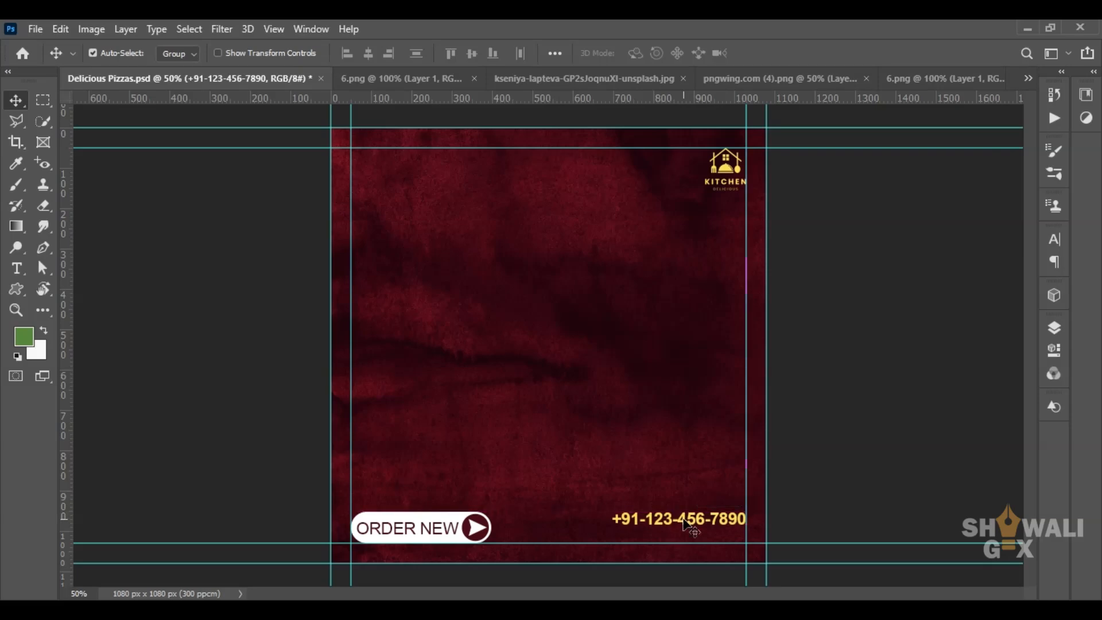
pyautogui.keyDown('ctrl'); pyautogui.keyDown('alt'); pyautogui.click(684, 520); pyautogui.keyUp('alt'); pyautogui.keyUp('ctrl')
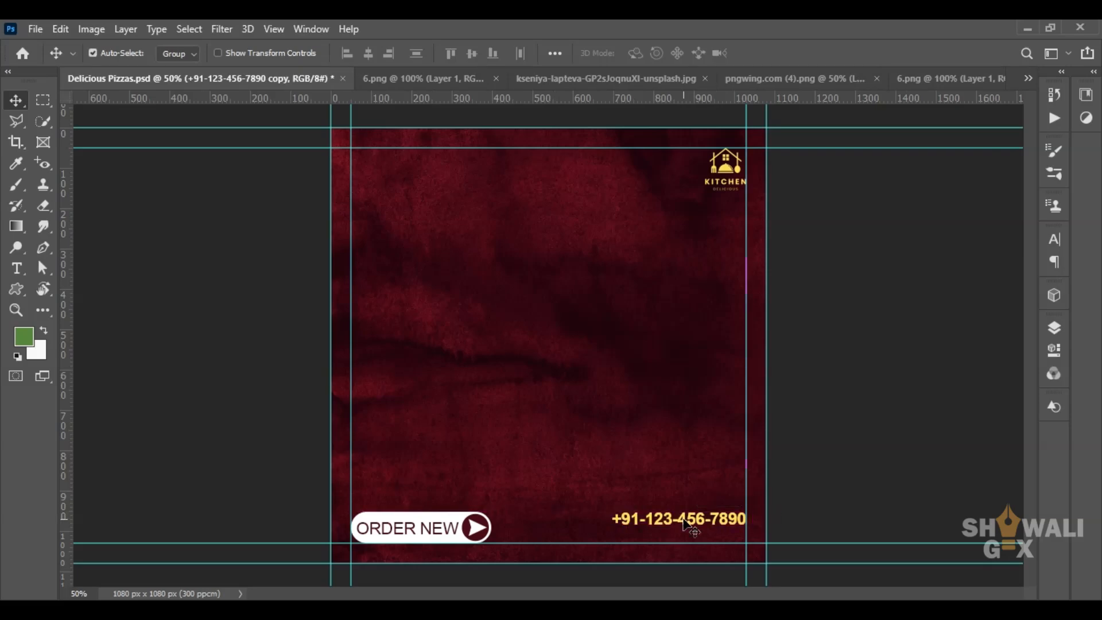
pyautogui.moveTo(684, 521); pyautogui.dragTo(683, 537)
pyautogui.doubleClick(681, 533)
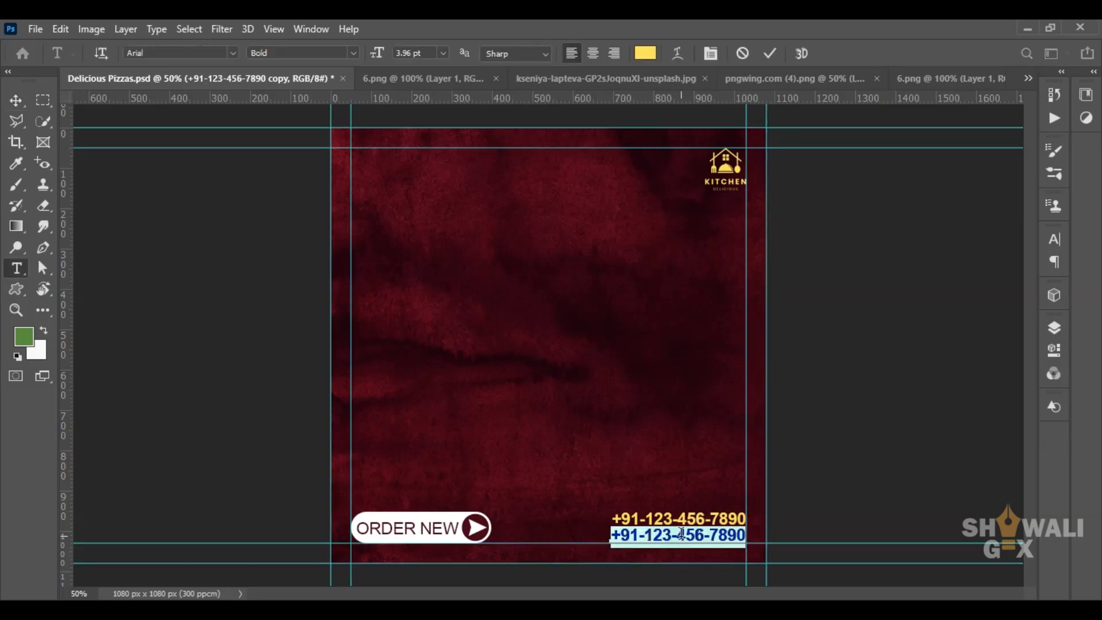
pyautogui.write('www.yo')
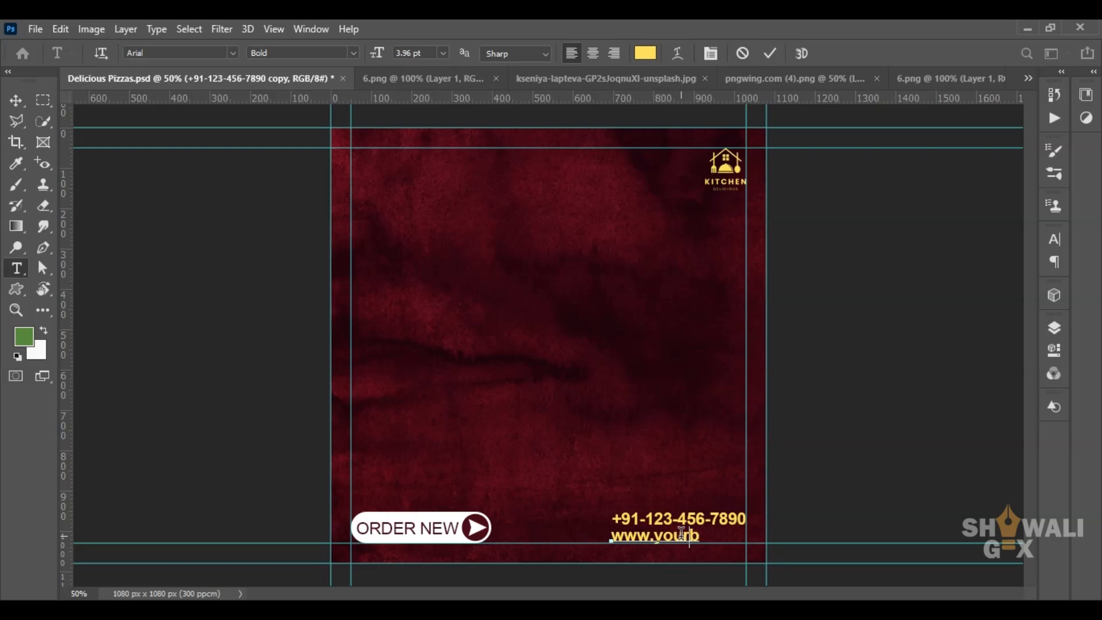
pyautogui.write('urwebsite.c')
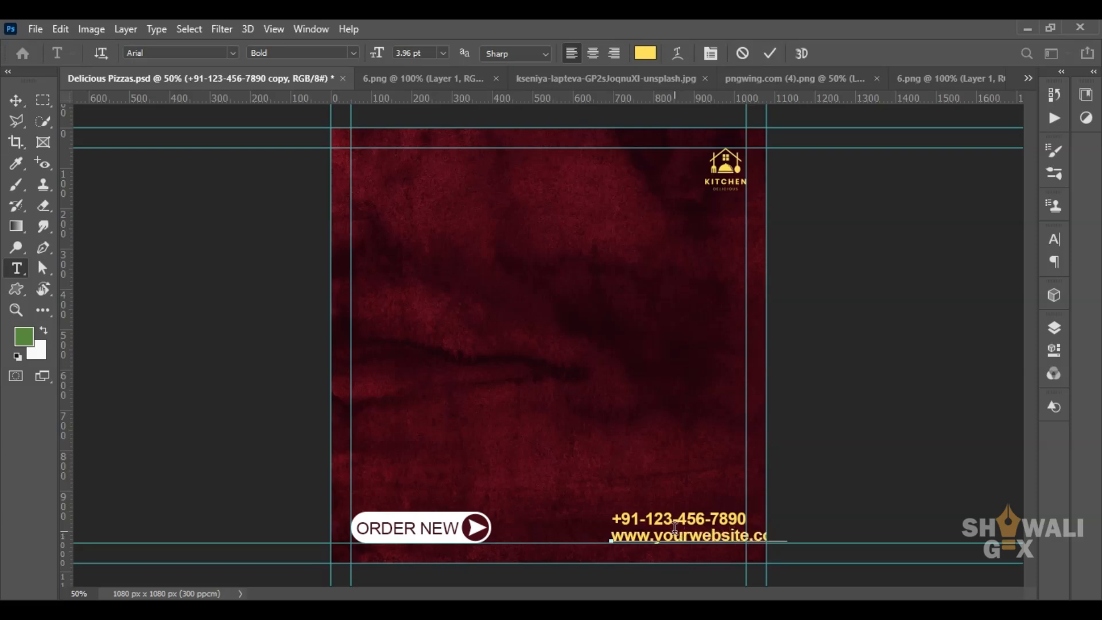
pyautogui.click(16, 100)
# - Scale the website text to 76.35% so it ends at the right margin guide, matching the phone number's width
pyautogui.hotkey('ctrl', 't')
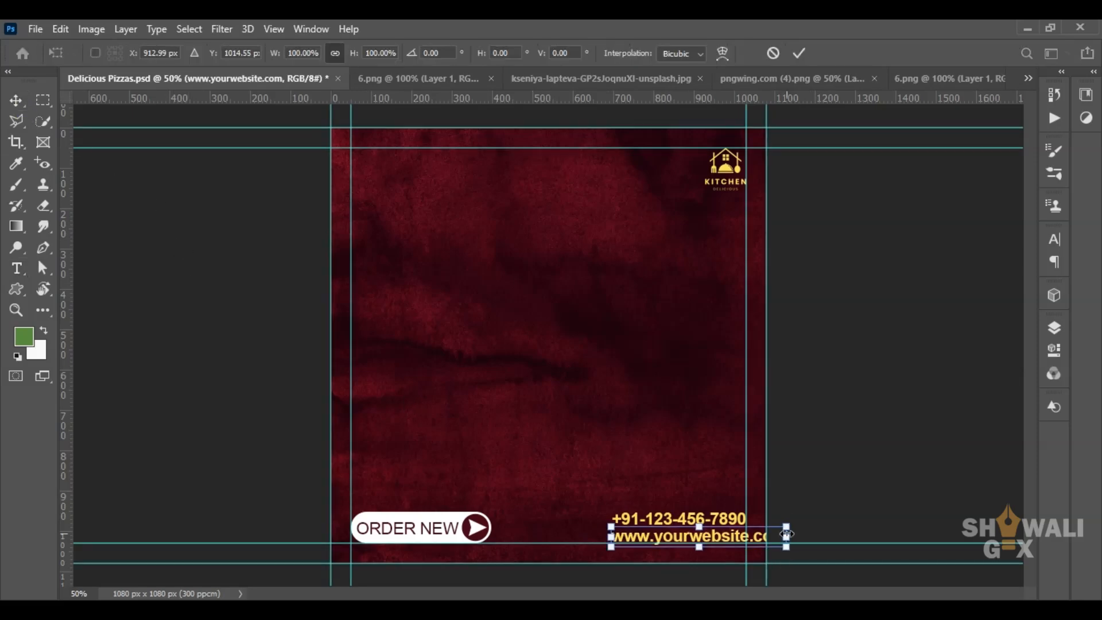
pyautogui.moveTo(787, 534); pyautogui.dragTo(744, 535)
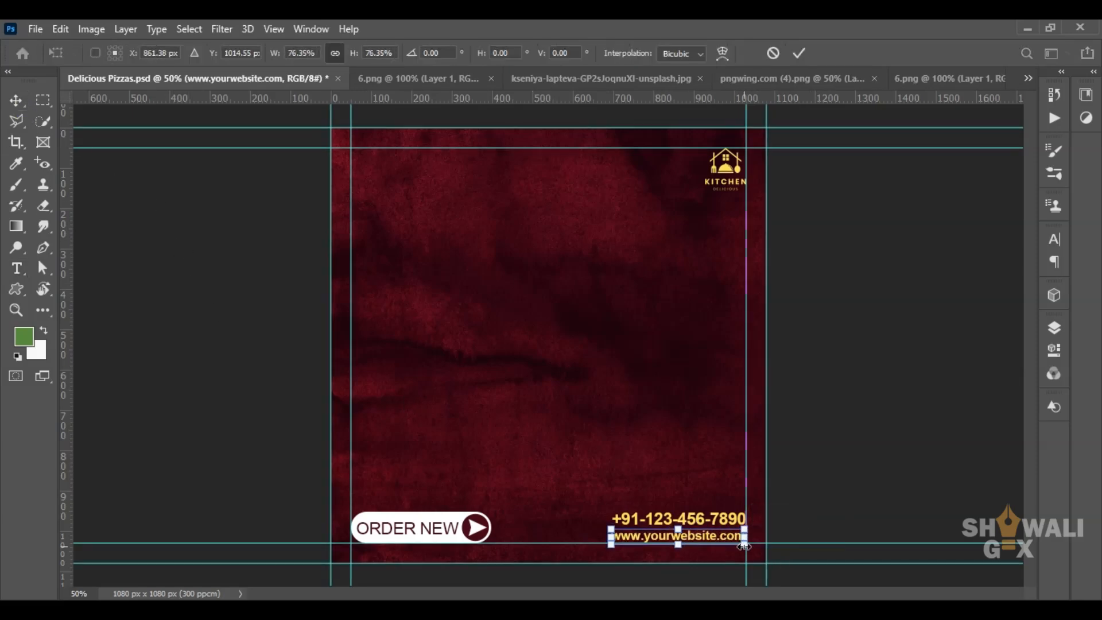
pyautogui.click(16, 99)
# - Nudge the phone number slightly down and left so it sits closer to the website line and lines up with it
pyautogui.click(696, 523)
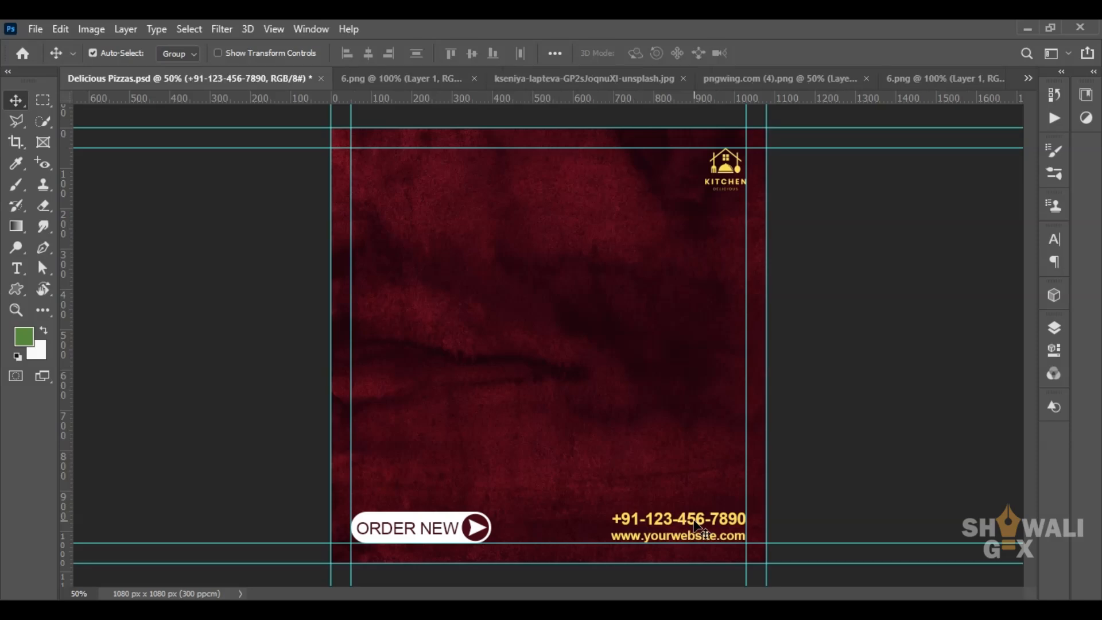
pyautogui.press('Down')
pyautogui.press('Down')
pyautogui.press('Down')
pyautogui.press('Down')
pyautogui.press('Down')
pyautogui.press('Down')
pyautogui.press('Left')
pyautogui.press('Left')
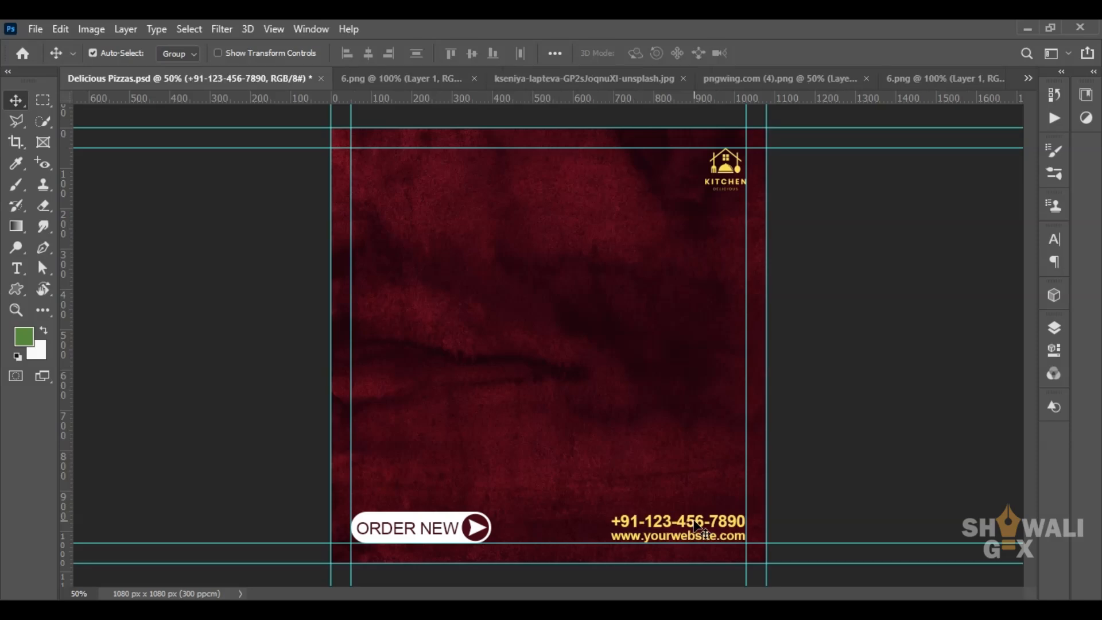
# - Move the website line directly above the phone number, keeping both lines aligned to the right margin guide
pyautogui.click(847, 469)
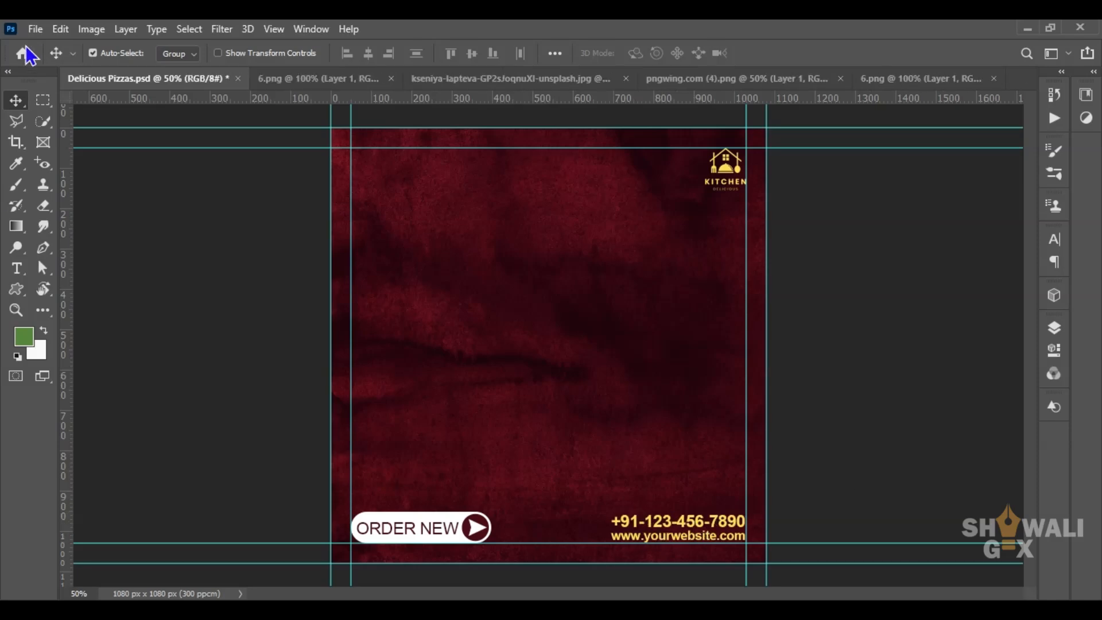
pyautogui.moveTo(680, 536); pyautogui.dragTo(679, 508)
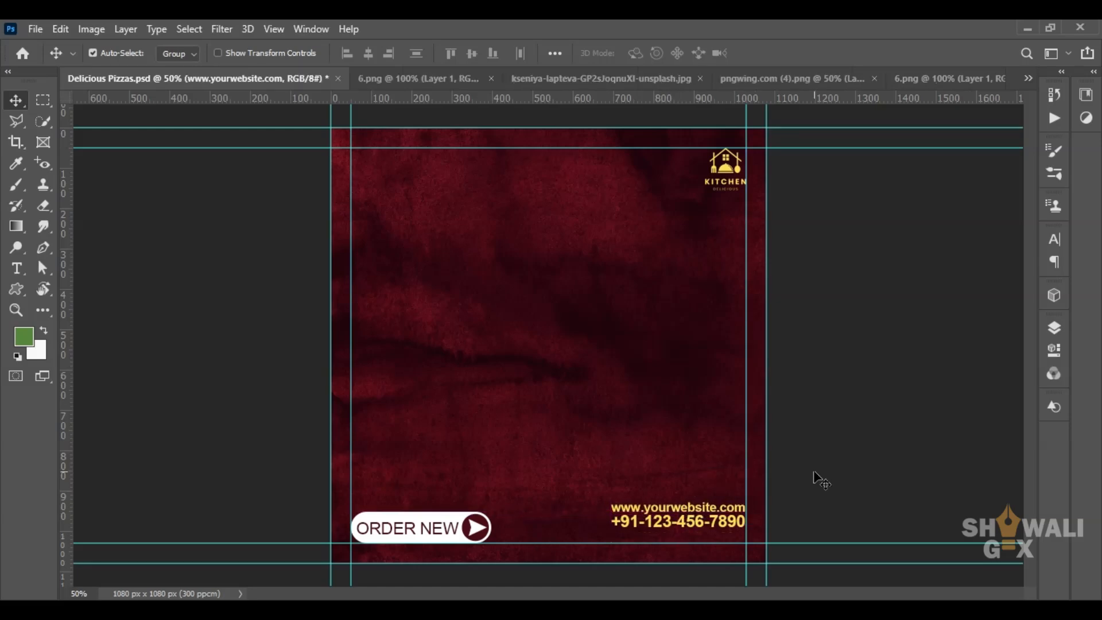
pyautogui.click(839, 421)
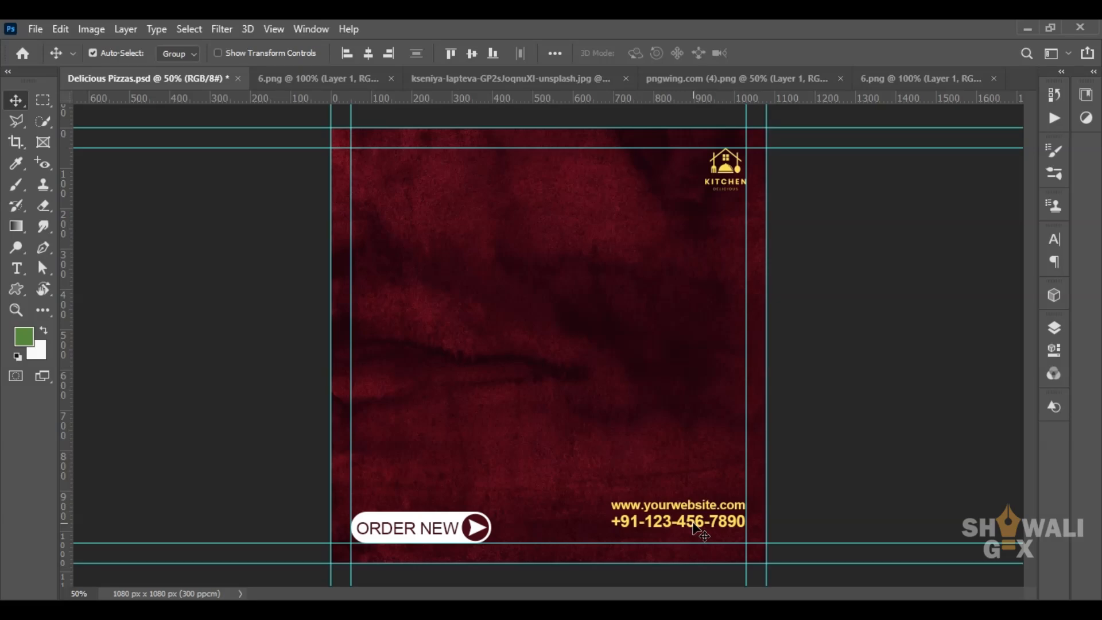
# - Nudge both contact lines down together until the phone number rests on the bottom margin guide
pyautogui.press('Down')
pyautogui.press('Down')
pyautogui.press('Down')
pyautogui.press('Down')
pyautogui.press('Down')
pyautogui.press('Down')
pyautogui.press('Down')
pyautogui.press('Down')
pyautogui.press('Down')
pyautogui.press('Down')
pyautogui.press('Down')
pyautogui.press('Down')
pyautogui.press('Down')
pyautogui.press('Down')
pyautogui.press('Down')
pyautogui.press('Down')
pyautogui.press('Down')
pyautogui.press('Down')
pyautogui.press('Down')
pyautogui.press('Down')
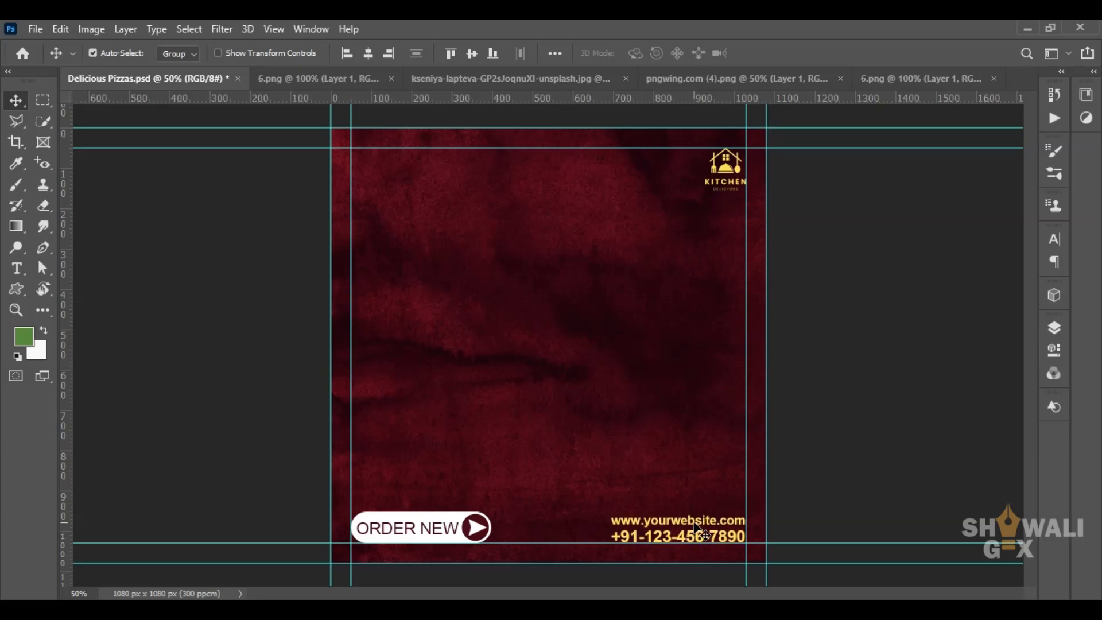
# - Group the arrow, contact text, ORDER NEW text, ellipse and rounded rectangle layers and name the group "Order"
pyautogui.click(1056, 337)
pyautogui.click(934, 378)
pyautogui.scroll(-2, 937, 465)
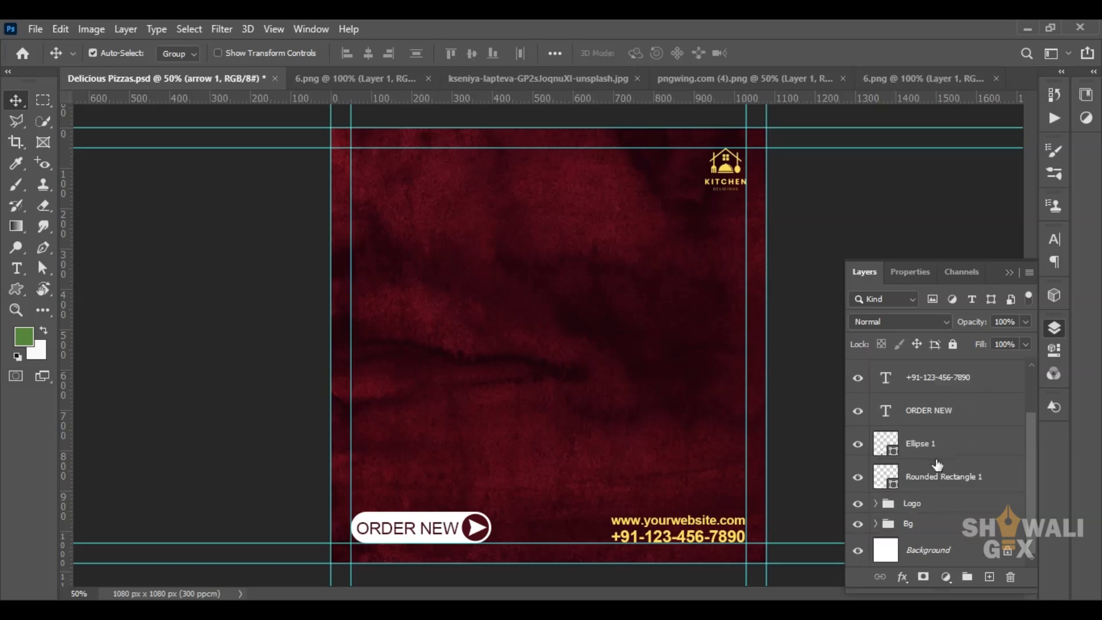
pyautogui.keyDown('shift'); pyautogui.click(941, 482); pyautogui.keyUp('shift')
pyautogui.hotkey('ctrl', 'g')
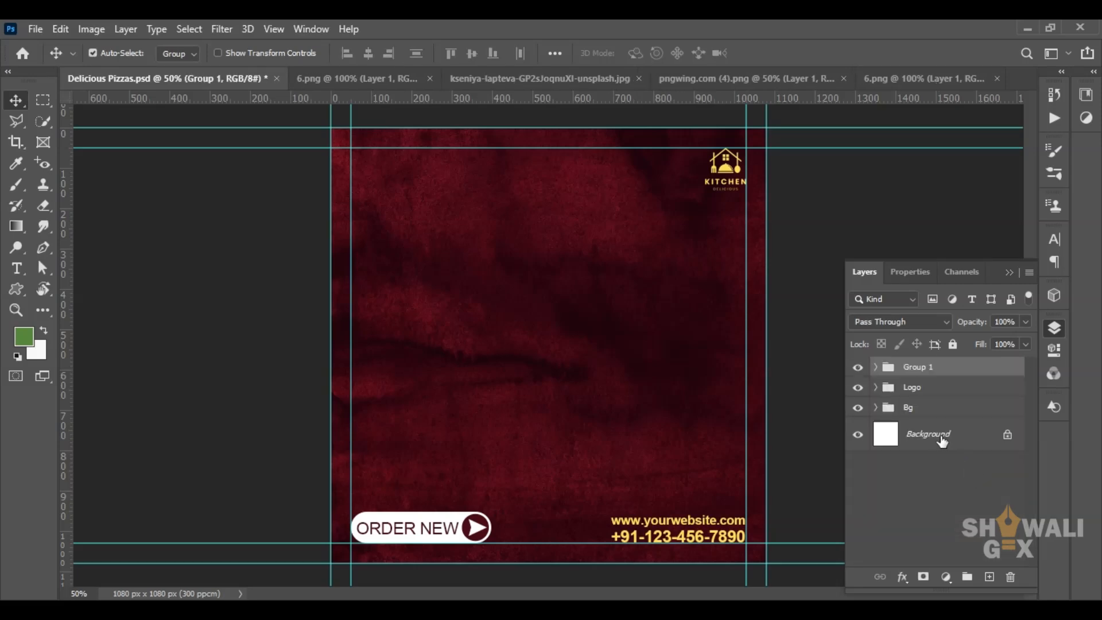
pyautogui.doubleClick(917, 368)
pyautogui.write('Order')
pyautogui.press('Return')
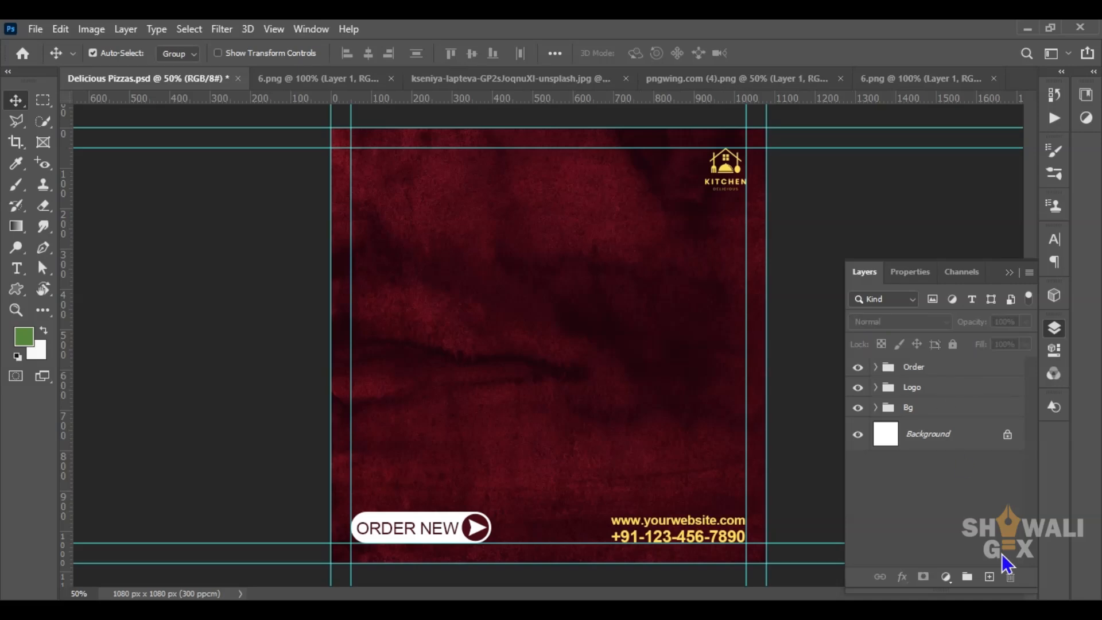
# - Add a new layer above the Order group and bring the pizza from 6.png into the Delicious Pizzas document
pyautogui.click(989, 576)
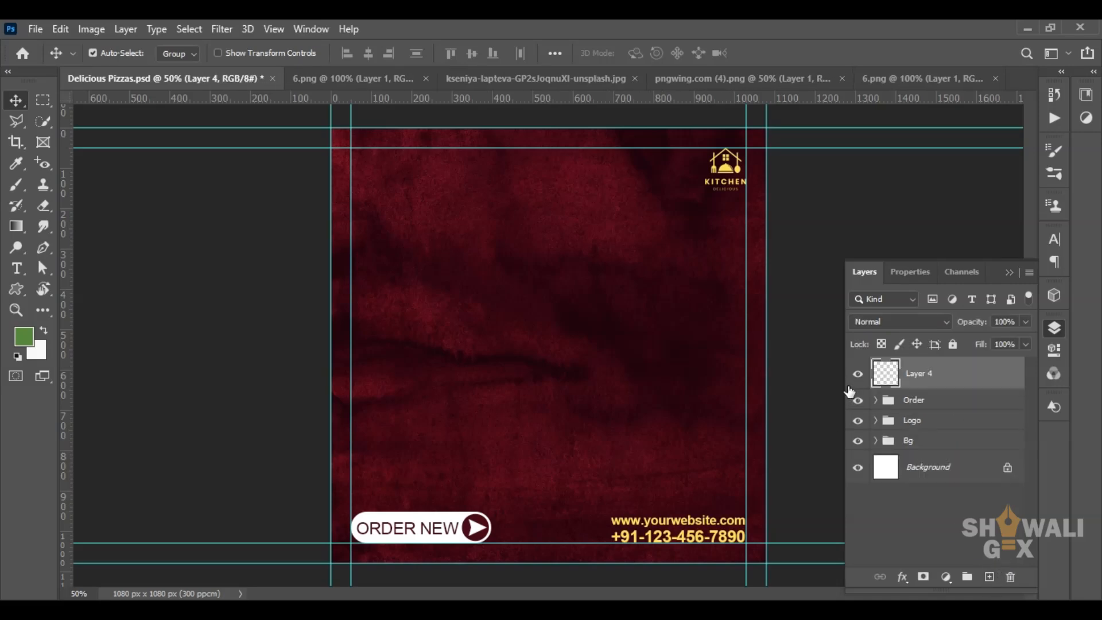
pyautogui.click(1008, 272)
pyautogui.click(361, 80)
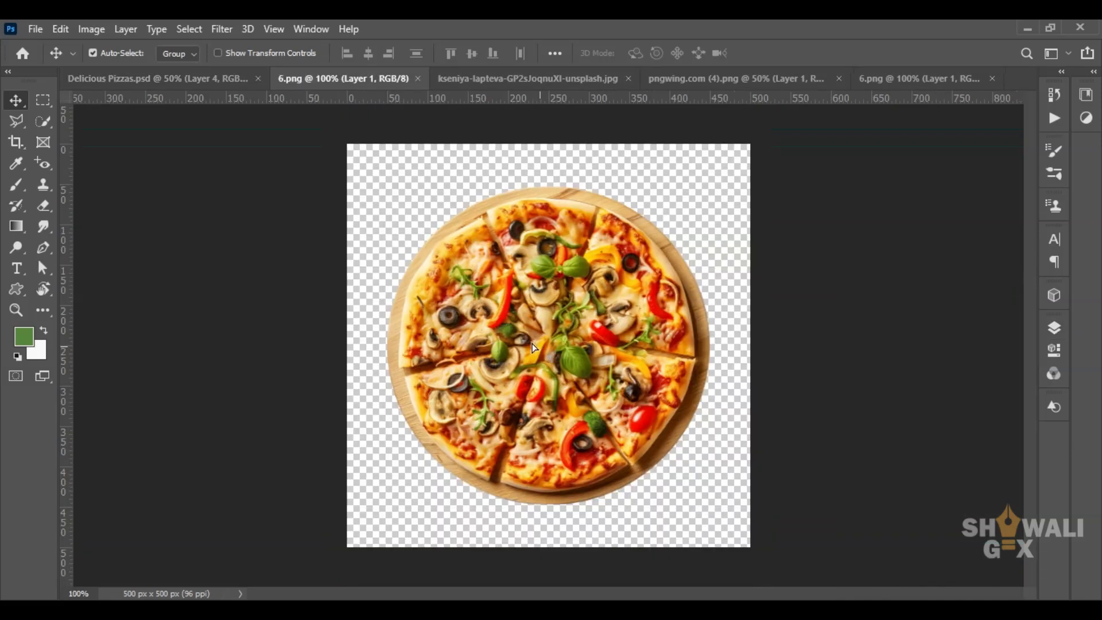
pyautogui.moveTo(534, 276)
pyautogui.mouseDown()
pyautogui.moveTo(235, 69)
pyautogui.moveTo(226, 81)
pyautogui.moveTo(519, 252)
pyautogui.moveTo(533, 274)
pyautogui.mouseUp()
# - Scale the pizza to 159.91%, place it in the left part of the post and rotate it 16.08°
pyautogui.hotkey('ctrl', 't')
pyautogui.moveTo(595, 383); pyautogui.dragTo(512, 361)
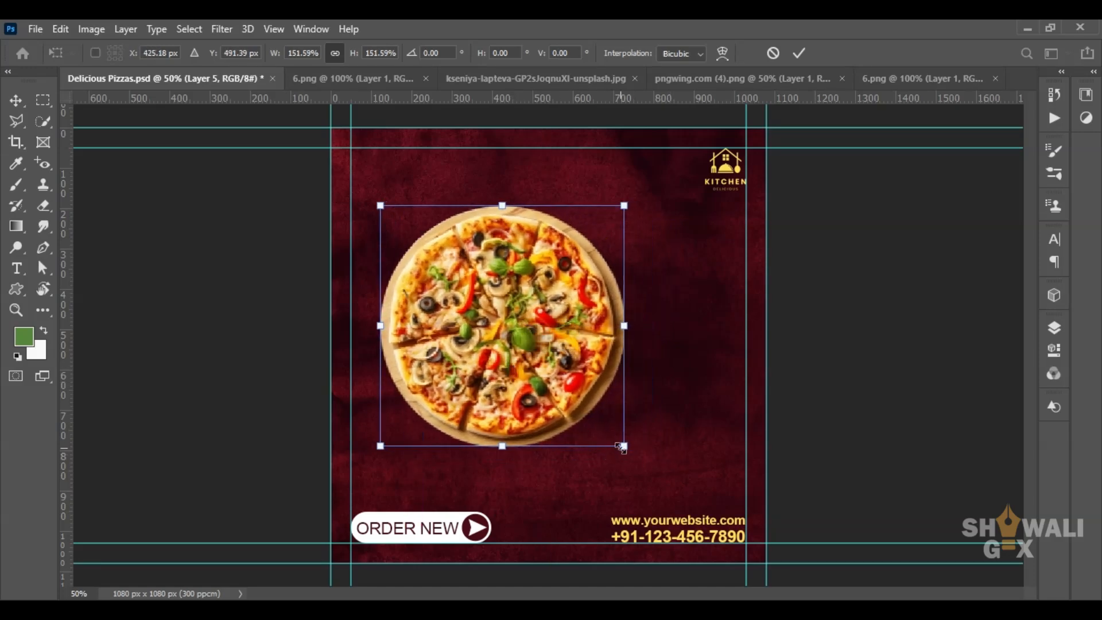
pyautogui.moveTo(623, 446); pyautogui.dragTo(637, 457)
pyautogui.moveTo(555, 396)
pyautogui.mouseDown()
pyautogui.moveTo(536, 389)
pyautogui.moveTo(546, 384)
pyautogui.mouseUp()
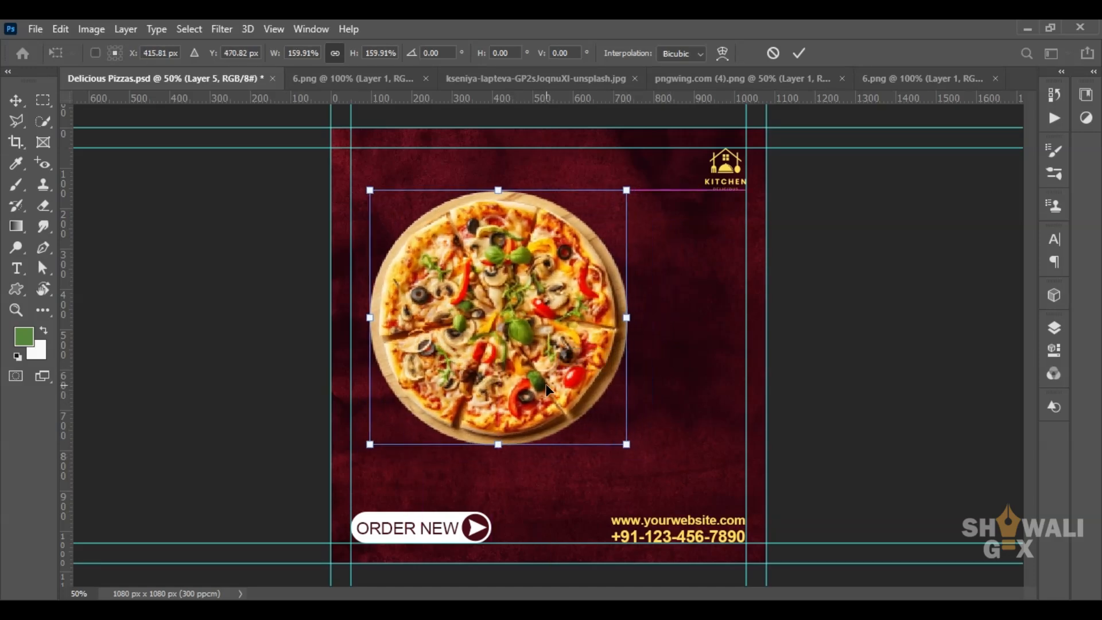
pyautogui.moveTo(651, 178); pyautogui.dragTo(677, 230)
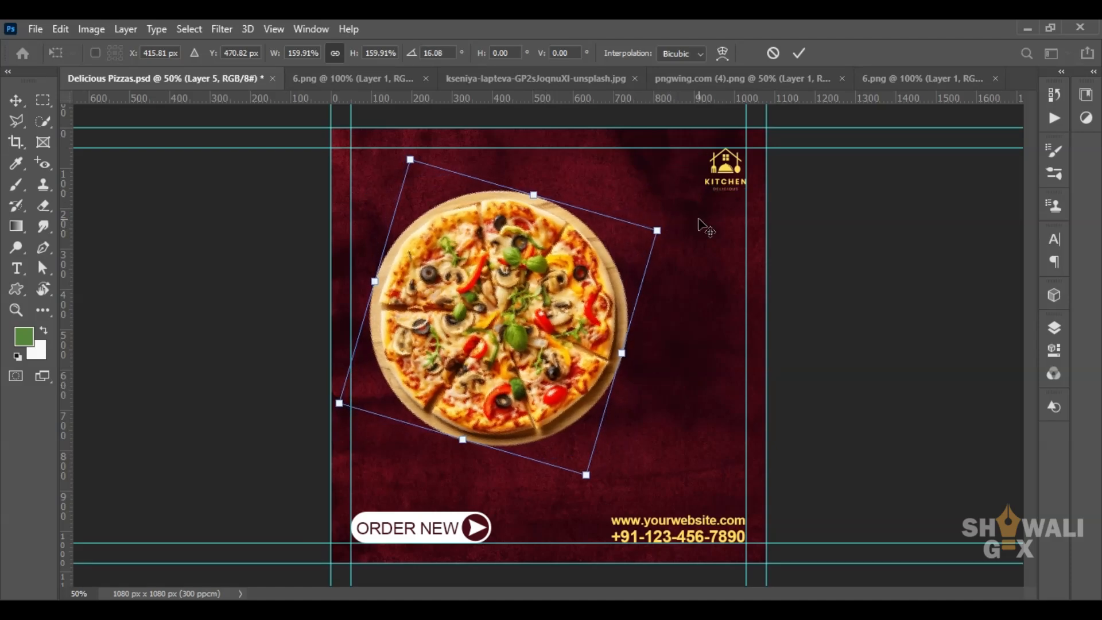
pyautogui.press('Return')
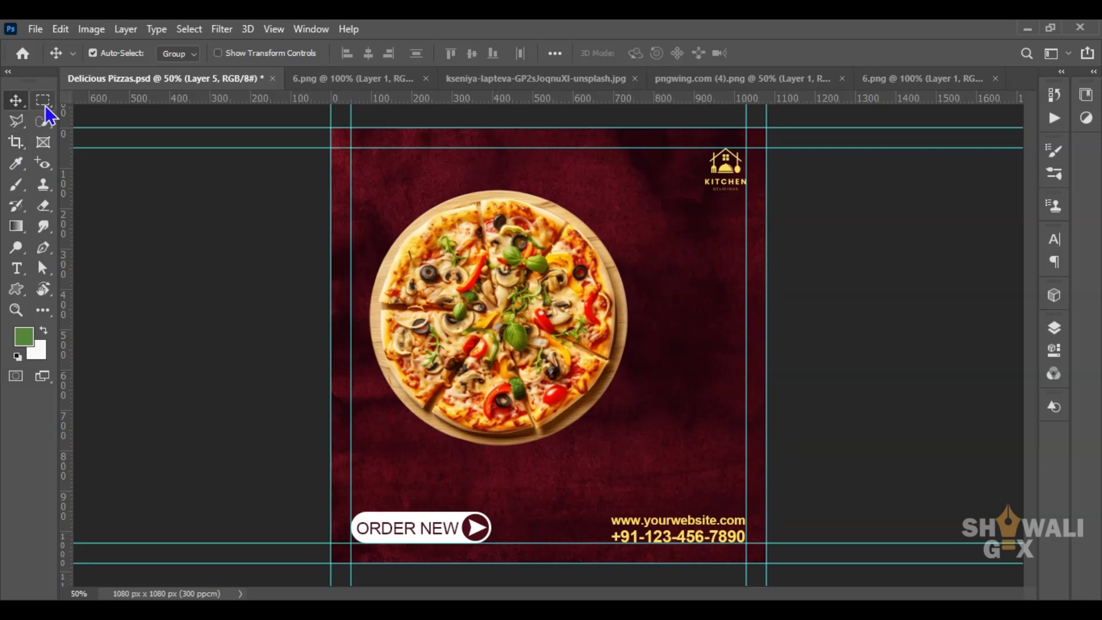
# - Delete the pizza's right half using a Polygonal Lasso selection along its steep slice line, then clear the selection
pyautogui.click(17, 121)
pyautogui.click(468, 173)
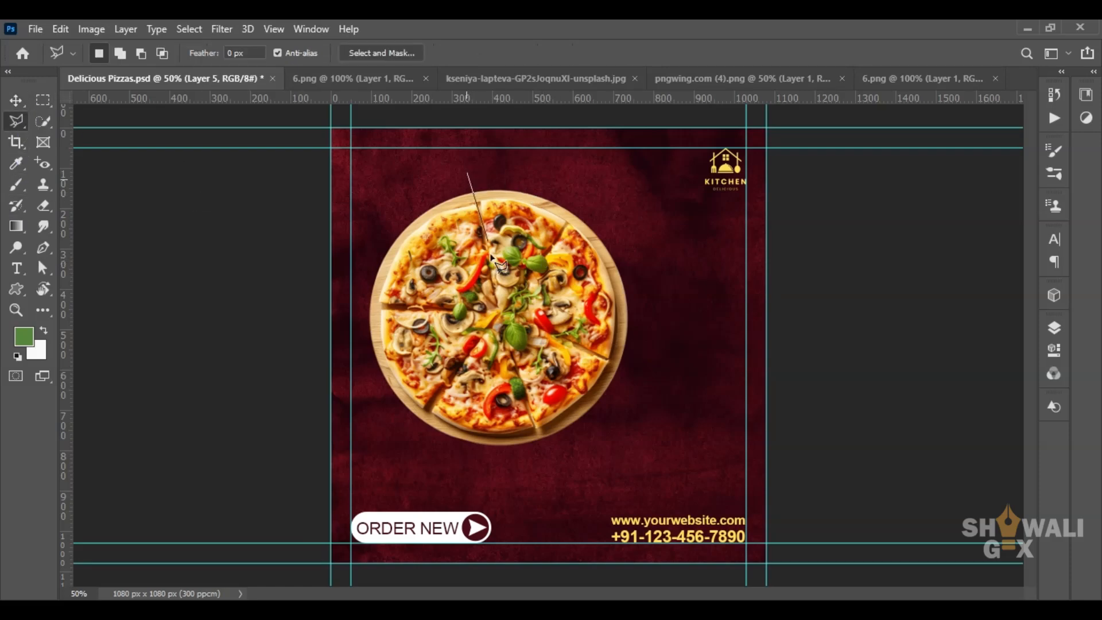
pyautogui.click(545, 469)
pyautogui.click(693, 365)
pyautogui.click(672, 214)
pyautogui.click(581, 170)
pyautogui.click(514, 164)
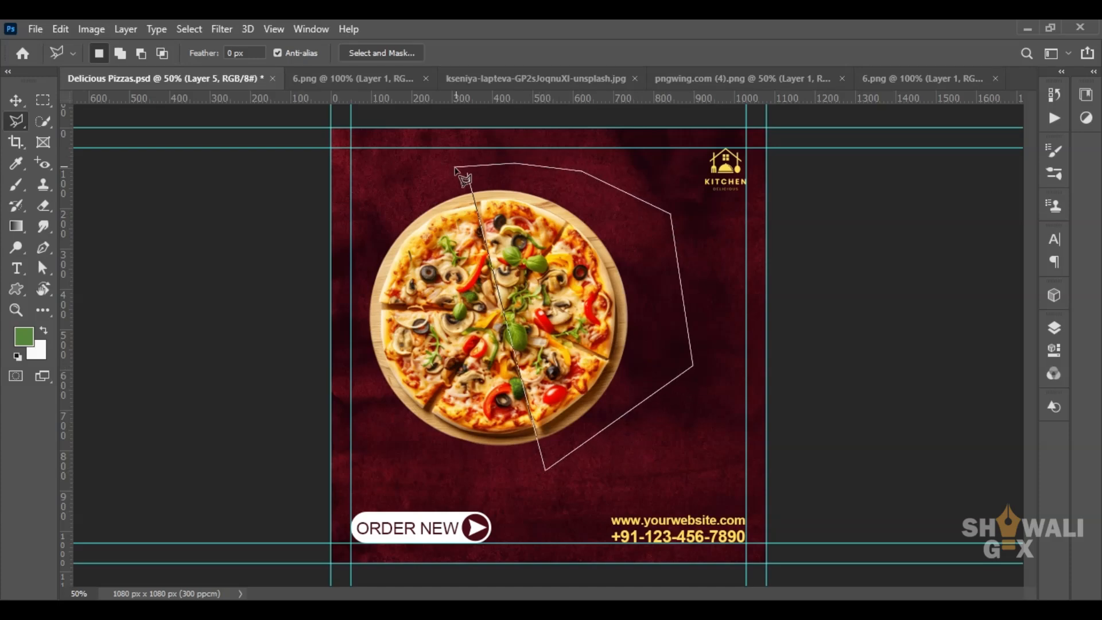
pyautogui.click(466, 173)
pyautogui.click(10, 106)
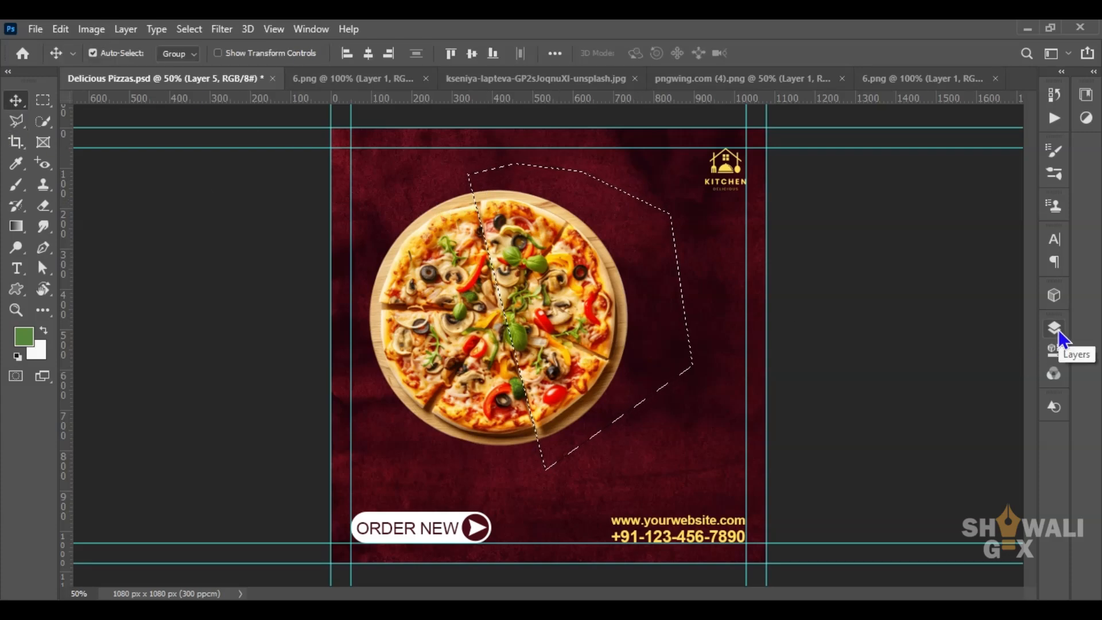
pyautogui.press('Delete')
pyautogui.hotkey('ctrl', 'd')
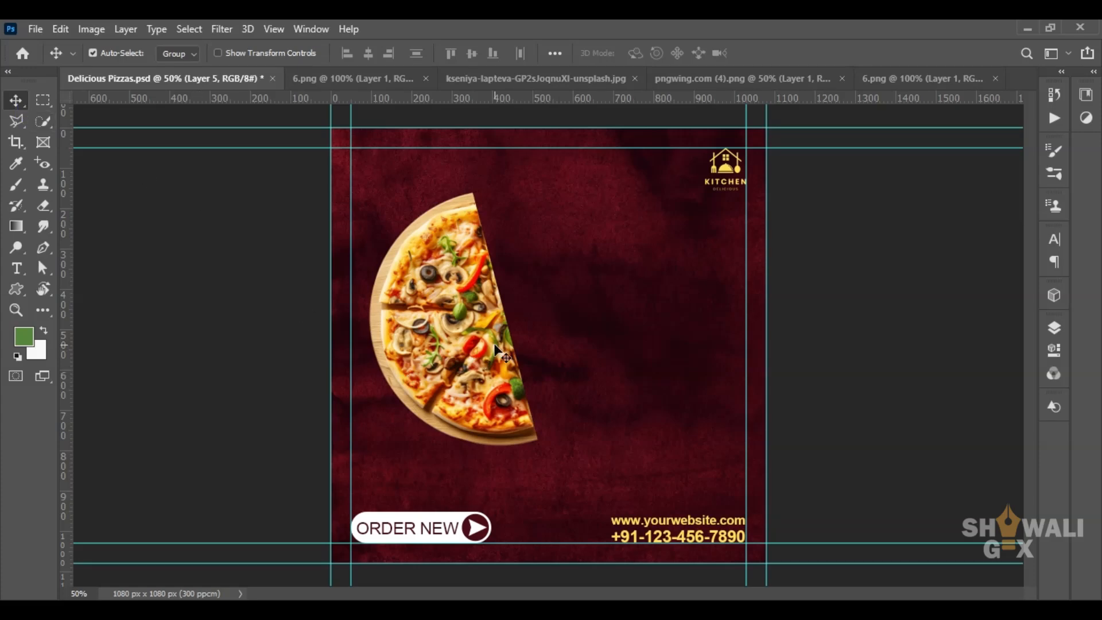
# - Bring the green leaves from pngwing.com (4).png into the Delicious Pizzas document
pyautogui.click(471, 80)
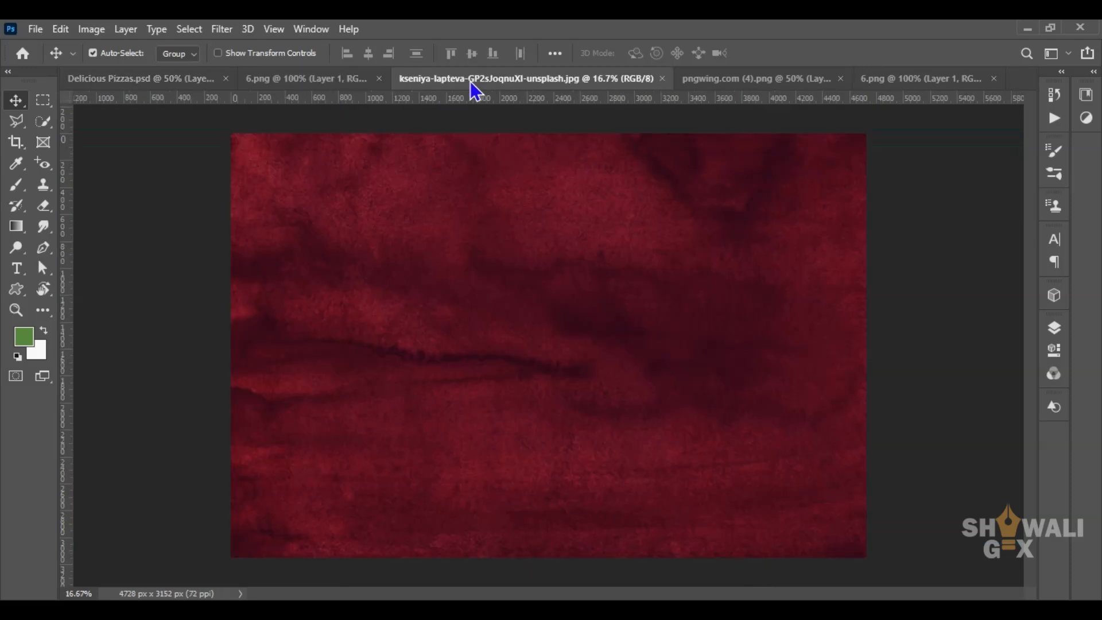
pyautogui.click(750, 79)
pyautogui.moveTo(591, 281); pyautogui.dragTo(507, 361)
# - Scale the leaves to 27.35% width and 31.57% height, rotate them 51.38° and place them over the pizza's upper left
pyautogui.hotkey('ctrl', 't')
pyautogui.moveTo(765, 335); pyautogui.dragTo(277, 347)
pyautogui.moveTo(220, 323); pyautogui.dragTo(491, 253)
pyautogui.moveTo(561, 178); pyautogui.dragTo(582, 356)
pyautogui.moveTo(487, 306); pyautogui.dragTo(483, 304)
pyautogui.moveTo(422, 204); pyautogui.dragTo(426, 201)
pyautogui.moveTo(487, 240); pyautogui.dragTo(384, 186)
pyautogui.moveTo(306, 165); pyautogui.dragTo(404, 223)
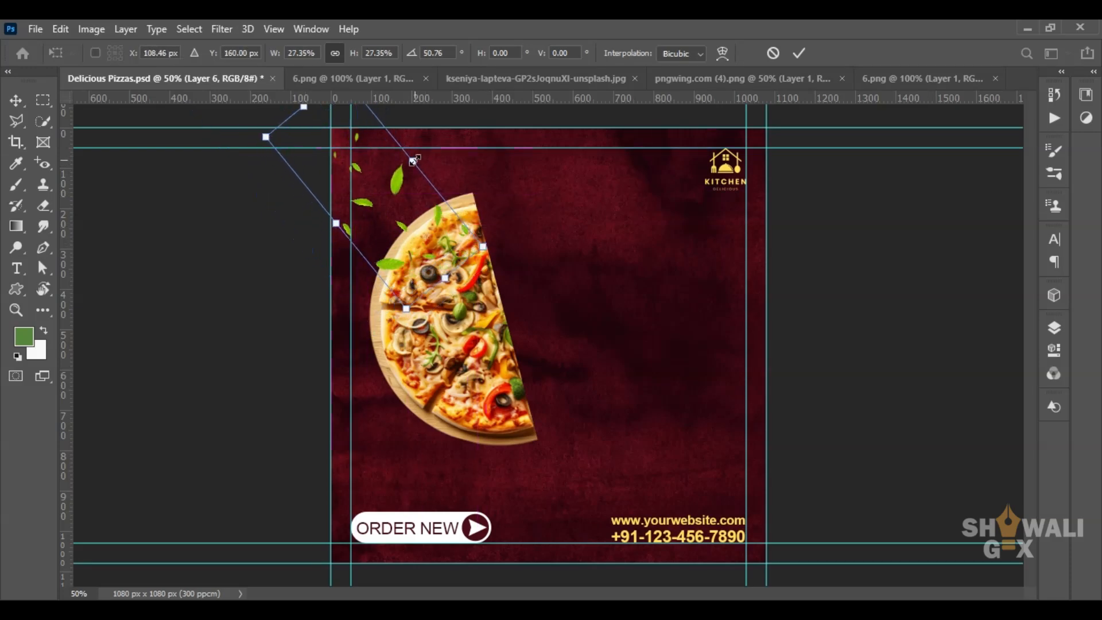
pyautogui.moveTo(412, 162); pyautogui.dragTo(424, 150)
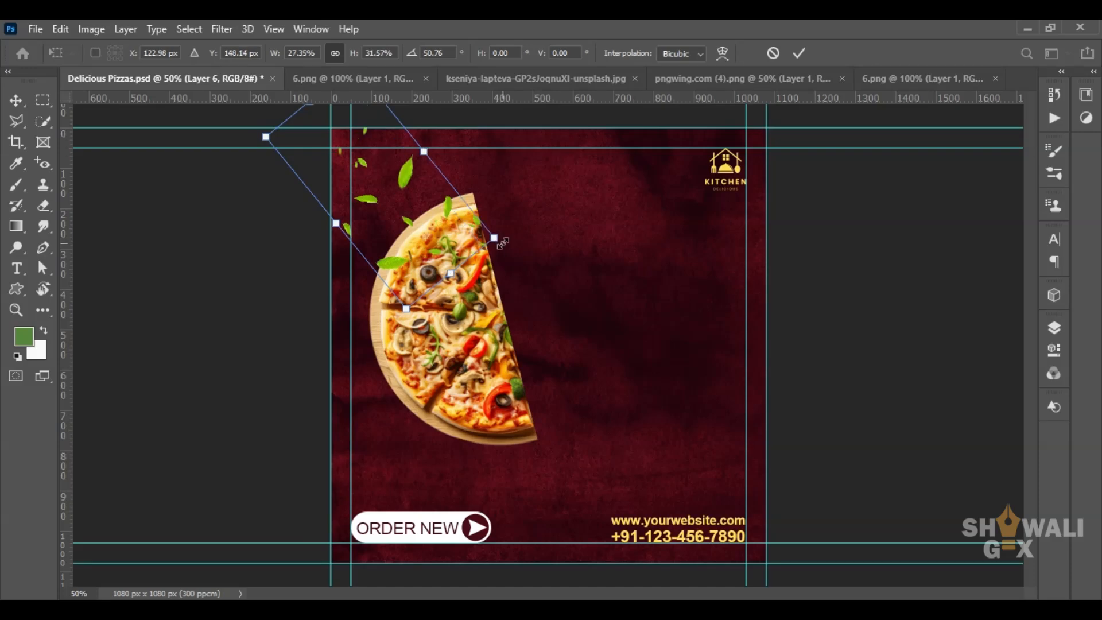
pyautogui.moveTo(503, 243); pyautogui.dragTo(518, 239)
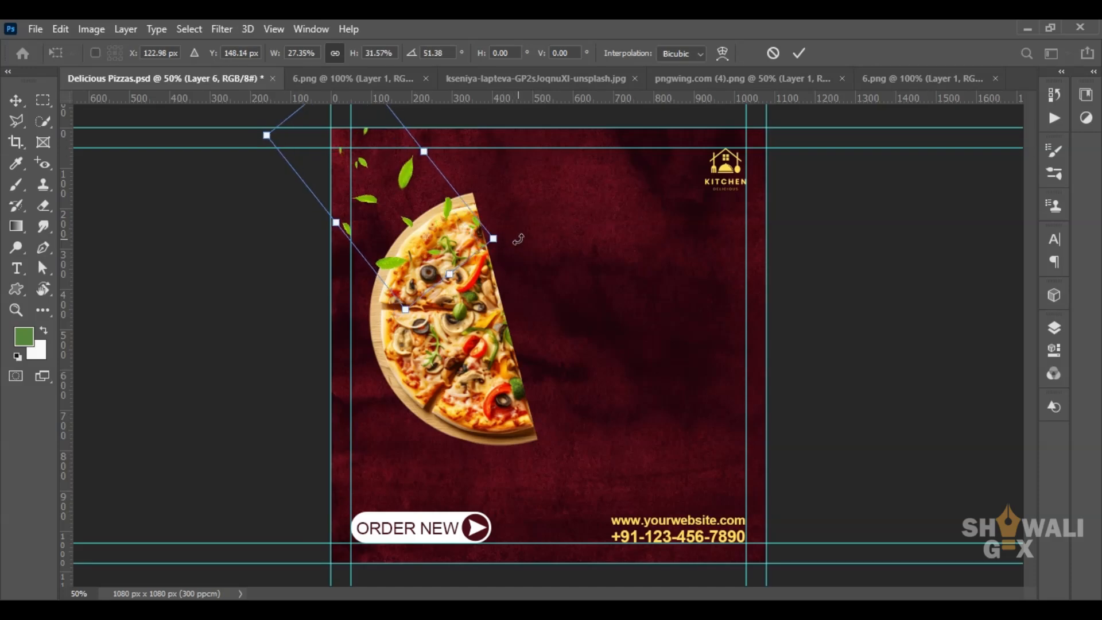
pyautogui.press('Return')
# - Apply a slight Gaussian Blur to the leaves with a very small radius
pyautogui.click(222, 28)
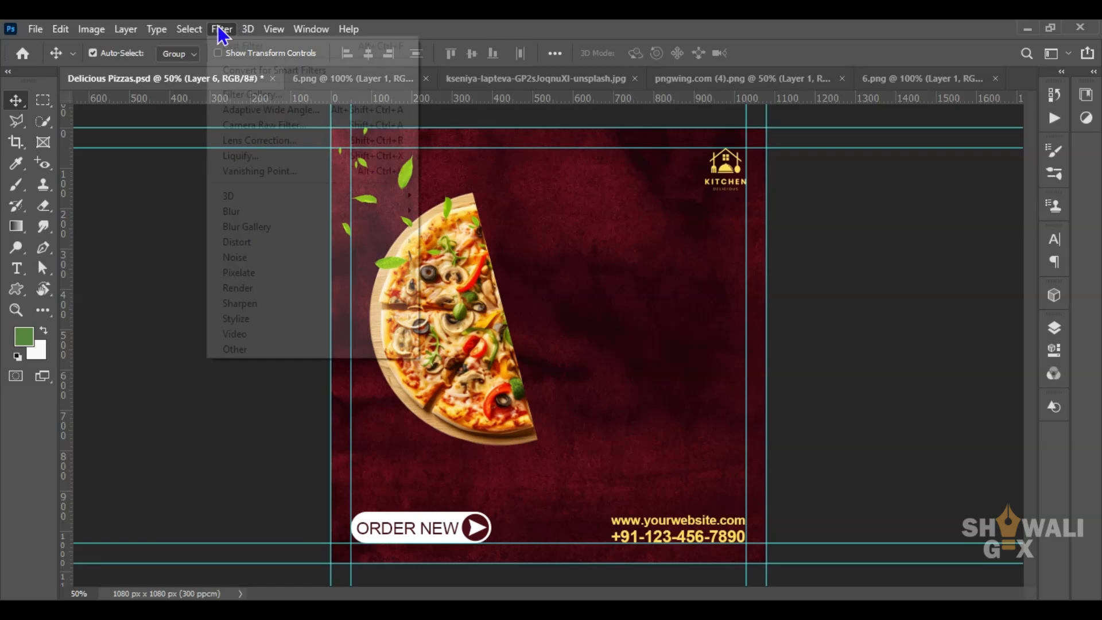
pyautogui.moveTo(259, 211)
pyautogui.click(456, 269)
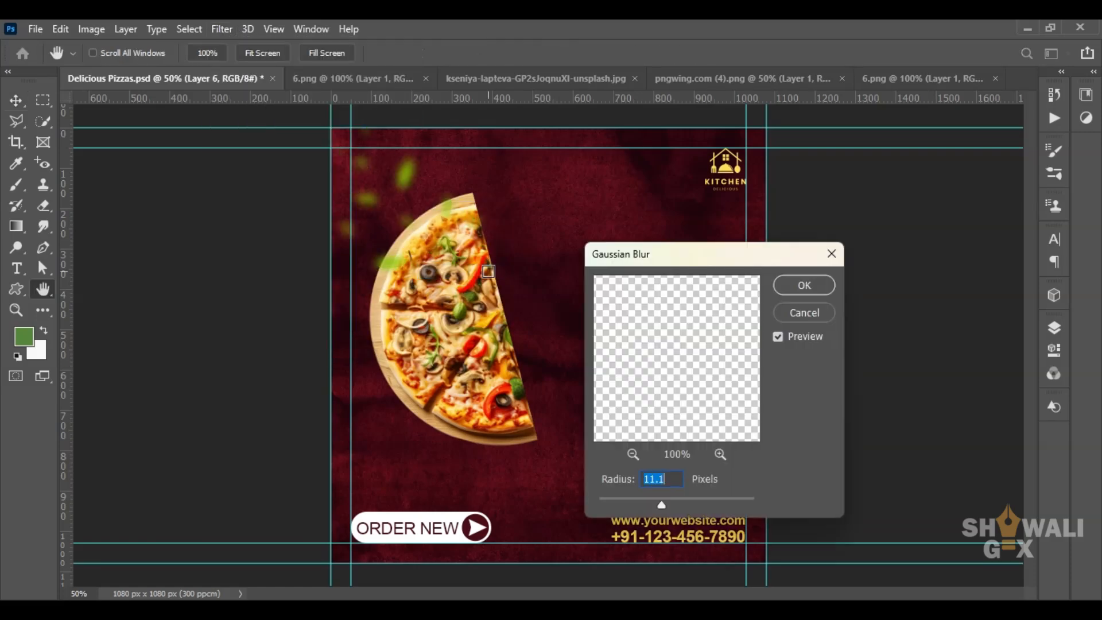
pyautogui.moveTo(661, 505); pyautogui.dragTo(606, 506)
pyautogui.click(806, 286)
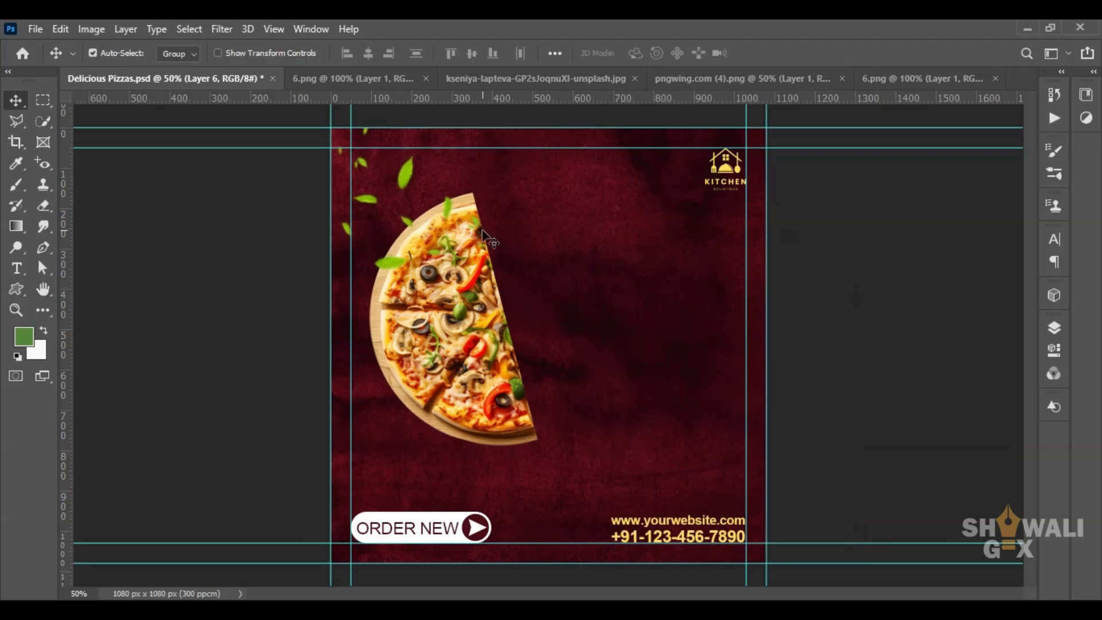
# - Duplicate the leaves, then rotate the copy and place it along the post's right edge above the contact details
pyautogui.hotkey('ctrl', 'j')
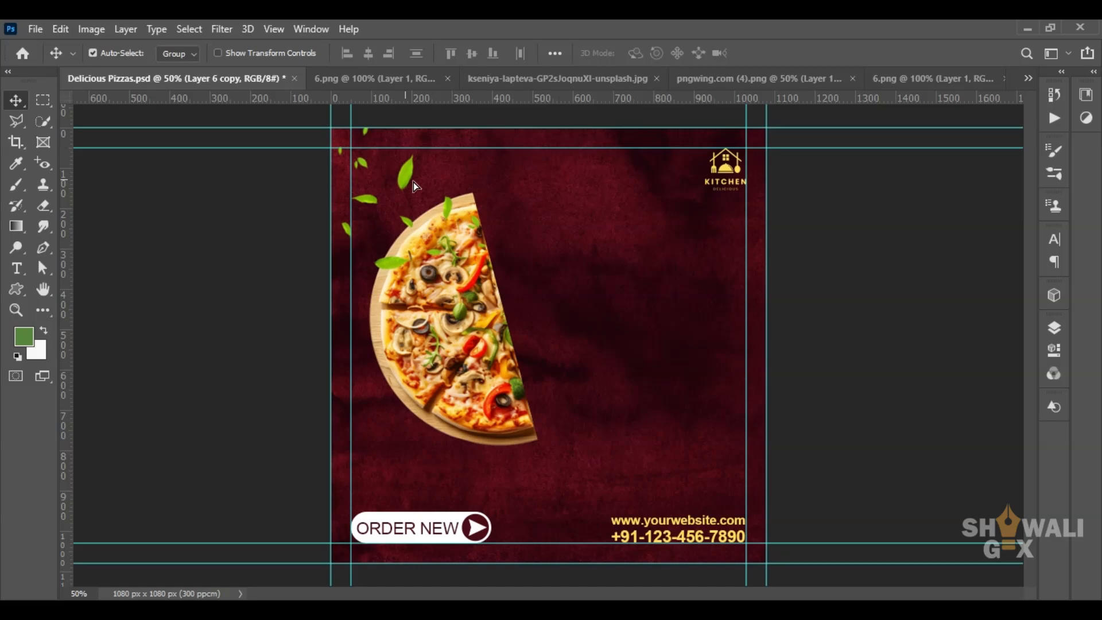
pyautogui.moveTo(415, 185); pyautogui.dragTo(719, 426)
pyautogui.hotkey('ctrl', 't')
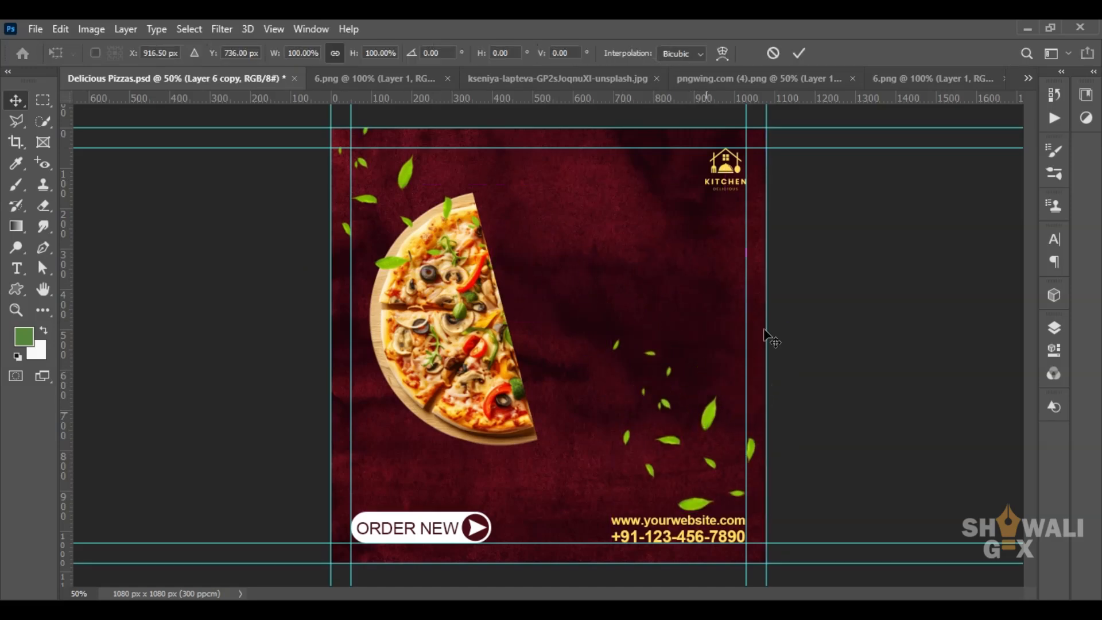
pyautogui.moveTo(764, 331); pyautogui.dragTo(844, 413)
pyautogui.moveTo(740, 413); pyautogui.dragTo(767, 404)
pyautogui.press('Return')
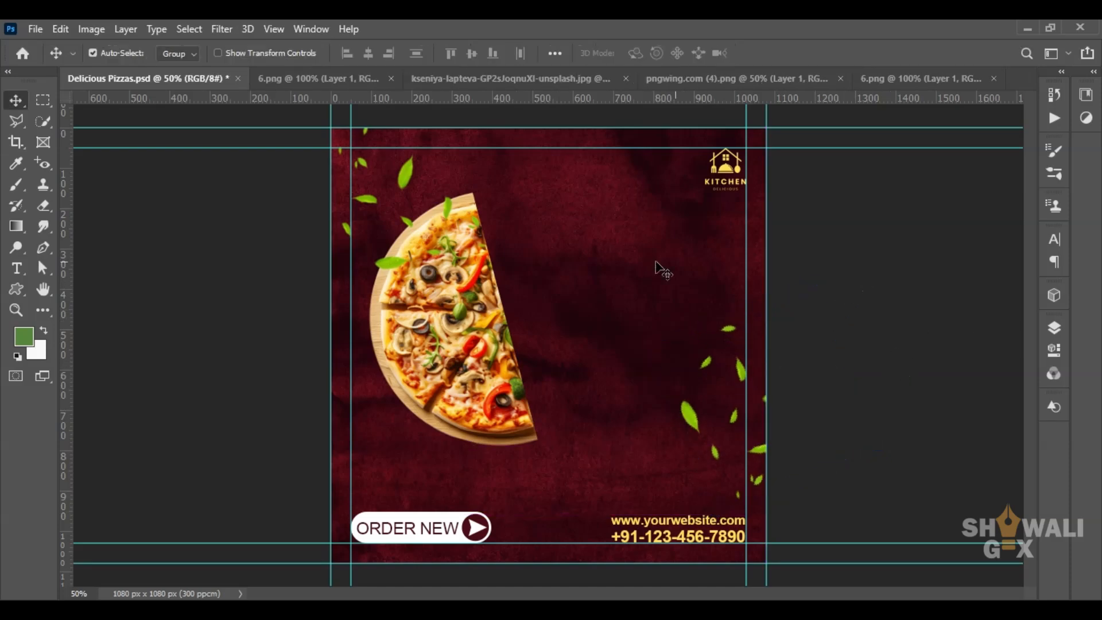
# - Duplicate the upper-left leaves down beside the pizza's curved edge and rotate the copy 59.90°
pyautogui.click(416, 175)
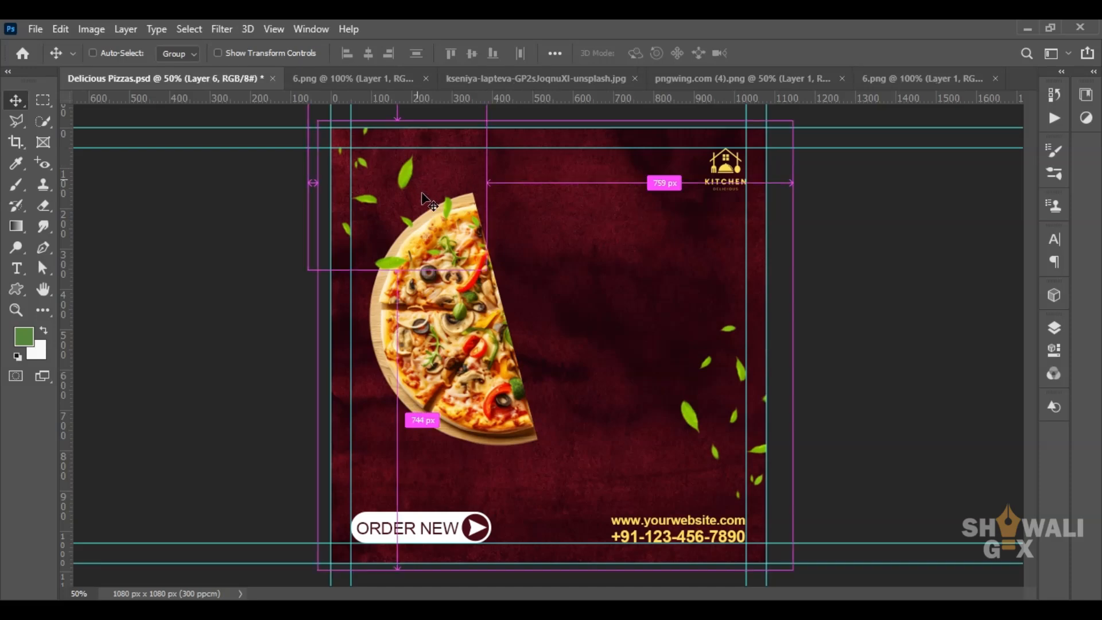
pyautogui.moveTo(416, 184); pyautogui.dragTo(359, 348)
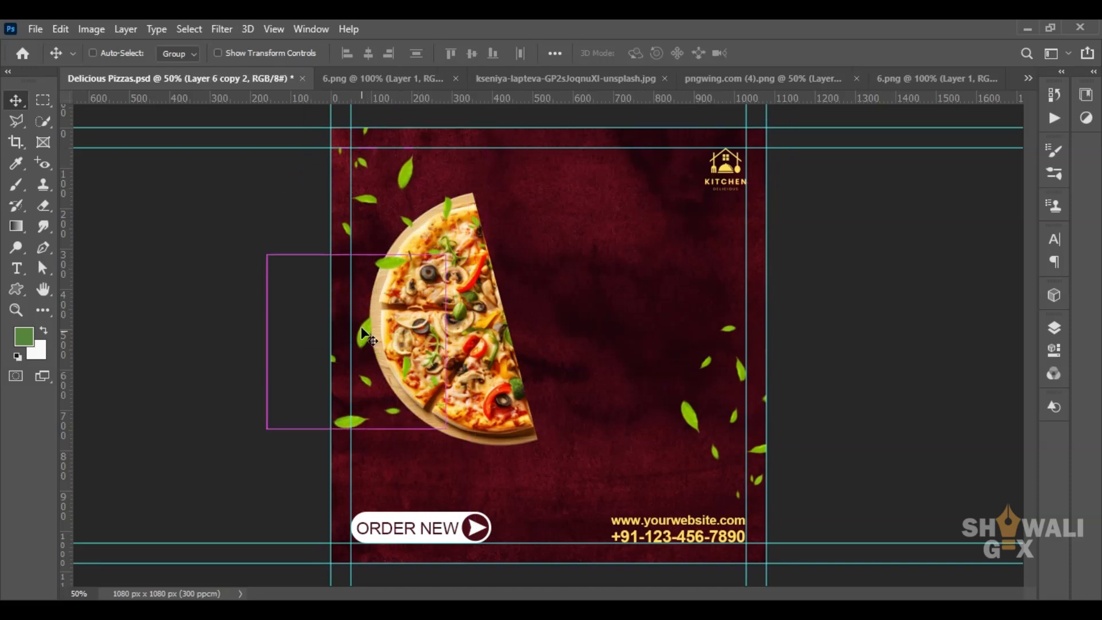
pyautogui.hotkey('ctrl', 't')
pyautogui.moveTo(465, 246); pyautogui.dragTo(490, 381)
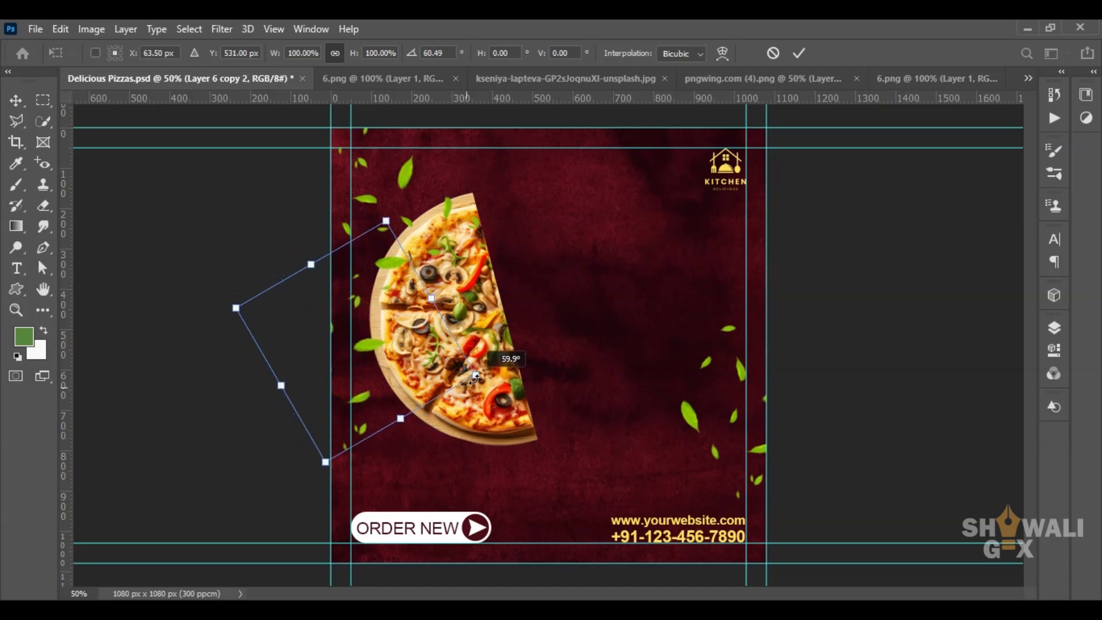
pyautogui.moveTo(361, 340)
pyautogui.mouseDown()
pyautogui.moveTo(396, 343)
pyautogui.moveTo(379, 336)
pyautogui.mouseUp()
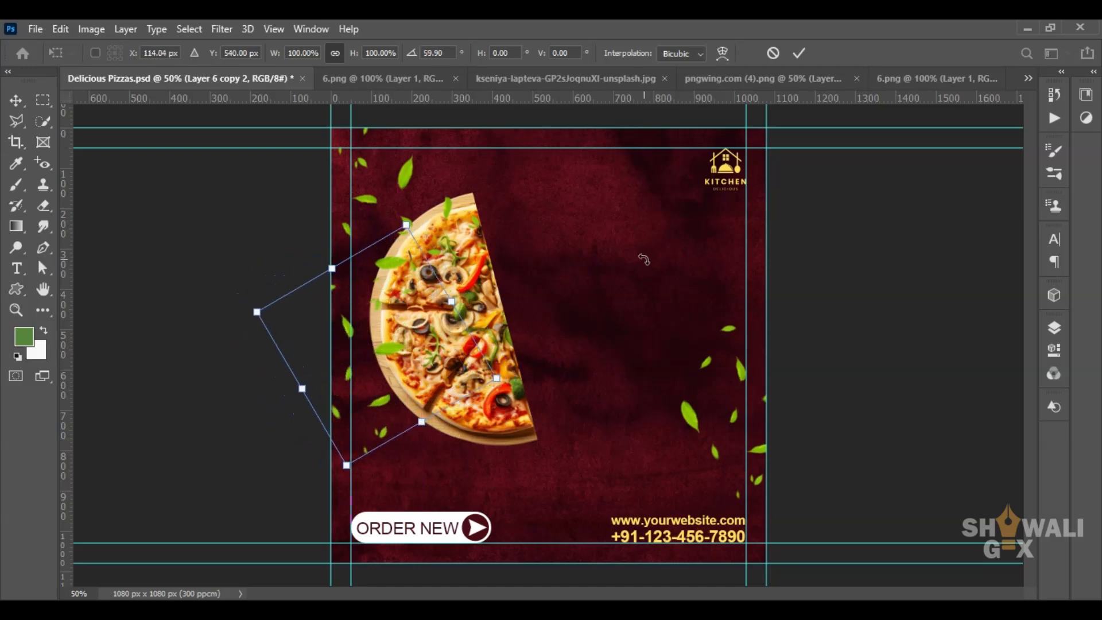
pyautogui.press('Return')
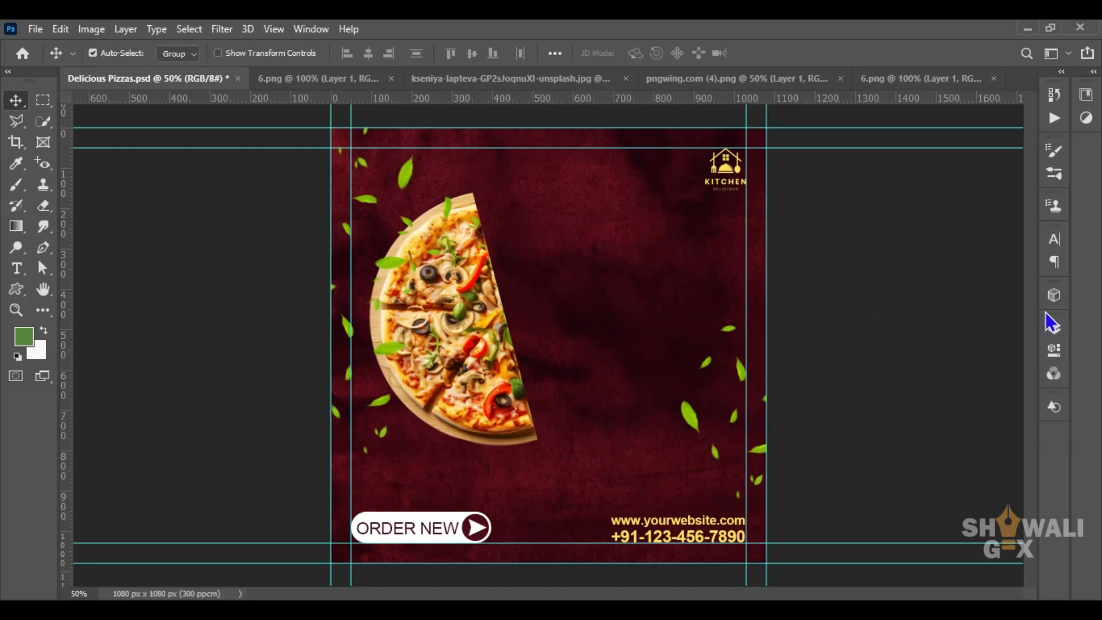
# - Group the pizza, the three leaf layers and the empty Layer 4, and name the group "Image"
pyautogui.click(1054, 328)
pyautogui.click(925, 511)
pyautogui.keyDown('shift'); pyautogui.click(947, 384); pyautogui.keyUp('shift')
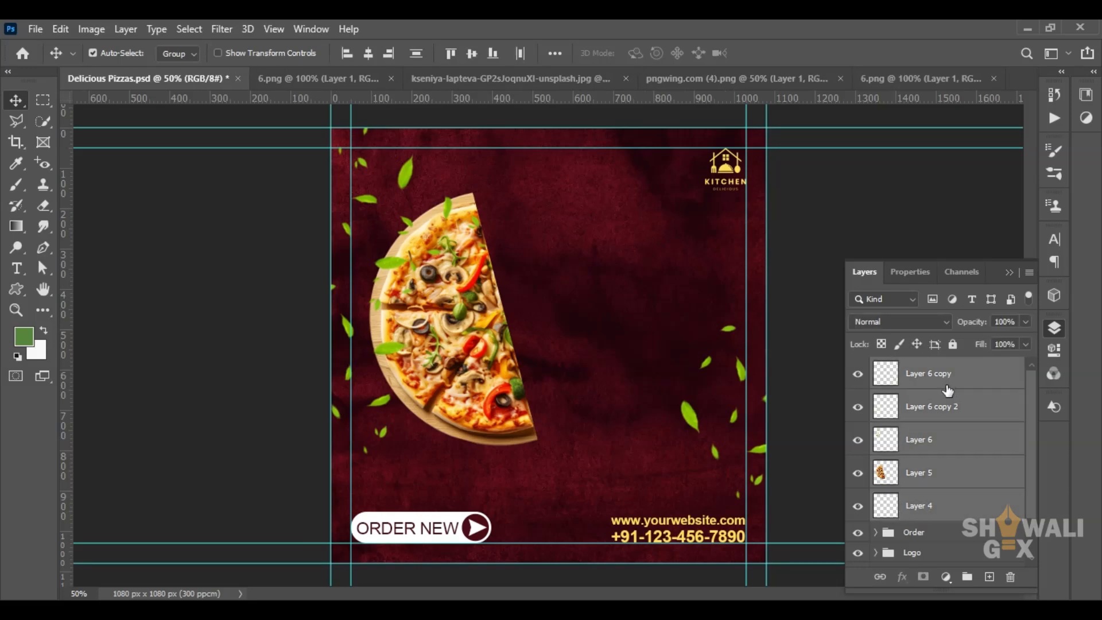
pyautogui.hotkey('ctrl', 'g')
pyautogui.doubleClick(918, 367)
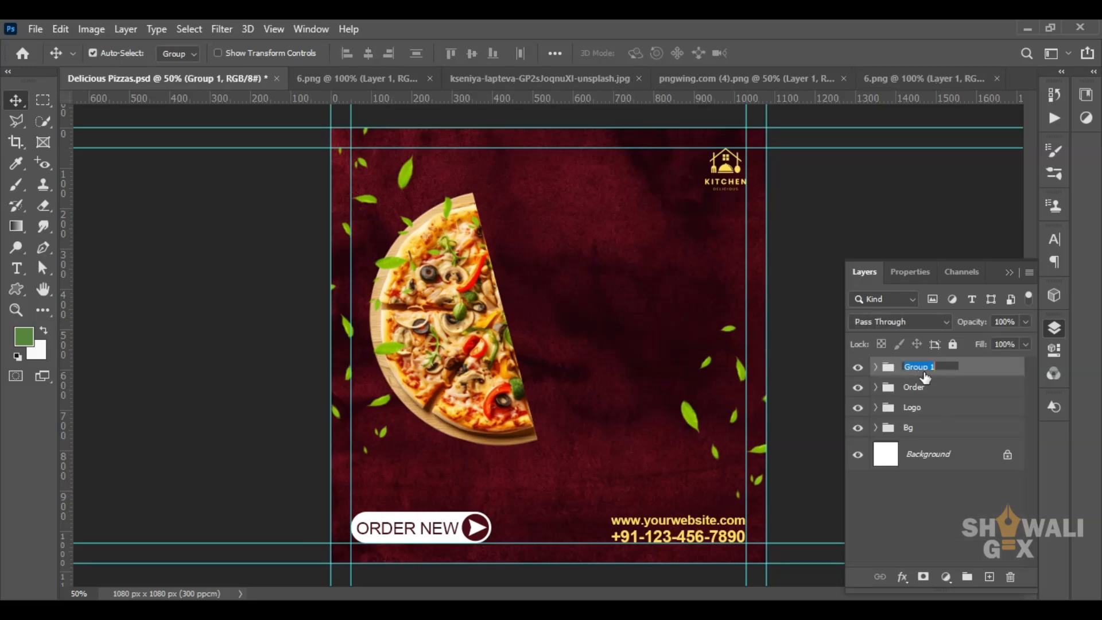
pyautogui.write('Image')
pyautogui.press('Return')
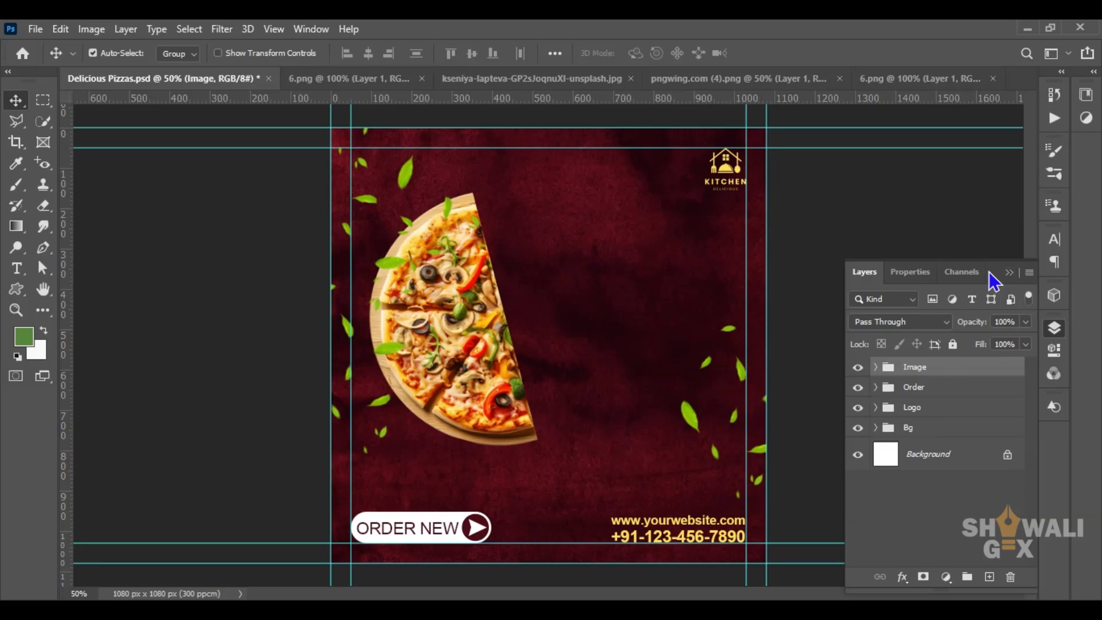
# - Add the text "Richie’s" on a new layer in the empty area beside the pizza's upper tip
pyautogui.click(989, 577)
pyautogui.press('t')
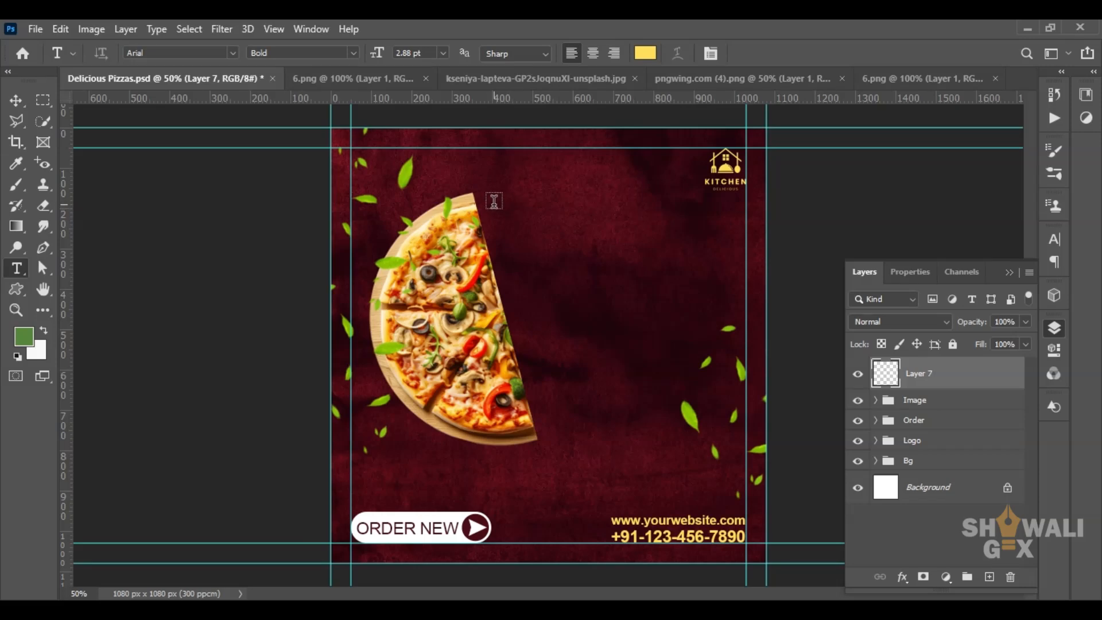
pyautogui.click(515, 210)
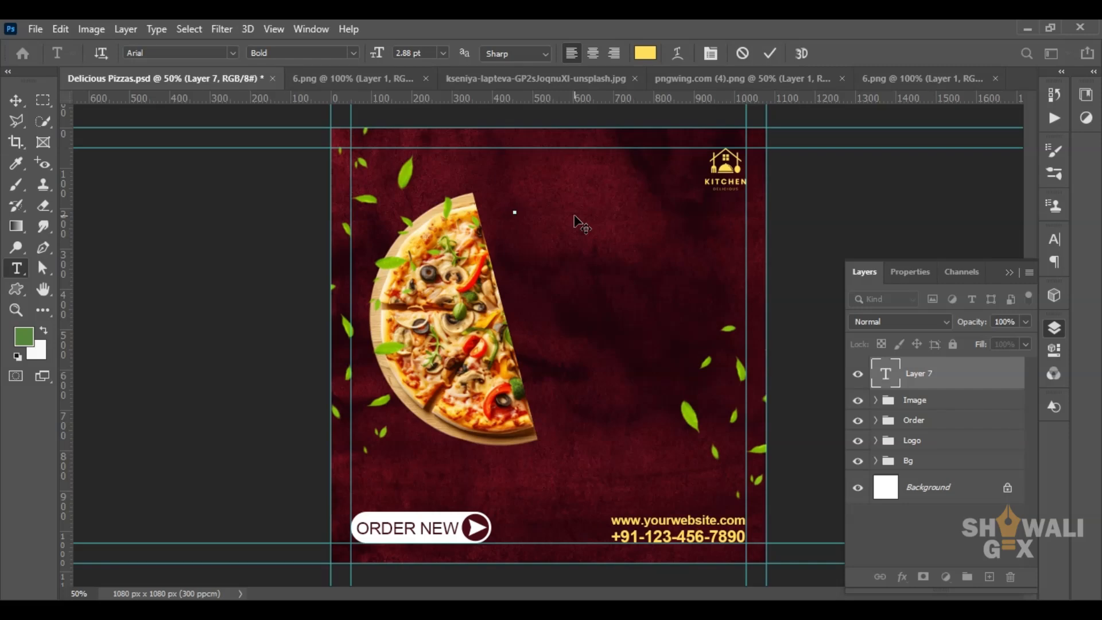
pyautogui.write('Richie’s')
pyautogui.click(16, 101)
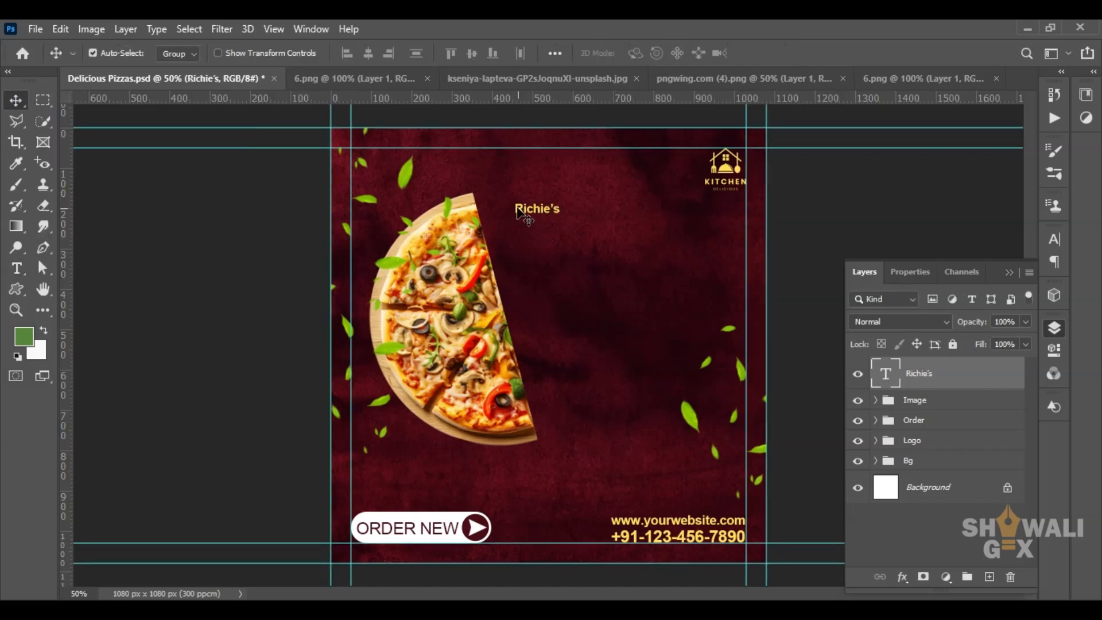
# - Place the "Richie’s" text at the pizza's upper tip, enlarged about 133% and tilted about 14° counter-clockwise
pyautogui.moveTo(527, 213); pyautogui.dragTo(545, 231)
pyautogui.hotkey('ctrl', 't')
pyautogui.press('Return')
pyautogui.hotkey('ctrl', 't')
pyautogui.moveTo(513, 201); pyautogui.dragTo(514, 187)
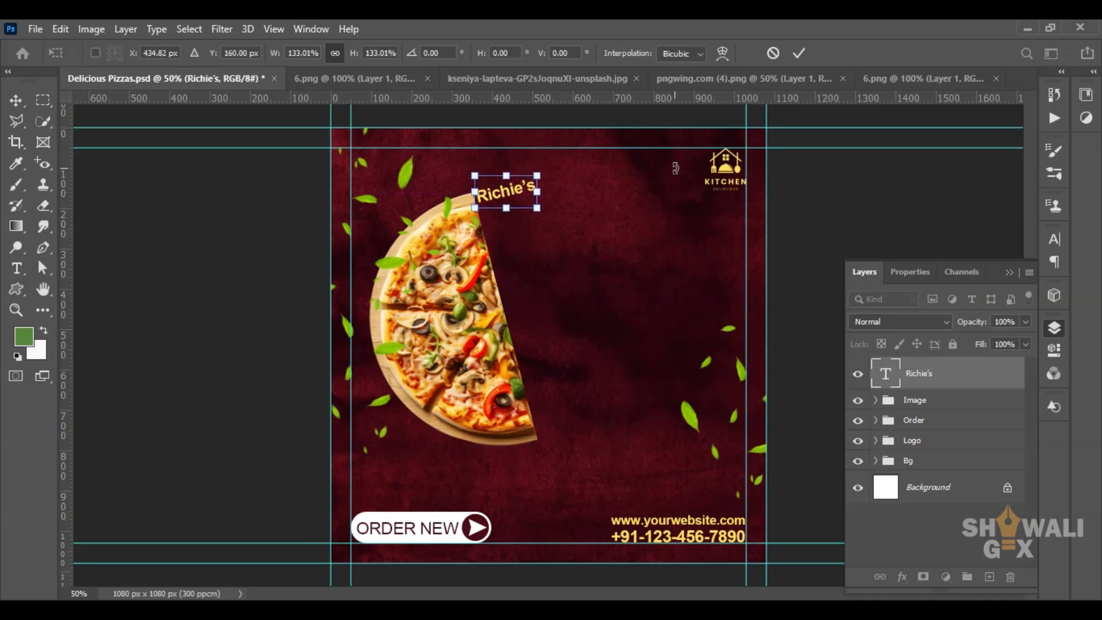
pyautogui.hotkey('shift', 'Down')
pyautogui.press('Return')
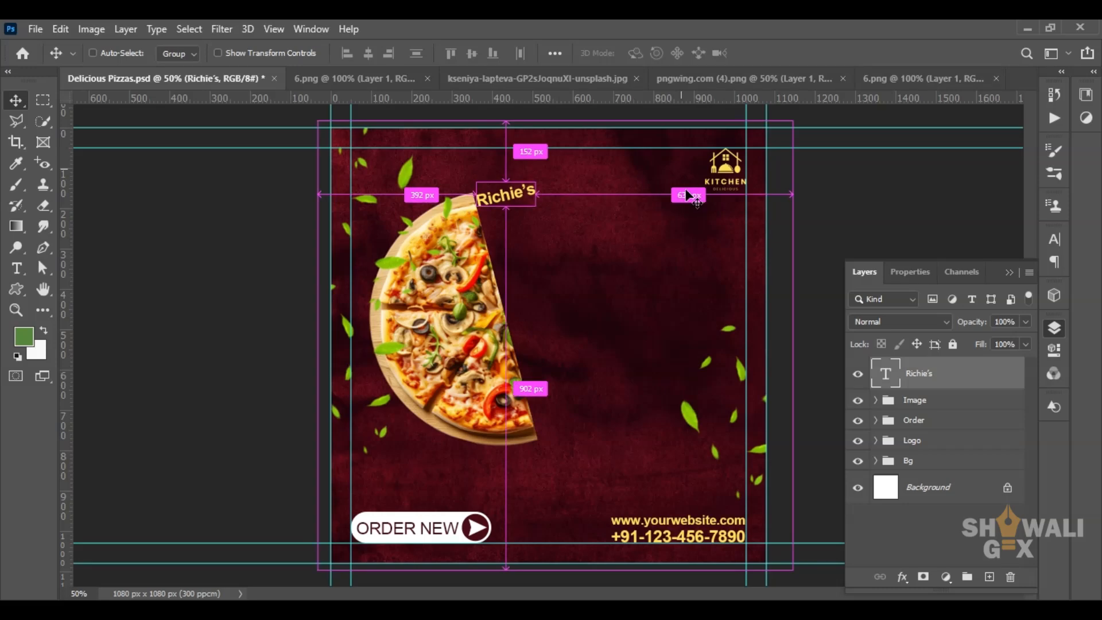
pyautogui.hotkey('ctrl', 't')
pyautogui.moveTo(561, 228); pyautogui.dragTo(560, 227)
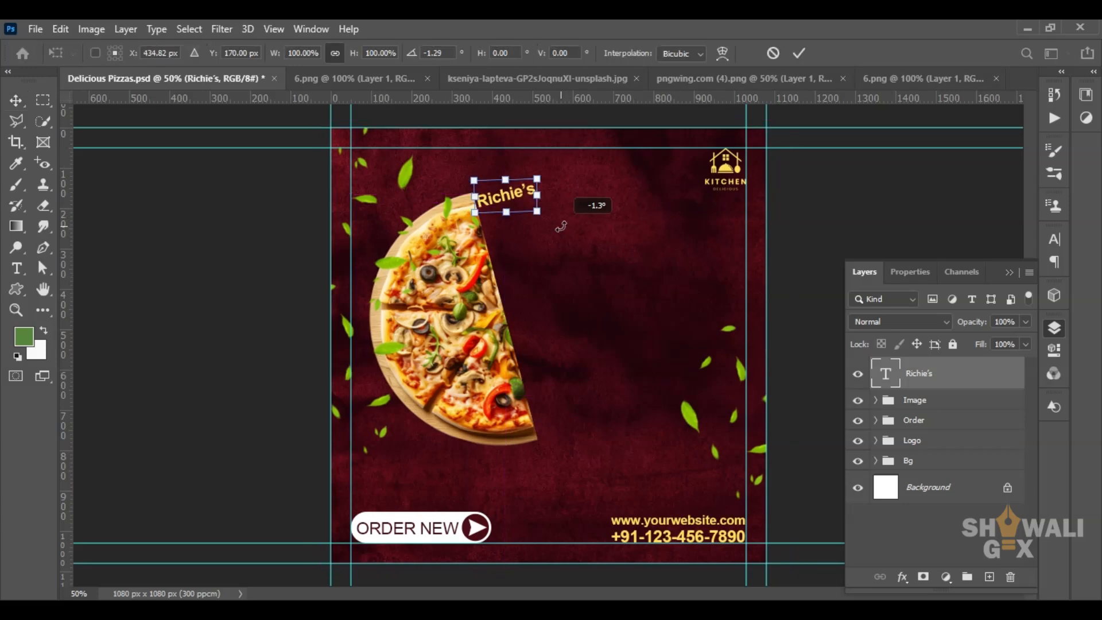
pyautogui.press('Return')
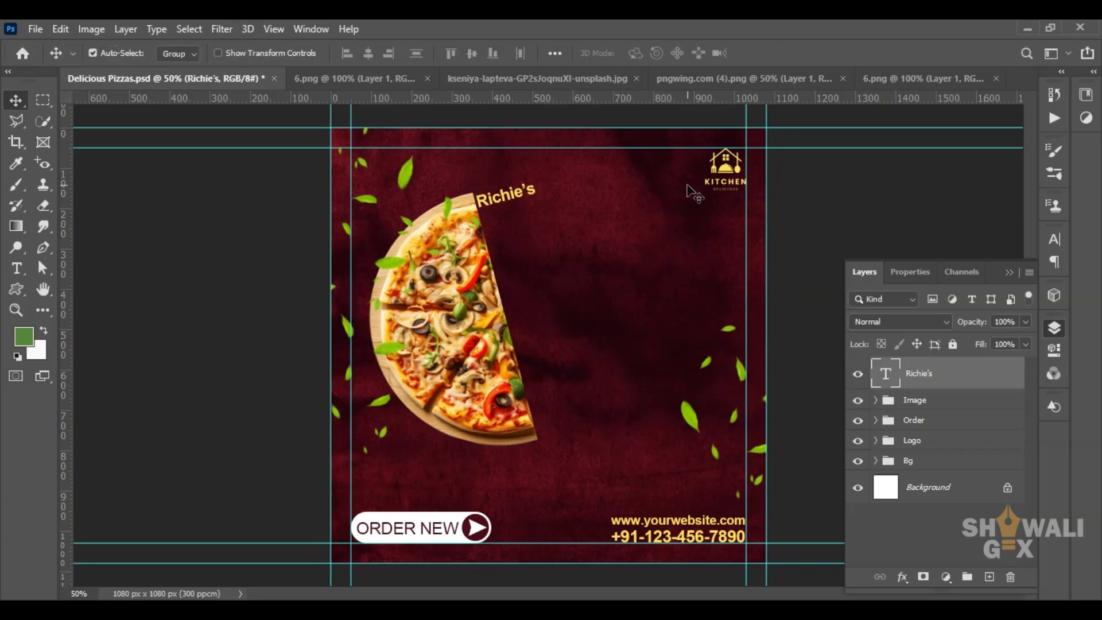
# - Duplicate the "Richie’s" text directly below the original and change the copy's wording to "SUPER"
pyautogui.moveTo(510, 200); pyautogui.dragTo(510, 214)
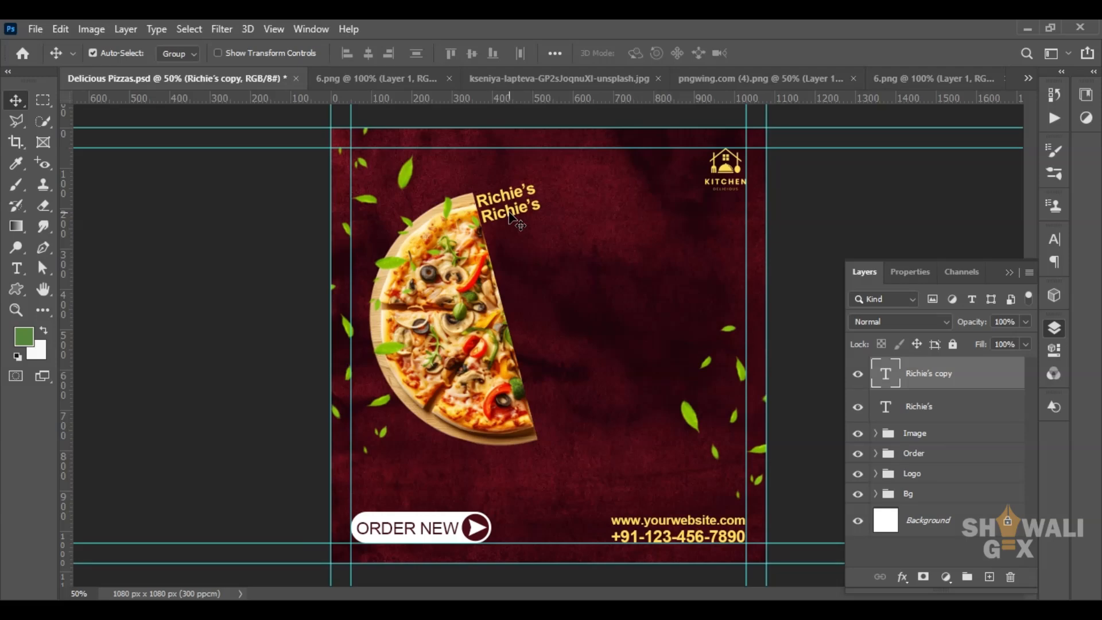
pyautogui.doubleClick(508, 213)
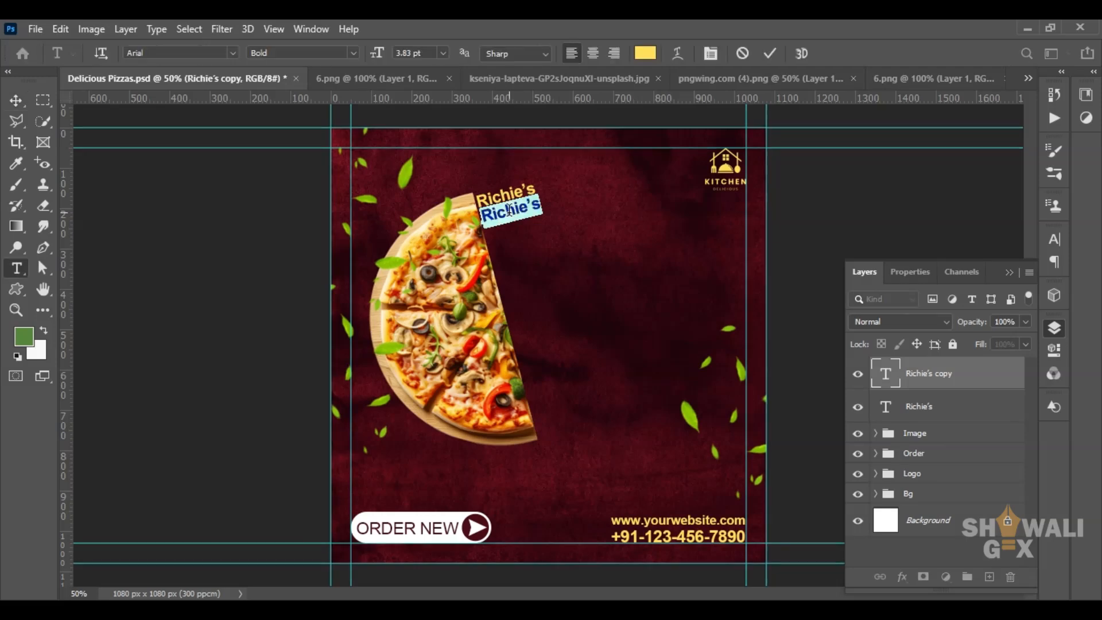
pyautogui.write('SU')
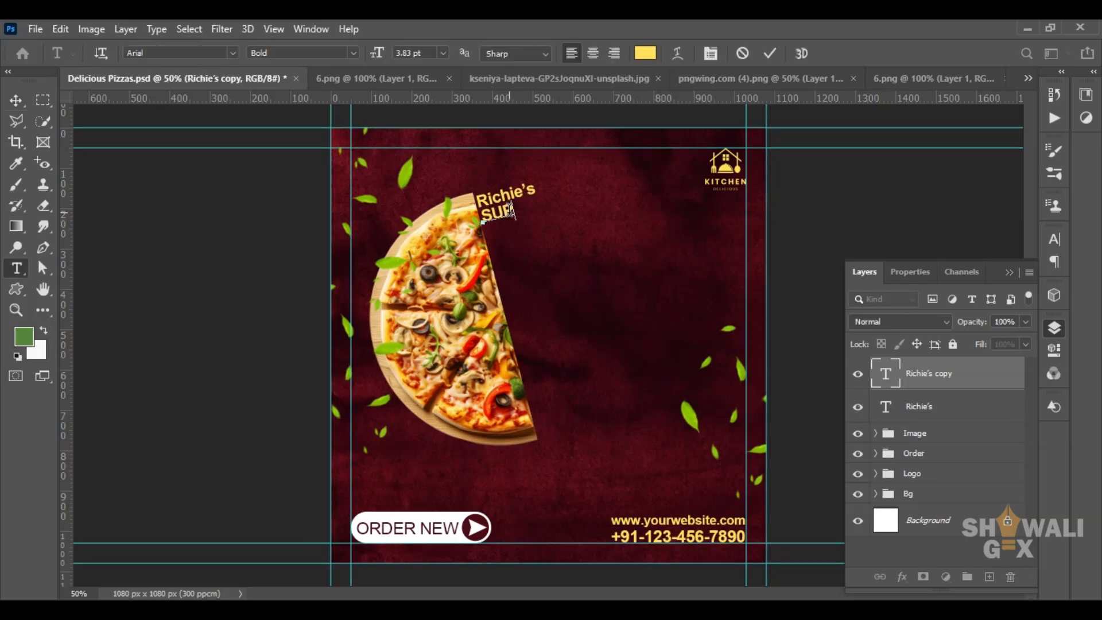
pyautogui.write('PER')
pyautogui.click(16, 104)
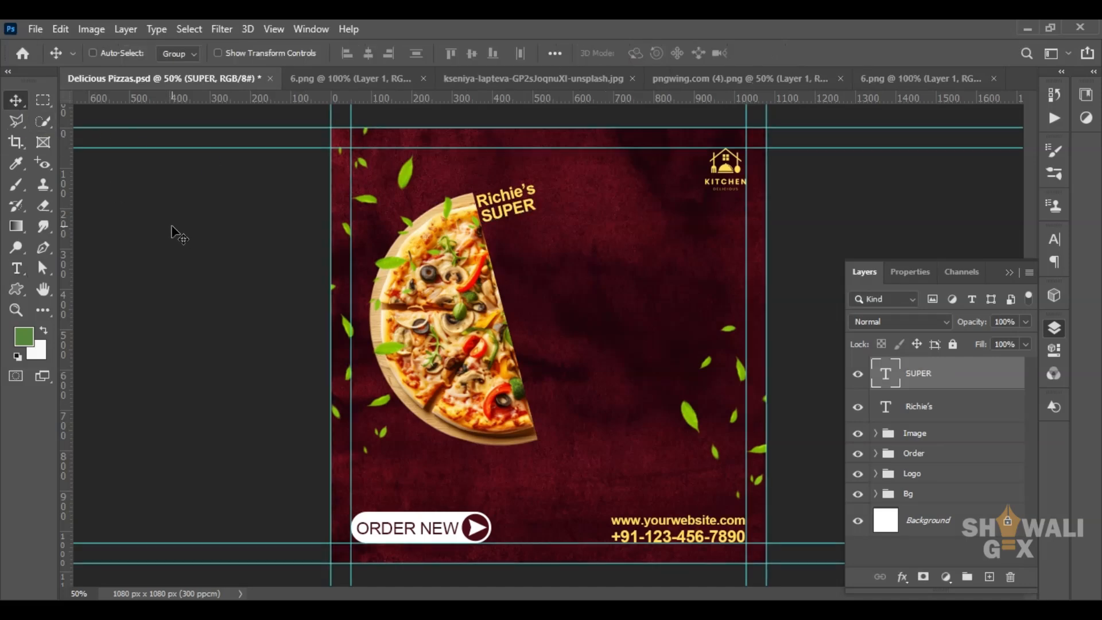
# - Scale the "SUPER" text up to about 147%
pyautogui.hotkey('ctrl', 't')
pyautogui.moveTo(550, 224); pyautogui.dragTo(575, 223)
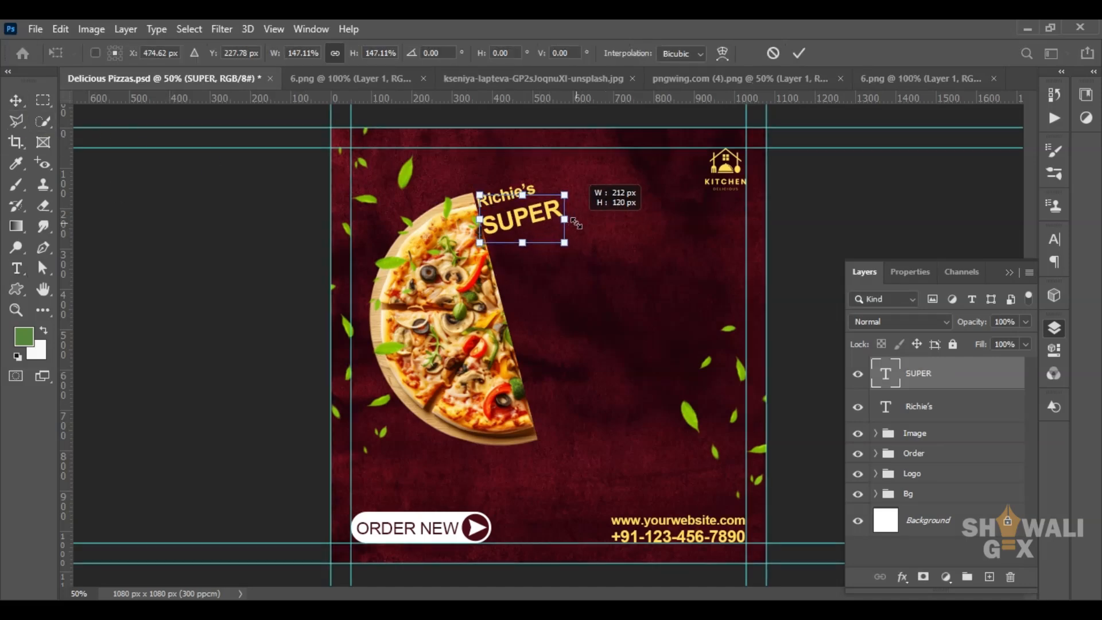
pyautogui.press('Return')
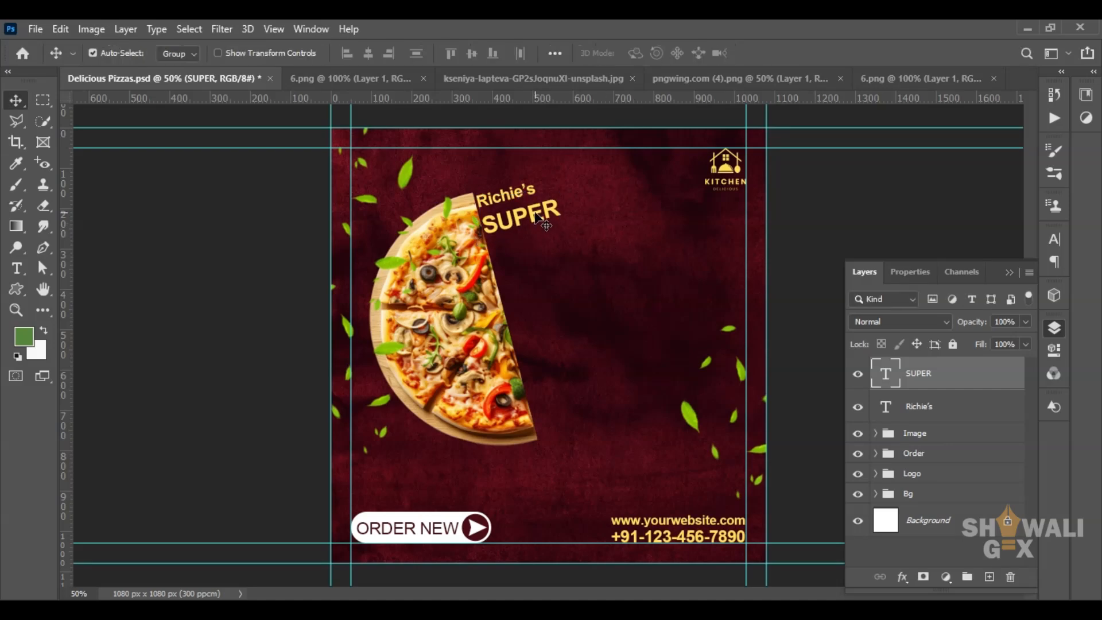
# - Duplicate the "SUPER" text below it along the pizza's cut edge and change the copy to "DELICIOUS"
pyautogui.moveTo(535, 217); pyautogui.dragTo(551, 246)
pyautogui.doubleClick(585, 231)
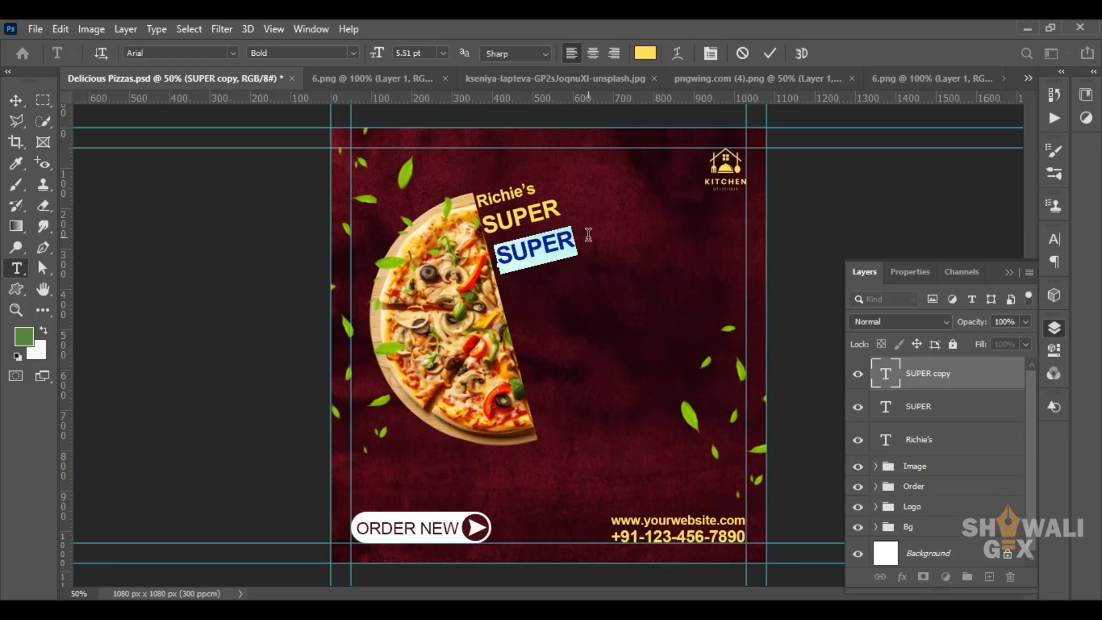
pyautogui.write('DELI')
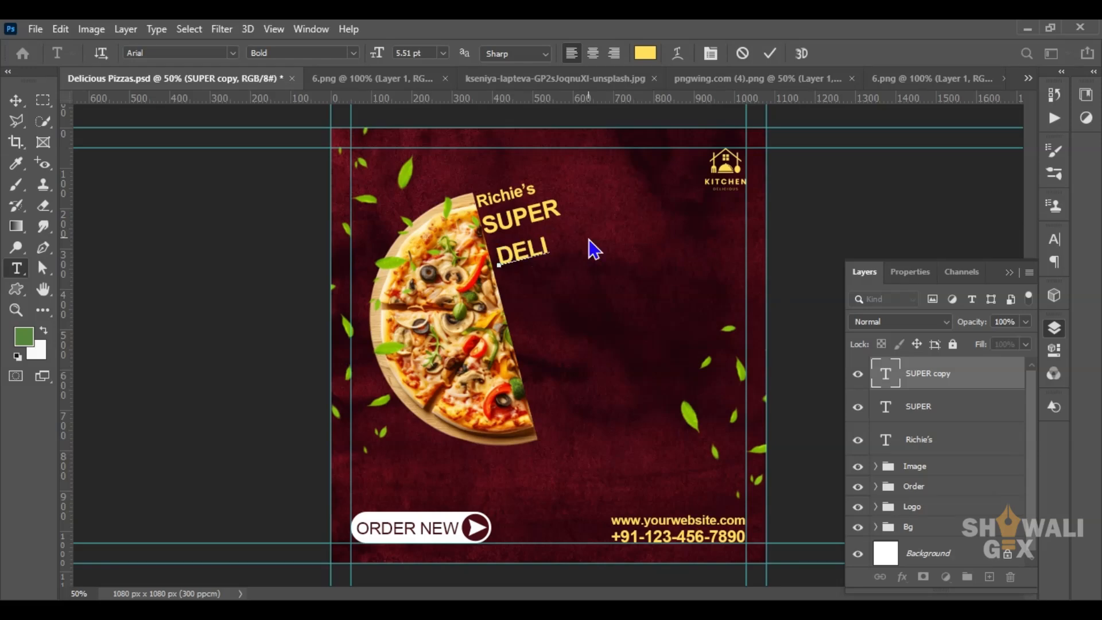
pyautogui.write('CIOUS')
pyautogui.click(15, 100)
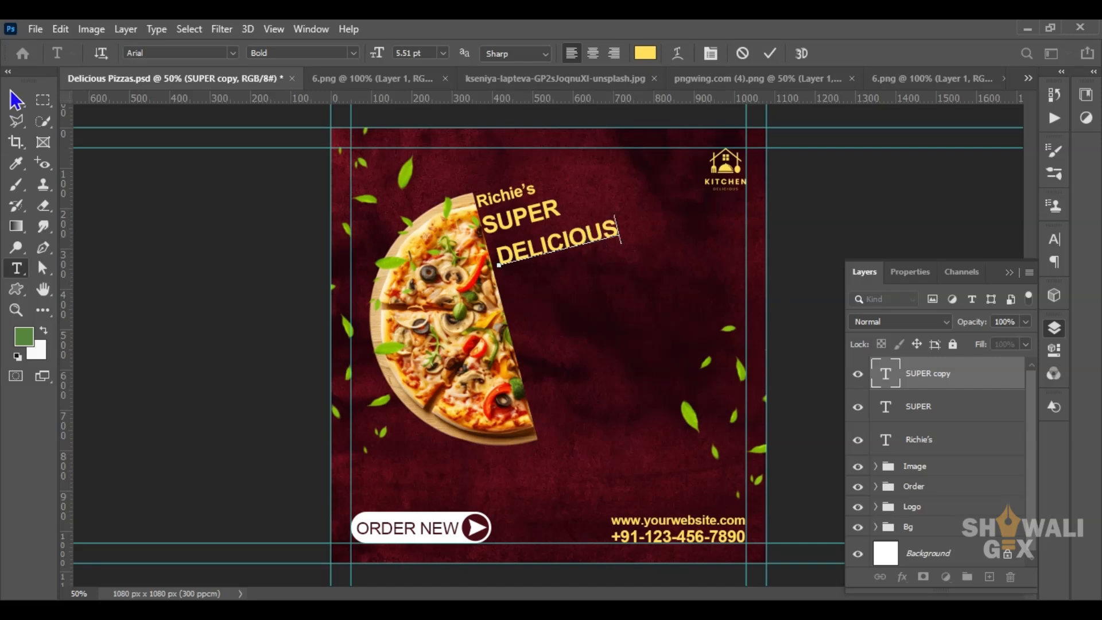
# - Duplicate the "DELICIOUS" text below it along the pizza's cut edge and change the copy to "PIZZAS"
pyautogui.hotkey('ctrl', 'j')
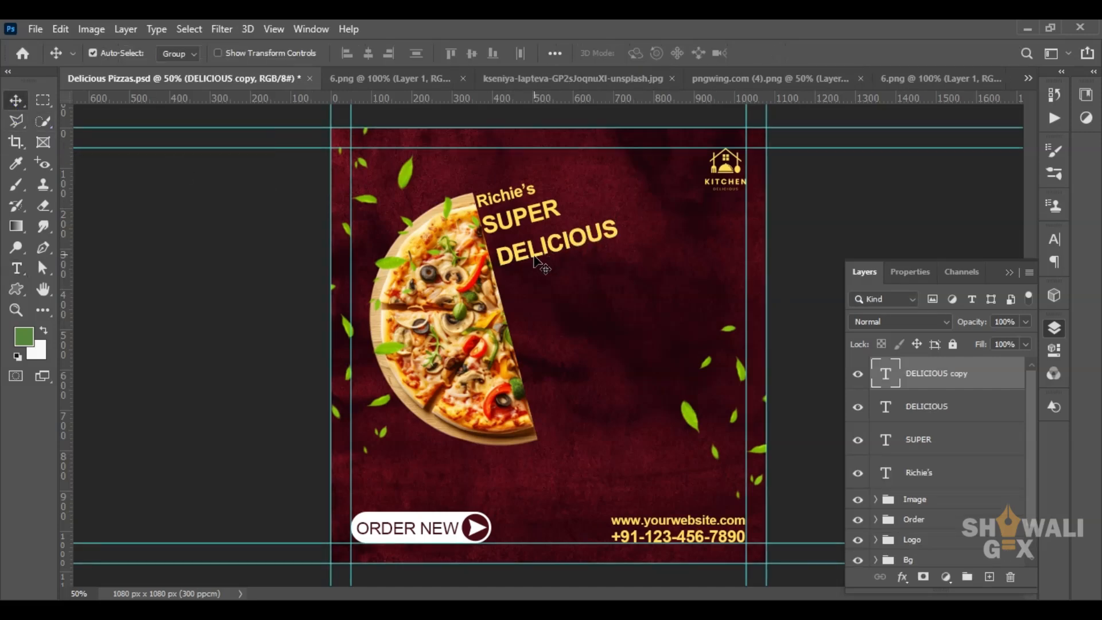
pyautogui.moveTo(540, 258); pyautogui.dragTo(549, 292)
pyautogui.doubleClick(550, 292)
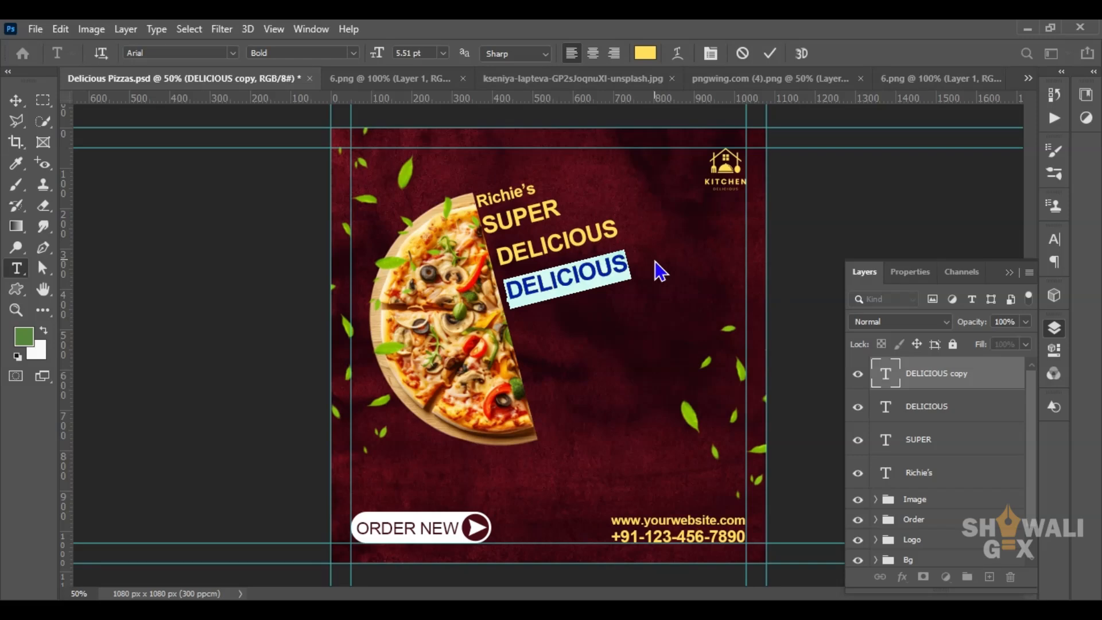
pyautogui.write('PIZZAS')
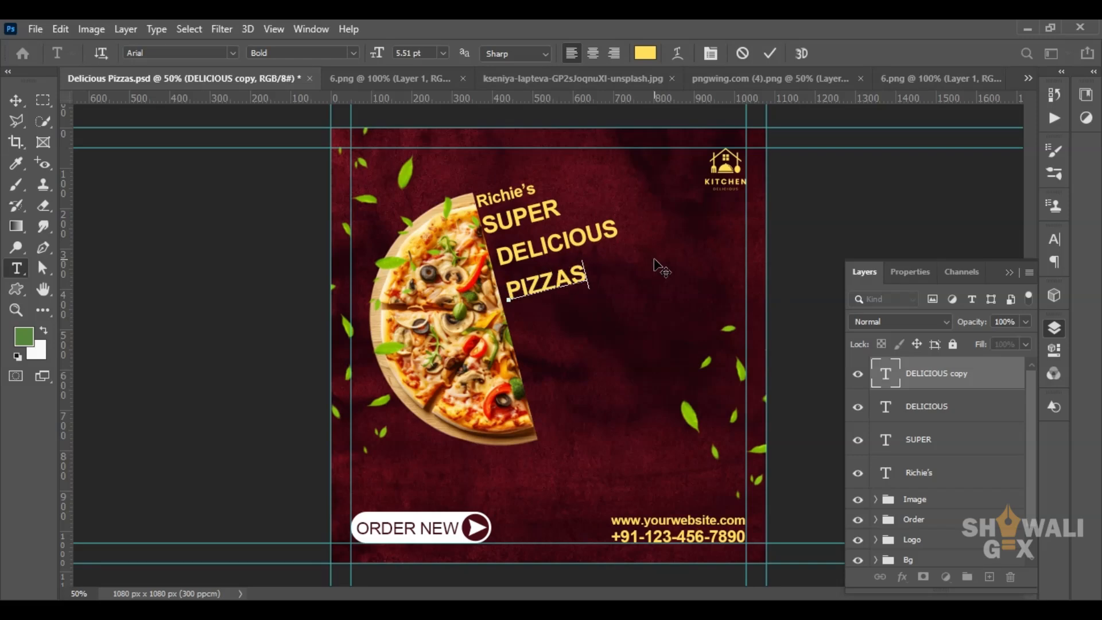
pyautogui.click(15, 101)
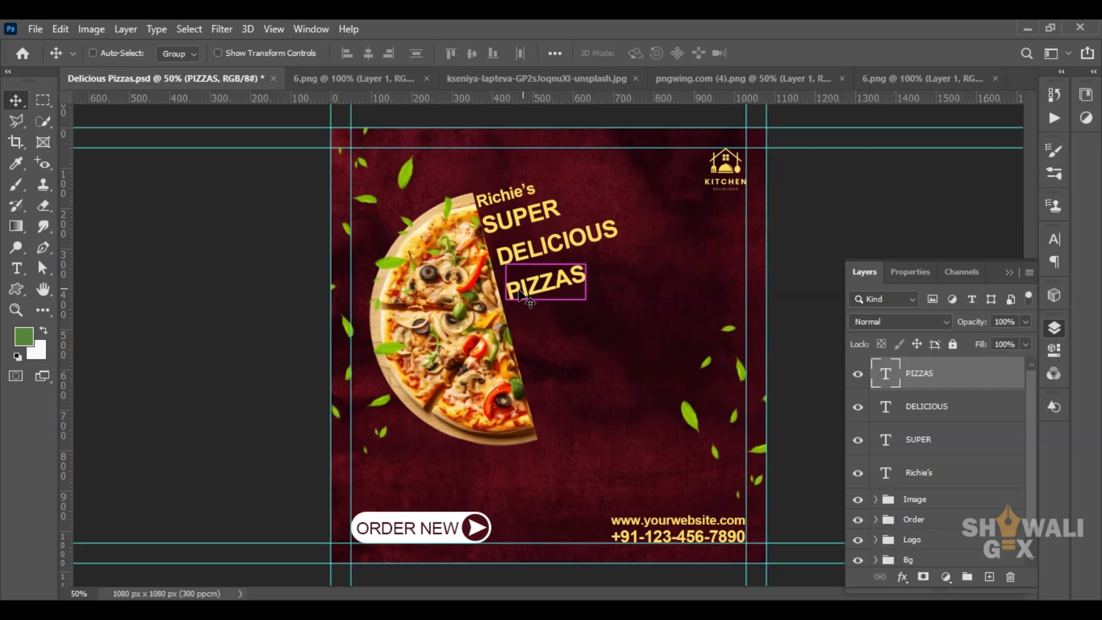
# - Duplicate the "PIZZAS" text below it with a small gap and change the copy to "ORDER"
pyautogui.keyDown('alt'); pyautogui.moveTo(523, 289); pyautogui.dragTo(533, 328); pyautogui.keyUp('alt')
pyautogui.doubleClick(886, 374)
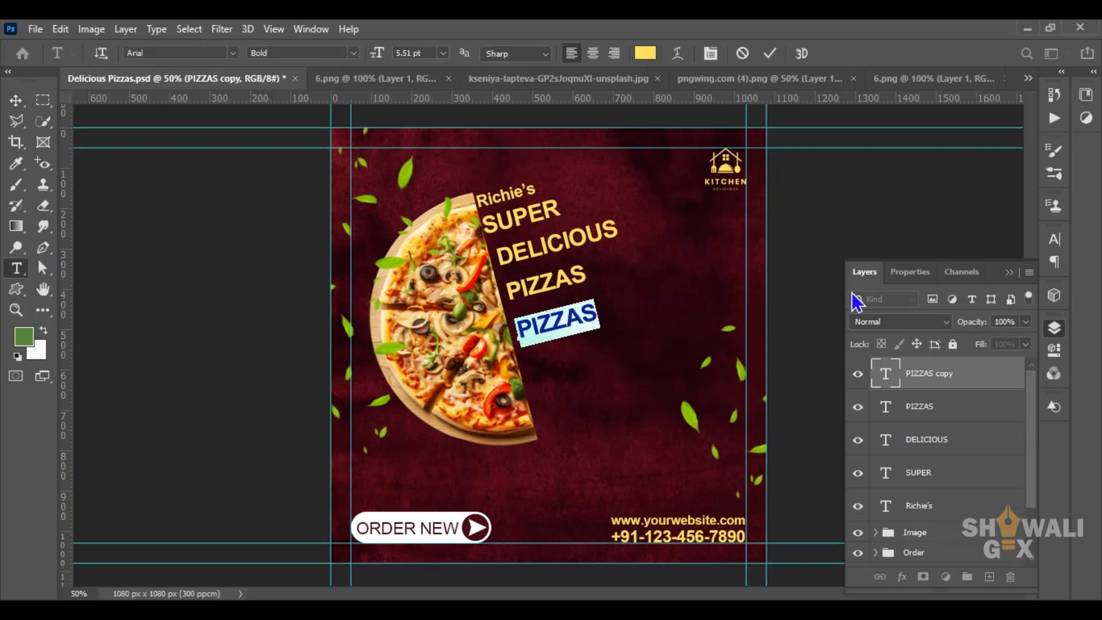
pyautogui.write('ORDER')
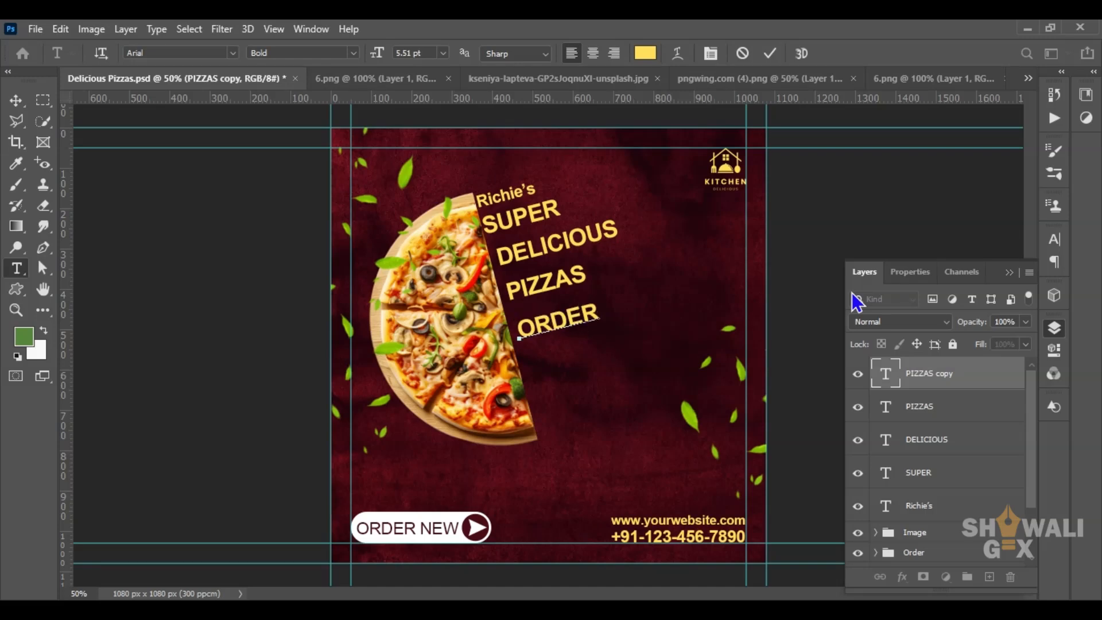
pyautogui.click(16, 101)
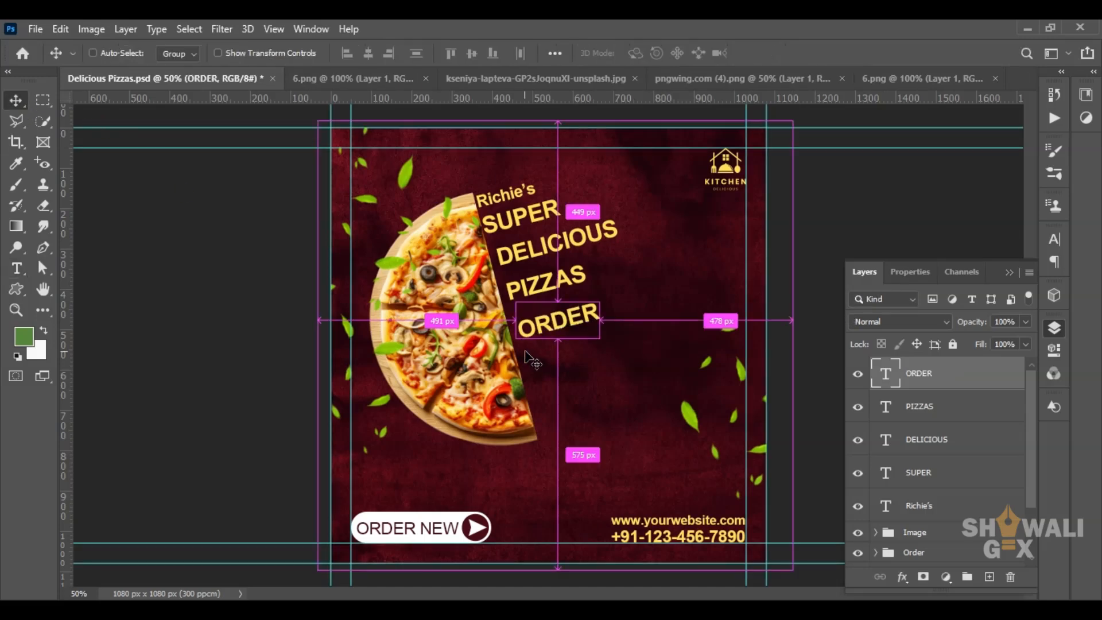
# - Duplicate the "ORDER" text just below it and change the copy to "Now"
pyautogui.keyDown('alt'); pyautogui.moveTo(549, 327); pyautogui.dragTo(554, 353); pyautogui.keyUp('alt')
pyautogui.doubleClick(885, 374)
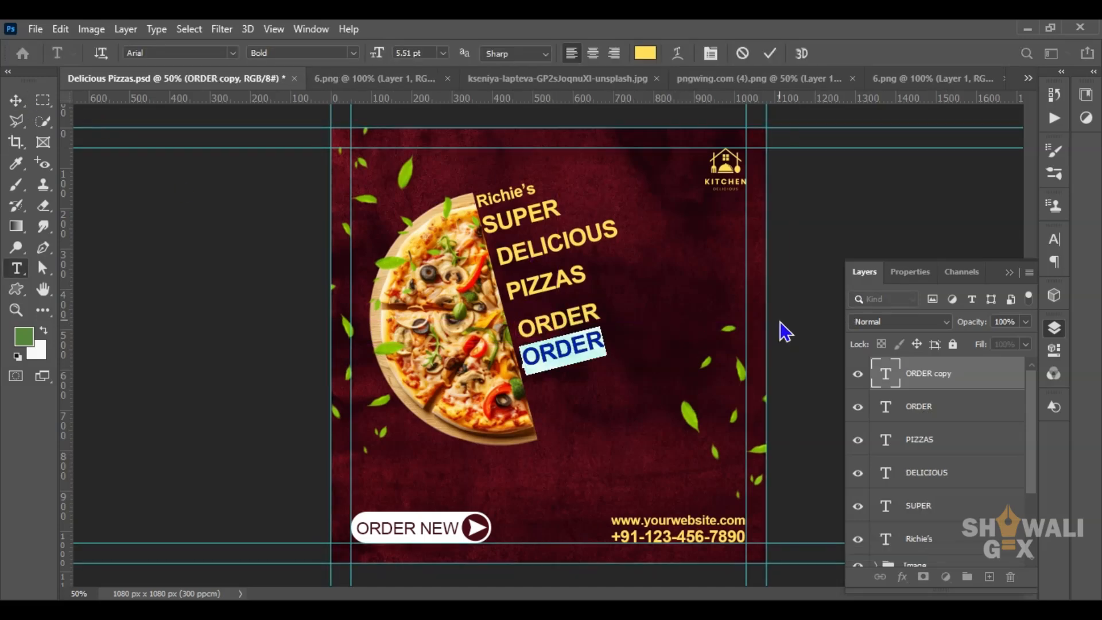
pyautogui.write('Now')
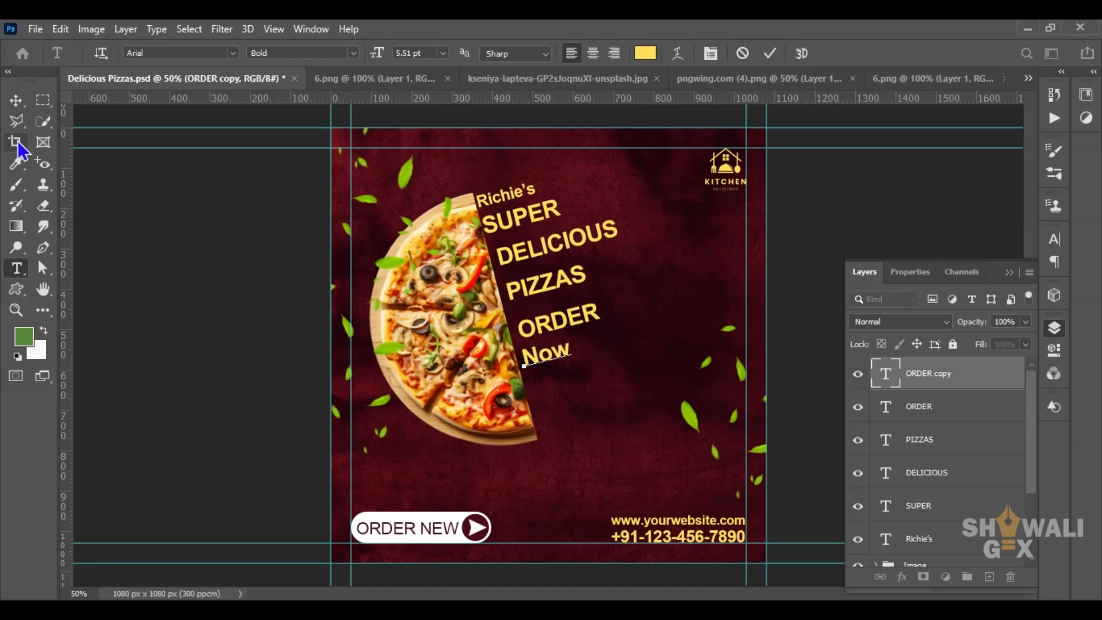
pyautogui.click(17, 101)
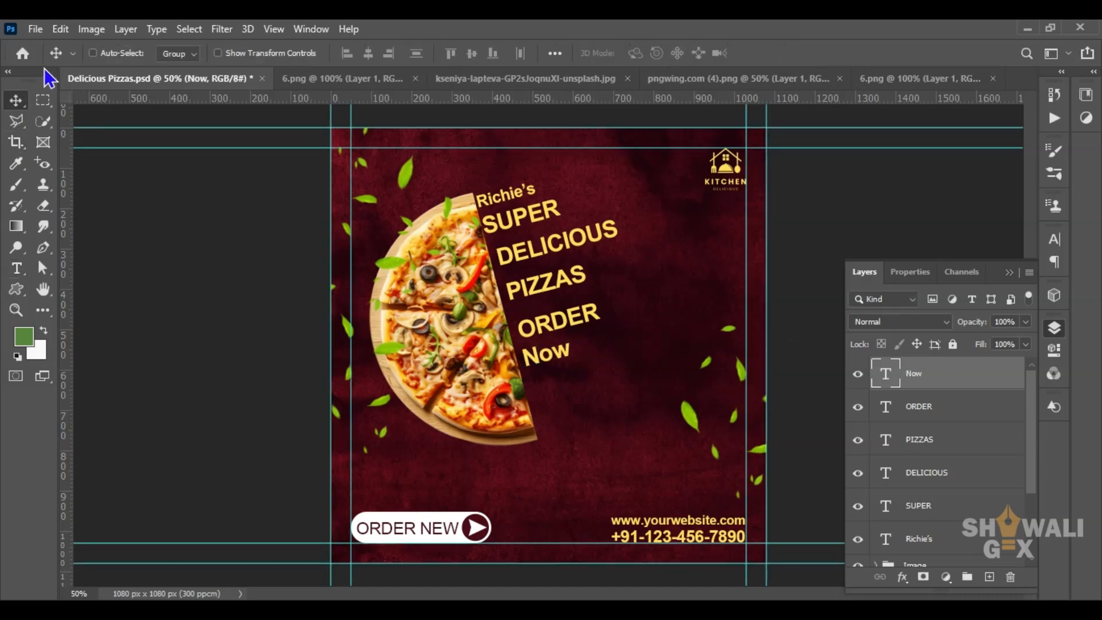
# - Duplicate the "Now" text just below it and change the copy to "Off"
pyautogui.hotkey('ctrl', 'j')
pyautogui.moveTo(543, 365); pyautogui.dragTo(552, 383)
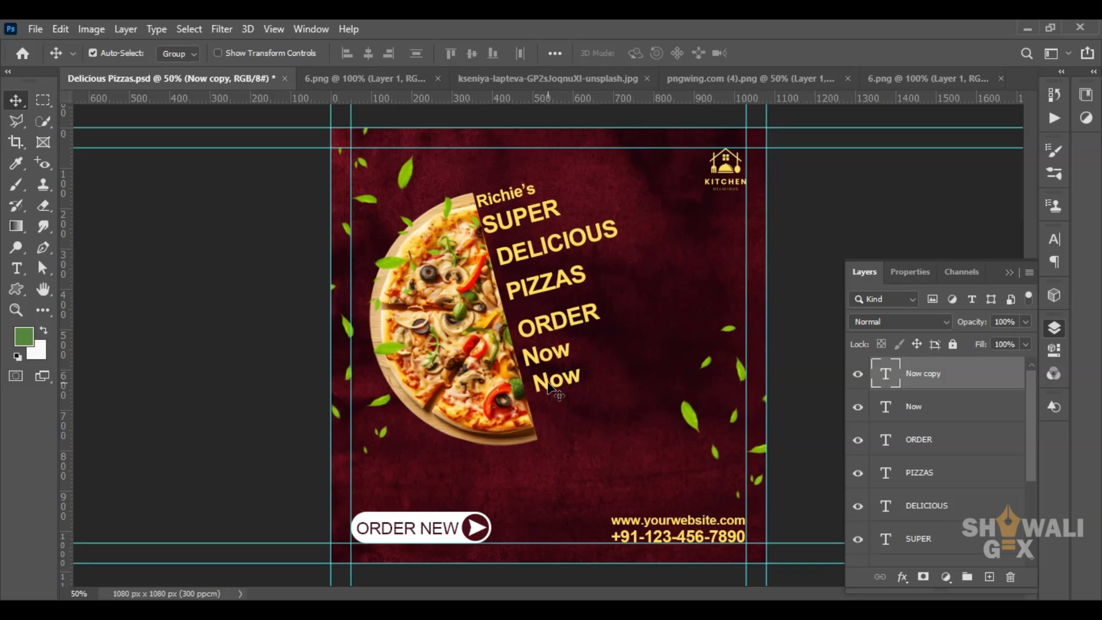
pyautogui.doubleClick(554, 380)
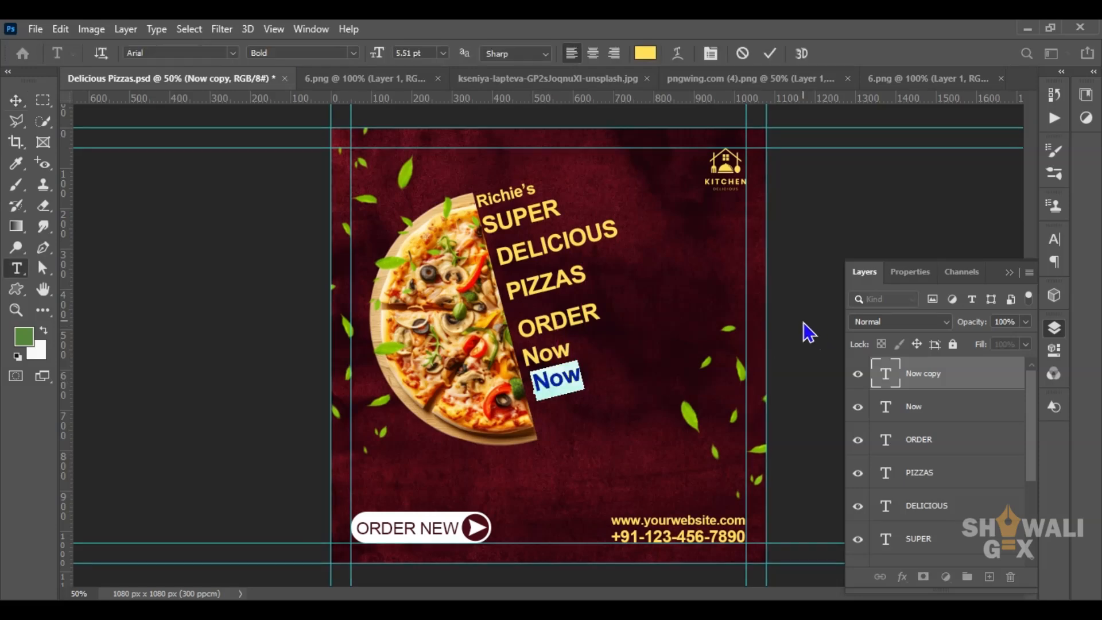
pyautogui.write('Off')
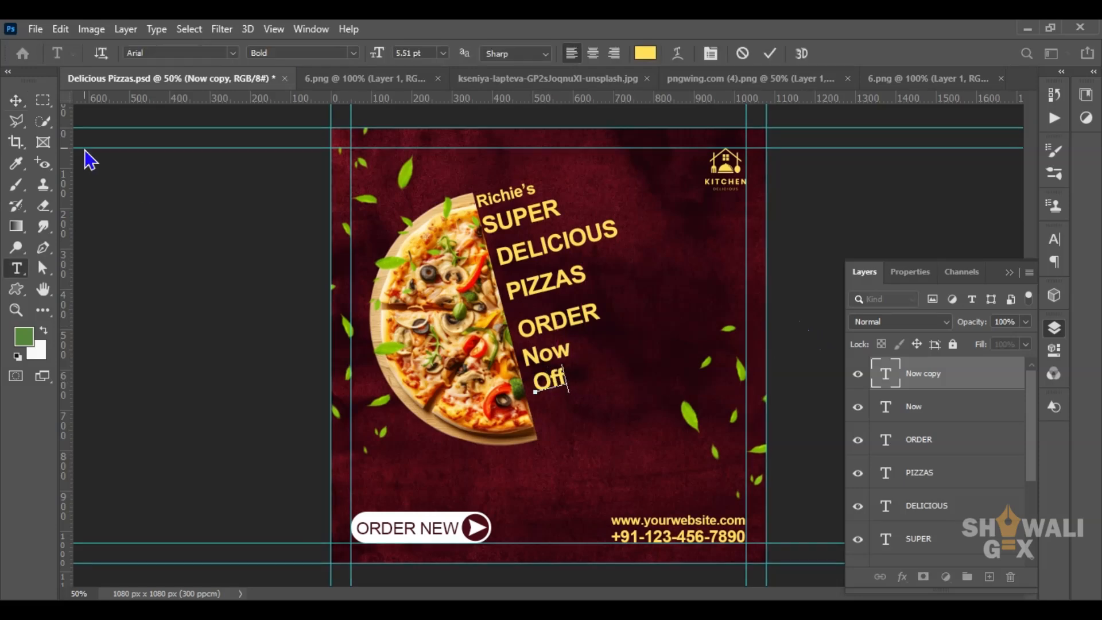
pyautogui.click(16, 100)
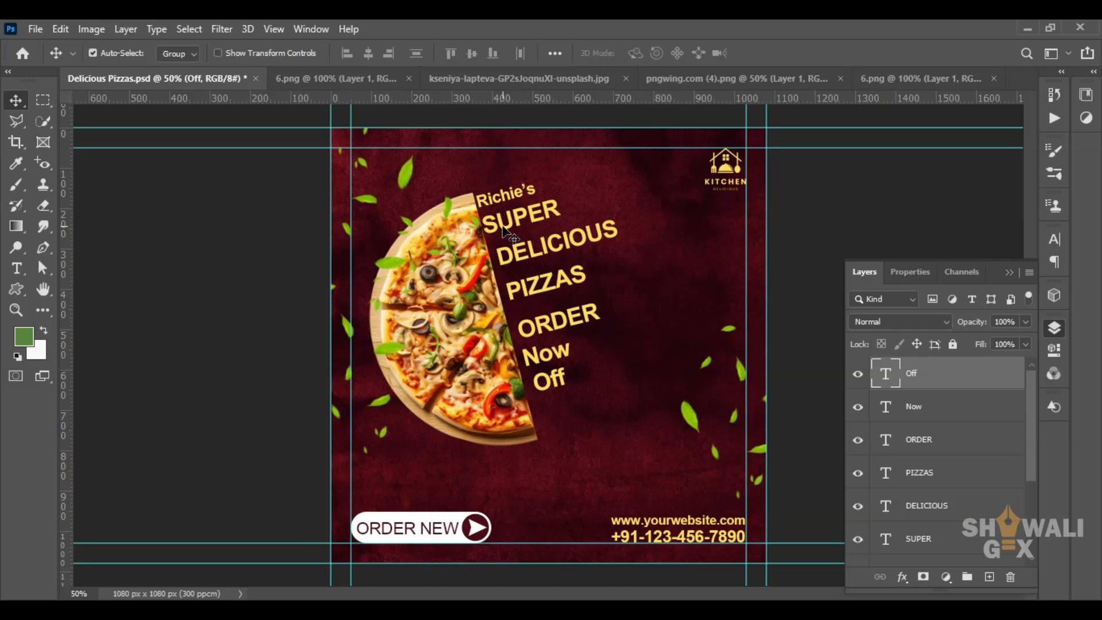
# - Set the "DELICIOUS" text's font to Acumin Variable Concept in the ExtraCondensed Black style
pyautogui.click(503, 229)
pyautogui.click(1055, 332)
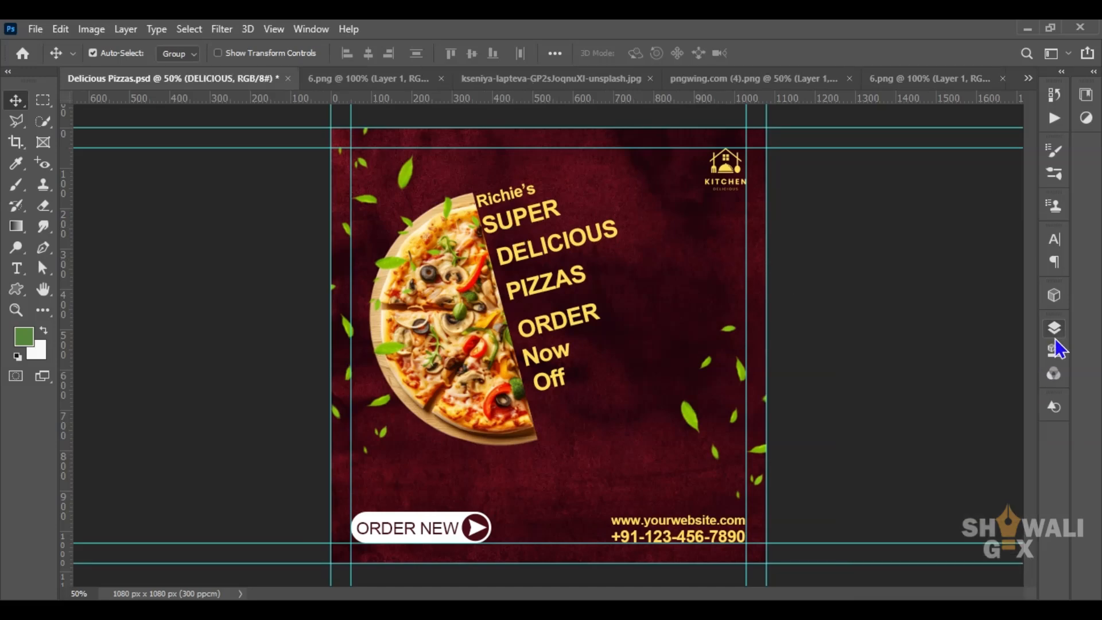
pyautogui.click(1055, 344)
pyautogui.click(1003, 439)
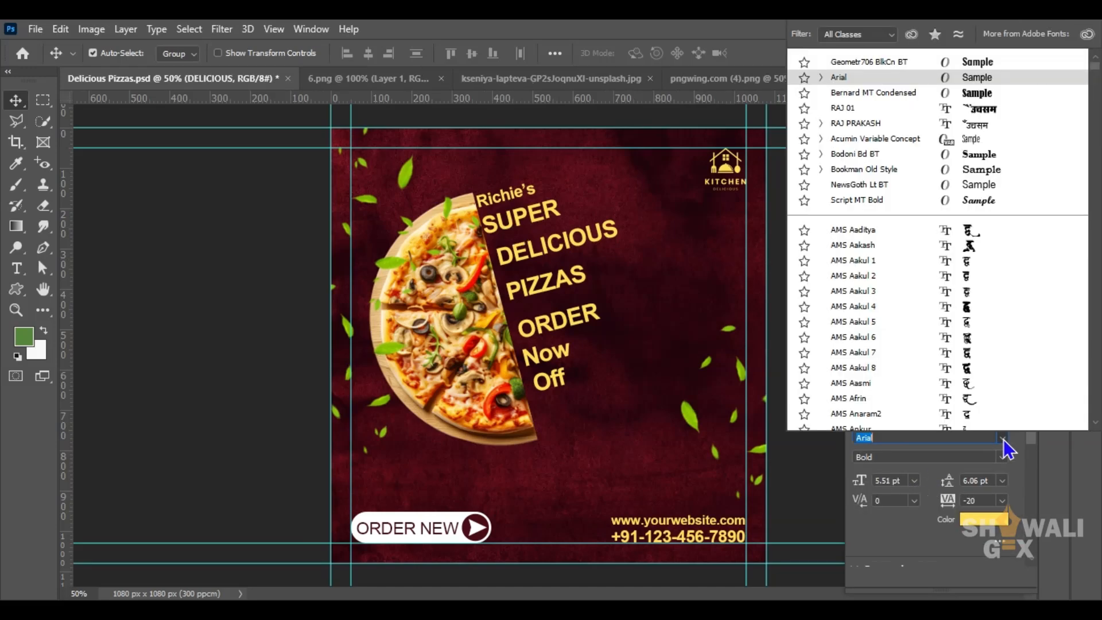
pyautogui.click(973, 139)
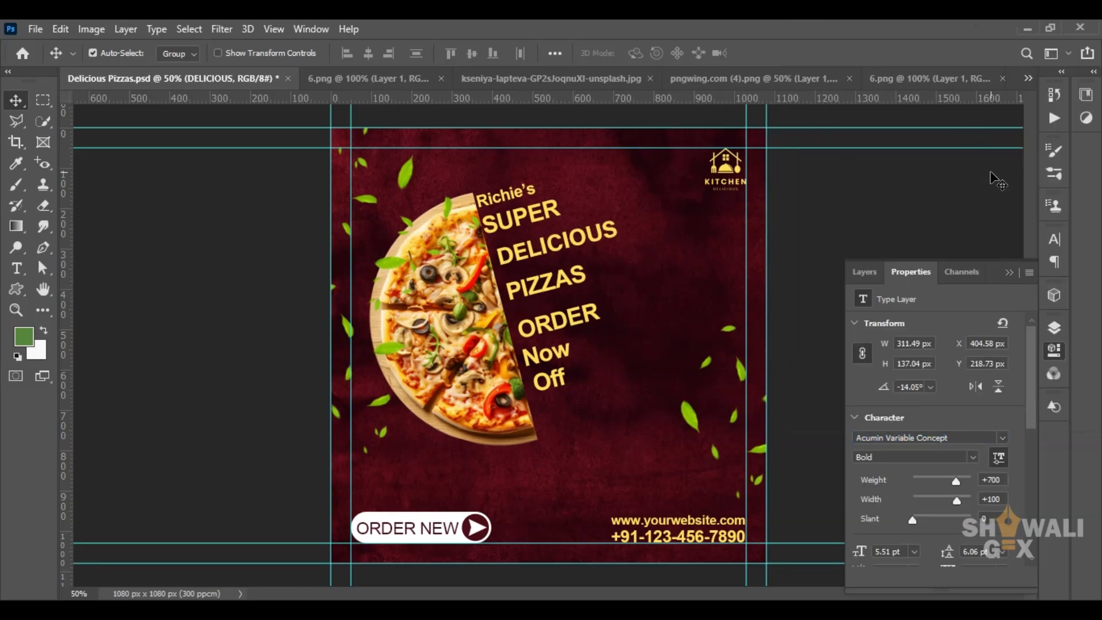
pyautogui.click(972, 457)
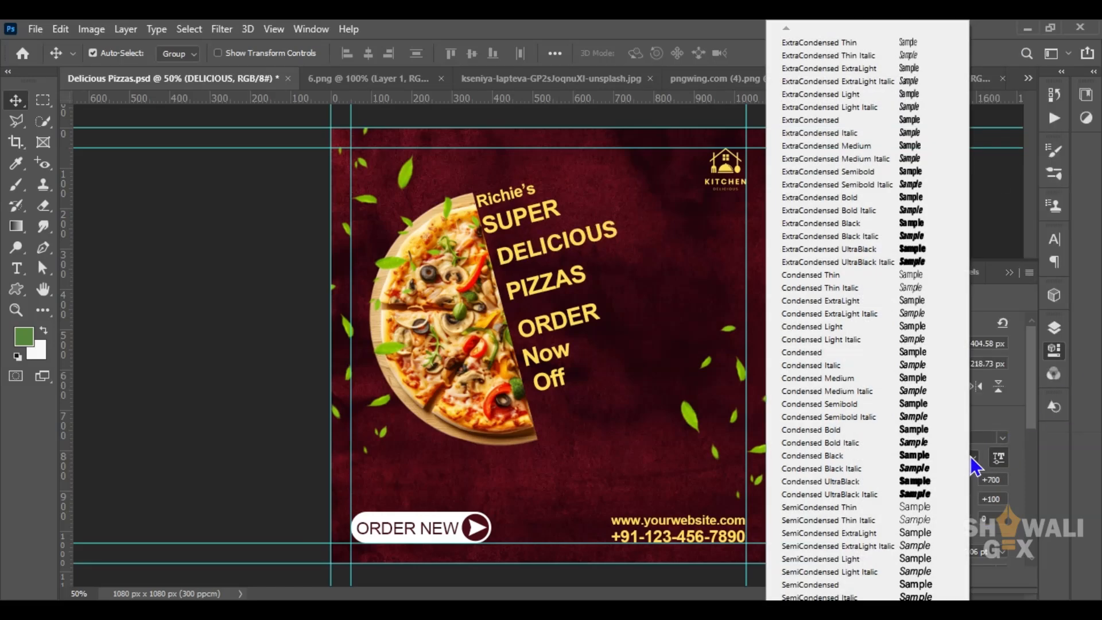
pyautogui.click(916, 224)
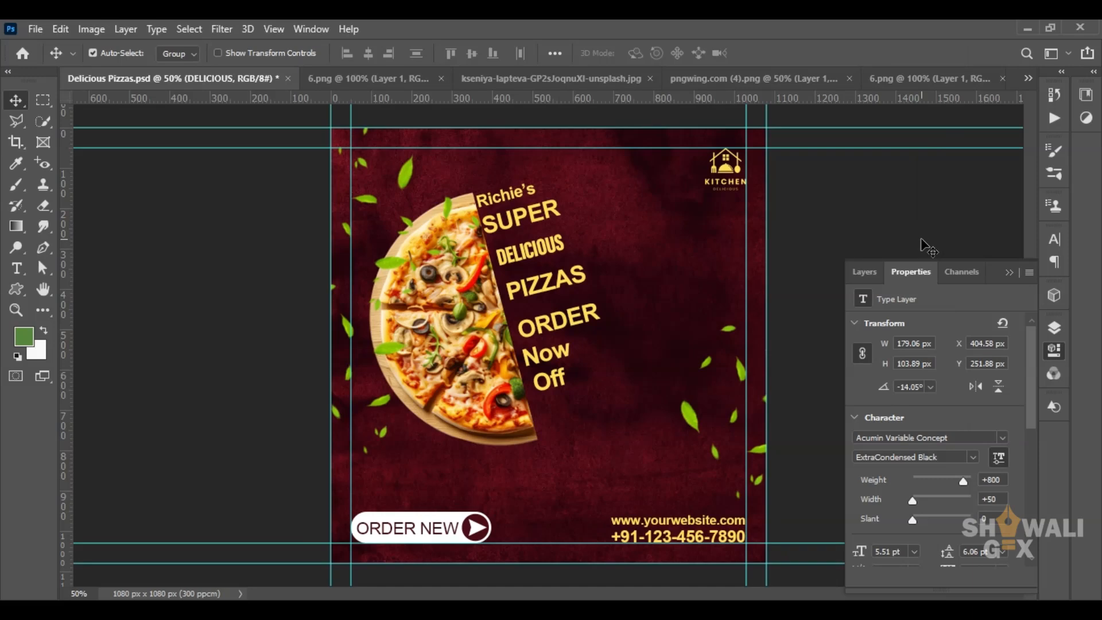
# - Set the "SUPER" text's font to Acumin Variable Concept in the ExtraCondensed Black style
pyautogui.click(537, 215)
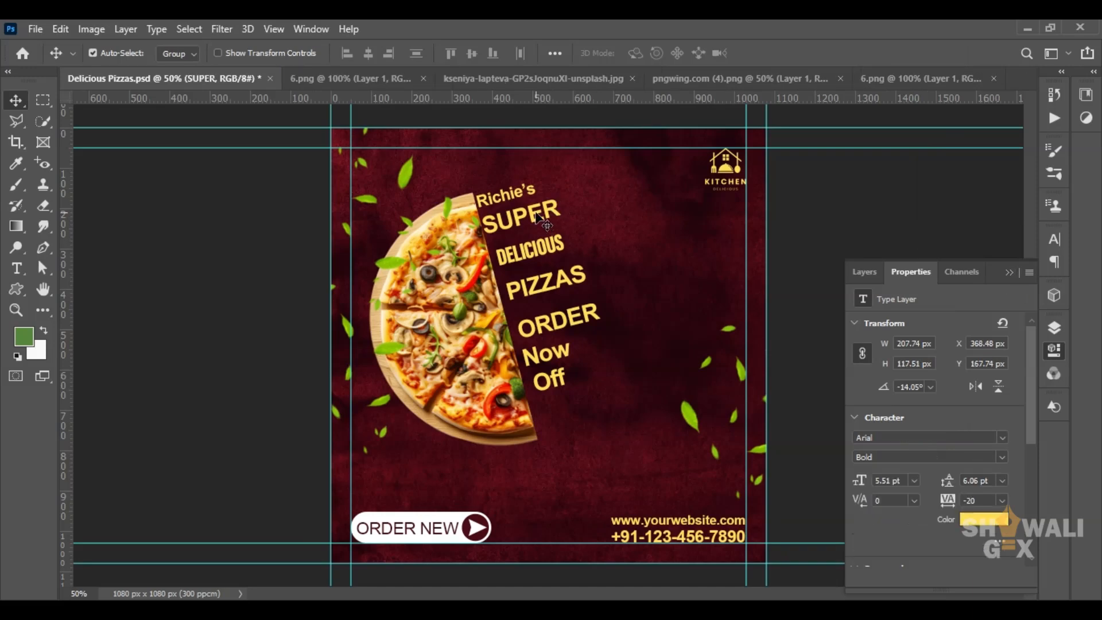
pyautogui.click(1003, 438)
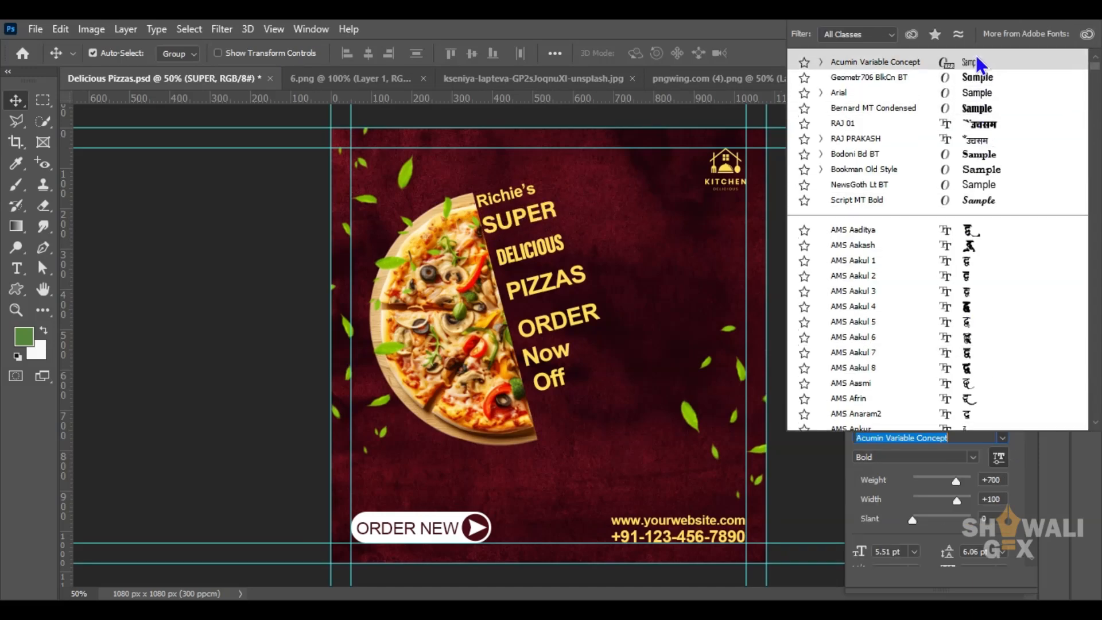
pyautogui.click(976, 63)
pyautogui.click(972, 457)
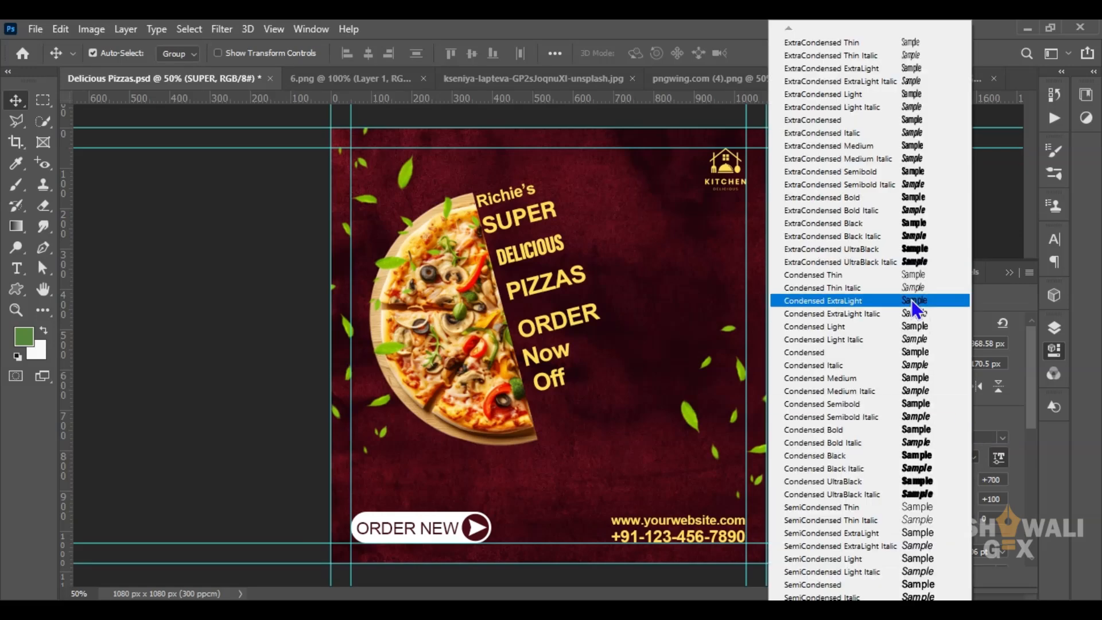
pyautogui.click(914, 223)
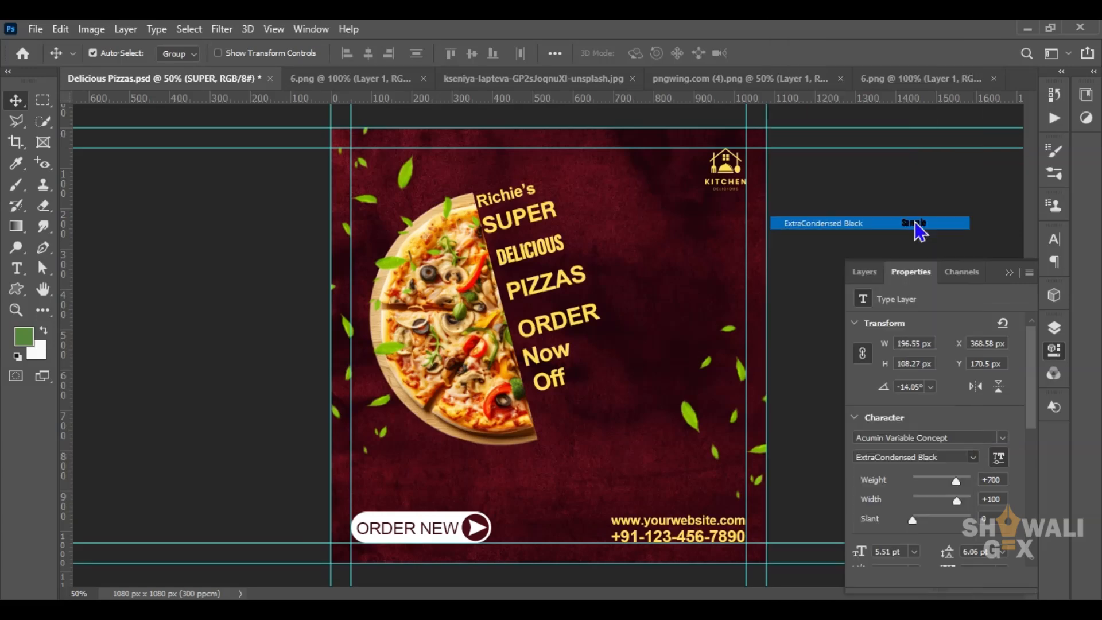
# - Set the "PIZZAS" text's font to Acumin Variable Concept in the ExtraCondensed Black style
pyautogui.click(554, 287)
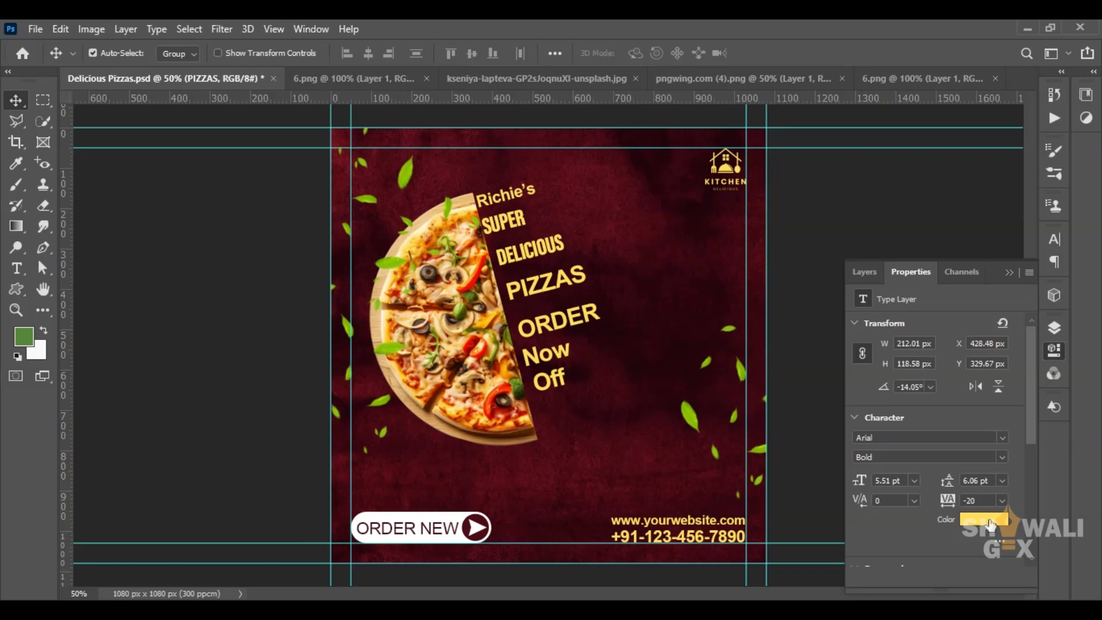
pyautogui.click(1001, 436)
pyautogui.click(907, 68)
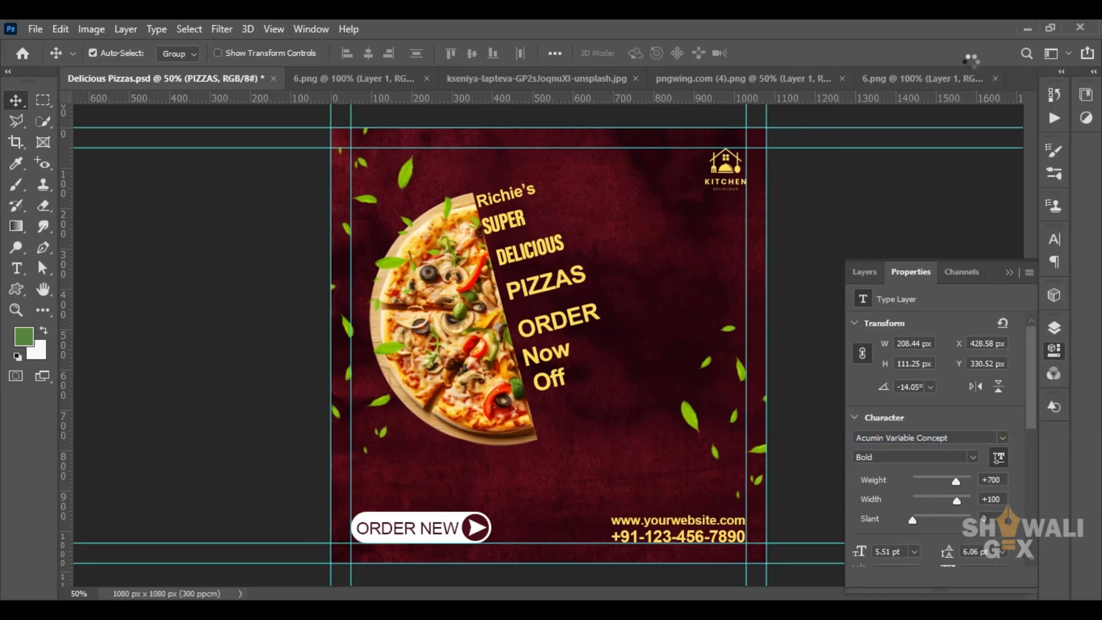
pyautogui.click(970, 457)
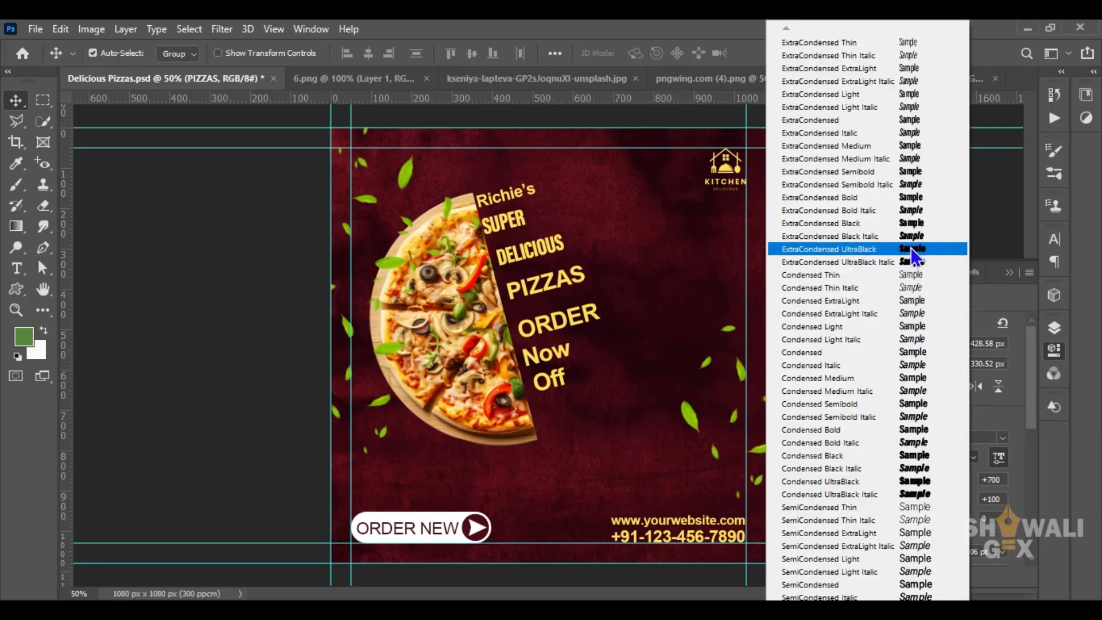
pyautogui.click(916, 224)
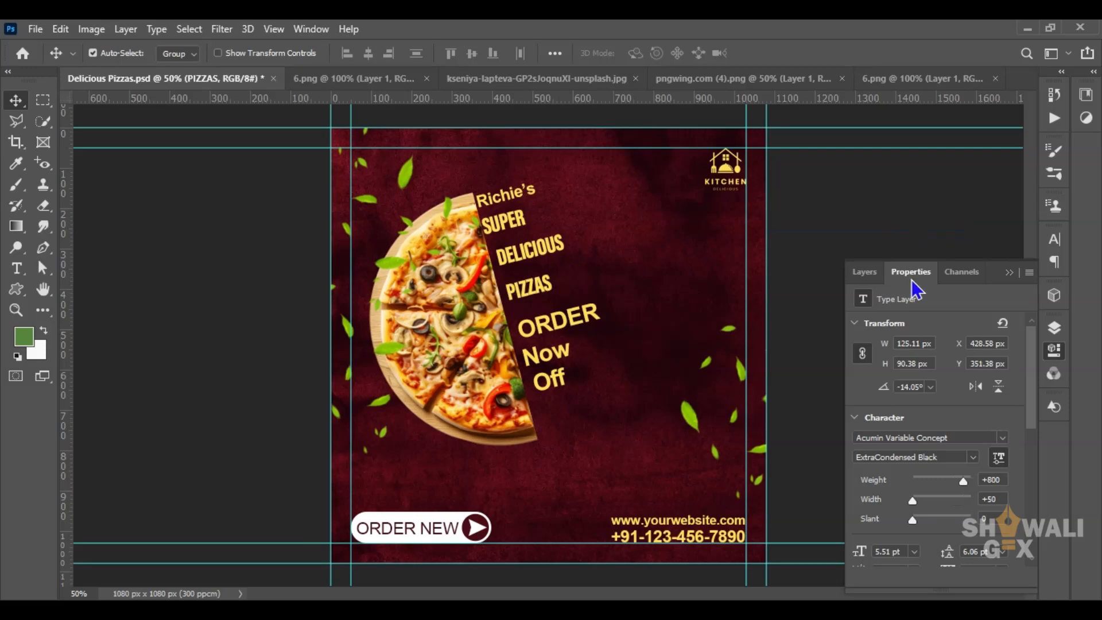
pyautogui.click(1010, 273)
# - Scale the "SUPER" text up to about 165% and nudge it up and left toward the pizza's cut edge
pyautogui.keyDown('ctrl'); pyautogui.click(515, 222); pyautogui.keyUp('ctrl')
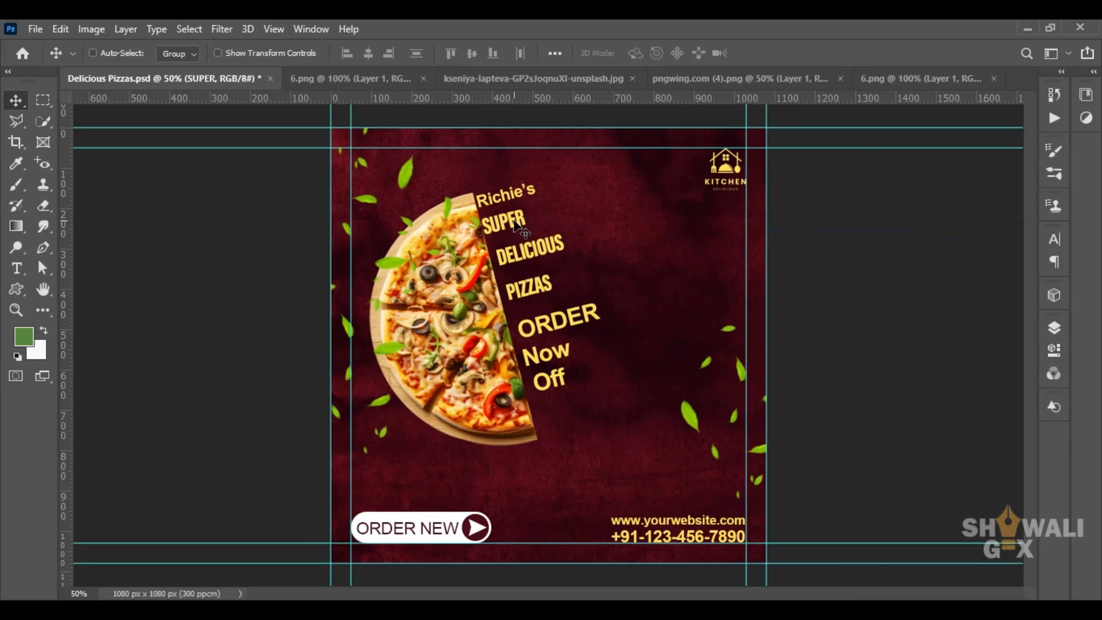
pyautogui.hotkey('ctrl', 't')
pyautogui.moveTo(527, 220); pyautogui.dragTo(558, 204)
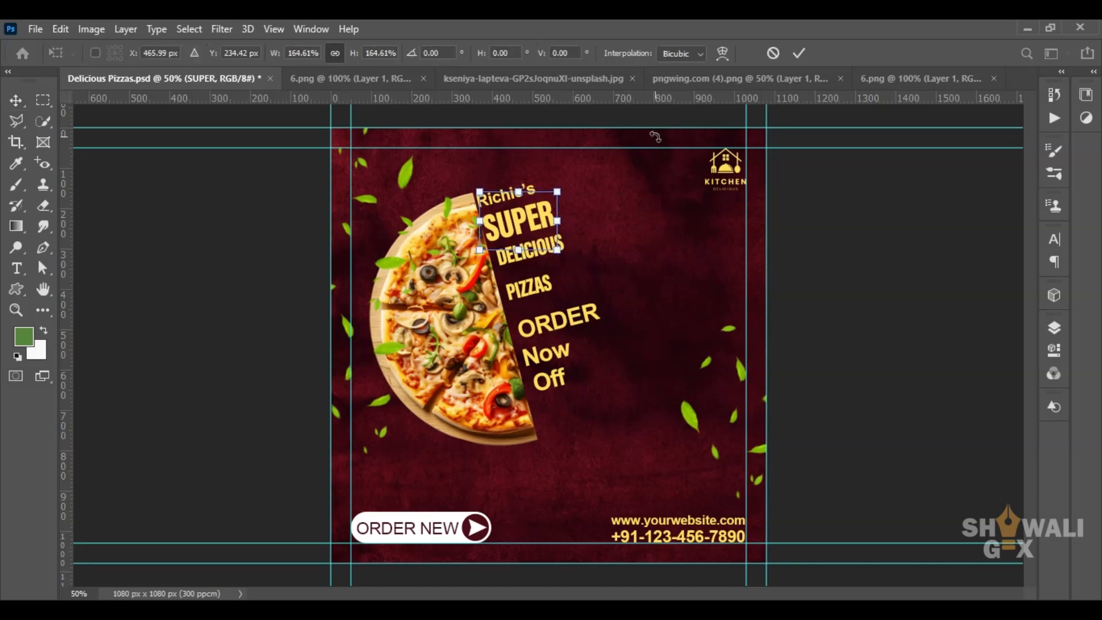
pyautogui.press('Up')
pyautogui.press('Up')
pyautogui.press('Up')
pyautogui.press('Up')
pyautogui.press('Up')
pyautogui.press('Up')
pyautogui.press('Up')
pyautogui.press('Up')
pyautogui.press('Up')
pyautogui.press('Up')
pyautogui.press('Up')
pyautogui.press('Up')
pyautogui.press('Up')
pyautogui.press('Up')
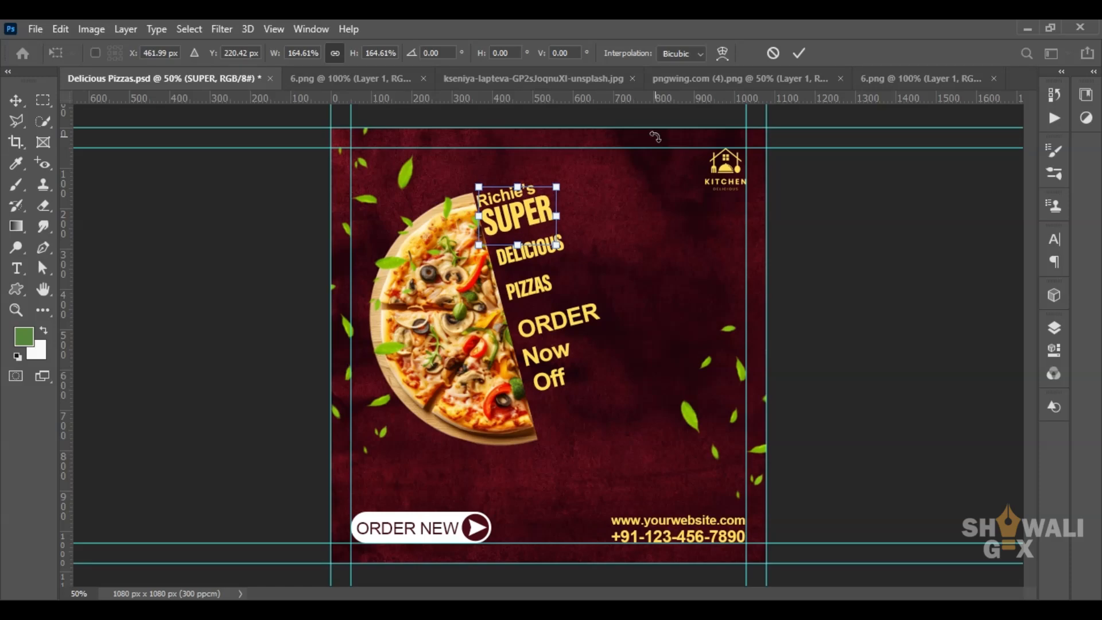
pyautogui.press('Left')
pyautogui.press('Left')
pyautogui.press('Left')
pyautogui.press('Left')
pyautogui.press('Down')
pyautogui.press('Down')
pyautogui.press('Down')
pyautogui.press('Down')
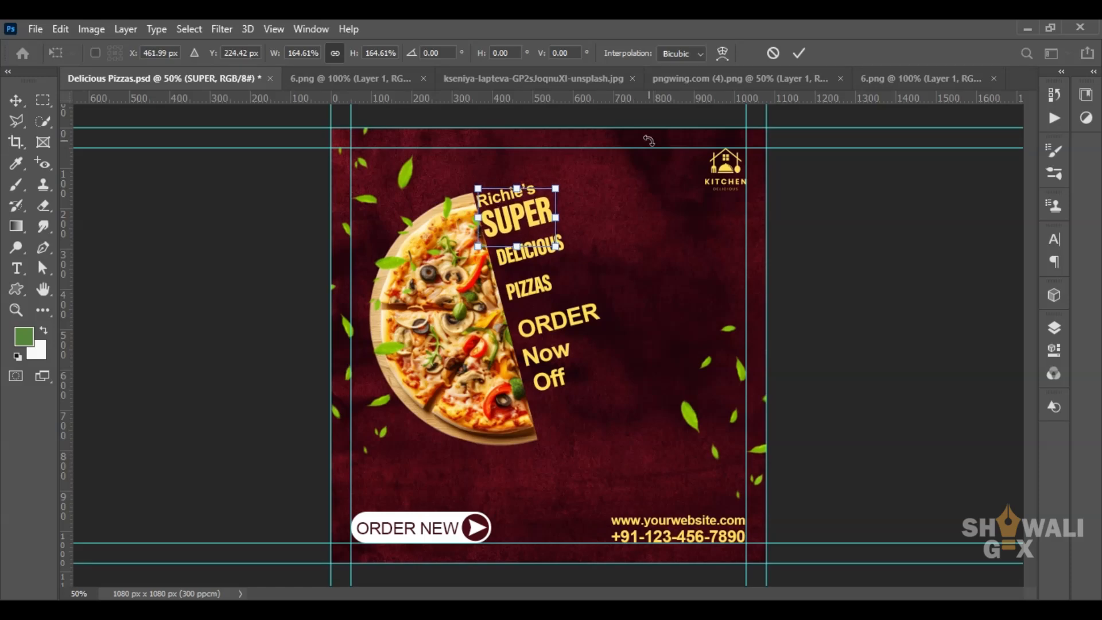
# - Enlarge the "SUPER" text slightly more and nudge it up close beneath "Richie's"
pyautogui.moveTo(564, 247); pyautogui.dragTo(569, 247)
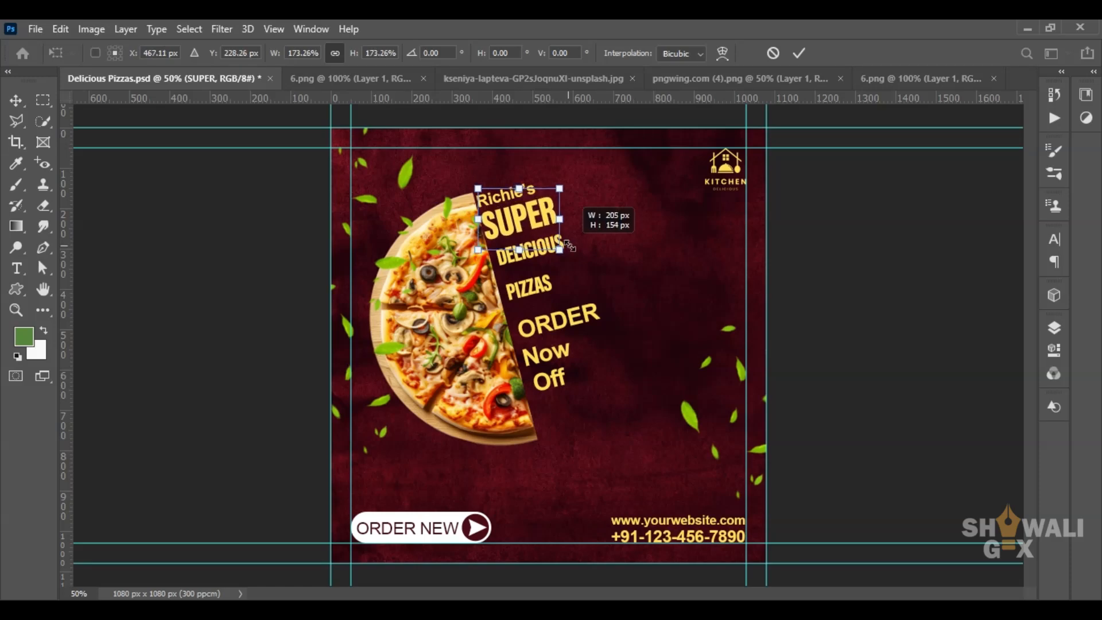
pyautogui.press('Return')
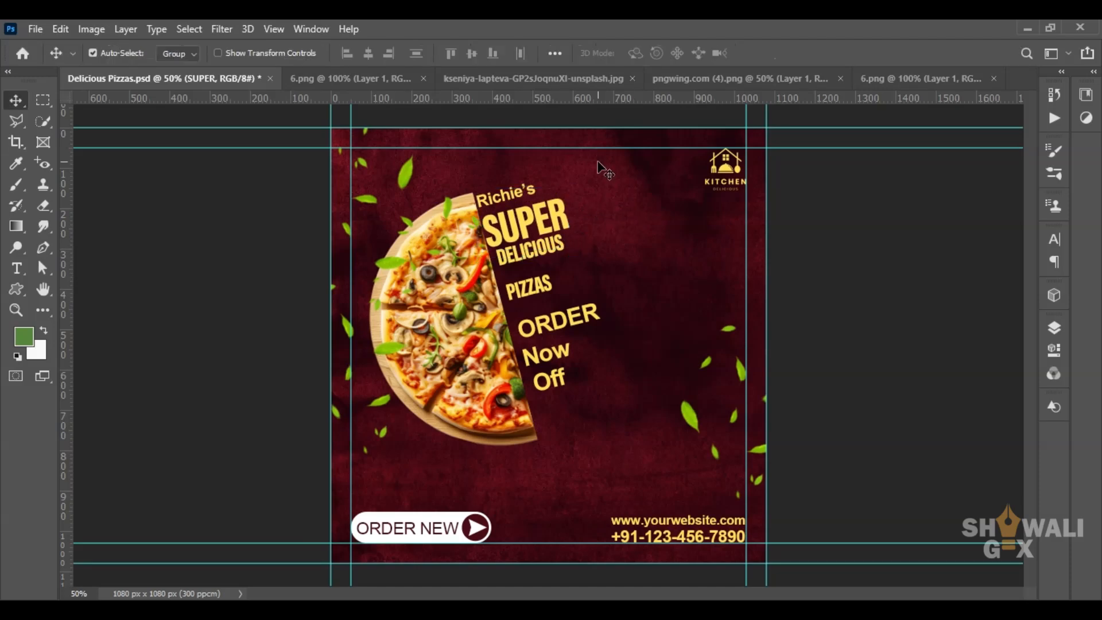
pyautogui.press('Up')
pyautogui.press('Up')
pyautogui.press('Up')
pyautogui.press('Up')
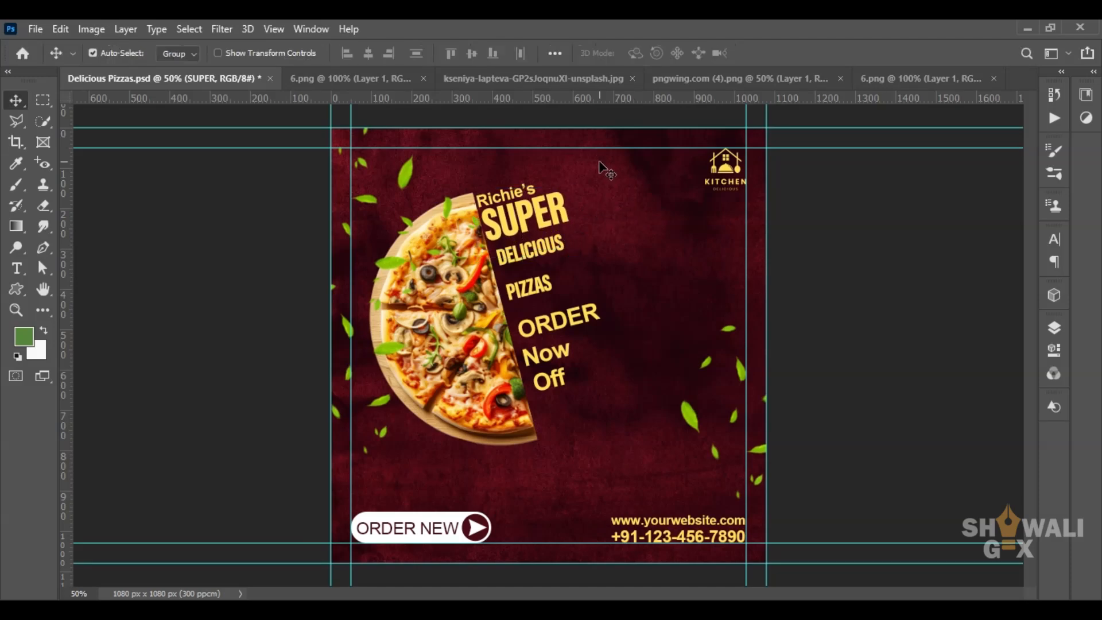
# - Scale the "DELICIOUS" text up to about 224% and fit it closely beneath "SUPER" along the pizza's cut edge
pyautogui.click(534, 262)
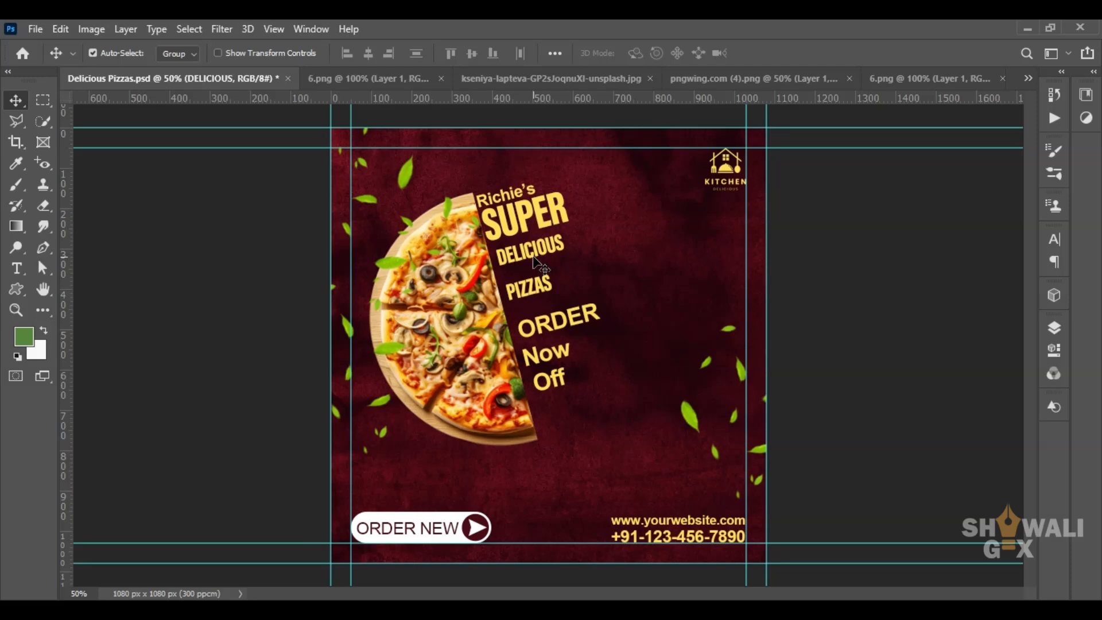
pyautogui.hotkey('ctrl', 't')
pyautogui.moveTo(563, 250); pyautogui.dragTo(566, 251)
pyautogui.moveTo(600, 245); pyautogui.dragTo(590, 244)
pyautogui.press('Up')
pyautogui.press('Up')
pyautogui.press('Up')
pyautogui.press('Up')
pyautogui.press('Up')
pyautogui.press('Up')
pyautogui.press('Up')
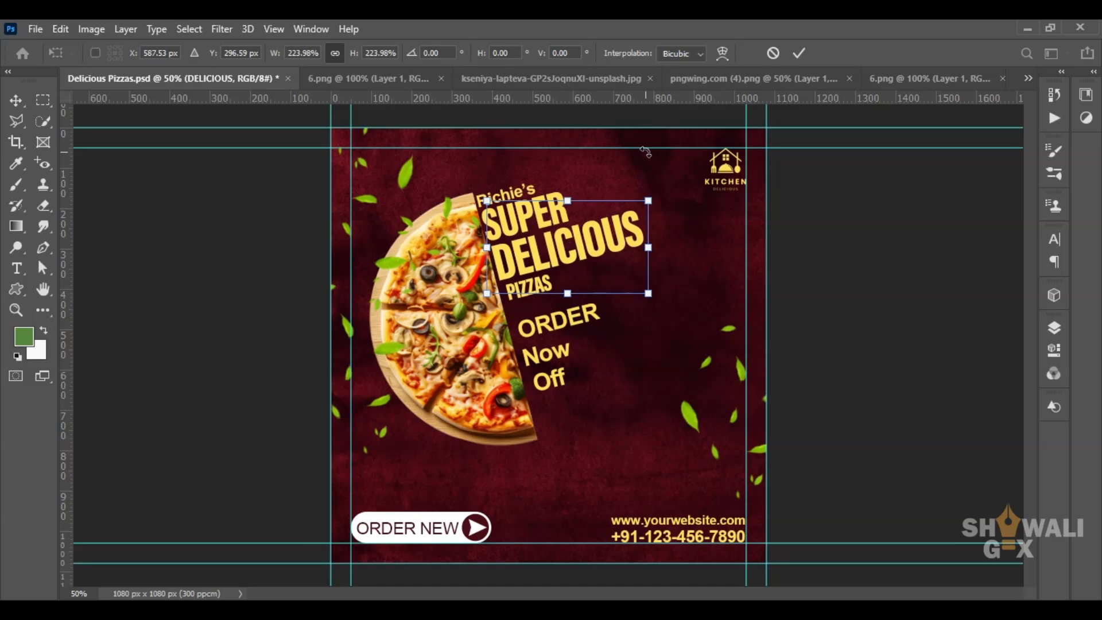
pyautogui.press('Return')
# - Move the "ORDER", "Now" and "Off" texts down together to make room beneath "PIZZAS"
pyautogui.click(539, 291)
pyautogui.click(547, 325)
pyautogui.keyDown('shift'); pyautogui.click(548, 351); pyautogui.keyUp('shift')
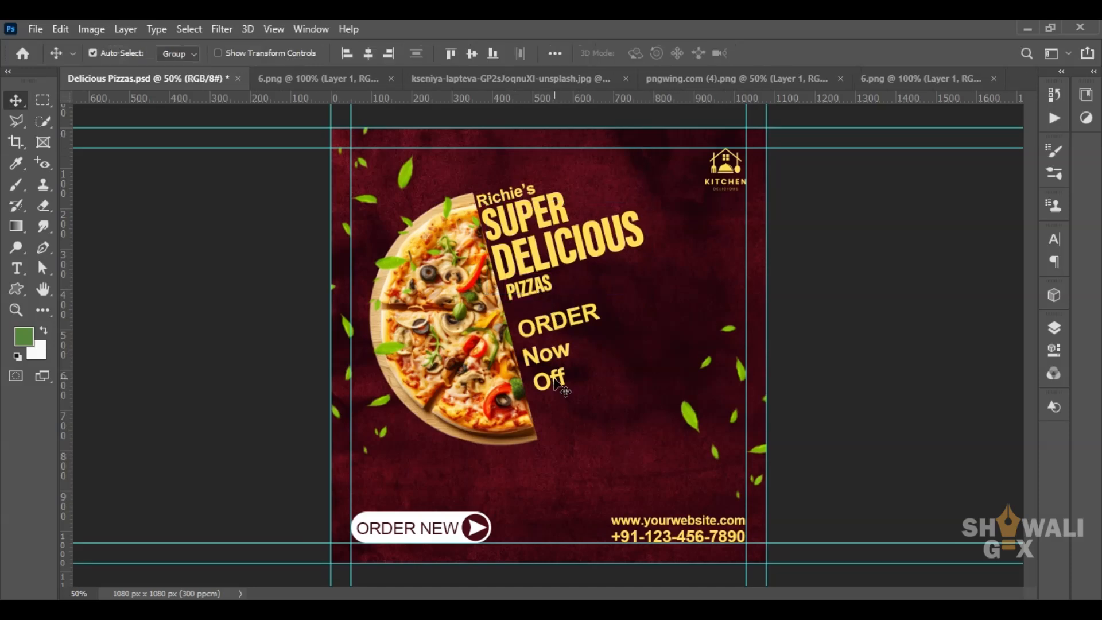
pyautogui.moveTo(555, 381); pyautogui.dragTo(577, 448)
# - Scale the "PIZZAS" text up to about 421% and fit it closely beneath "DELICIOUS" along the pizza's cut edge
pyautogui.click(527, 289)
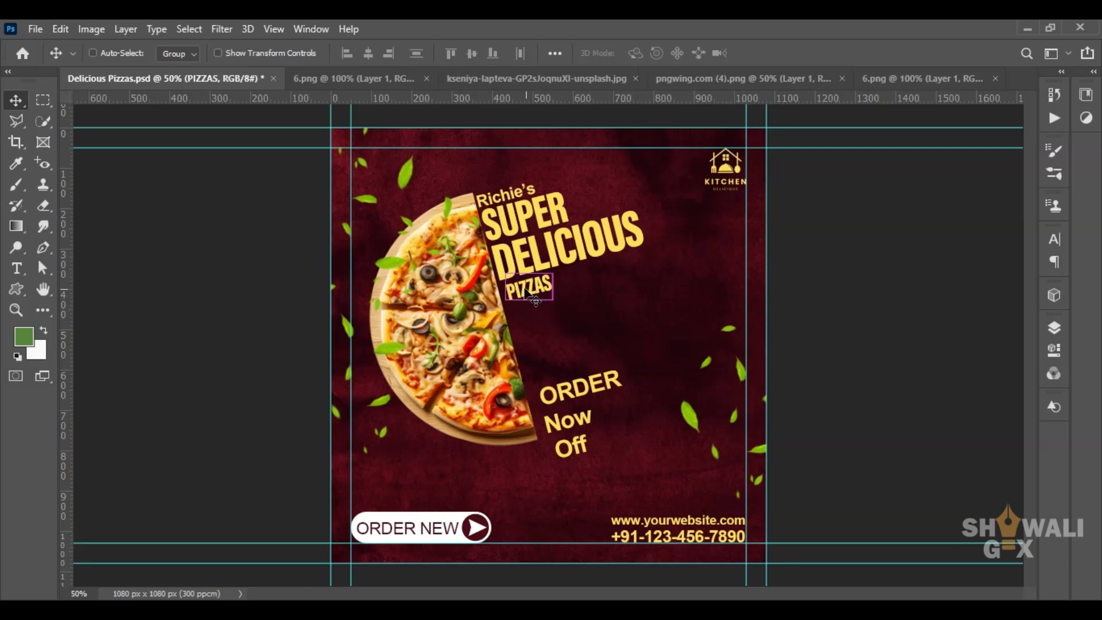
pyautogui.hotkey('ctrl', 't')
pyautogui.moveTo(549, 310); pyautogui.dragTo(755, 373)
pyautogui.moveTo(708, 331); pyautogui.dragTo(697, 283)
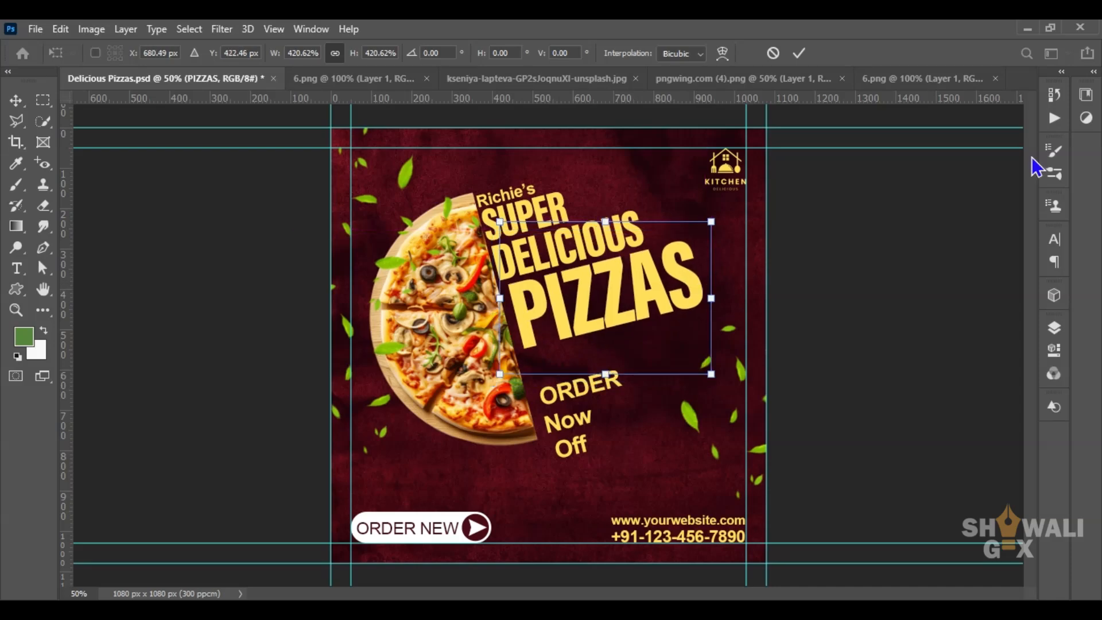
pyautogui.press('Down')
pyautogui.press('Down')
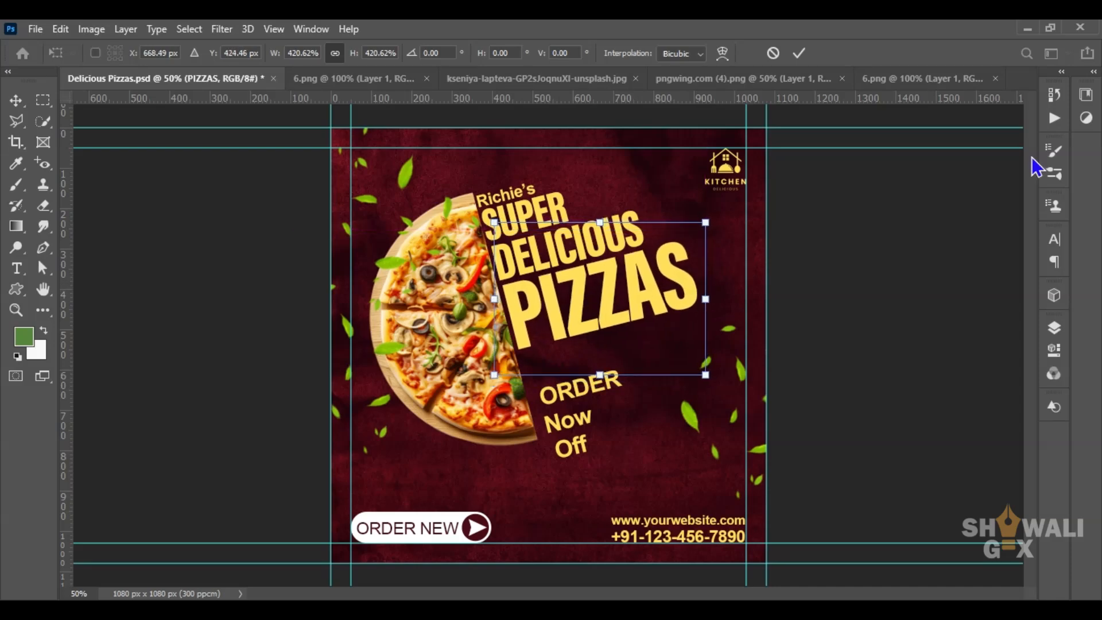
pyautogui.press('Down')
pyautogui.press('Down')
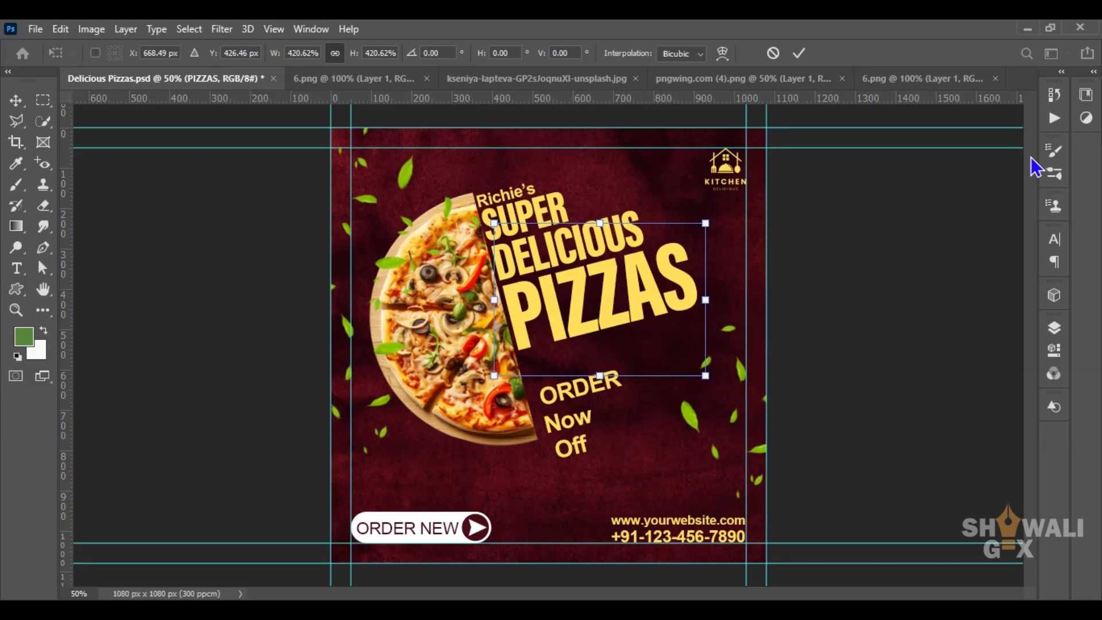
pyautogui.press('Return')
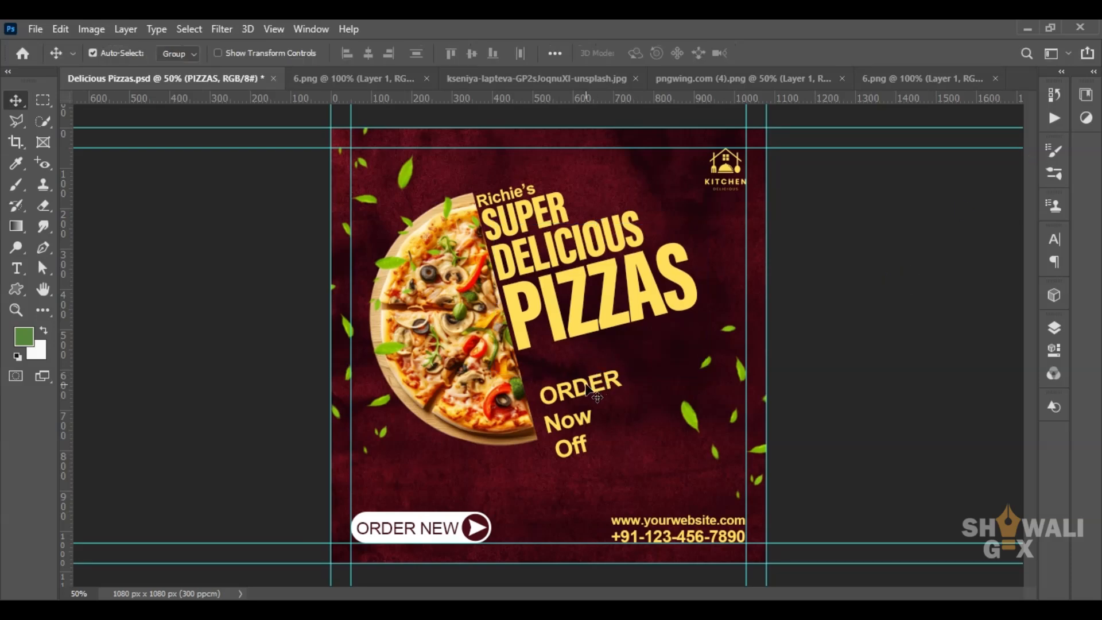
# - Shrink the "ORDER" text beside the pizza's lower cut edge and line up "Now" and "Off" closely beneath it
pyautogui.keyDown('ctrl'); pyautogui.click(586, 389); pyautogui.keyUp('ctrl')
pyautogui.hotkey('ctrl', 't')
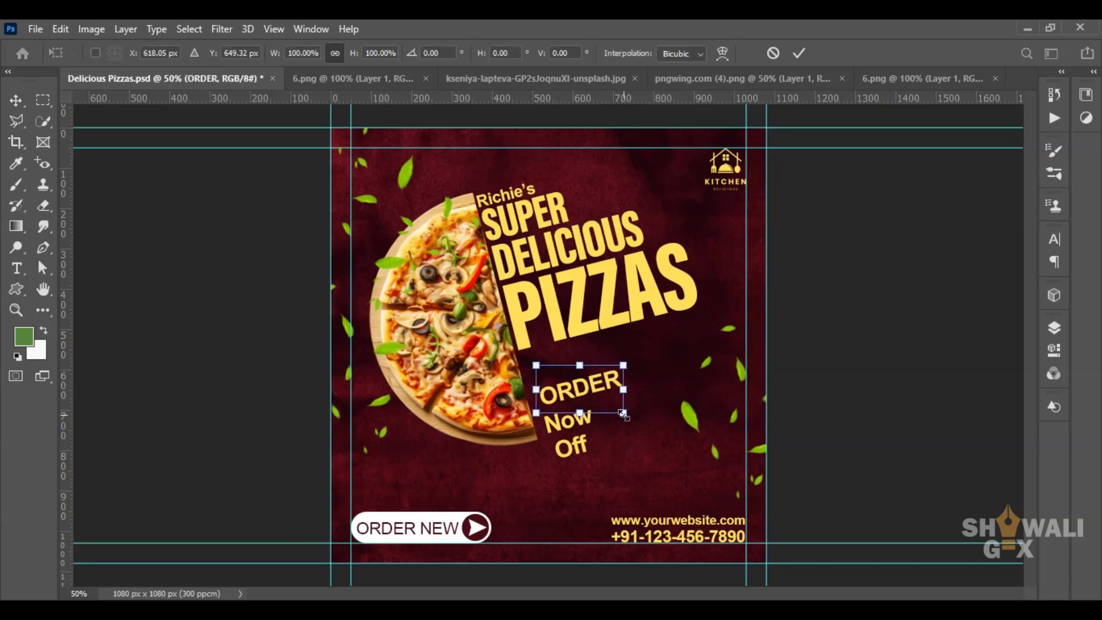
pyautogui.moveTo(623, 413); pyautogui.dragTo(560, 408)
pyautogui.press('Return')
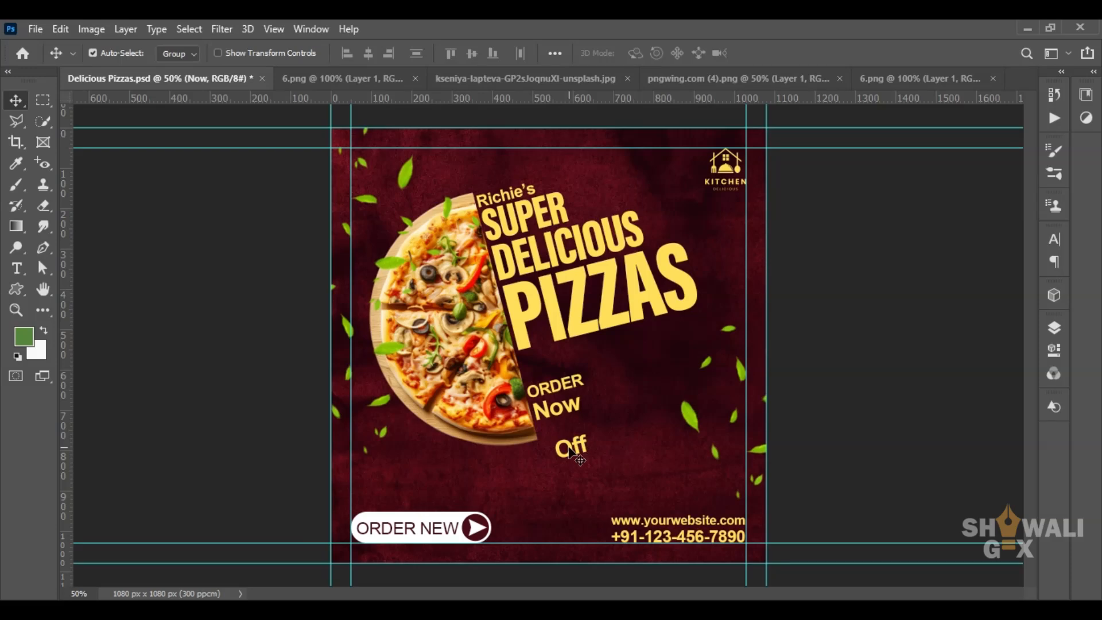
pyautogui.moveTo(571, 450); pyautogui.dragTo(555, 435)
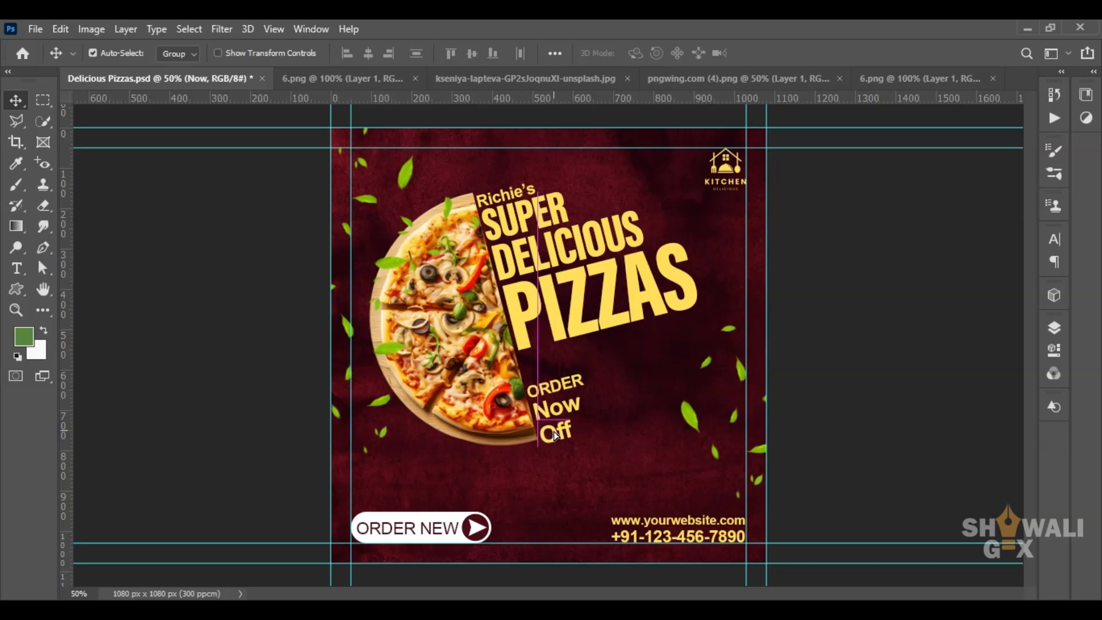
# - Scale the "Now" and "Off" texts down together to about 87%
pyautogui.click(568, 408)
pyautogui.hotkey('ctrl', 't')
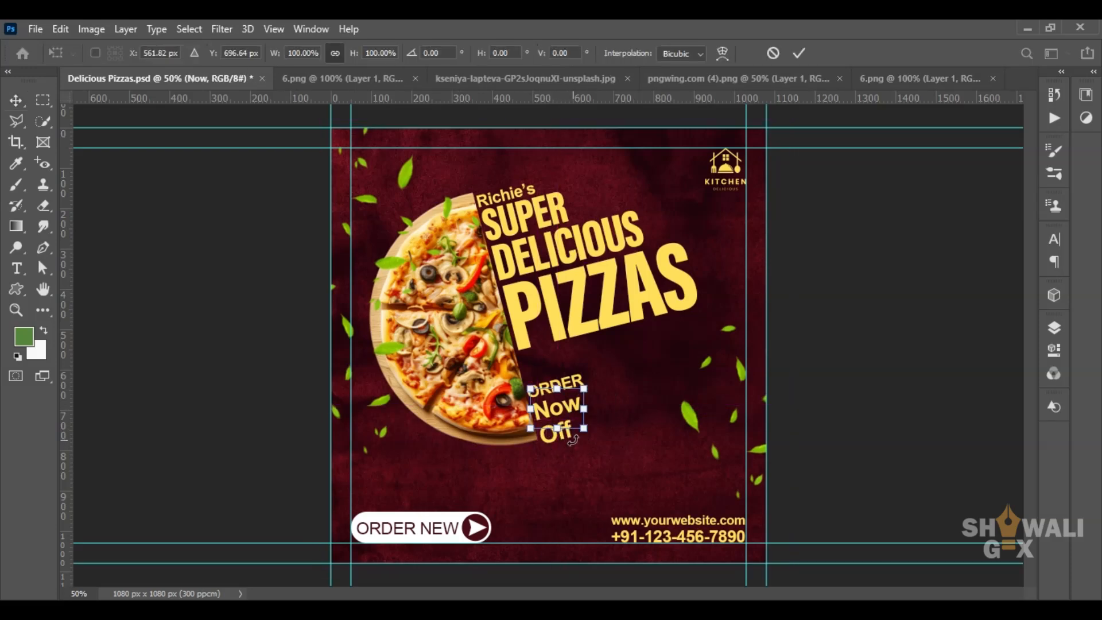
pyautogui.press('Return')
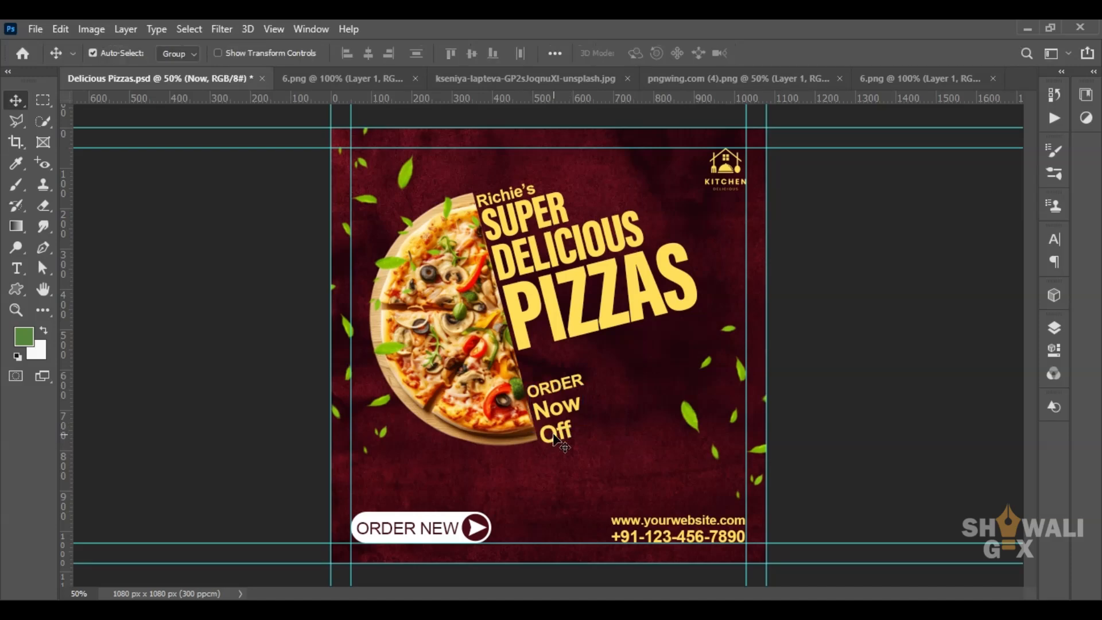
pyautogui.keyDown('shift'); pyautogui.click(555, 442); pyautogui.keyUp('shift')
pyautogui.hotkey('ctrl', 't')
pyautogui.moveTo(580, 445); pyautogui.dragTo(582, 430)
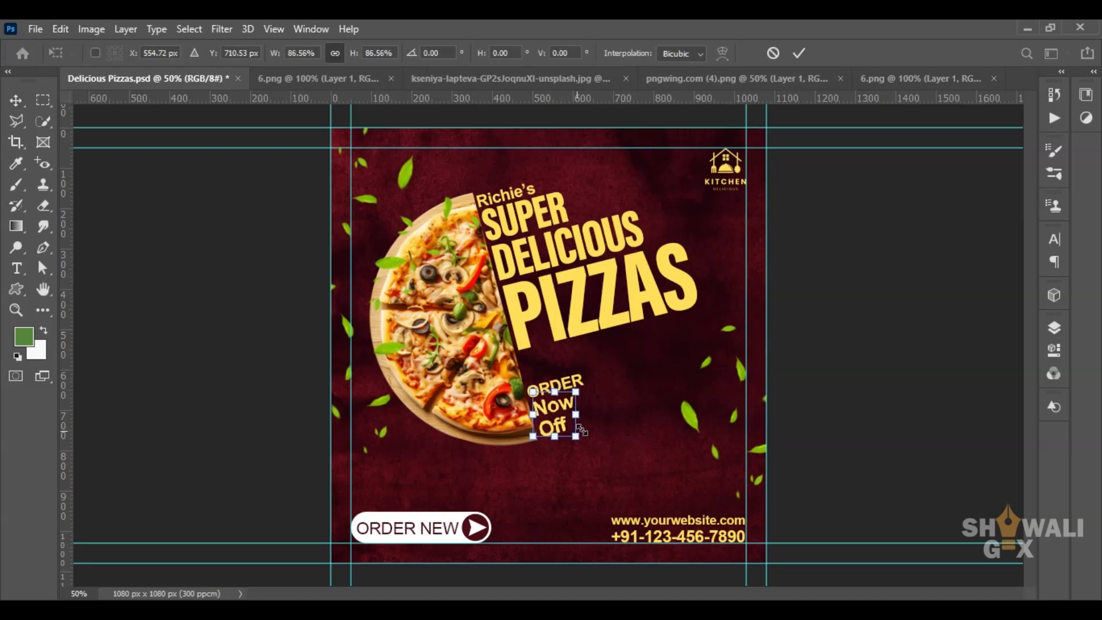
pyautogui.press('Return')
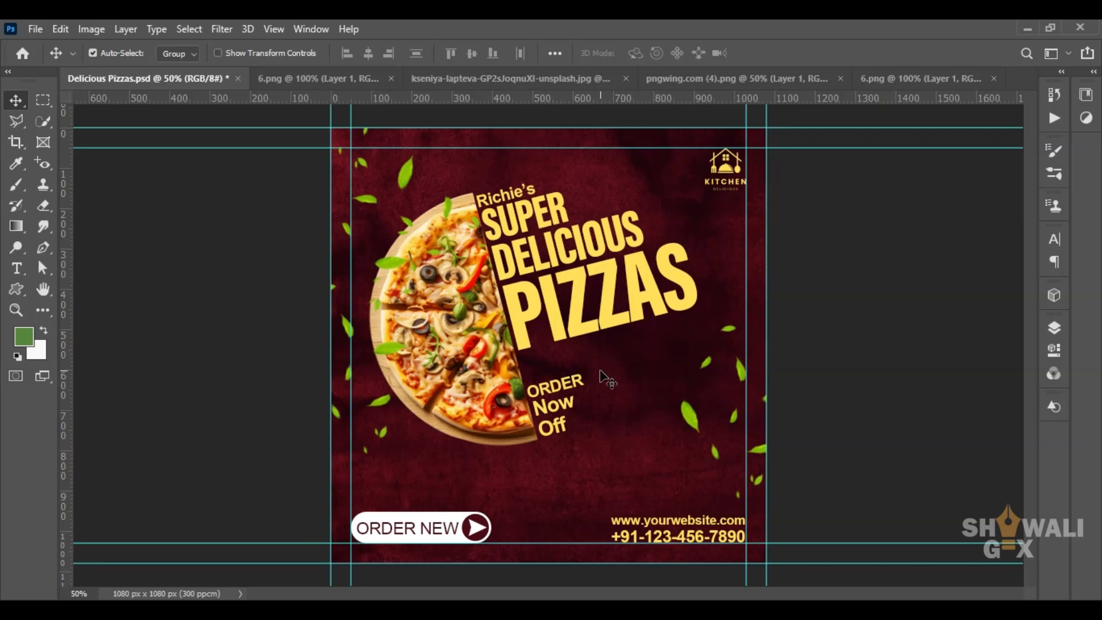
pyautogui.click(531, 261)
pyautogui.hotkey('ctrl', 't')
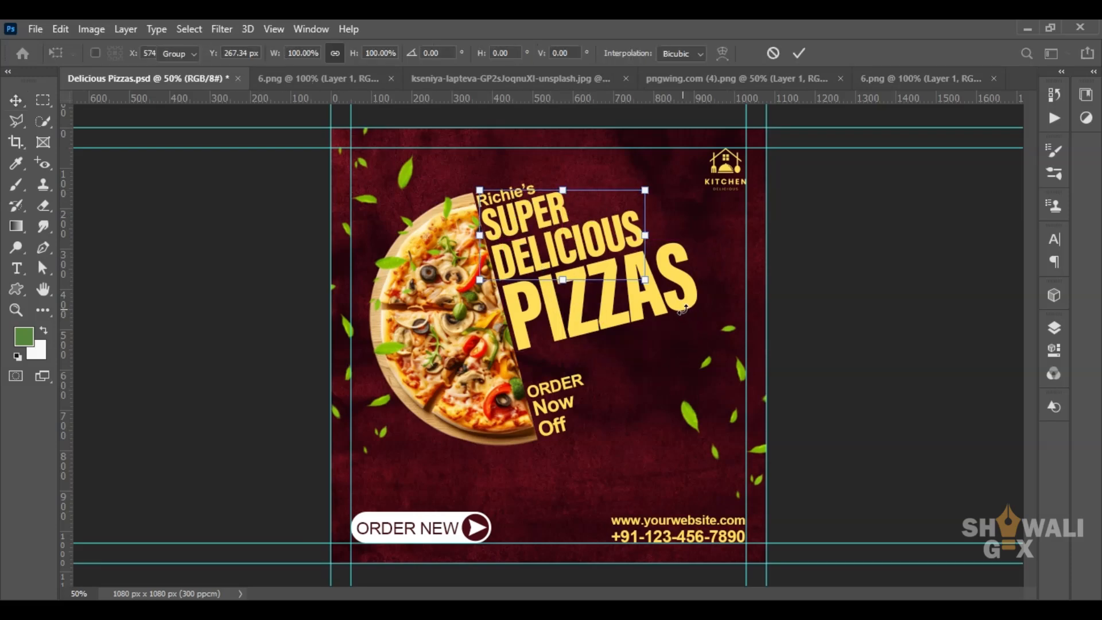
pyautogui.press('Escape')
pyautogui.keyDown('shift'); pyautogui.click(578, 313); pyautogui.keyUp('shift')
pyautogui.hotkey('ctrl', 't')
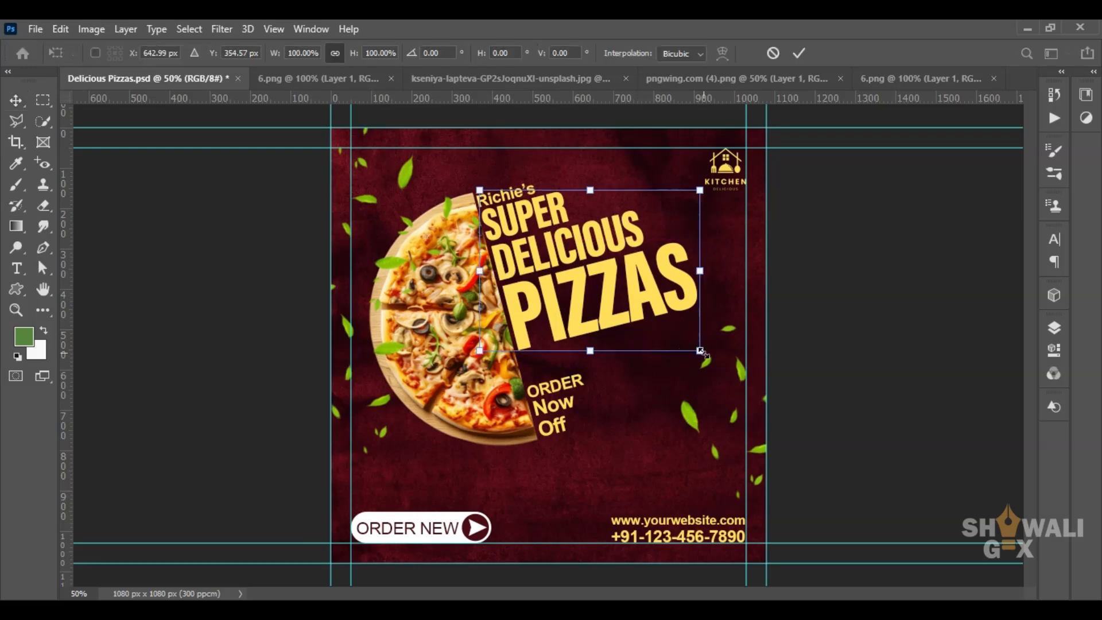
pyautogui.moveTo(701, 351); pyautogui.dragTo(672, 326)
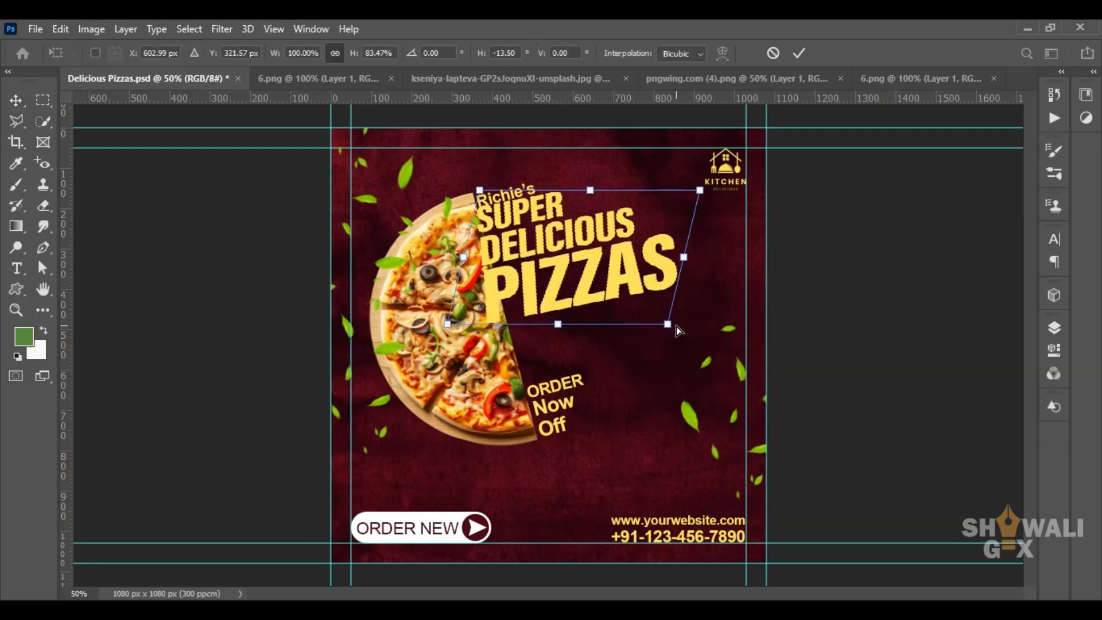
pyautogui.hotkey('ctrl', 'z')
pyautogui.press('Escape')
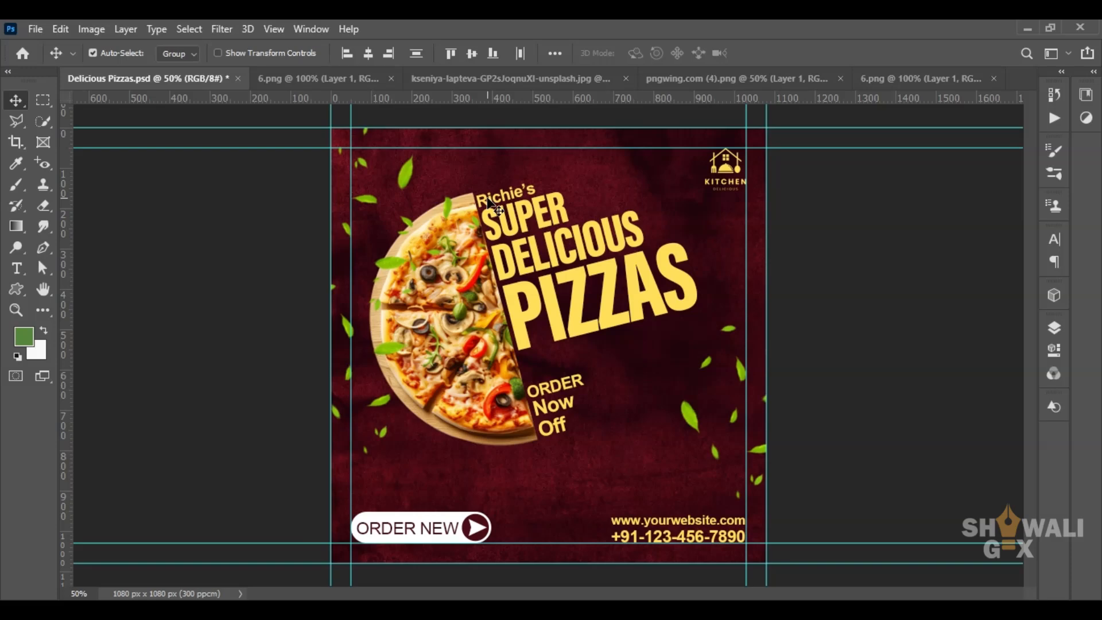
# - Scale the headline texts from "Richie's" to "PIZZAS" down together to about 84% and nudge them along the pizza's cut edge
pyautogui.hotkey('ctrl', 't')
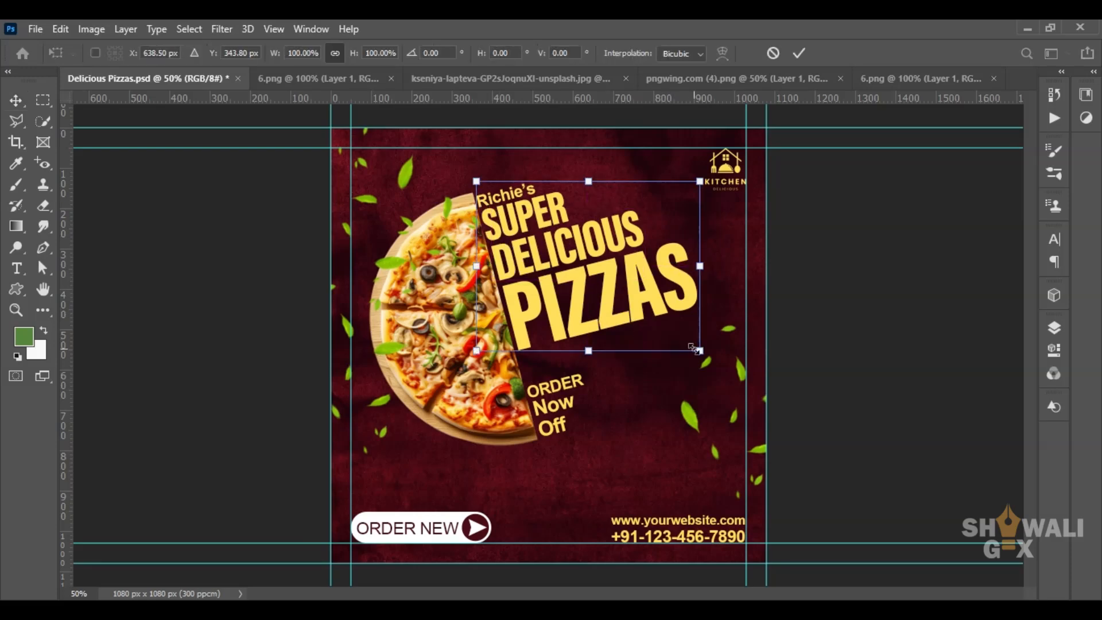
pyautogui.moveTo(693, 347); pyautogui.dragTo(662, 321)
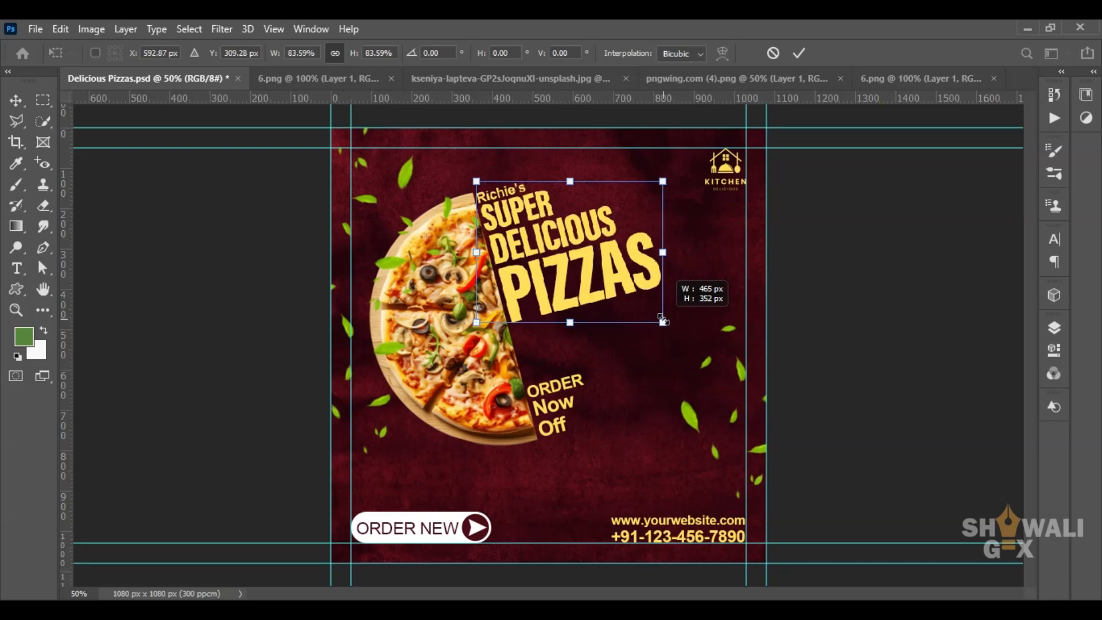
pyautogui.moveTo(663, 251); pyautogui.dragTo(657, 253)
pyautogui.press('Right')
pyautogui.press('Right')
pyautogui.press('Right')
pyautogui.press('Right')
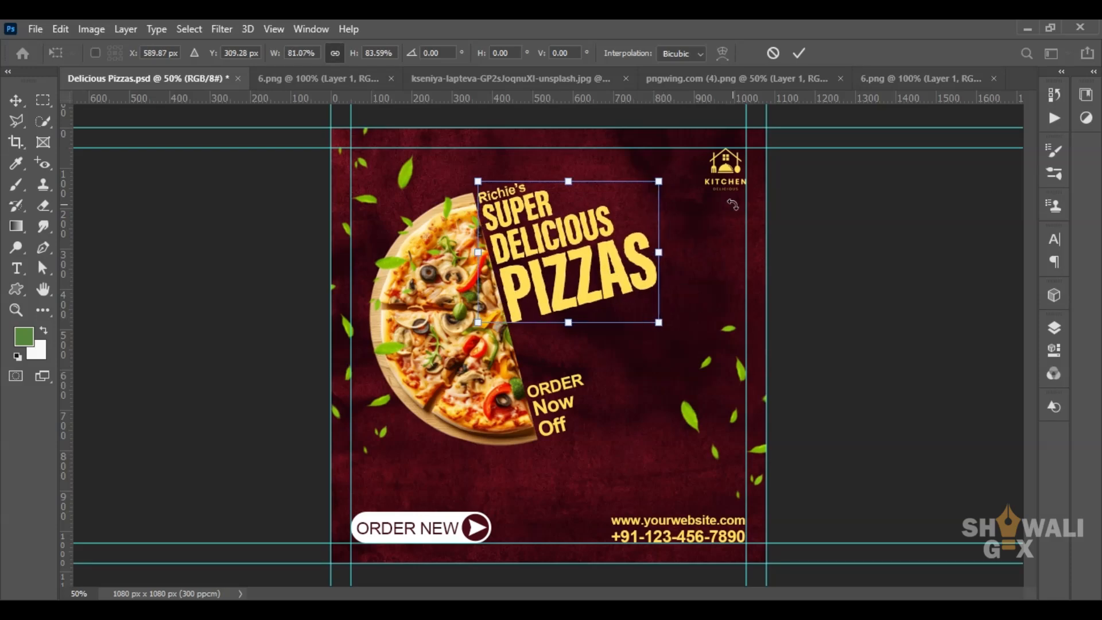
pyautogui.press('Right')
pyautogui.press('Right')
pyautogui.press('Down')
pyautogui.press('Down')
pyautogui.press('Down')
pyautogui.press('Down')
pyautogui.press('Down')
pyautogui.press('Down')
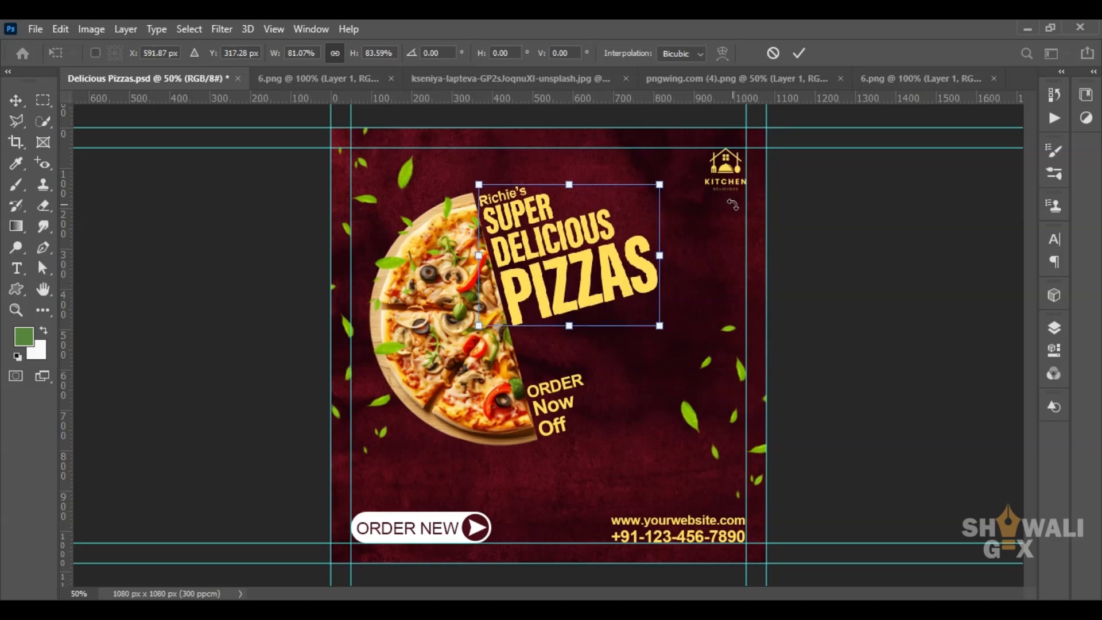
pyautogui.press('Return')
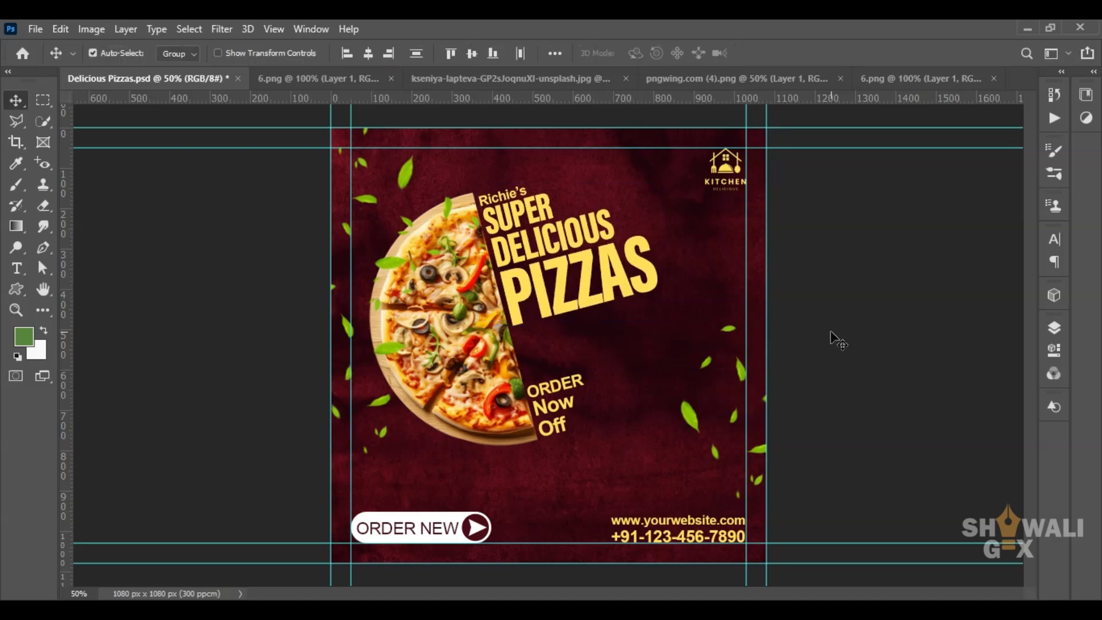
# - Draw a thin horizontal rectangle about 438 x 10 px beneath "PIZZAS" and fill it with the headline's yellow
pyautogui.click(16, 288)
pyautogui.rightClick(16, 288)
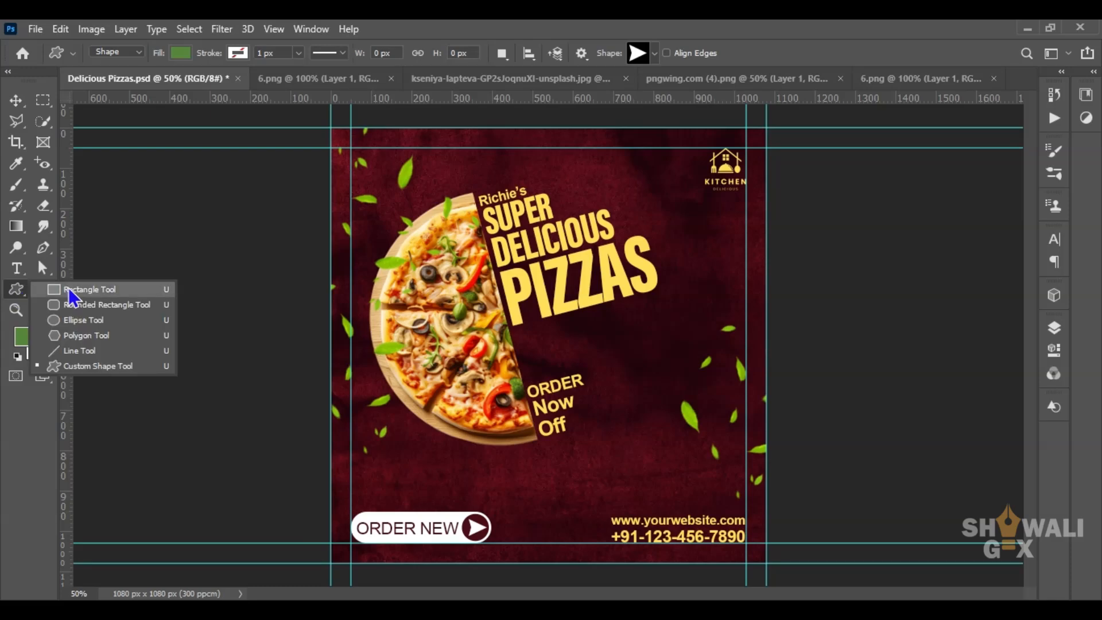
pyautogui.click(73, 291)
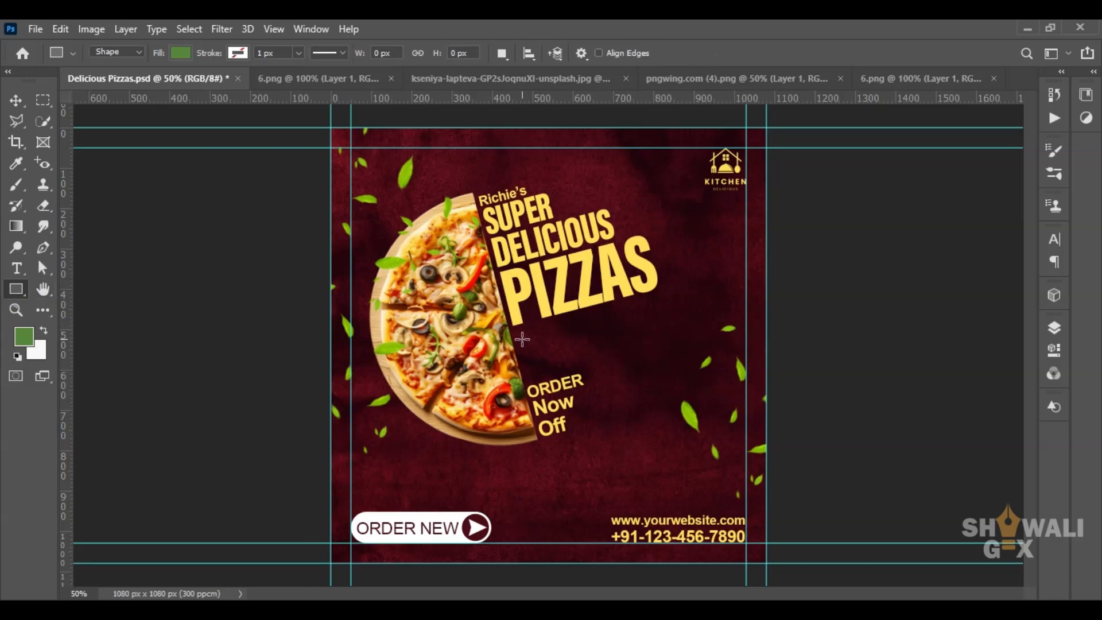
pyautogui.moveTo(520, 340); pyautogui.dragTo(696, 338)
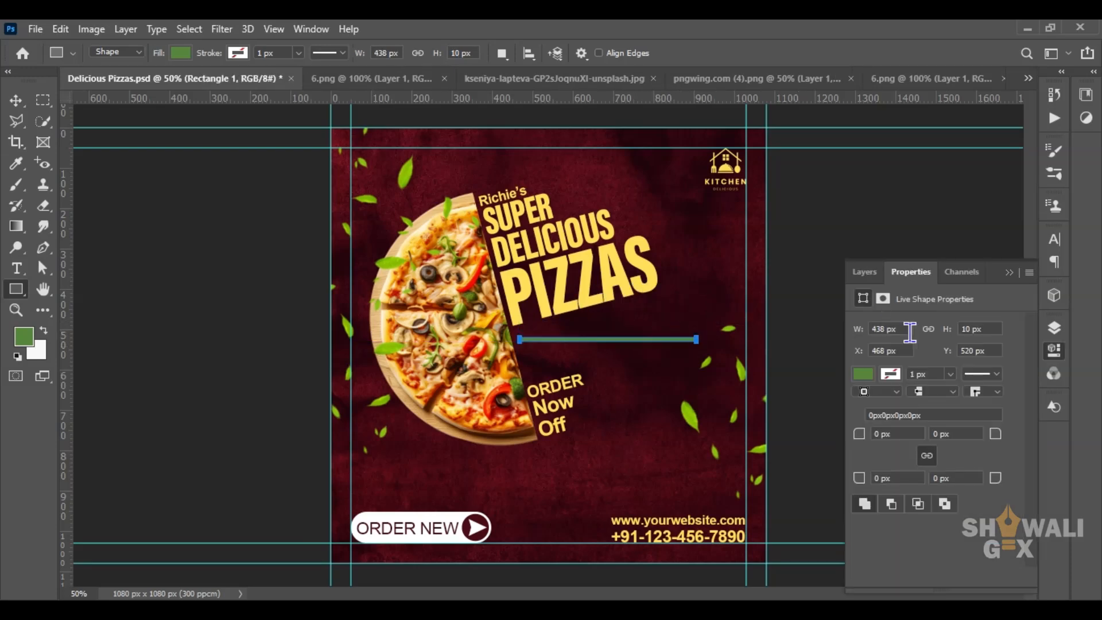
pyautogui.click(879, 384)
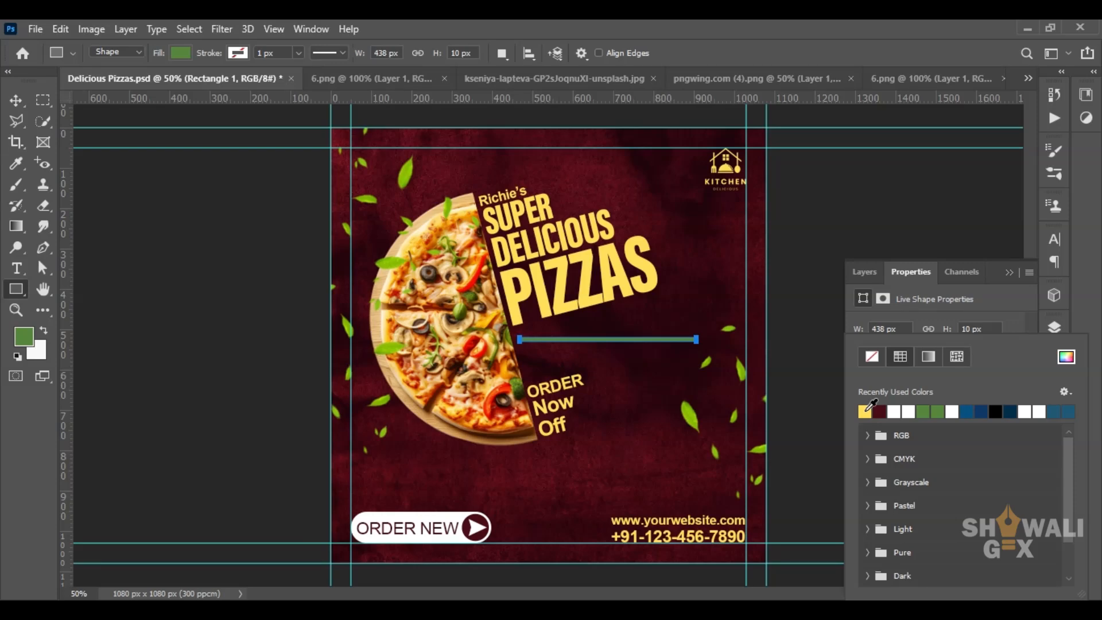
pyautogui.click(864, 411)
pyautogui.click(1009, 271)
pyautogui.click(16, 100)
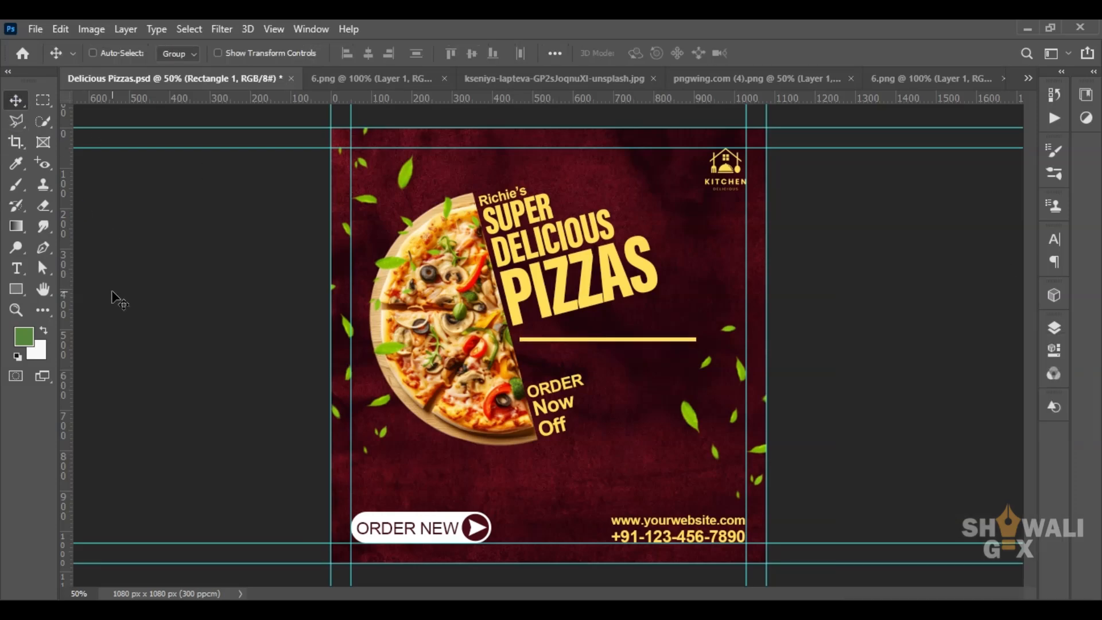
# - Rotate the yellow bar to match the headline's tilt and place it directly beneath "PIZZAS"
pyautogui.hotkey('ctrl', 't')
pyautogui.moveTo(701, 359); pyautogui.dragTo(706, 334)
pyautogui.moveTo(571, 352); pyautogui.dragTo(565, 322)
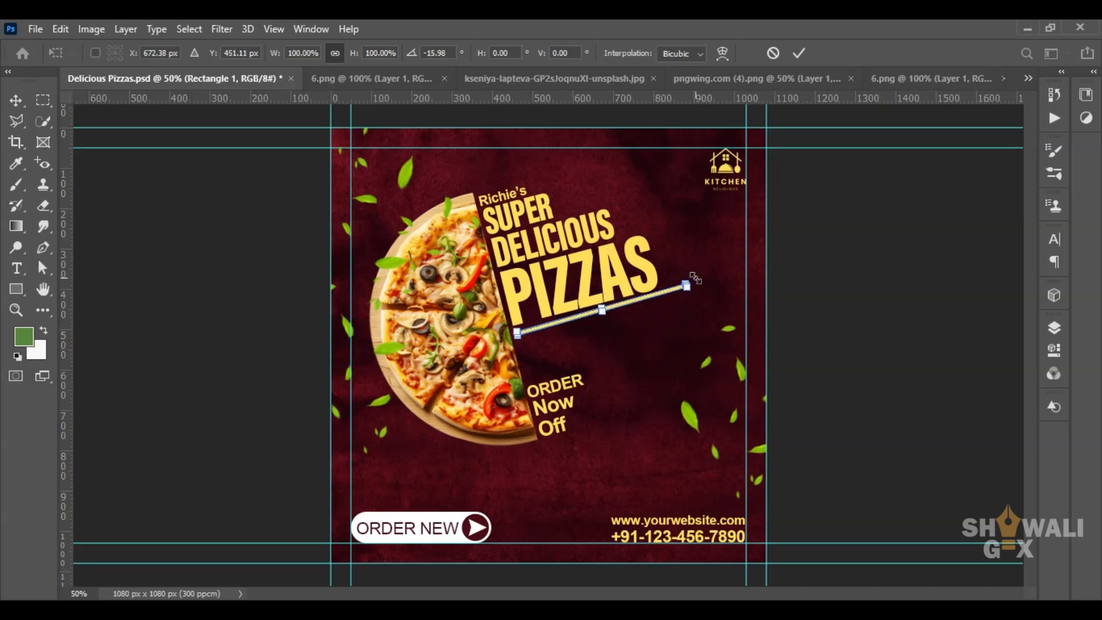
pyautogui.moveTo(701, 281); pyautogui.dragTo(701, 280)
pyautogui.press('Return')
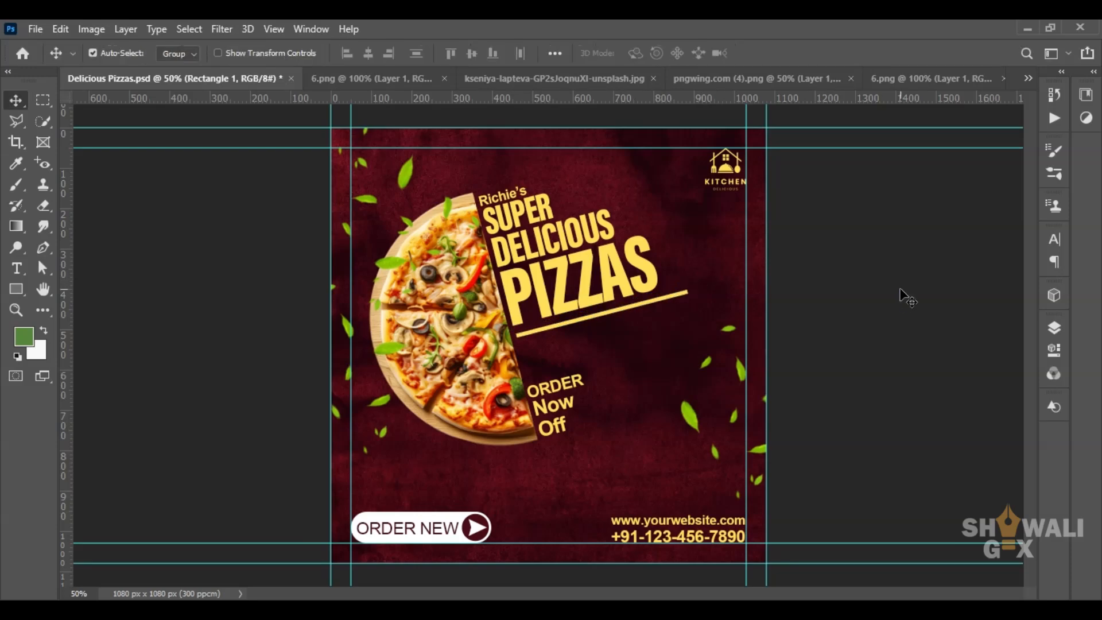
# - Nudge the yellow bar down and slightly right to leave a gap beneath "PIZZAS" and follow the pizza's cut edge
pyautogui.press('Down')
pyautogui.press('Down')
pyautogui.hotkey('shift', 'Down')
pyautogui.hotkey('shift', 'Down')
pyautogui.hotkey('shift', 'Down')
pyautogui.press('Right')
pyautogui.press('Right')
pyautogui.press('Right')
pyautogui.press('Right')
pyautogui.press('Right')
pyautogui.press('Right')
pyautogui.press('Right')
pyautogui.press('Right')
pyautogui.press('Up')
pyautogui.press('Up')
pyautogui.press('Up')
pyautogui.press('Up')
pyautogui.press('Up')
pyautogui.press('Up')
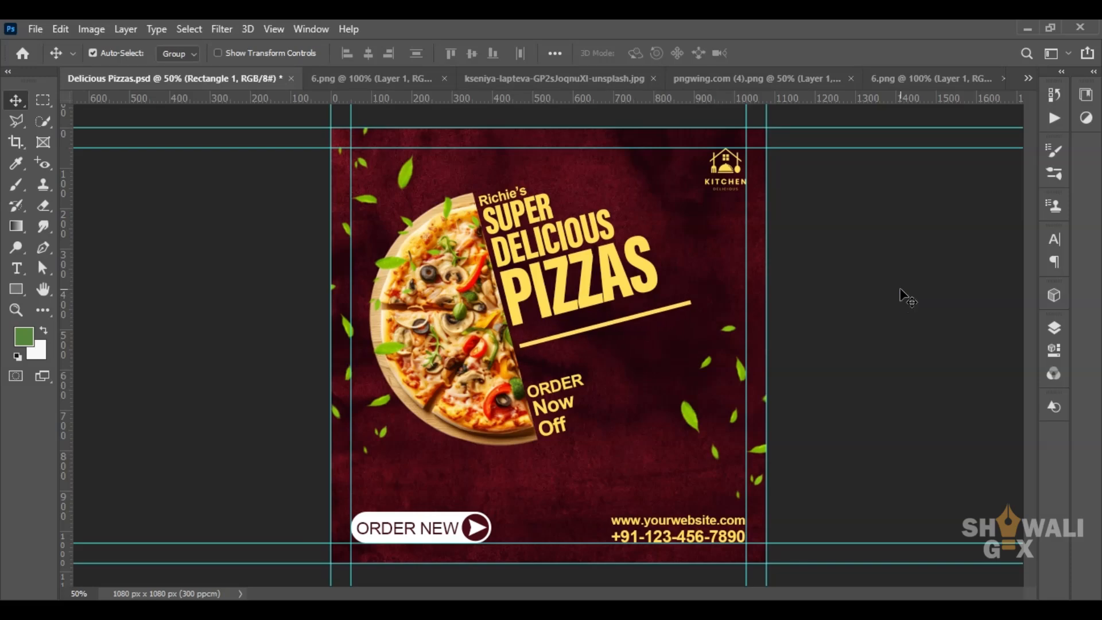
# - Shorten the yellow bar so it ends before the "S" of "PIZZAS", keeping its slope roughly parallel to the headline
pyautogui.hotkey('ctrl', 't')
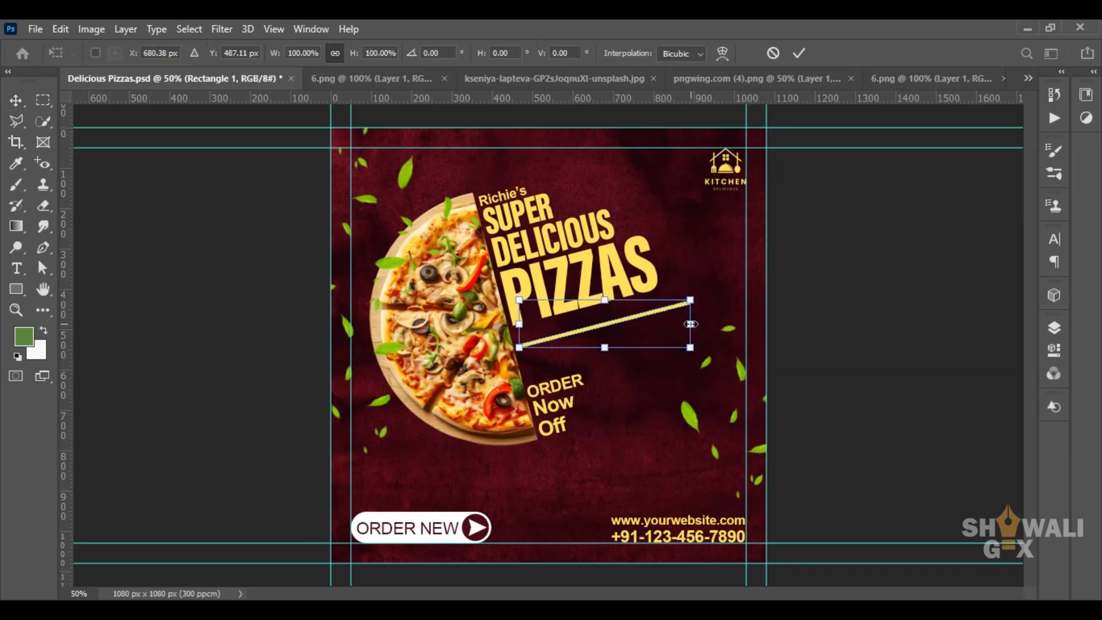
pyautogui.moveTo(691, 323); pyautogui.dragTo(646, 327)
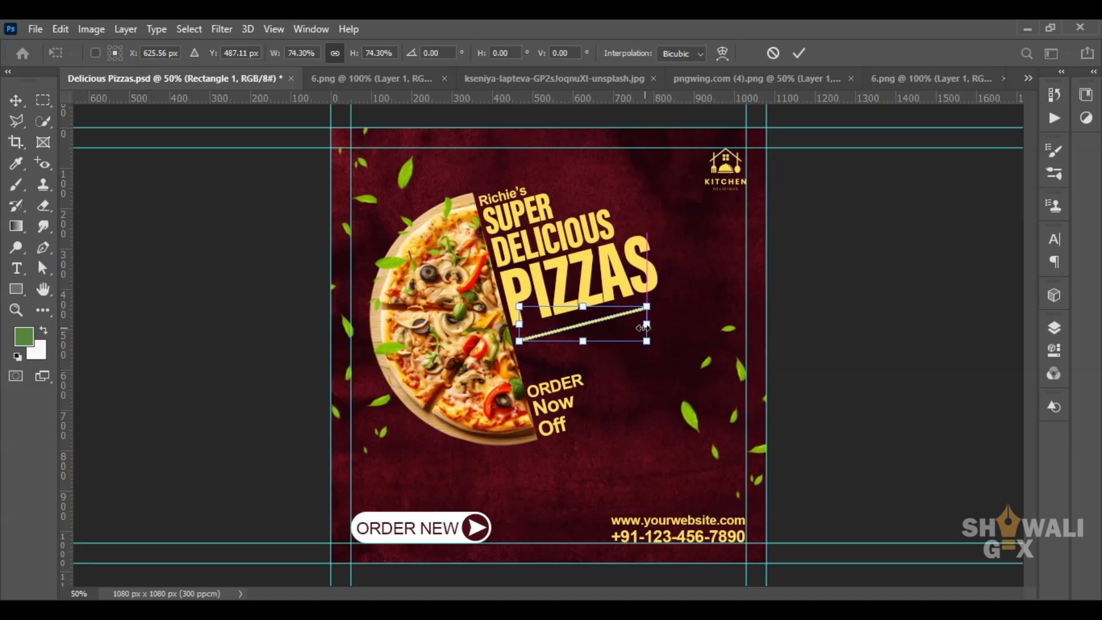
pyautogui.moveTo(583, 342); pyautogui.dragTo(588, 359)
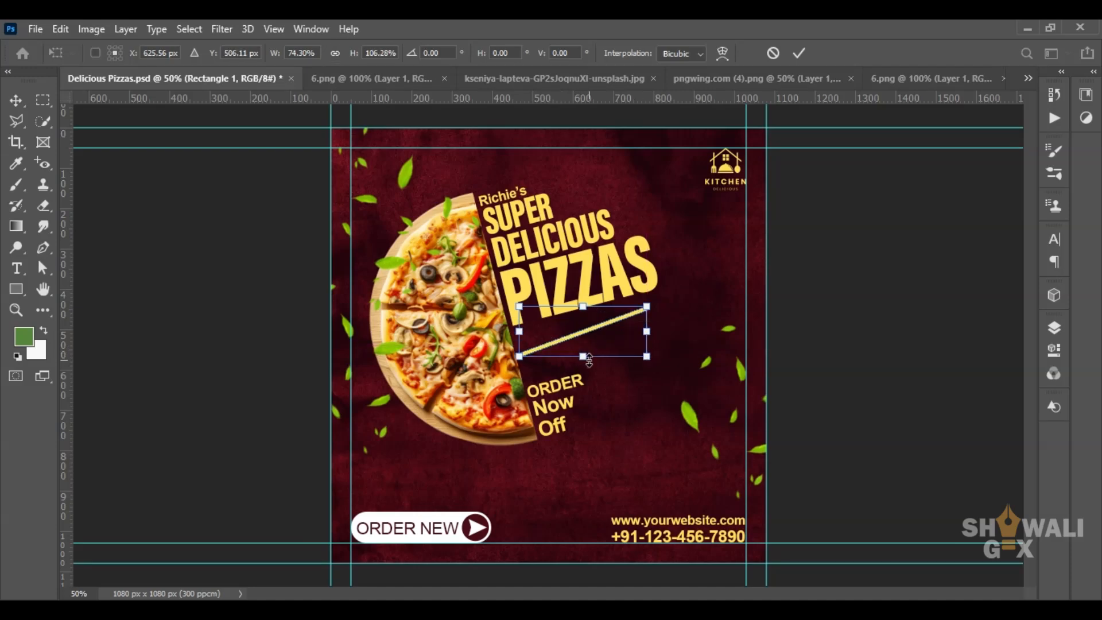
pyautogui.moveTo(647, 331); pyautogui.dragTo(609, 331)
pyautogui.press('Return')
pyautogui.click(878, 319)
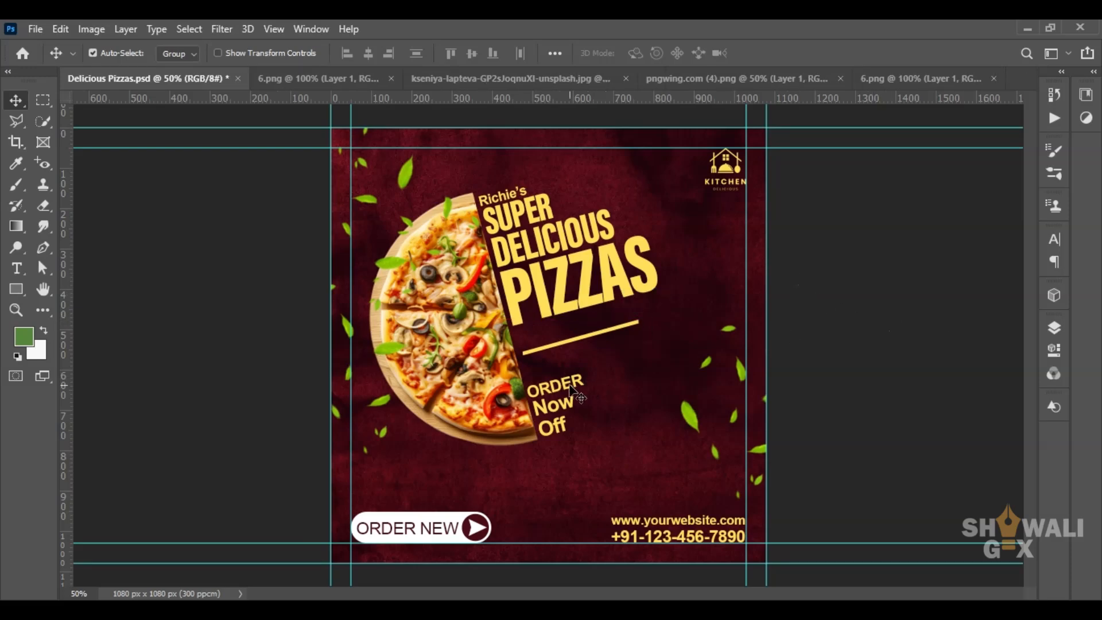
# - Move the "ORDER", "Now" and "Off" texts up so they sit beneath the yellow bar
pyautogui.moveTo(565, 392); pyautogui.dragTo(562, 368)
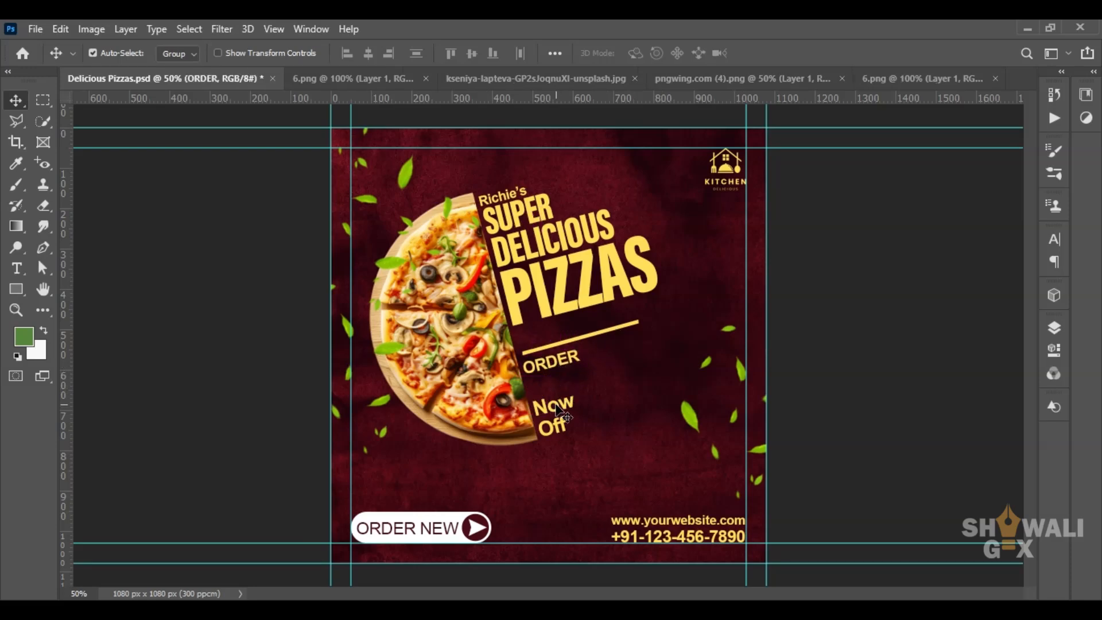
pyautogui.moveTo(560, 428); pyautogui.dragTo(553, 404)
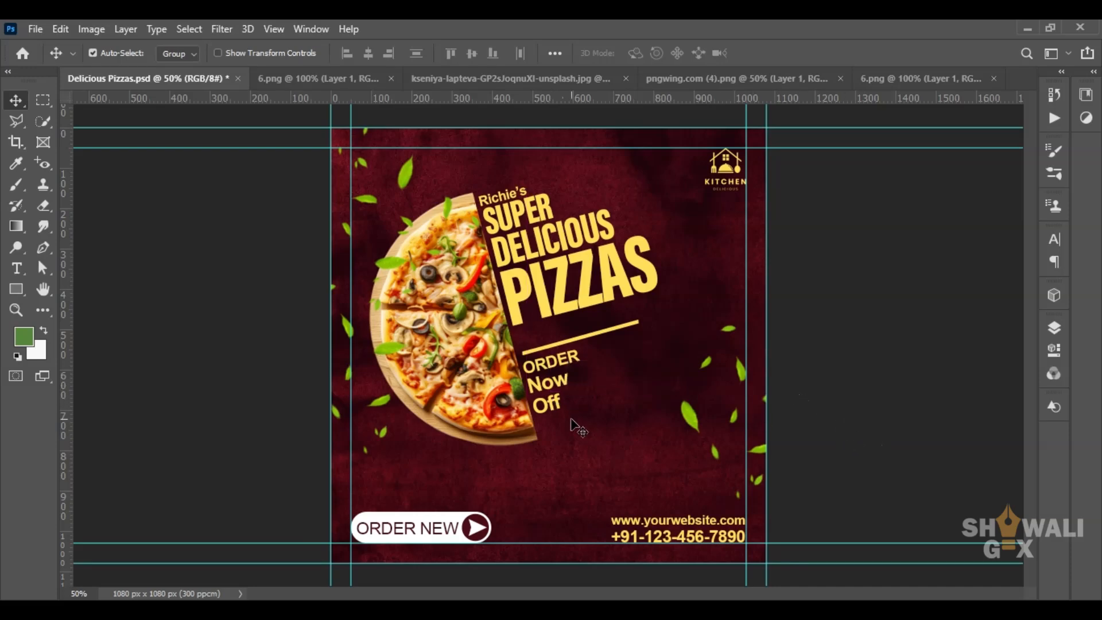
# - Set the font of the "Now" and "Off" texts to Acumin Variable Concept, ExtraCondensed Bold
pyautogui.click(543, 406)
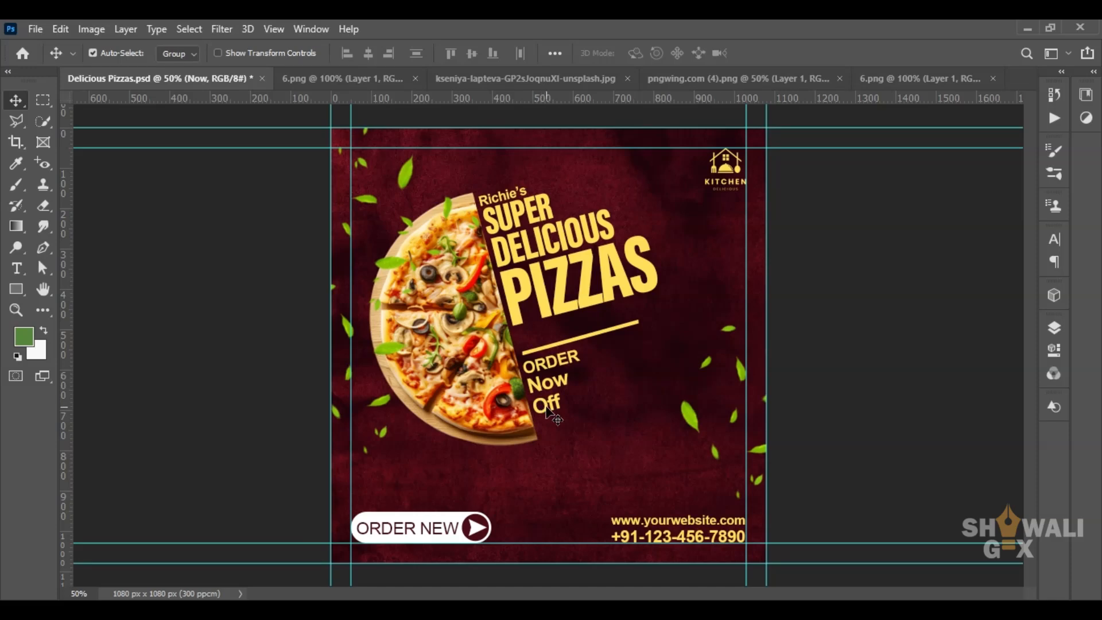
pyautogui.click(1053, 351)
pyautogui.click(1001, 439)
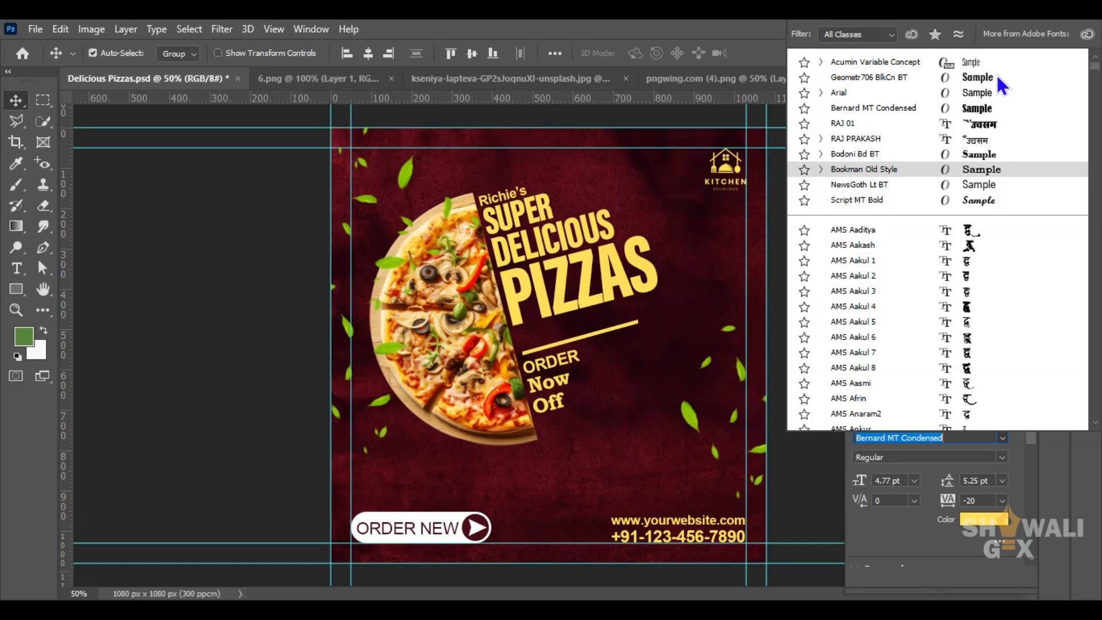
pyautogui.press('Escape')
pyautogui.click(974, 457)
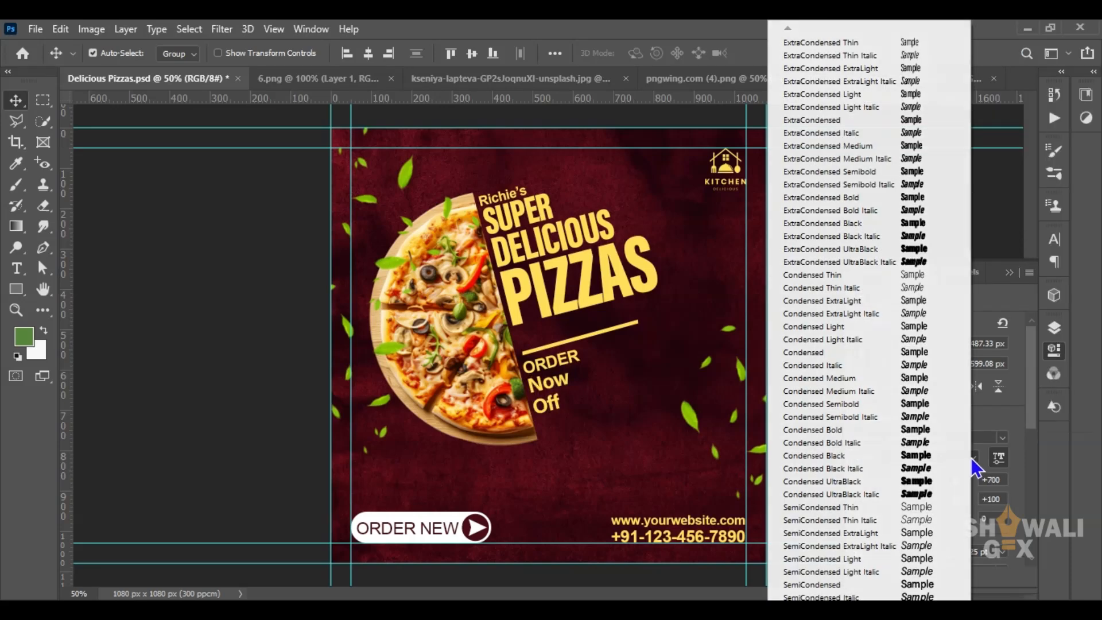
pyautogui.click(926, 199)
# - Scale the "Now" and "Off" texts up together to about 151% beneath "ORDER"
pyautogui.hotkey('ctrl', 't')
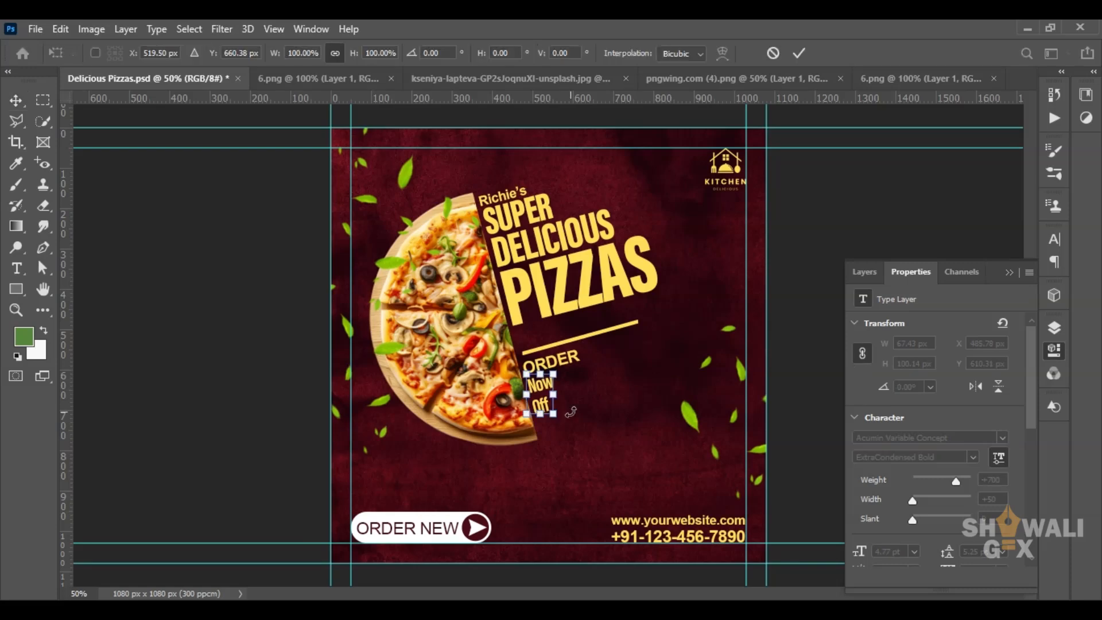
pyautogui.moveTo(557, 413); pyautogui.dragTo(574, 431)
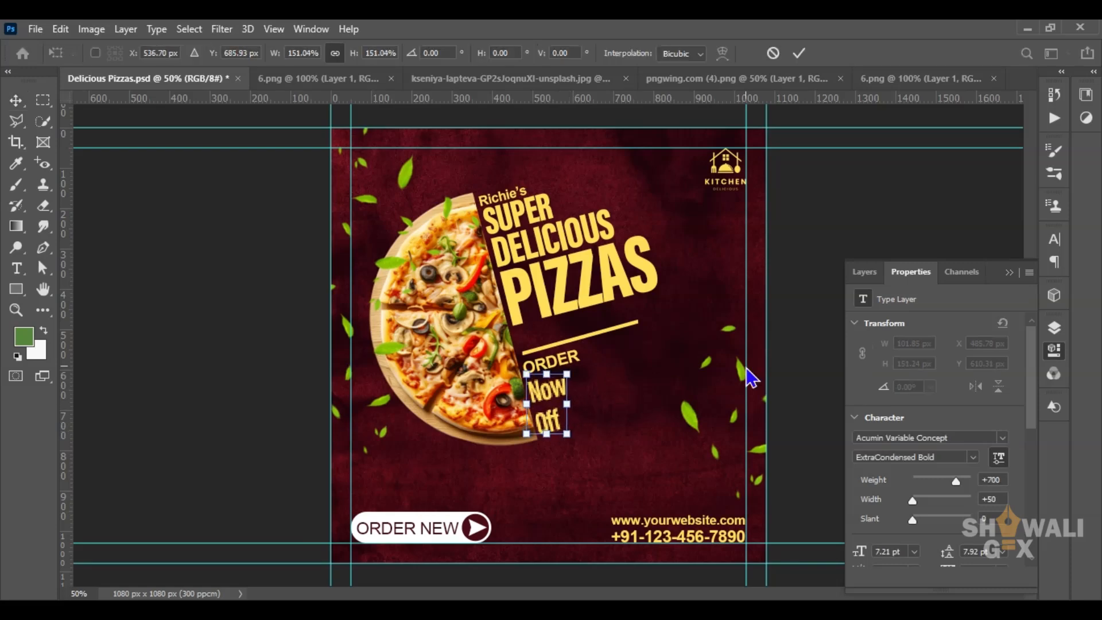
pyautogui.press('Return')
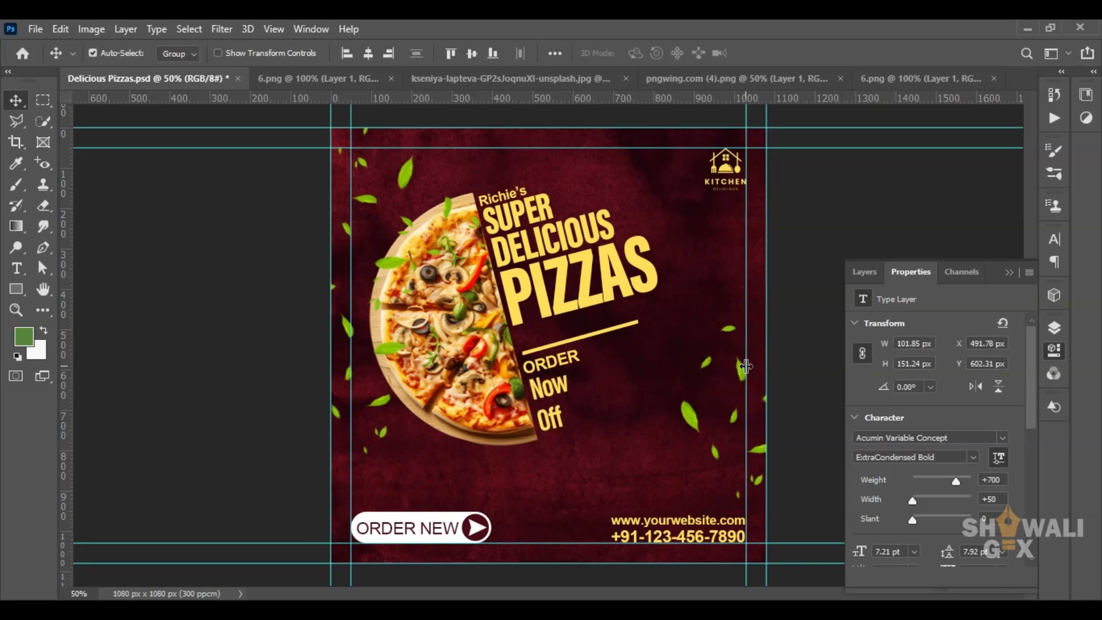
pyautogui.click(1010, 273)
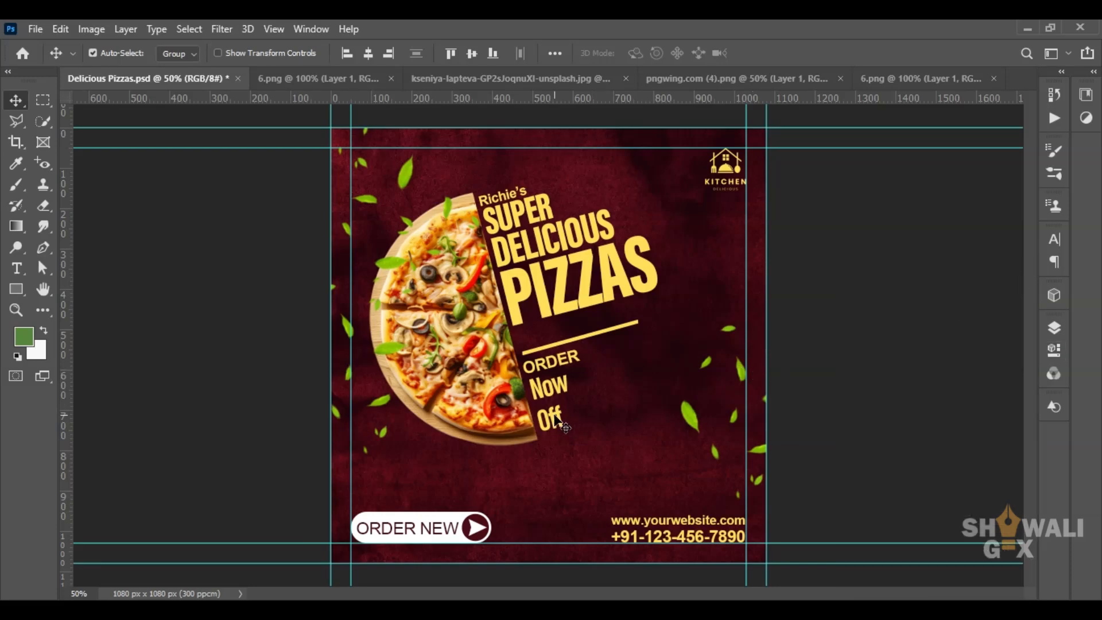
# - Tighten the spacing of the small texts by moving "Off" up closer beneath "Now"
pyautogui.press('Down')
pyautogui.press('Down')
pyautogui.press('Down')
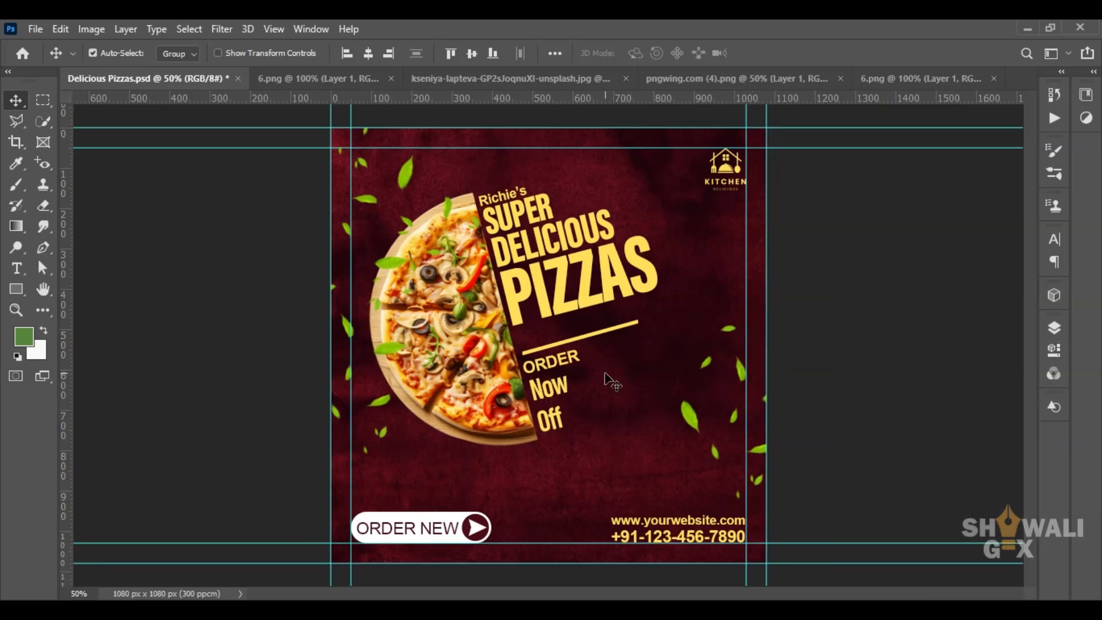
pyautogui.click(555, 430)
pyautogui.moveTo(555, 430); pyautogui.dragTo(554, 426)
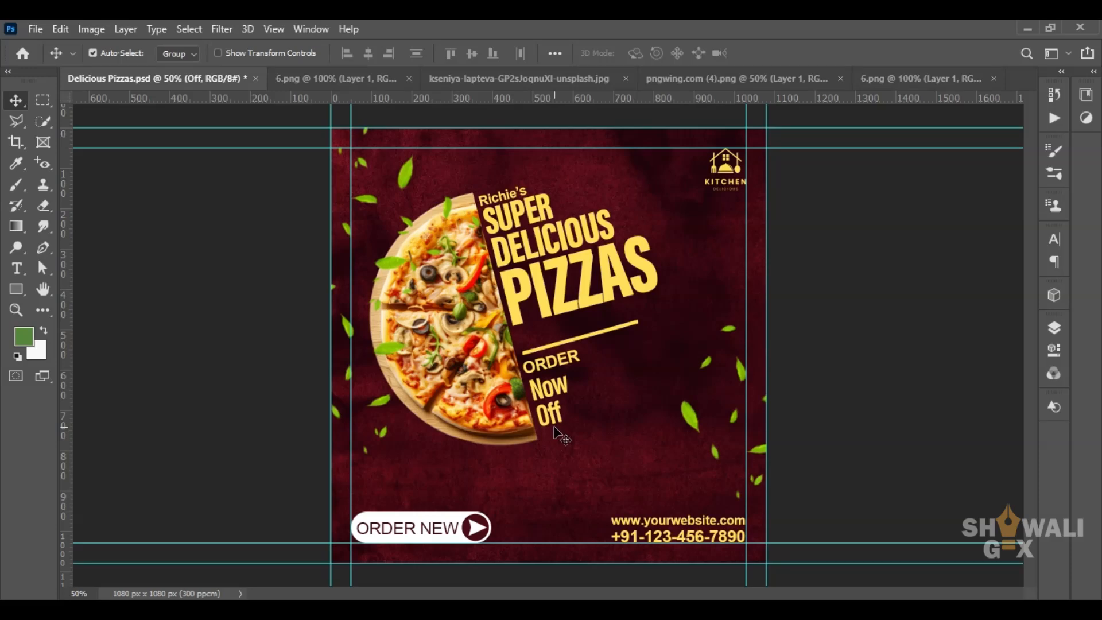
# - Move the "PIZZAS" text down close above the yellow bar and align it along the pizza's cut edge
pyautogui.click(544, 292)
pyautogui.hotkey('shift', 'Down')
pyautogui.hotkey('shift', 'Down')
pyautogui.hotkey('shift', 'Down')
pyautogui.hotkey('shift', 'Right')
pyautogui.hotkey('shift', 'Right')
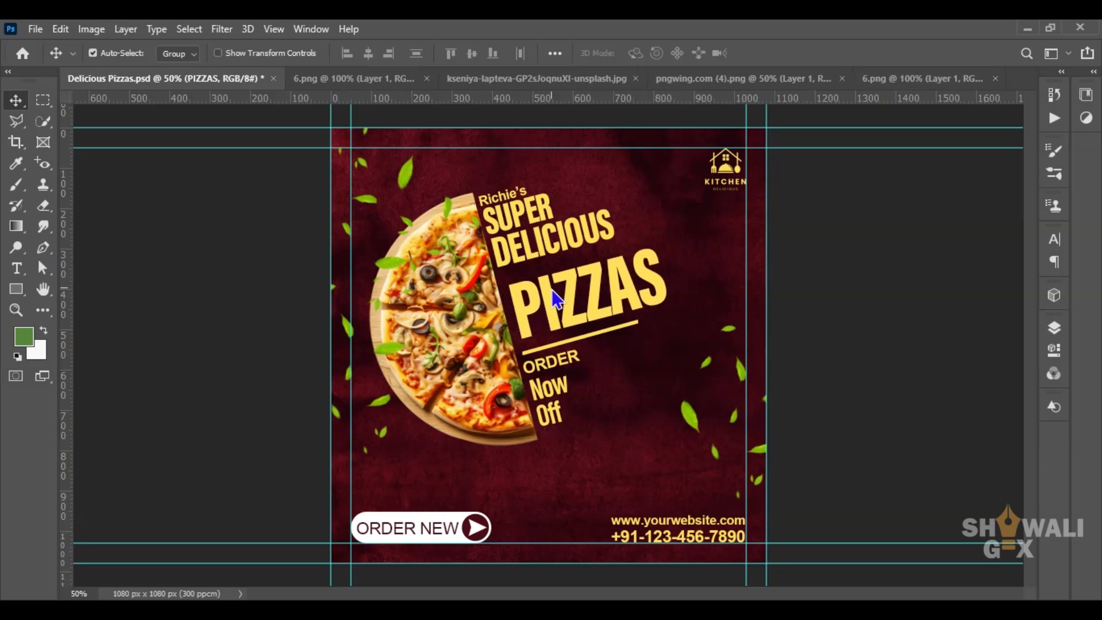
pyautogui.press('Left')
pyautogui.press('Left')
pyautogui.press('Left')
pyautogui.press('Left')
pyautogui.press('Left')
pyautogui.press('Left')
pyautogui.press('Left')
pyautogui.press('Left')
pyautogui.press('Left')
pyautogui.press('Left')
pyautogui.press('Down')
pyautogui.press('Down')
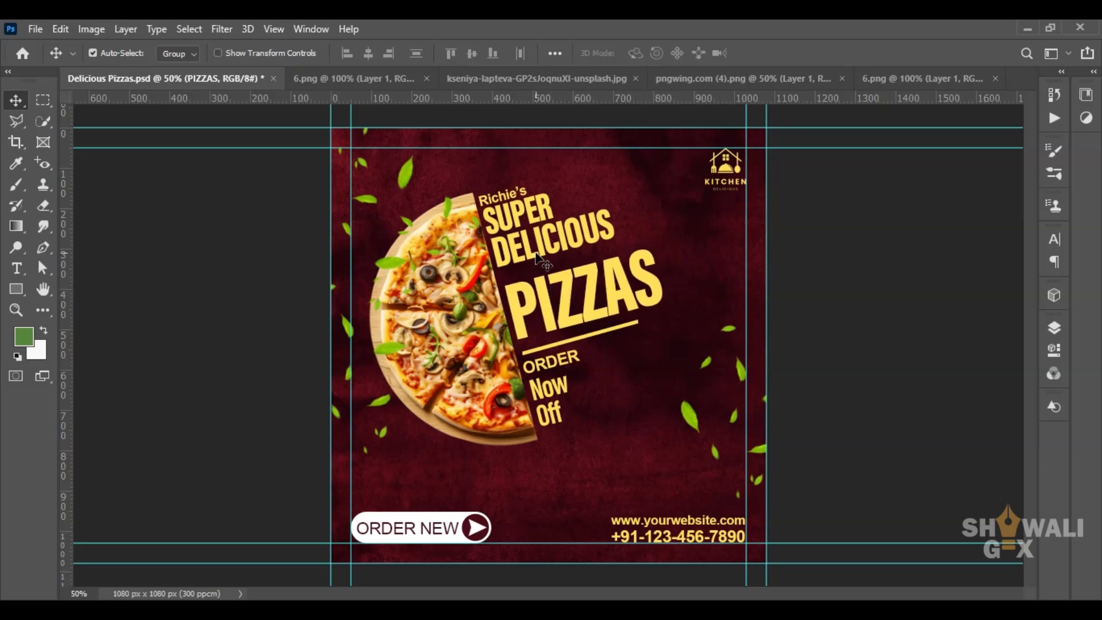
pyautogui.hotkey('shift', 'Down')
pyautogui.hotkey('shift', 'Up')
pyautogui.press('Left')
pyautogui.press('Left')
pyautogui.press('Left')
# - Move the "DELICIOUS" text down and slightly right so it fits closely above "PIZZAS"
pyautogui.click(525, 242)
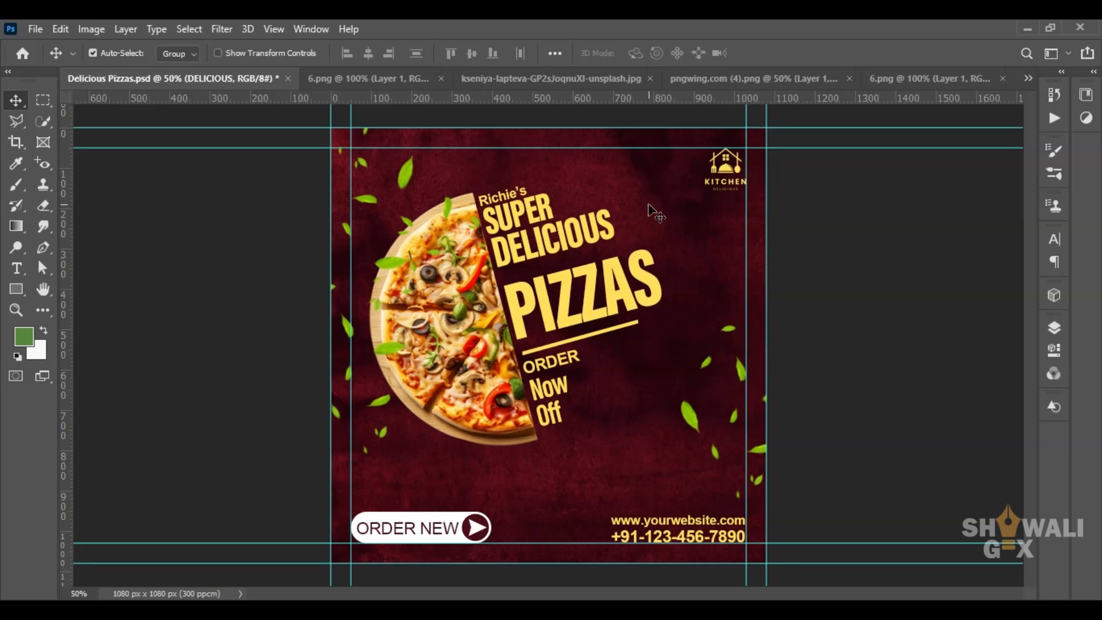
pyautogui.hotkey('shift', 'Down')
pyautogui.press('Right')
pyautogui.press('Right')
pyautogui.press('Right')
pyautogui.press('Right')
pyautogui.hotkey('shift', 'Down')
pyautogui.hotkey('shift', 'Down')
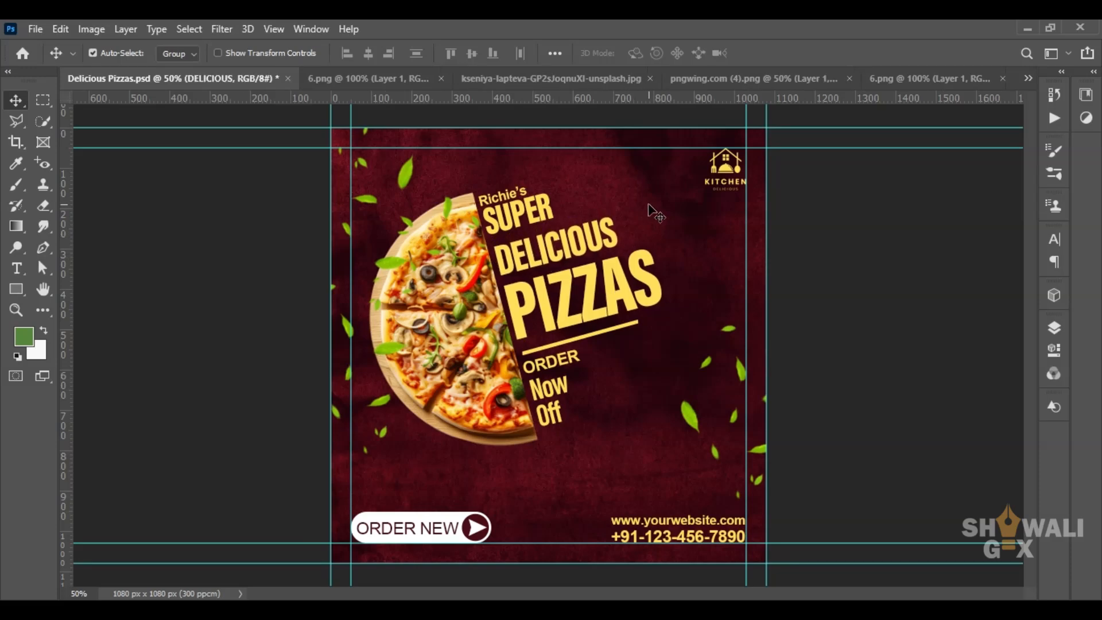
pyautogui.press('Right')
pyautogui.press('Right')
pyautogui.press('Right')
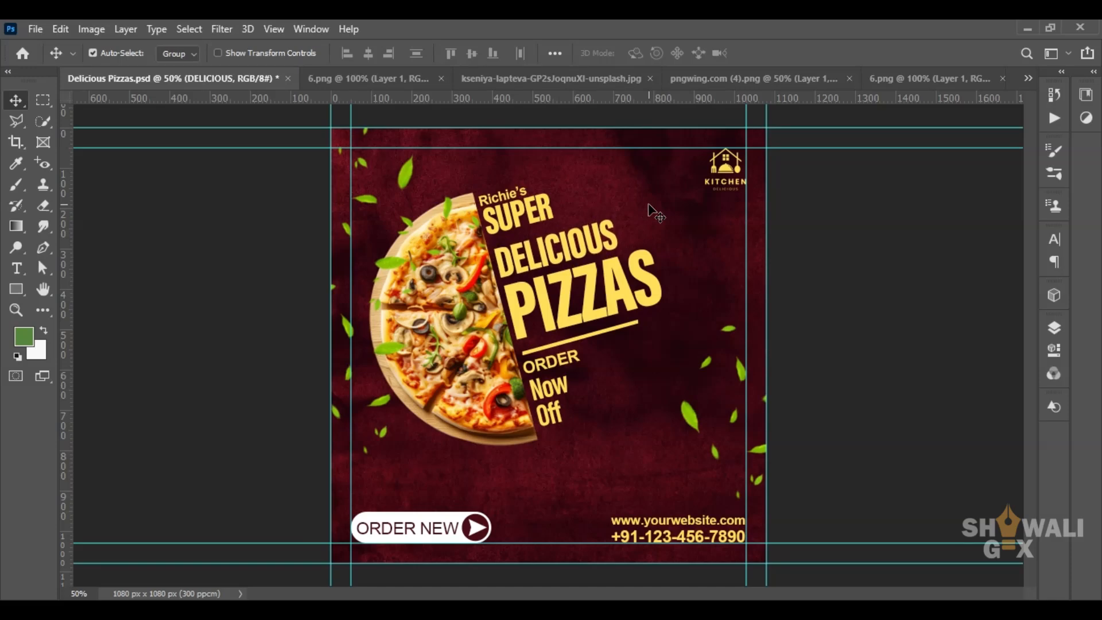
# - Move the "SUPER" text down and slightly right so it fits closely above "DELICIOUS"
pyautogui.click(519, 216)
pyautogui.hotkey('shift', 'Down')
pyautogui.hotkey('shift', 'Down')
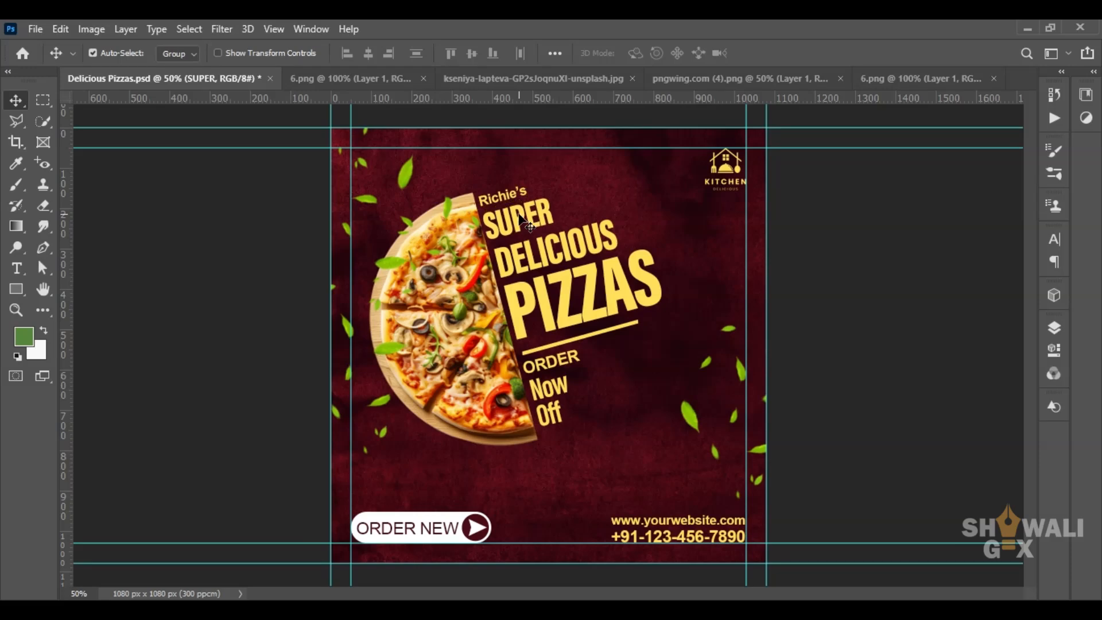
pyautogui.press('Right')
pyautogui.press('Right')
pyautogui.press('Right')
pyautogui.press('Down')
pyautogui.press('Down')
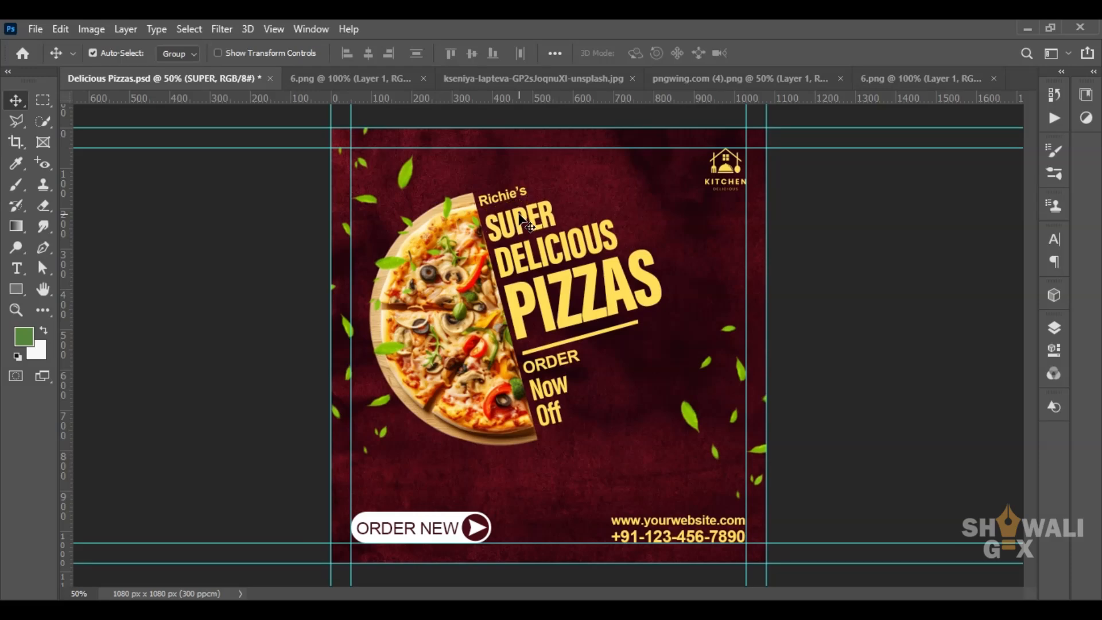
# - Nudge the small brand-name line slightly right and down so it fits closer above "SUPER"
pyautogui.click(505, 202)
pyautogui.press('Right')
pyautogui.press('Right')
pyautogui.press('Down')
pyautogui.press('Down')
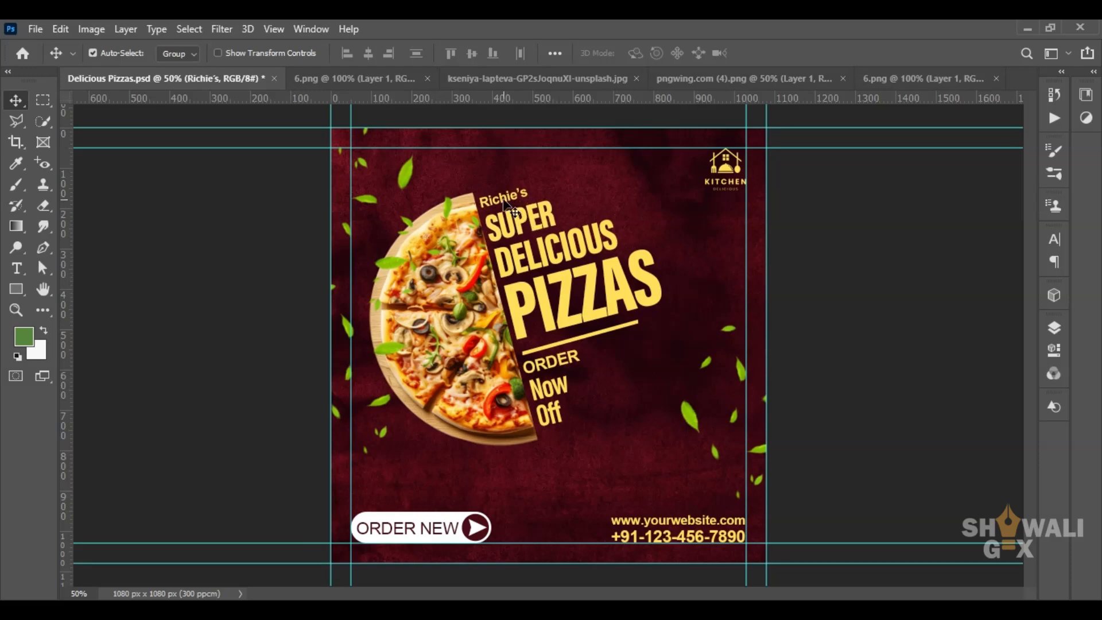
pyautogui.click(854, 376)
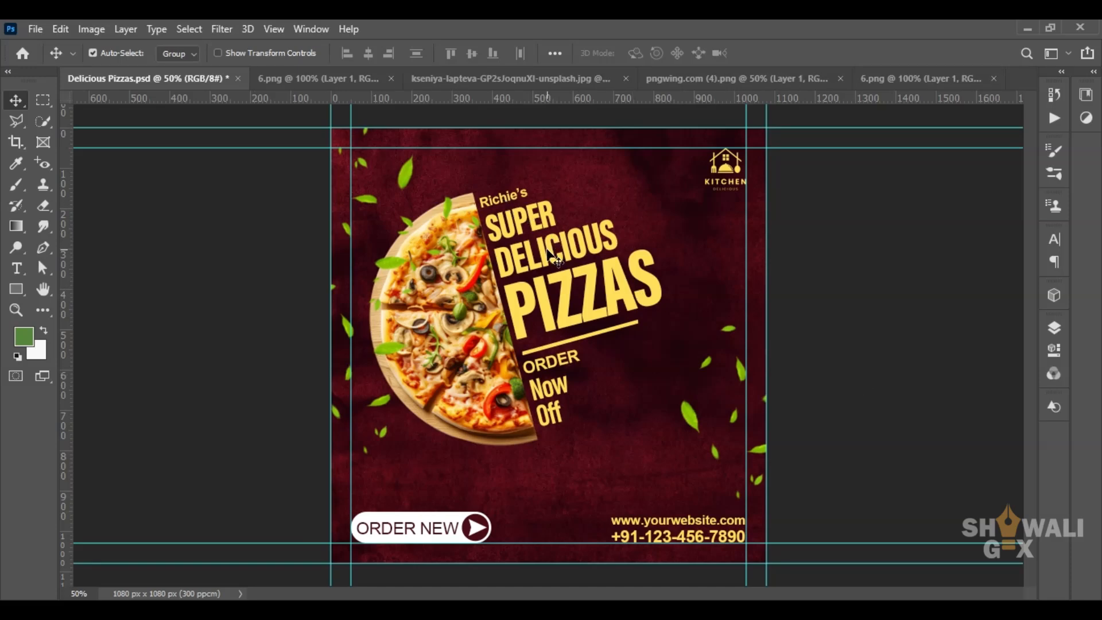
# - Set the text colour of the small brand-name line above "SUPER" to white (ffffff)
pyautogui.click(1053, 350)
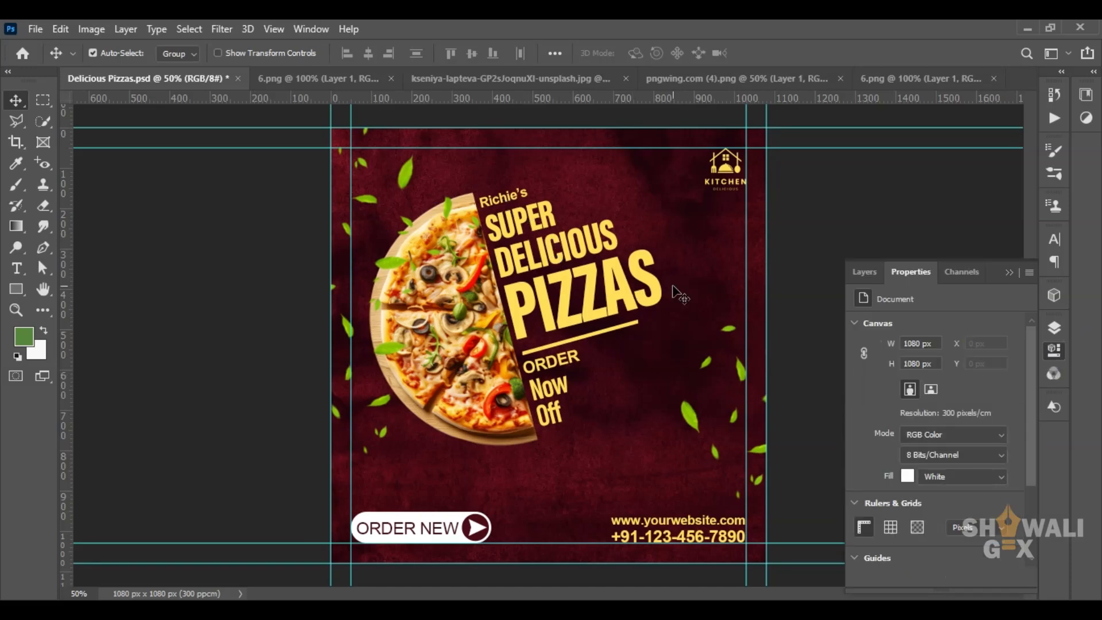
pyautogui.click(503, 205)
pyautogui.click(980, 524)
pyautogui.moveTo(797, 224); pyautogui.dragTo(585, 96)
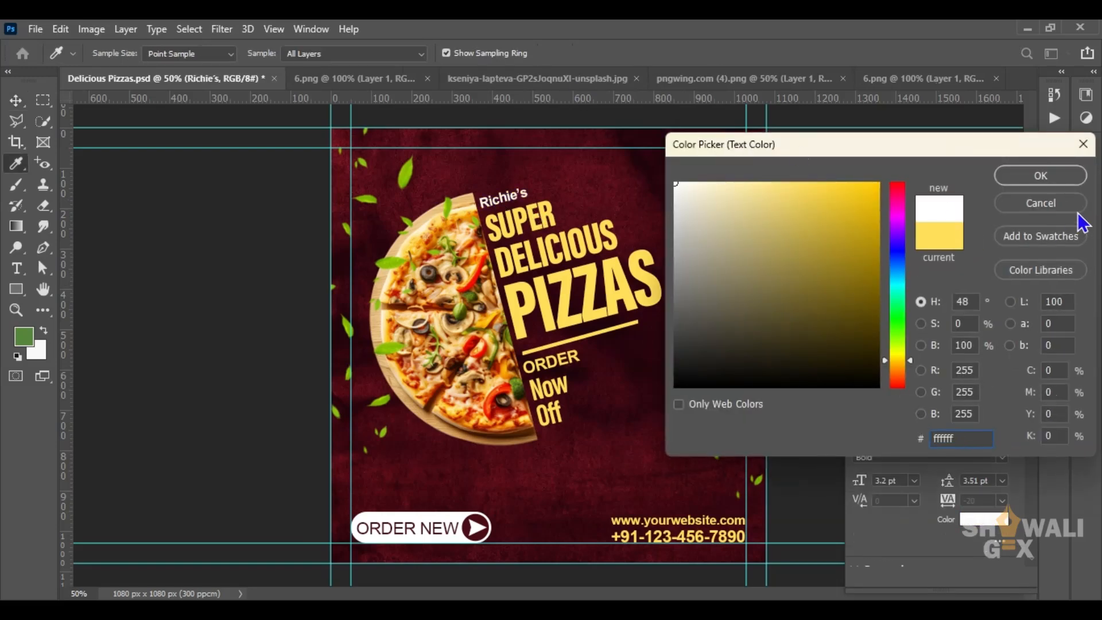
pyautogui.click(1041, 175)
# - Set the text colour of "DELICIOUS" to white (ffffff)
pyautogui.click(565, 247)
pyautogui.scroll(-1, 977, 566)
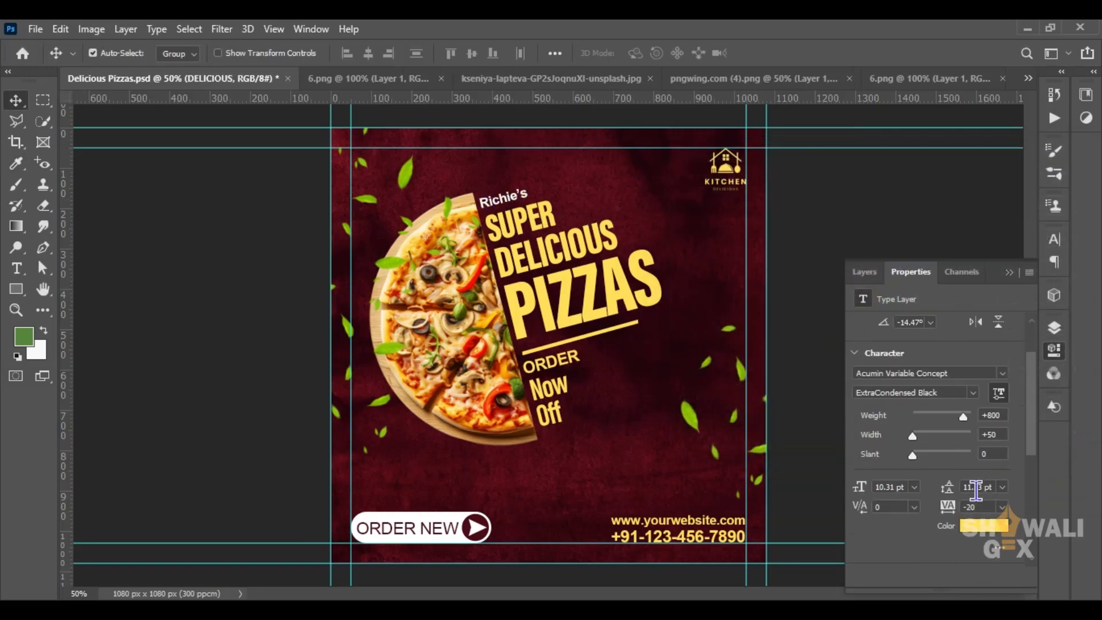
pyautogui.click(983, 526)
pyautogui.moveTo(843, 189); pyautogui.dragTo(853, 167)
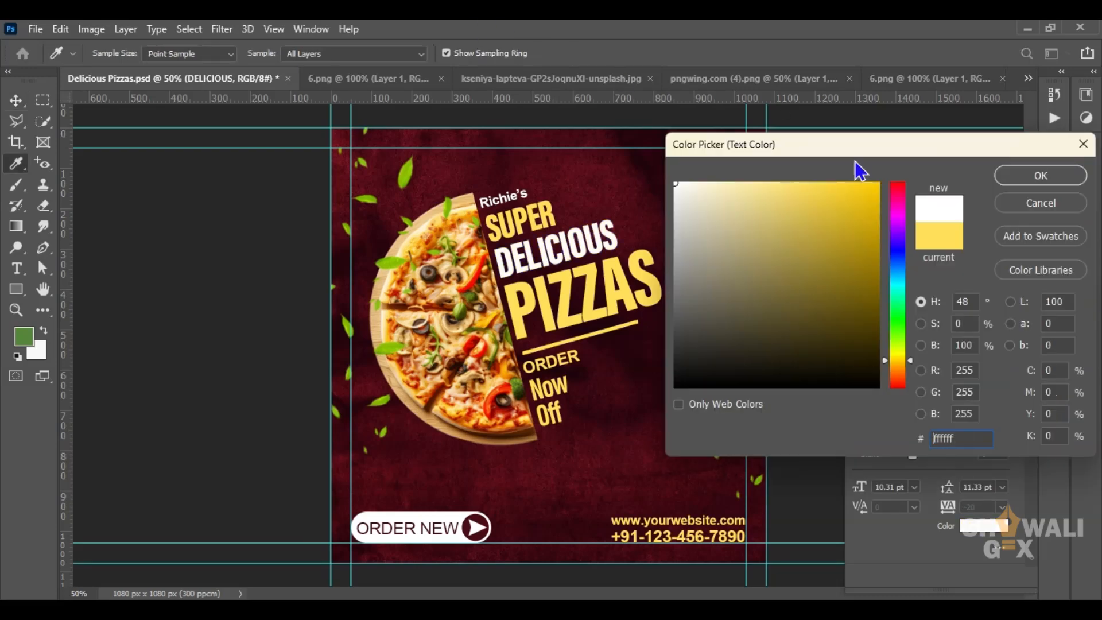
pyautogui.click(1024, 182)
# - Recolour the "ORDER" text beneath the yellow bar to white
pyautogui.click(564, 364)
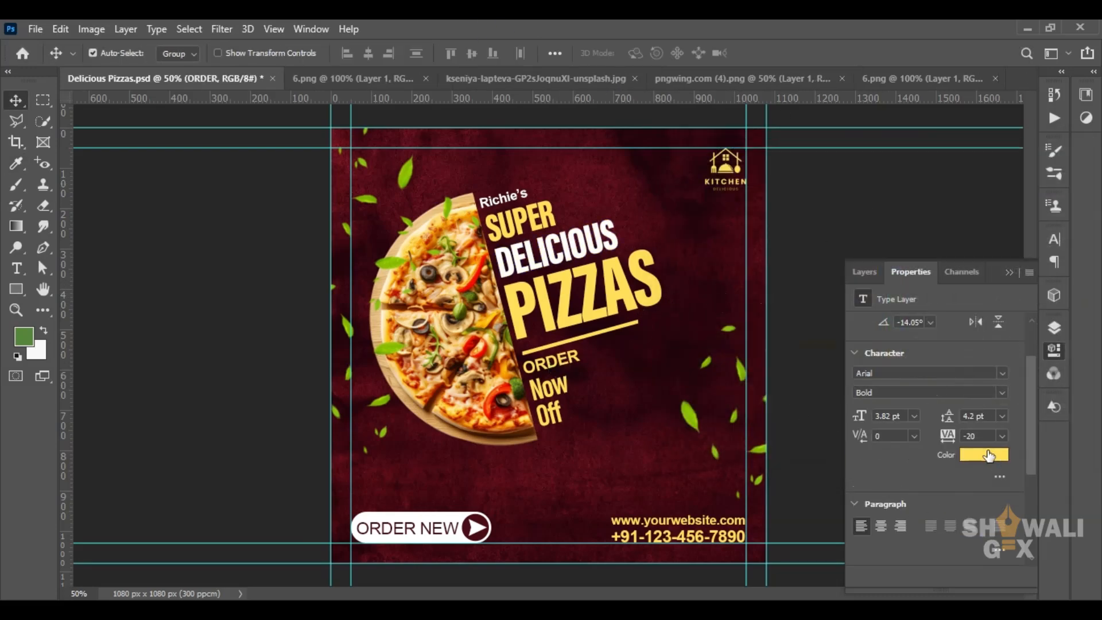
pyautogui.click(983, 453)
pyautogui.moveTo(746, 229); pyautogui.dragTo(672, 177)
pyautogui.click(1047, 182)
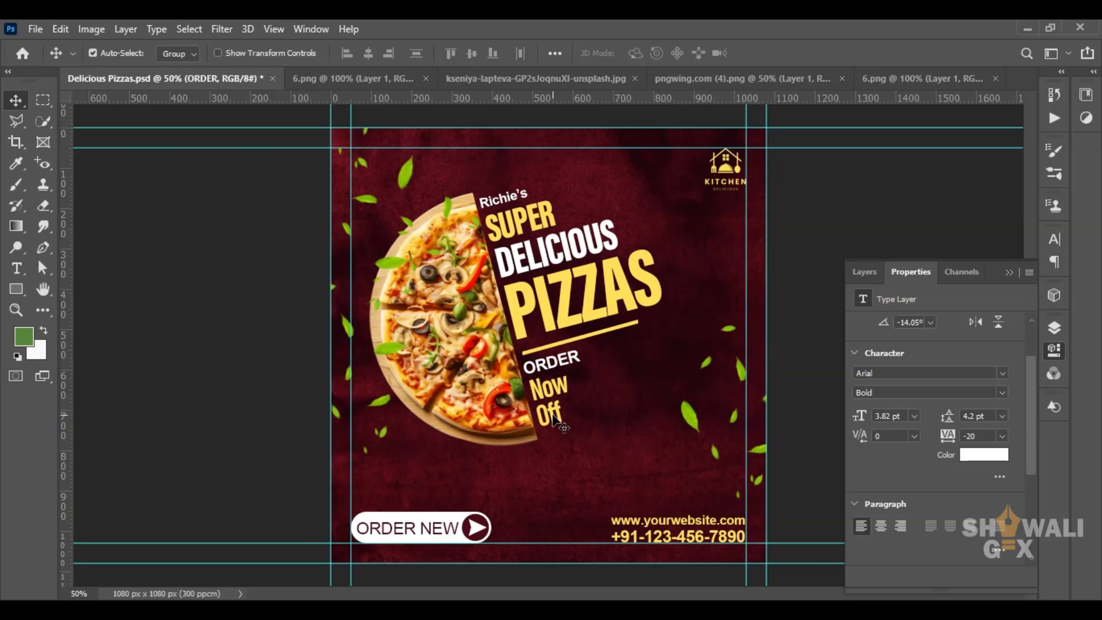
# - Recolour the "Off" text beneath "Now" to white (ffffff)
pyautogui.click(554, 416)
pyautogui.click(982, 526)
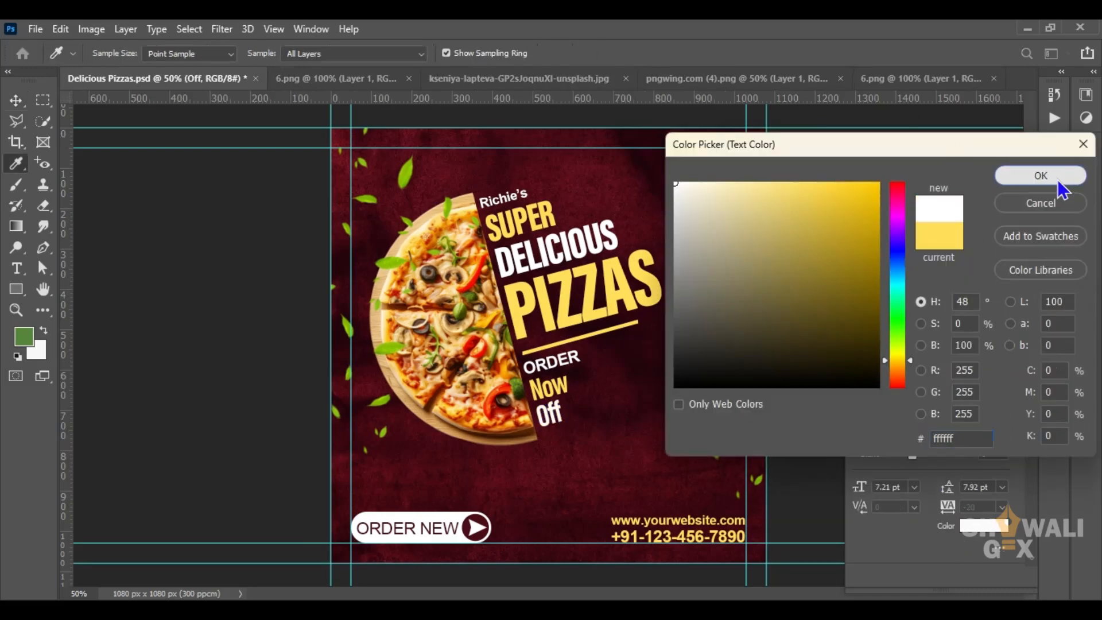
pyautogui.click(1042, 175)
pyautogui.click(1009, 273)
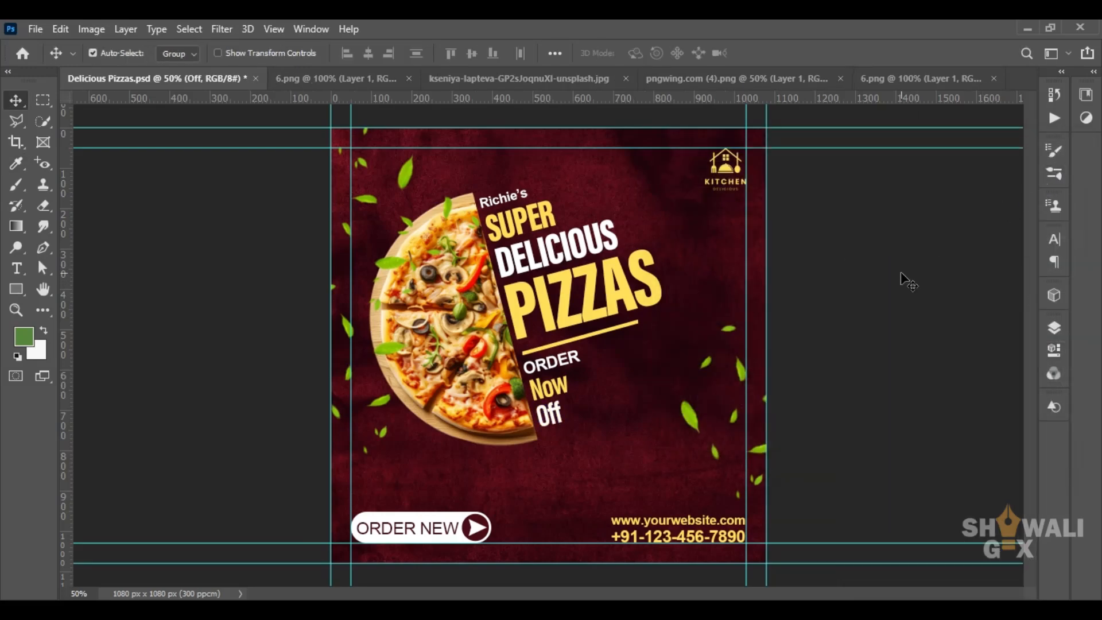
# - Activate the Custom Shape tool and look through the arrows-custom-shapes set for a suitable arrow
pyautogui.click(20, 295)
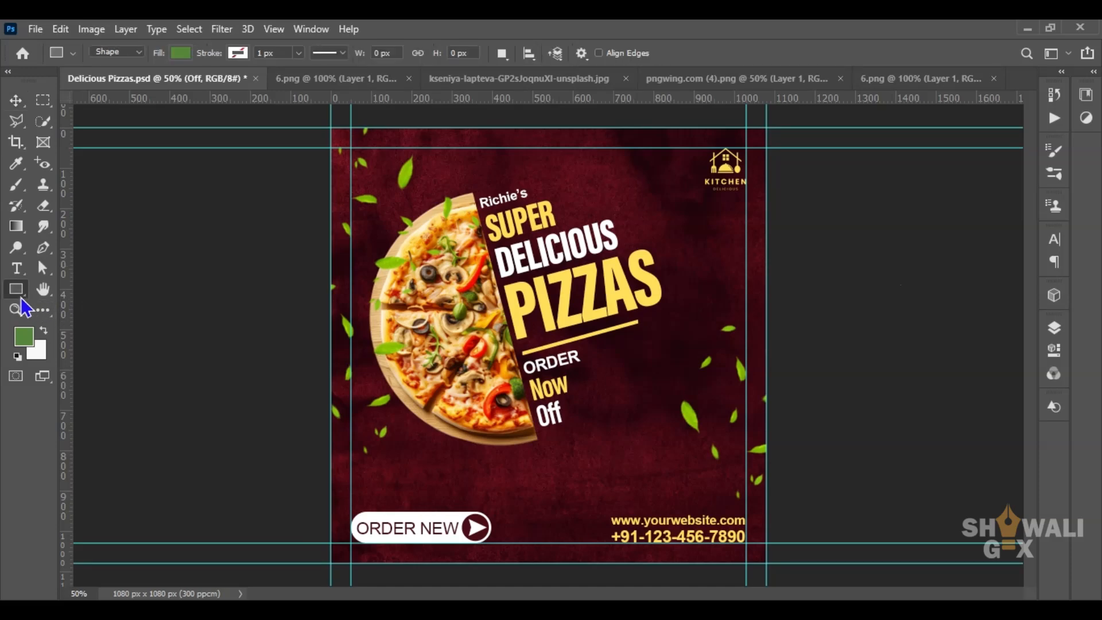
pyautogui.rightClick(21, 295)
pyautogui.click(60, 367)
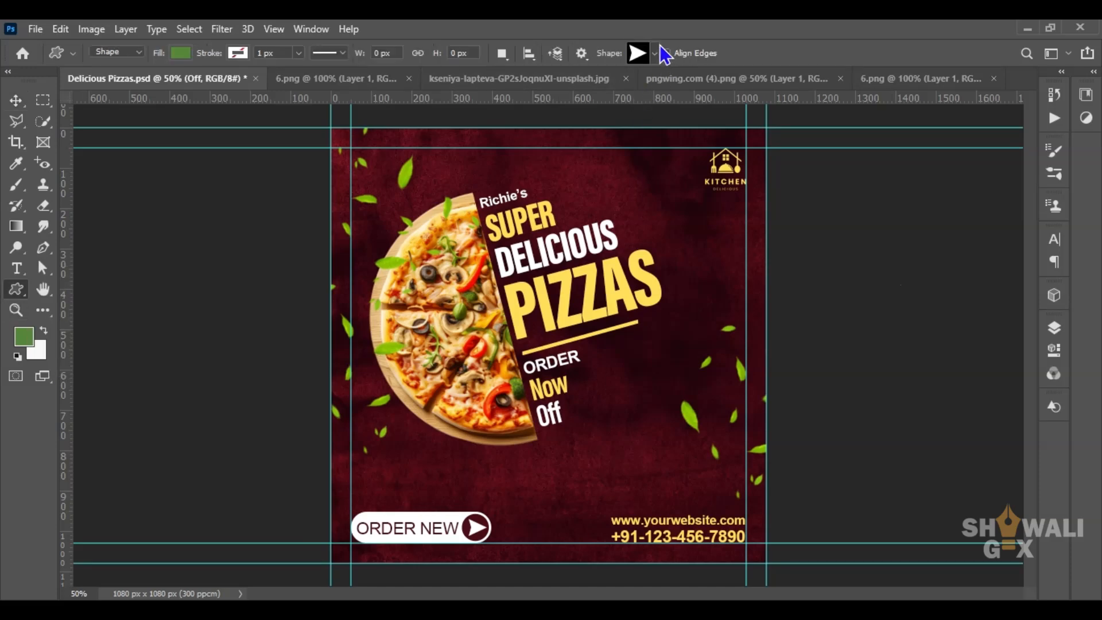
pyautogui.click(655, 53)
pyautogui.scroll(-5, 632, 146)
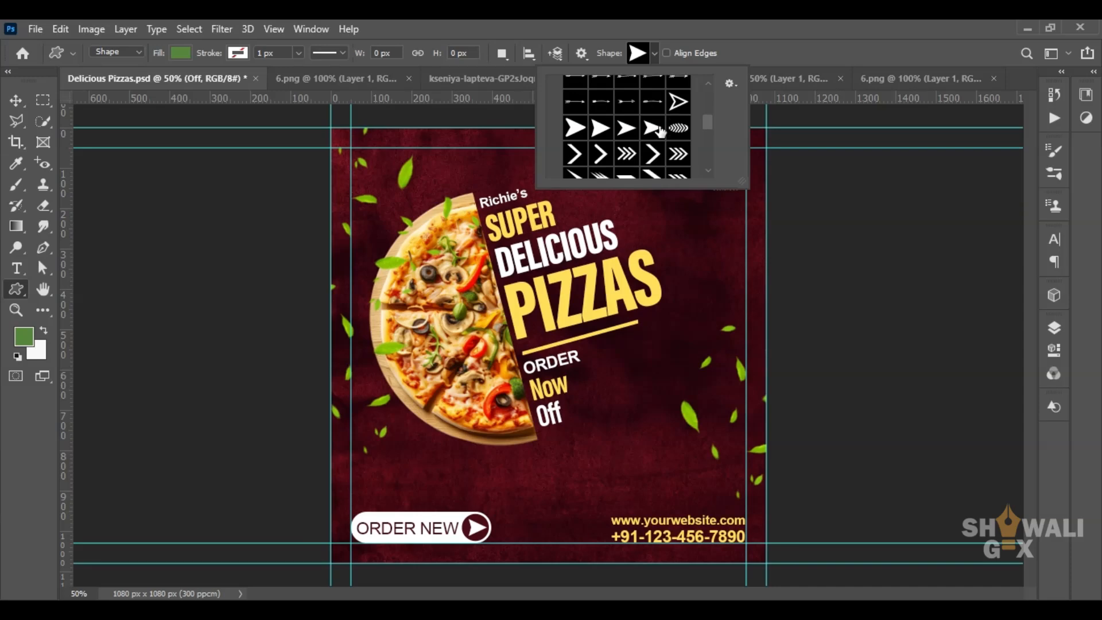
pyautogui.scroll(-4, 636, 152)
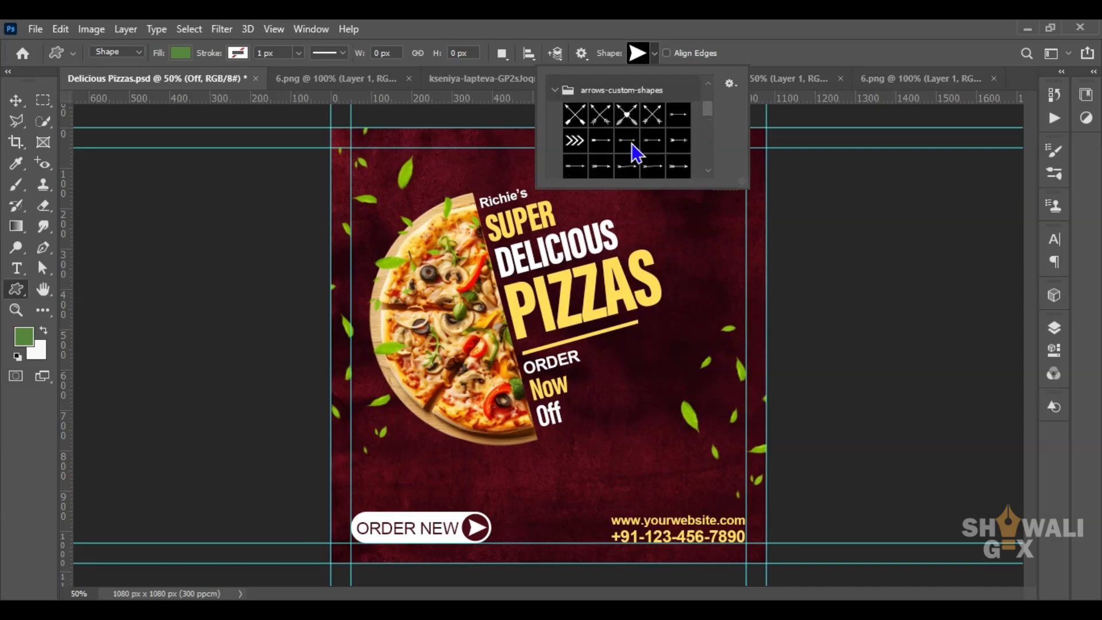
pyautogui.scroll(-4, 636, 152)
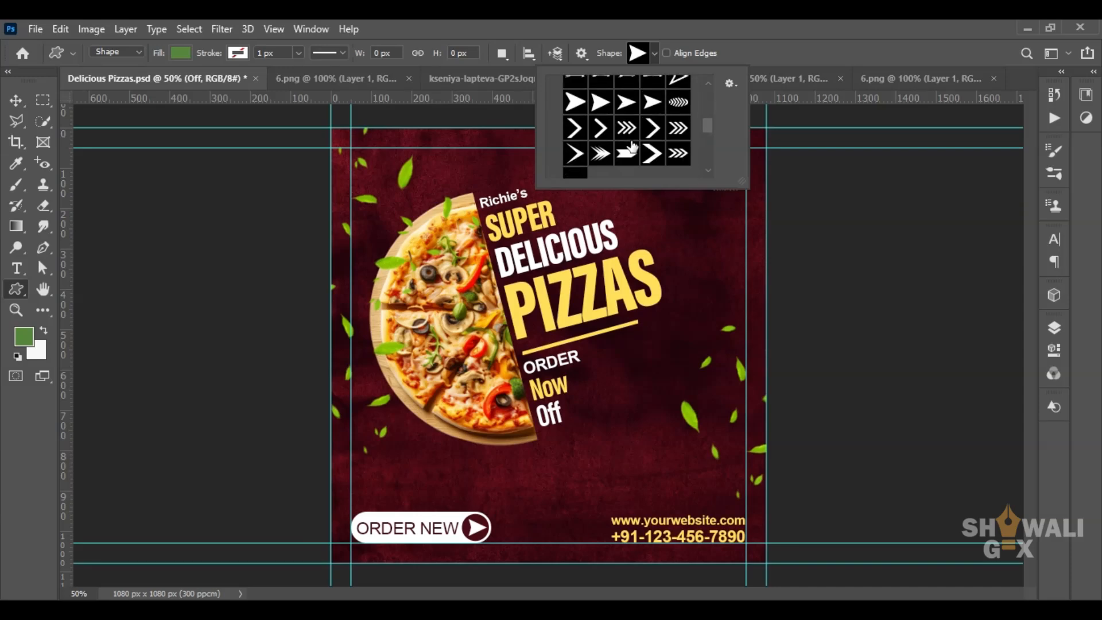
pyautogui.scroll(-1, 631, 148)
pyautogui.scroll(5, 637, 145)
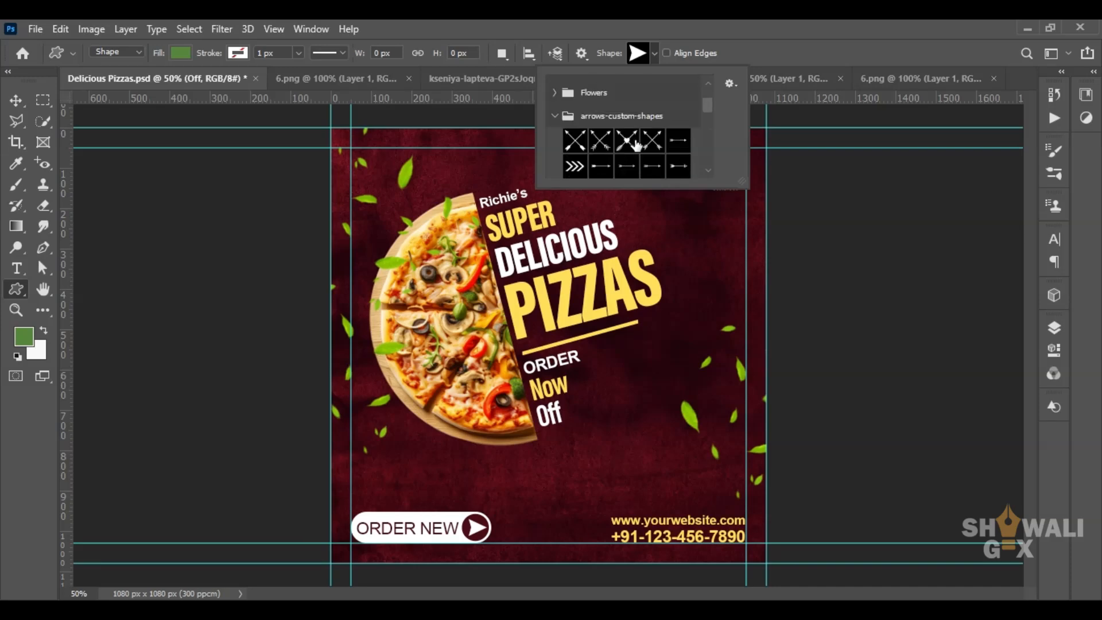
# - Draw a curved left-pointing arrow from the source shape set beside "Now" and "Off", about 228 x 109 px
pyautogui.click(554, 117)
pyautogui.scroll(-1, 580, 131)
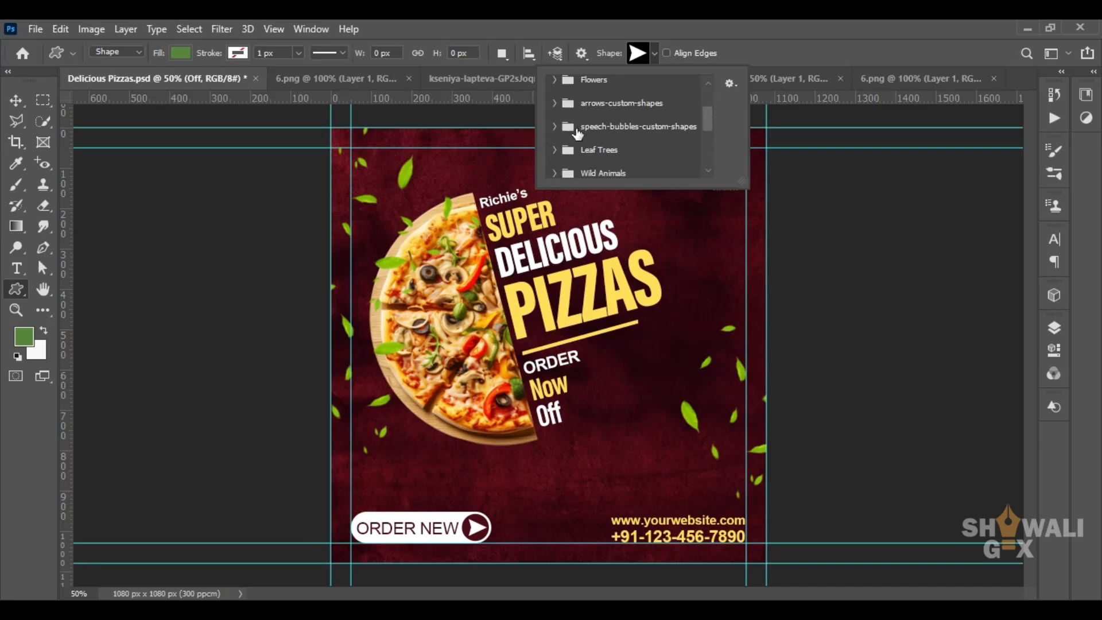
pyautogui.scroll(-2, 561, 156)
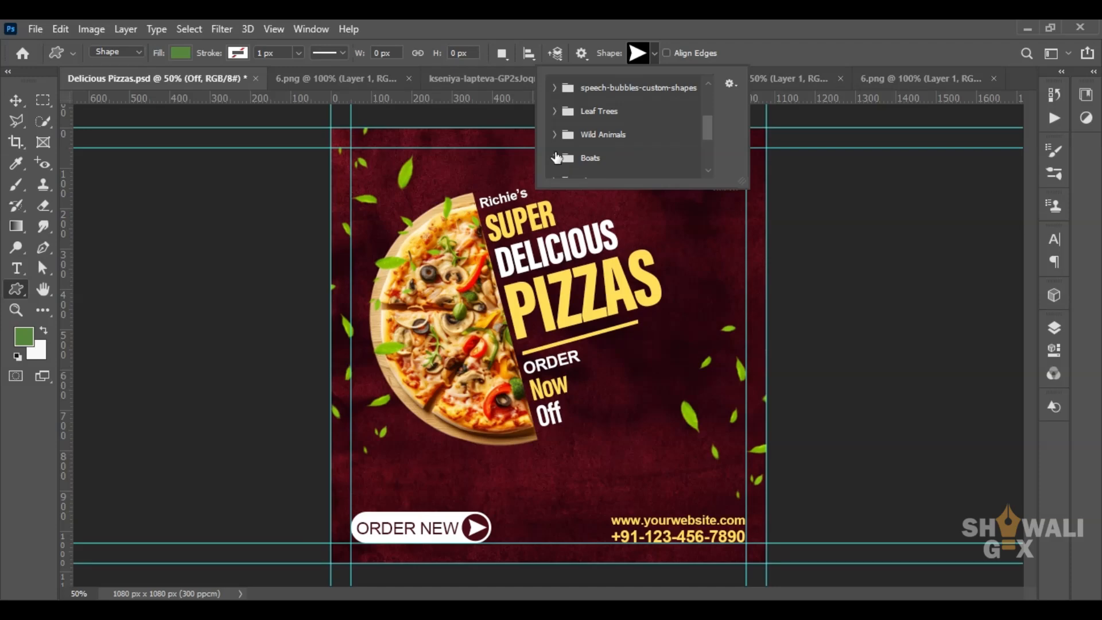
pyautogui.scroll(-2, 557, 156)
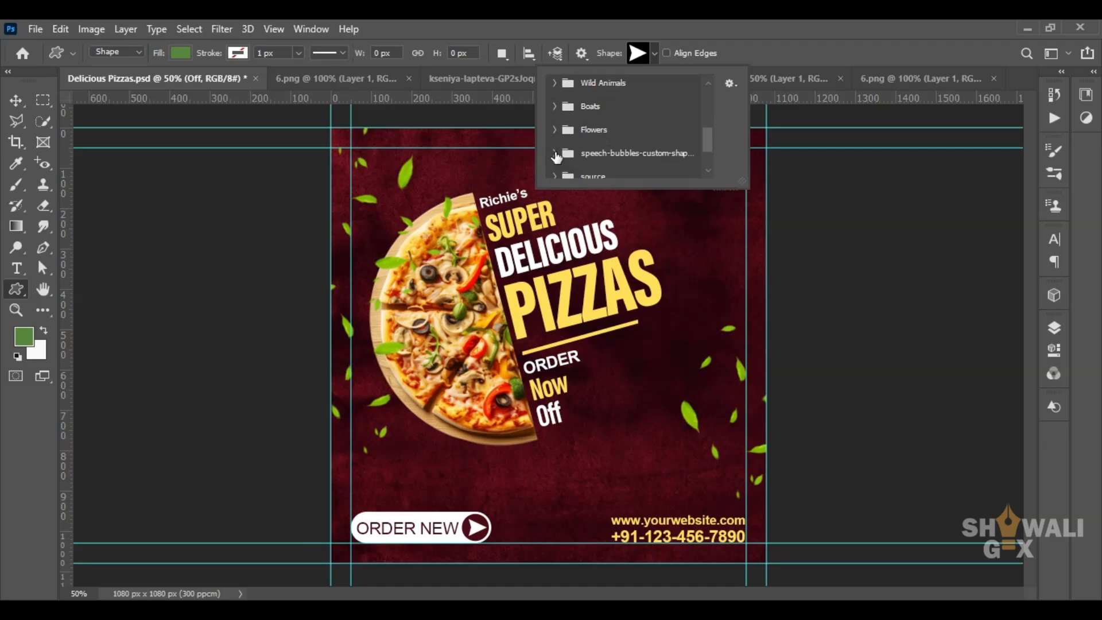
pyautogui.scroll(-2, 557, 156)
pyautogui.click(555, 139)
pyautogui.scroll(-3, 638, 147)
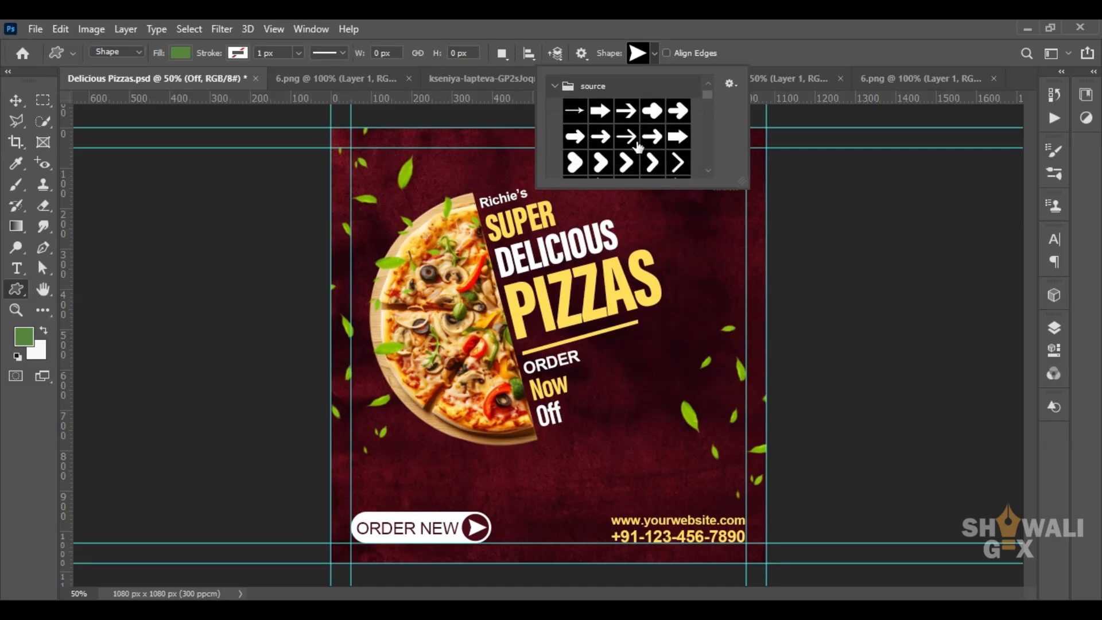
pyautogui.scroll(-5, 636, 147)
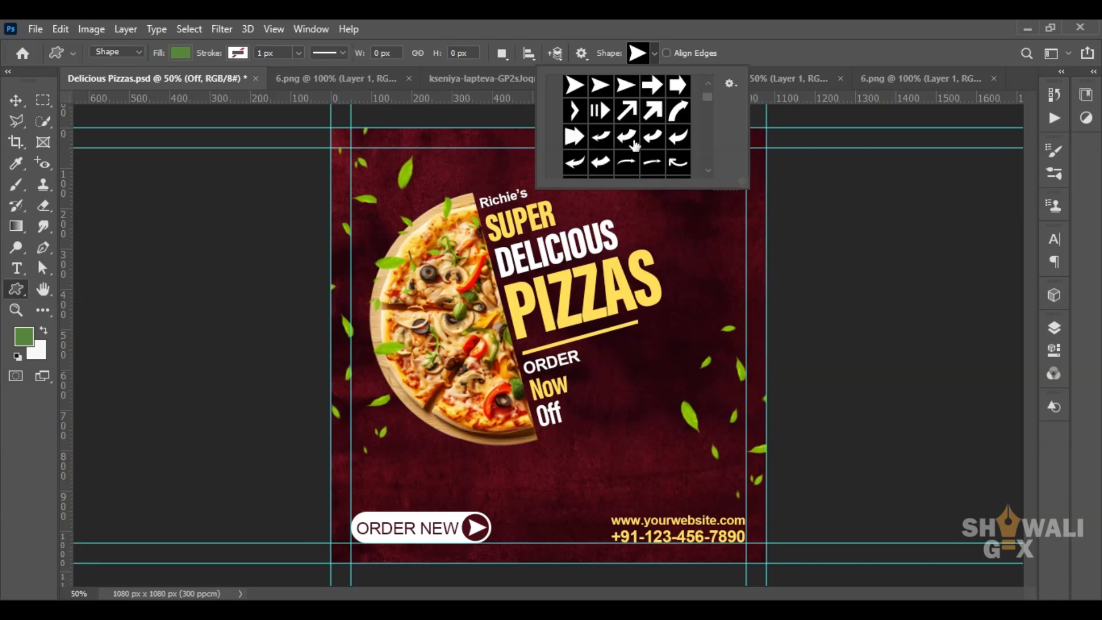
pyautogui.scroll(-1, 636, 147)
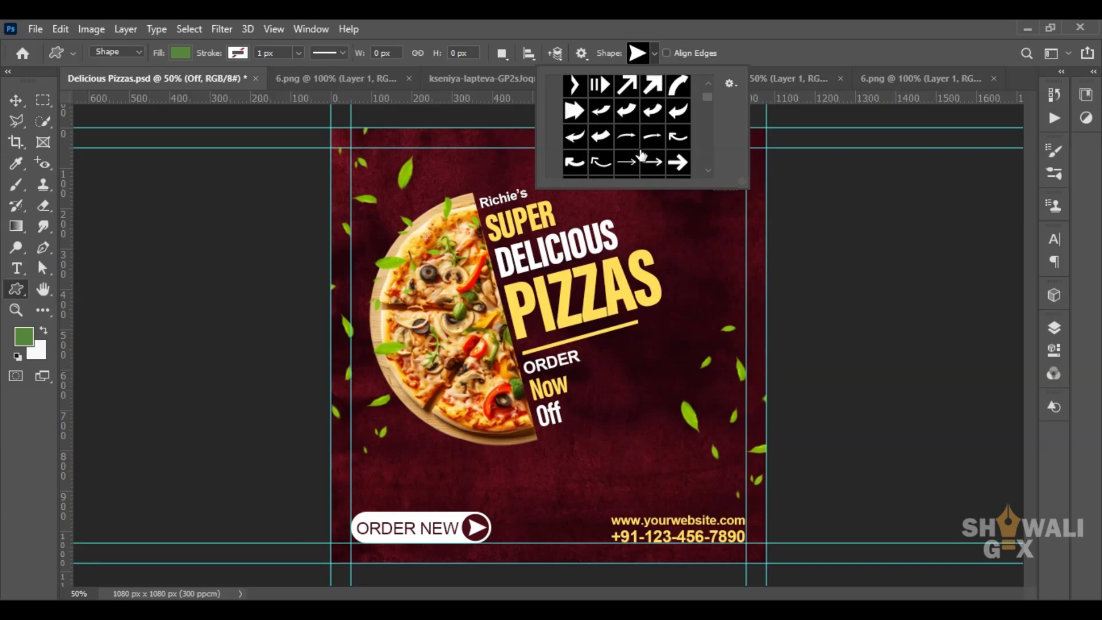
pyautogui.scroll(-1, 645, 149)
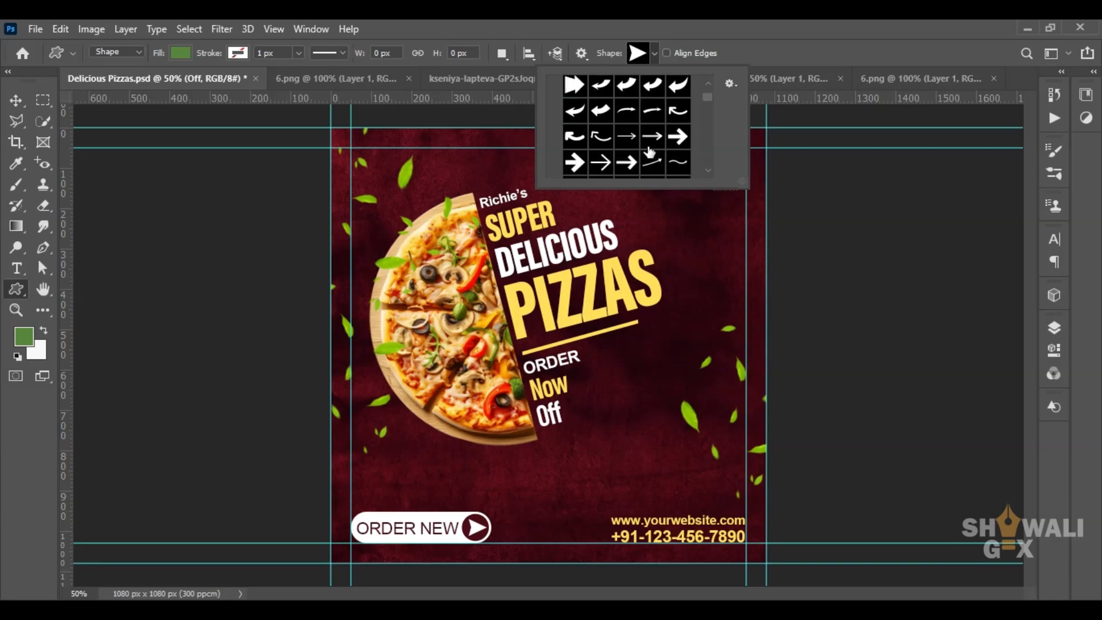
pyautogui.click(602, 139)
pyautogui.moveTo(600, 421); pyautogui.dragTo(685, 330)
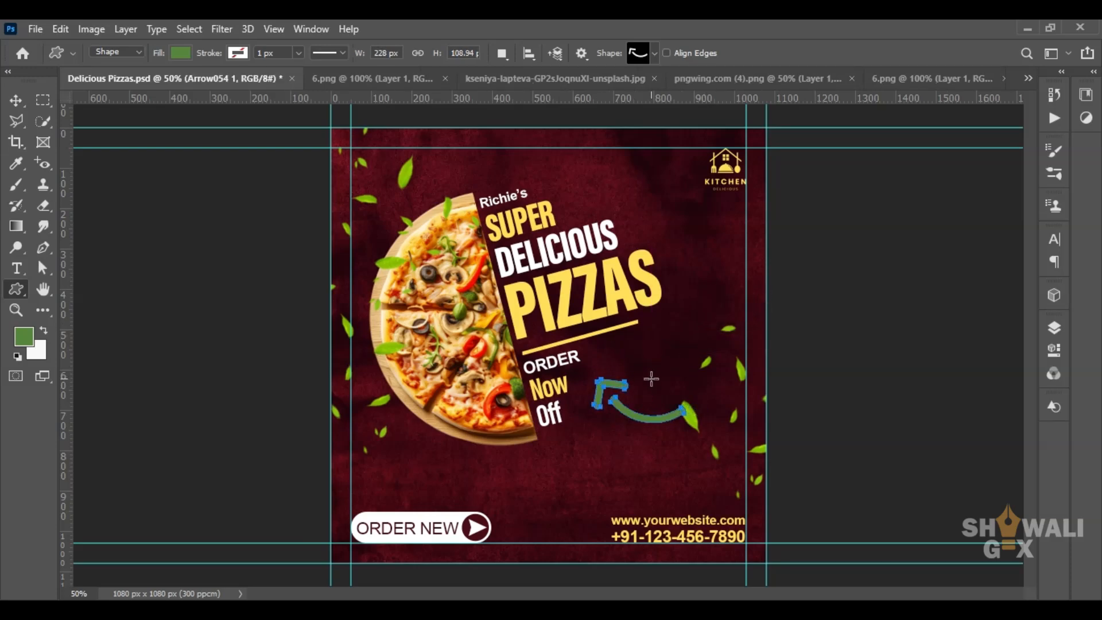
# - Change the curved arrow's fill colour to white
pyautogui.click(1053, 350)
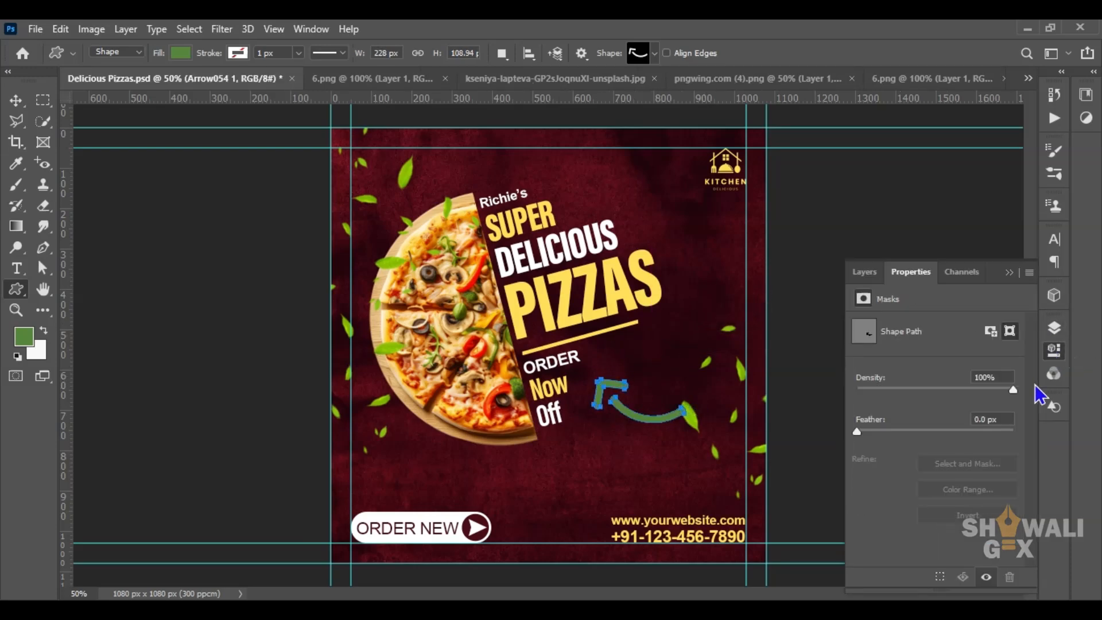
pyautogui.click(1055, 354)
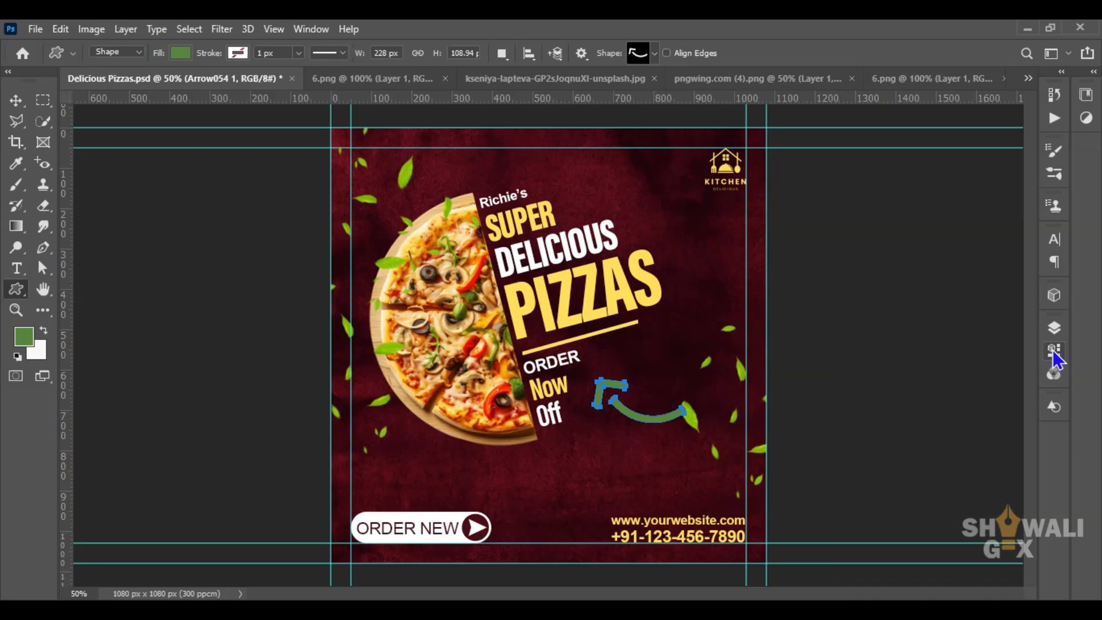
pyautogui.click(184, 54)
pyautogui.click(79, 138)
pyautogui.click(16, 99)
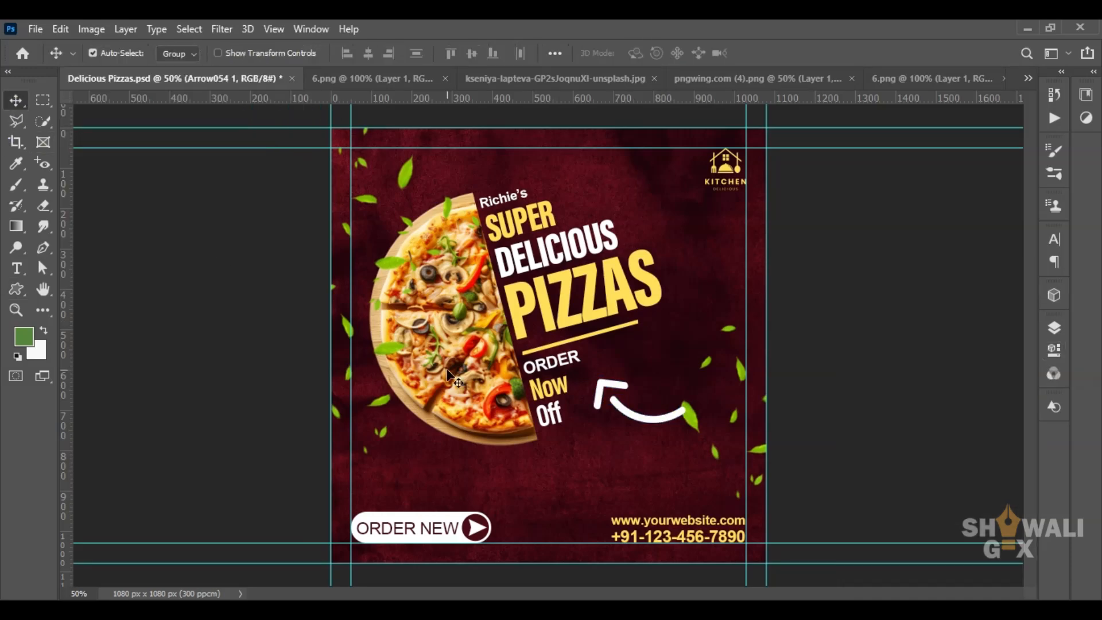
# - Rotate the curved arrow by about -63° and place it beneath the yellow bar with its head pointing at "Off"
pyautogui.hotkey('ctrl', 't')
pyautogui.moveTo(688, 445); pyautogui.dragTo(711, 376)
pyautogui.moveTo(654, 406); pyautogui.dragTo(653, 376)
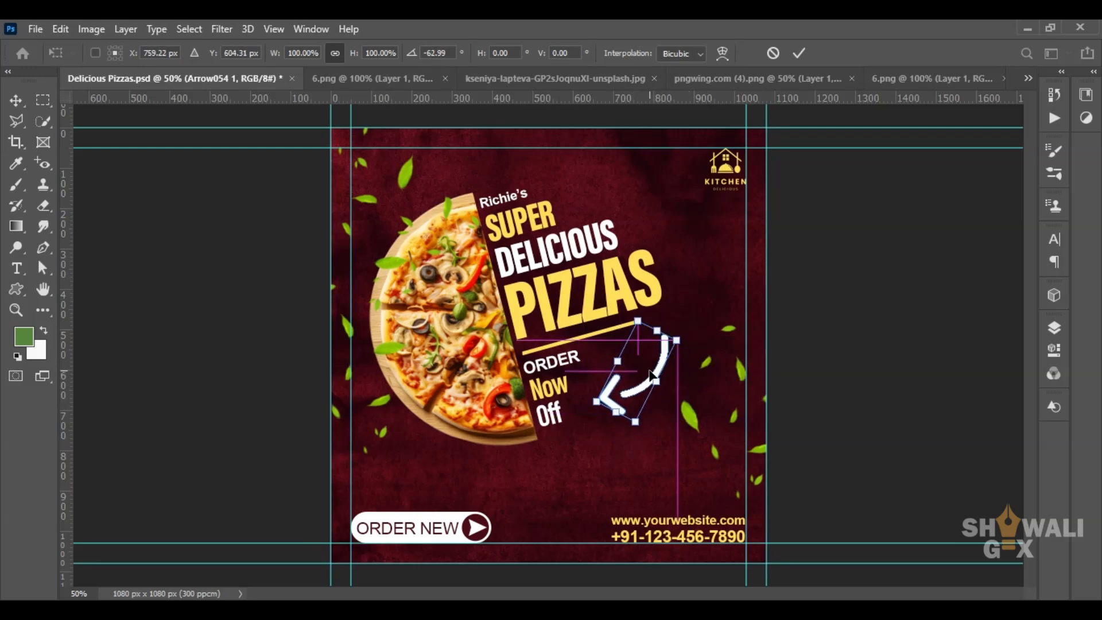
pyautogui.press('Return')
pyautogui.click(877, 377)
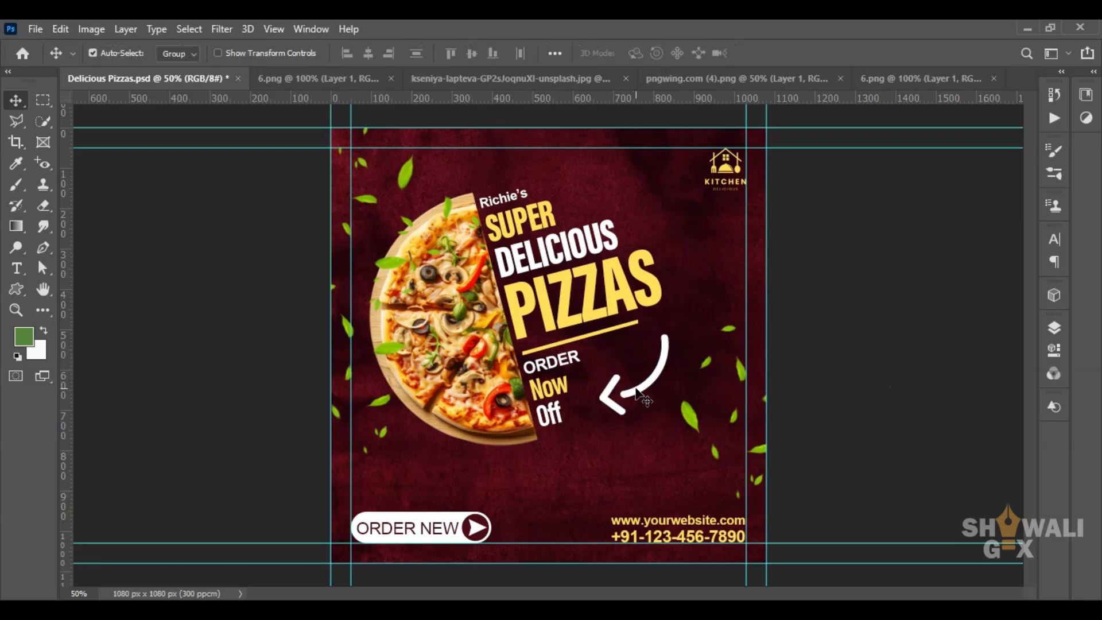
pyautogui.moveTo(637, 393); pyautogui.dragTo(614, 404)
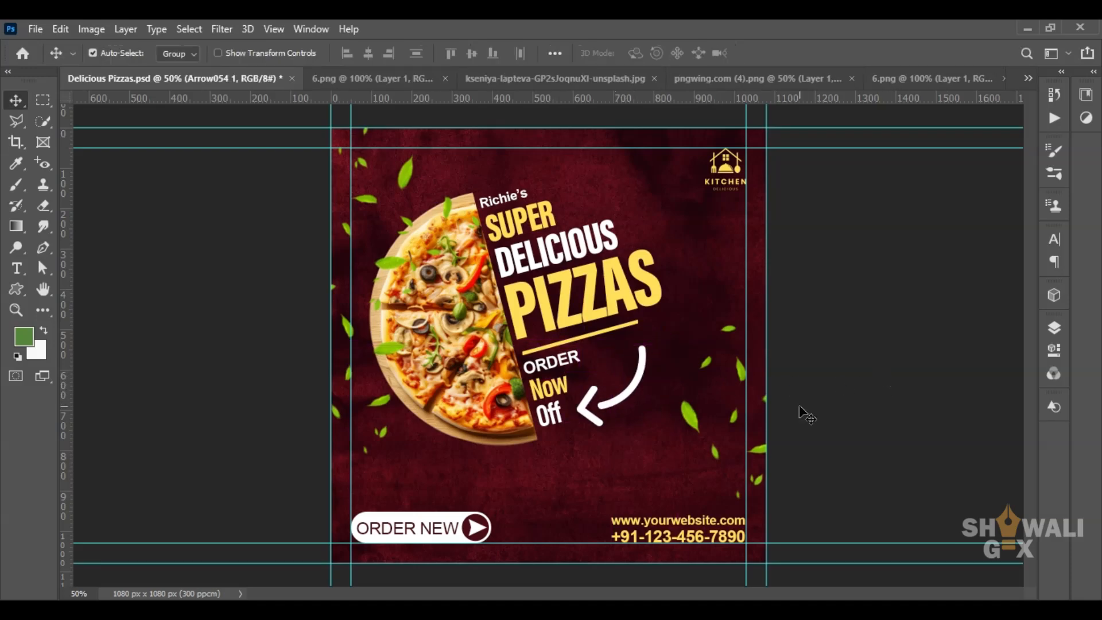
pyautogui.click(855, 408)
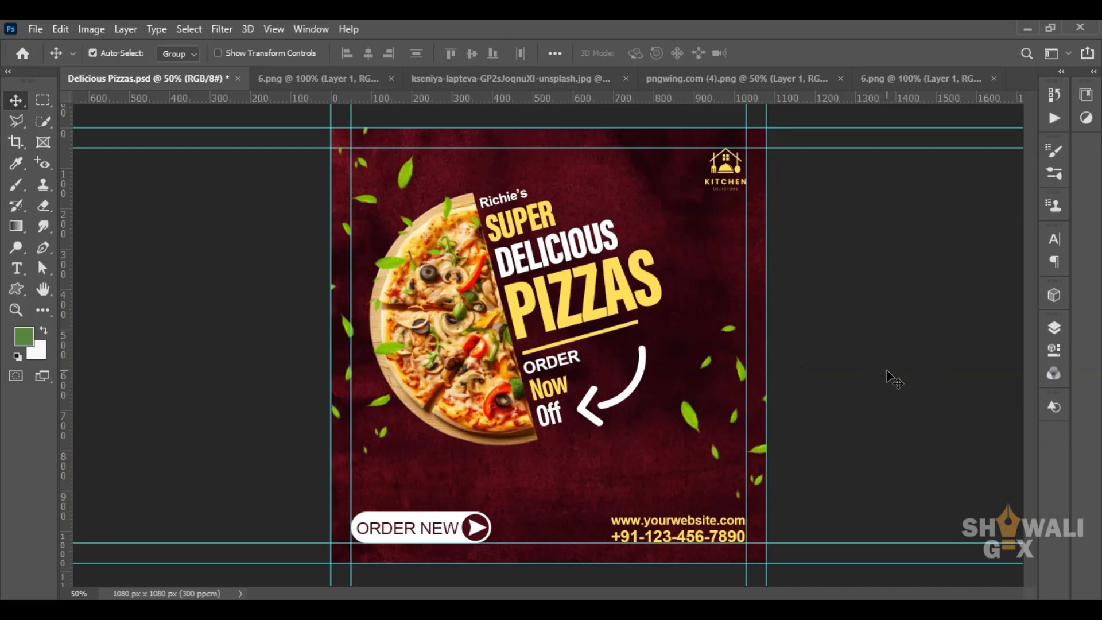
# - Group all layers from the arrow down to the small brand-name line and name the group "Text"
pyautogui.click(1053, 327)
pyautogui.scroll(-3, 970, 377)
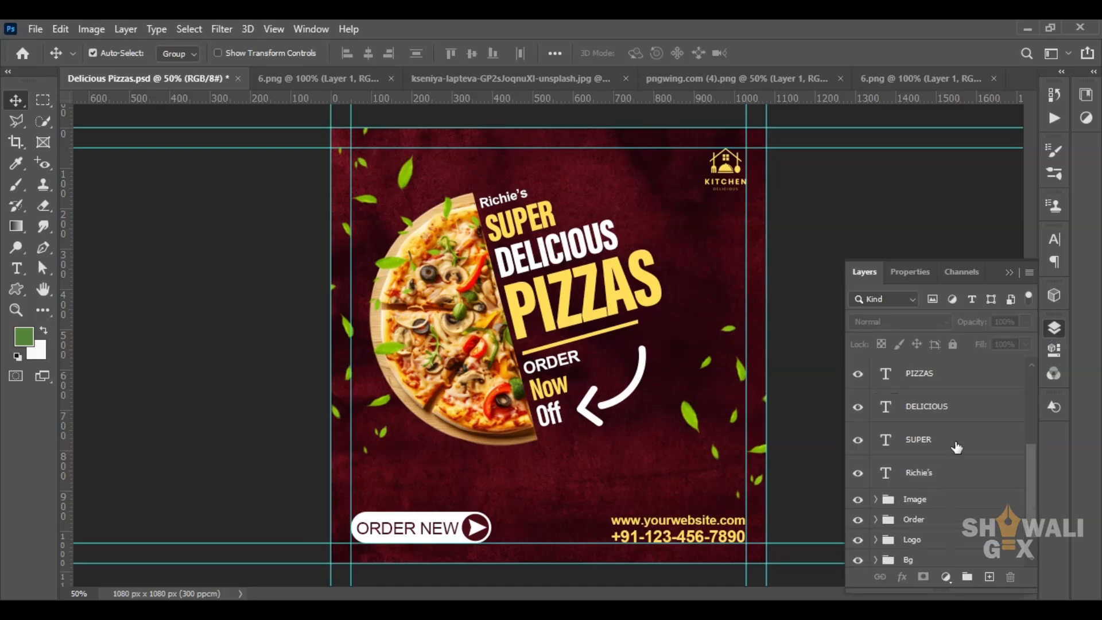
pyautogui.scroll(3, 970, 377)
pyautogui.click(919, 376)
pyautogui.scroll(-3, 919, 376)
pyautogui.keyDown('shift'); pyautogui.click(935, 438); pyautogui.keyUp('shift')
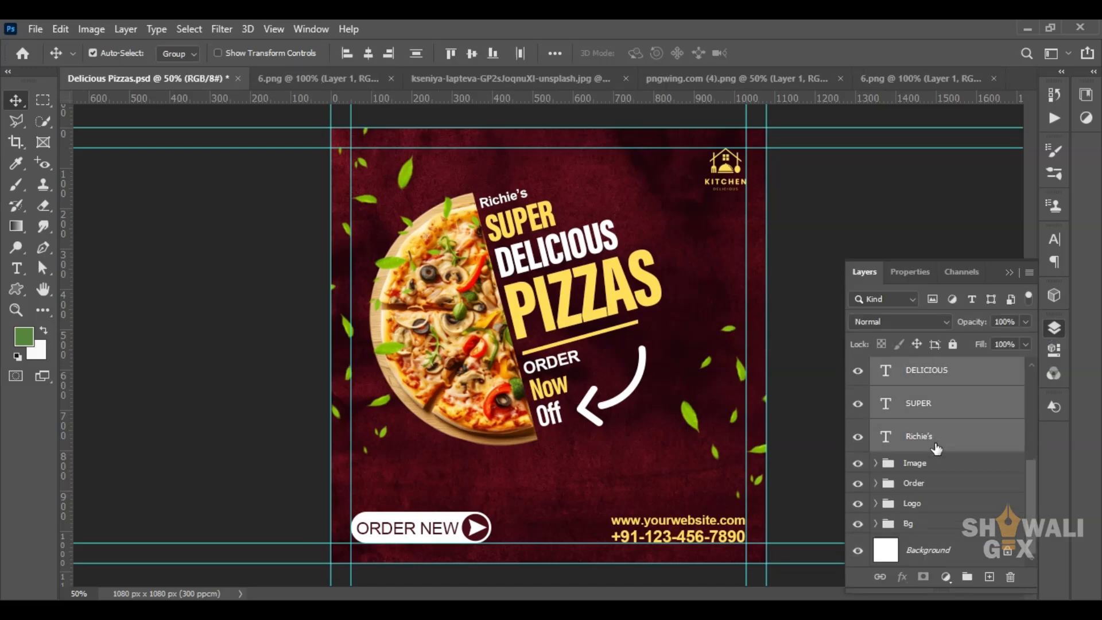
pyautogui.hotkey('ctrl', 'g')
pyautogui.doubleClick(916, 367)
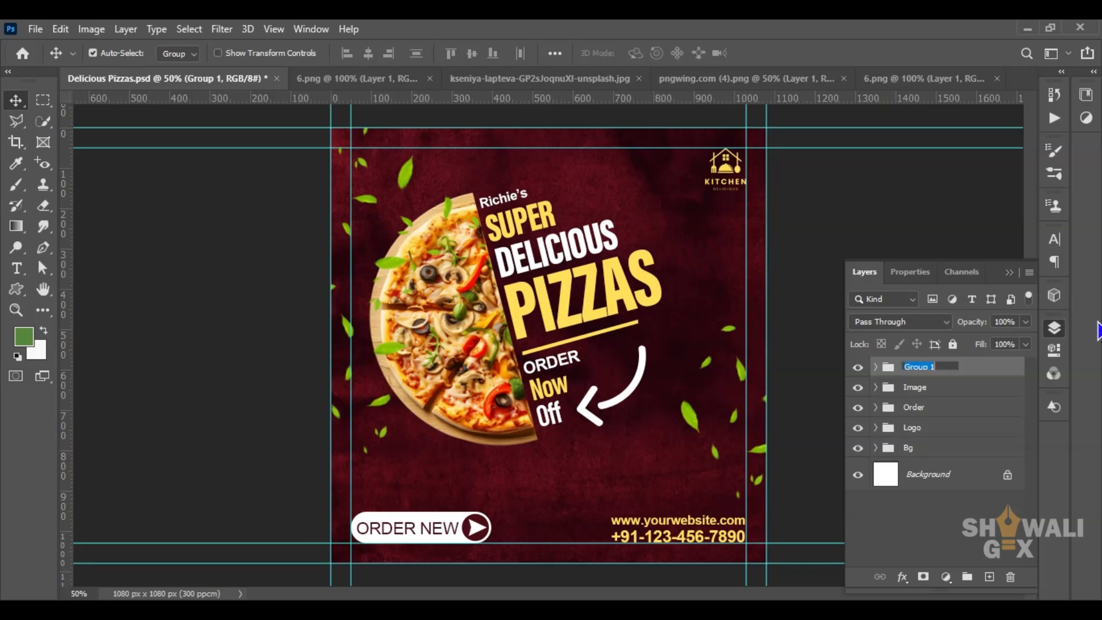
pyautogui.write('Text')
pyautogui.click(933, 535)
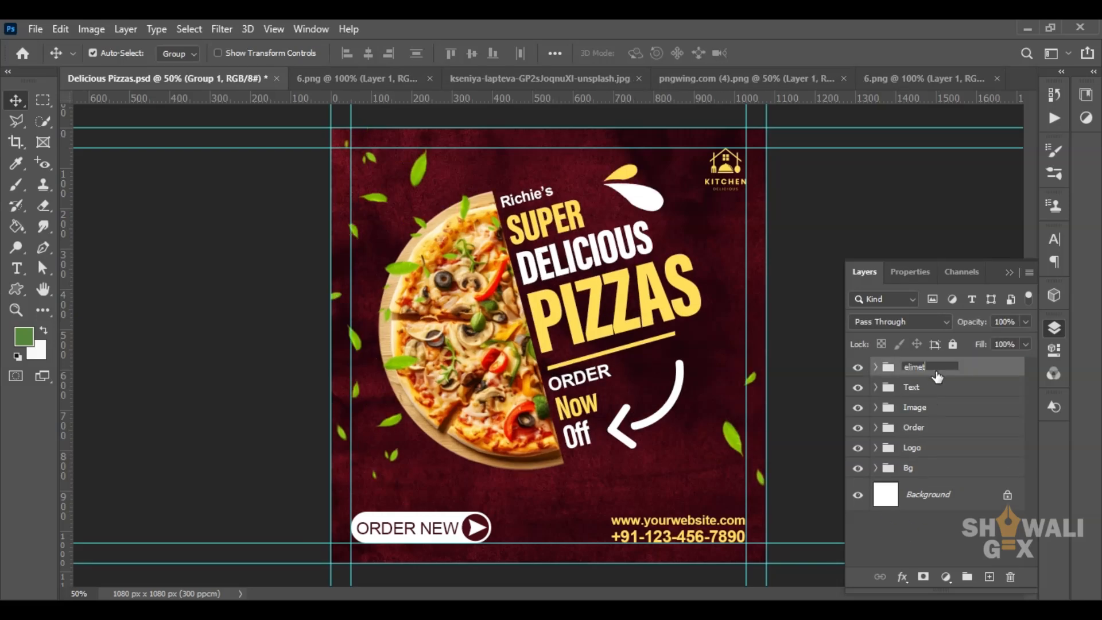
# - Finish naming the new topmost layer group "eliment"
pyautogui.press('BackSpace')
pyautogui.write('n')
pyautogui.click(933, 536)
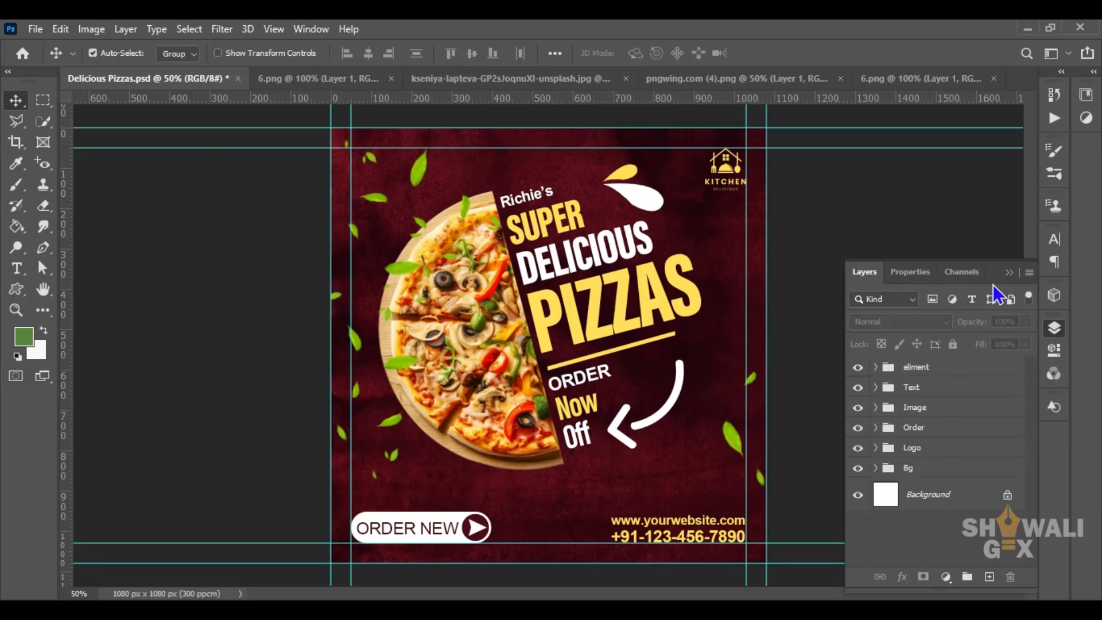
pyautogui.click(1008, 272)
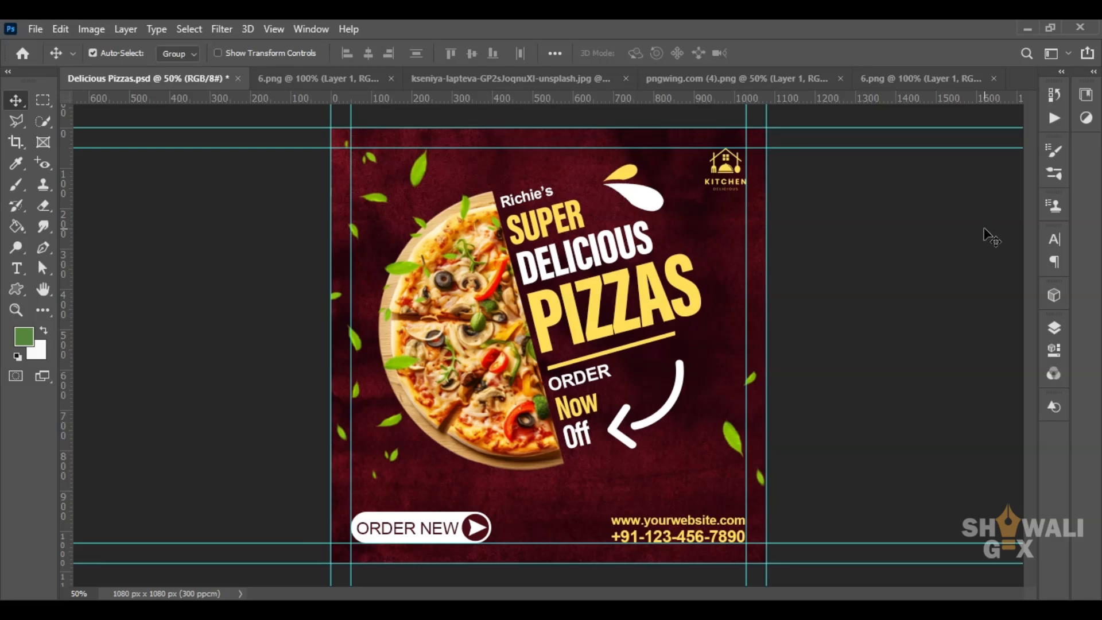
# - Shift the eliment, Text and Image groups together about 45 px down and 10 px right, and save the document
pyautogui.click(1054, 327)
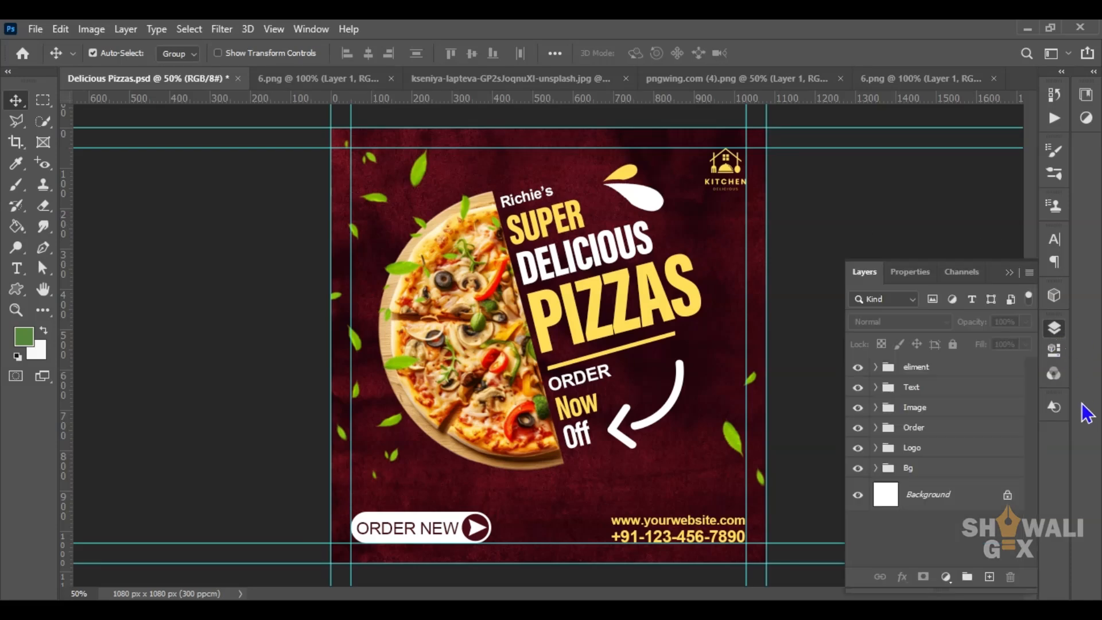
pyautogui.click(915, 367)
pyautogui.keyDown('shift'); pyautogui.click(917, 387); pyautogui.keyUp('shift')
pyautogui.keyDown('shift'); pyautogui.click(928, 408); pyautogui.keyUp('shift')
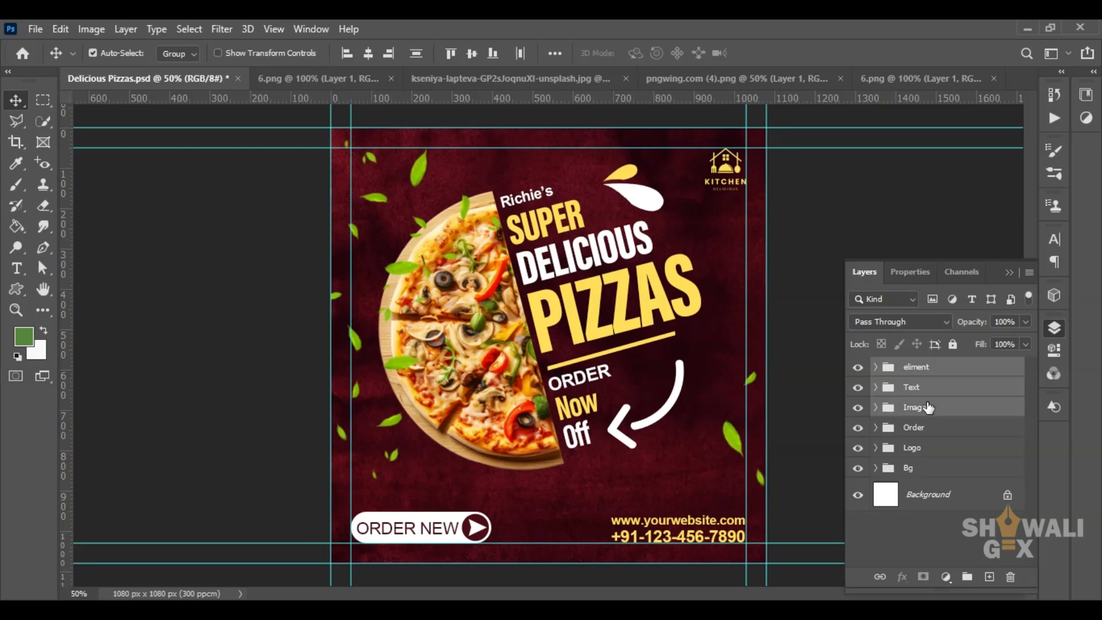
pyautogui.hotkey('shift', 'Down')
pyautogui.hotkey('shift', 'Down')
pyautogui.hotkey('shift', 'Down')
pyautogui.hotkey('shift', 'Down')
pyautogui.hotkey('shift', 'Right')
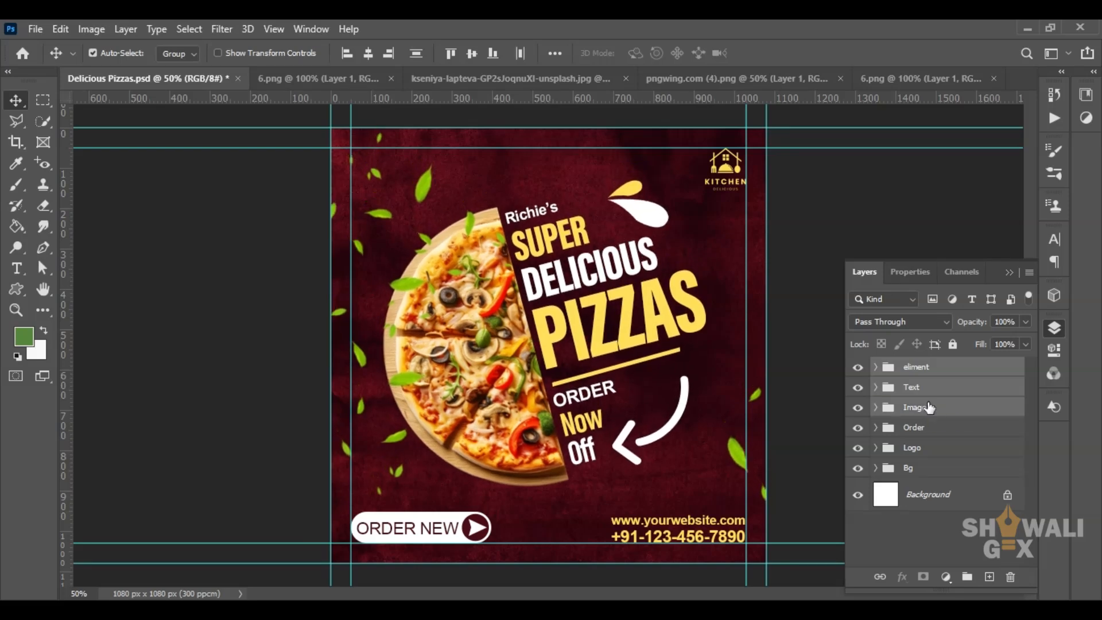
pyautogui.press('Down')
pyautogui.press('Down')
pyautogui.press('Down')
pyautogui.press('Down')
pyautogui.press('Down')
pyautogui.press('Down')
pyautogui.click(1009, 272)
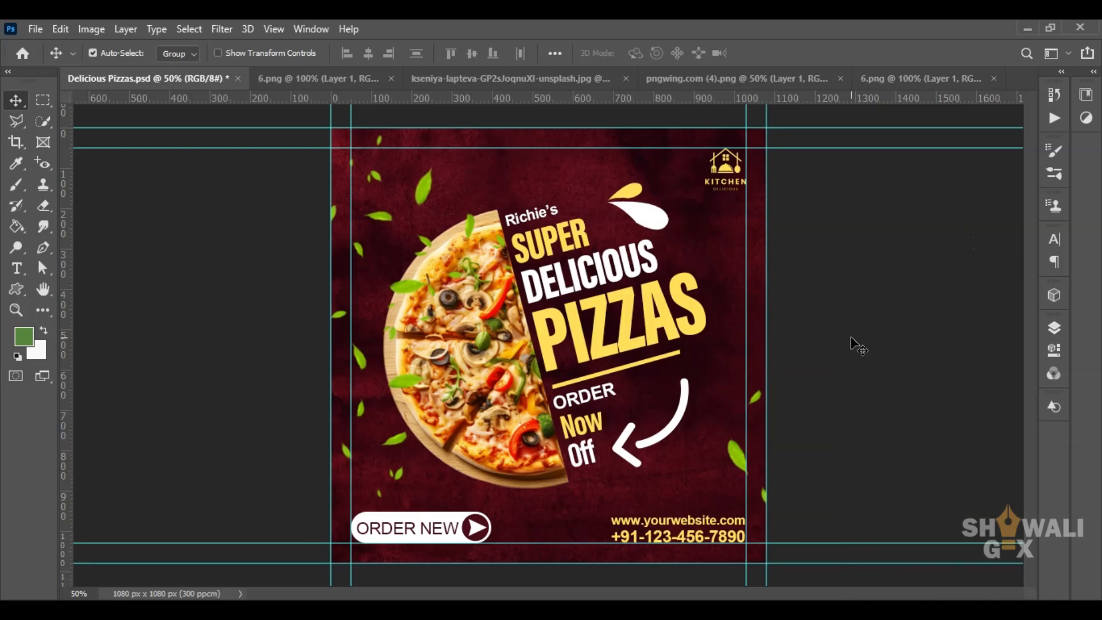
pyautogui.hotkey('ctrl', 's')
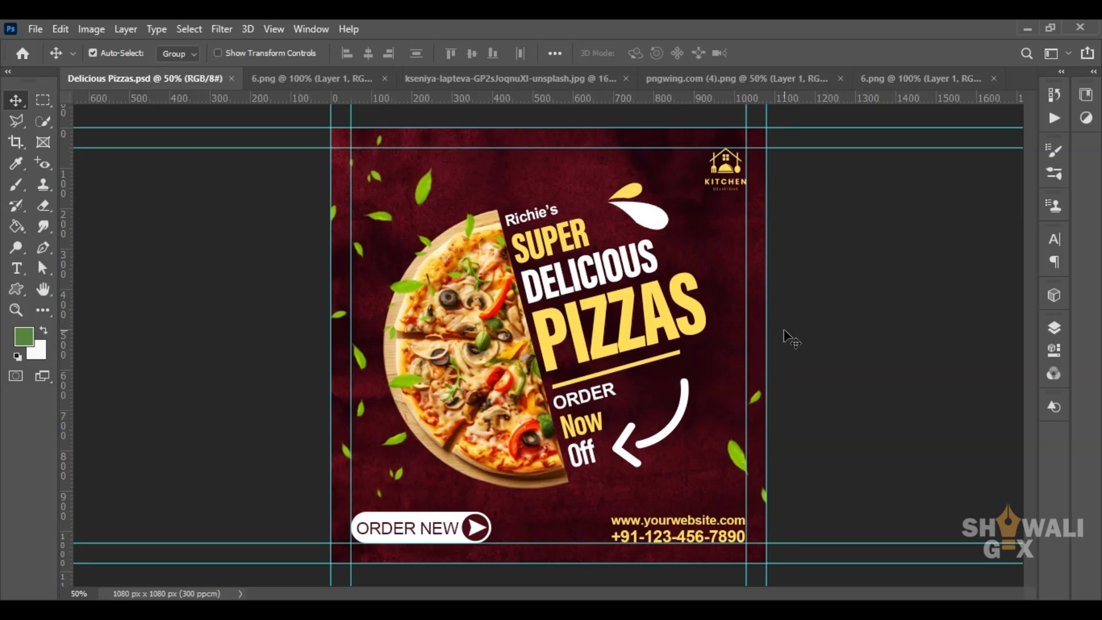